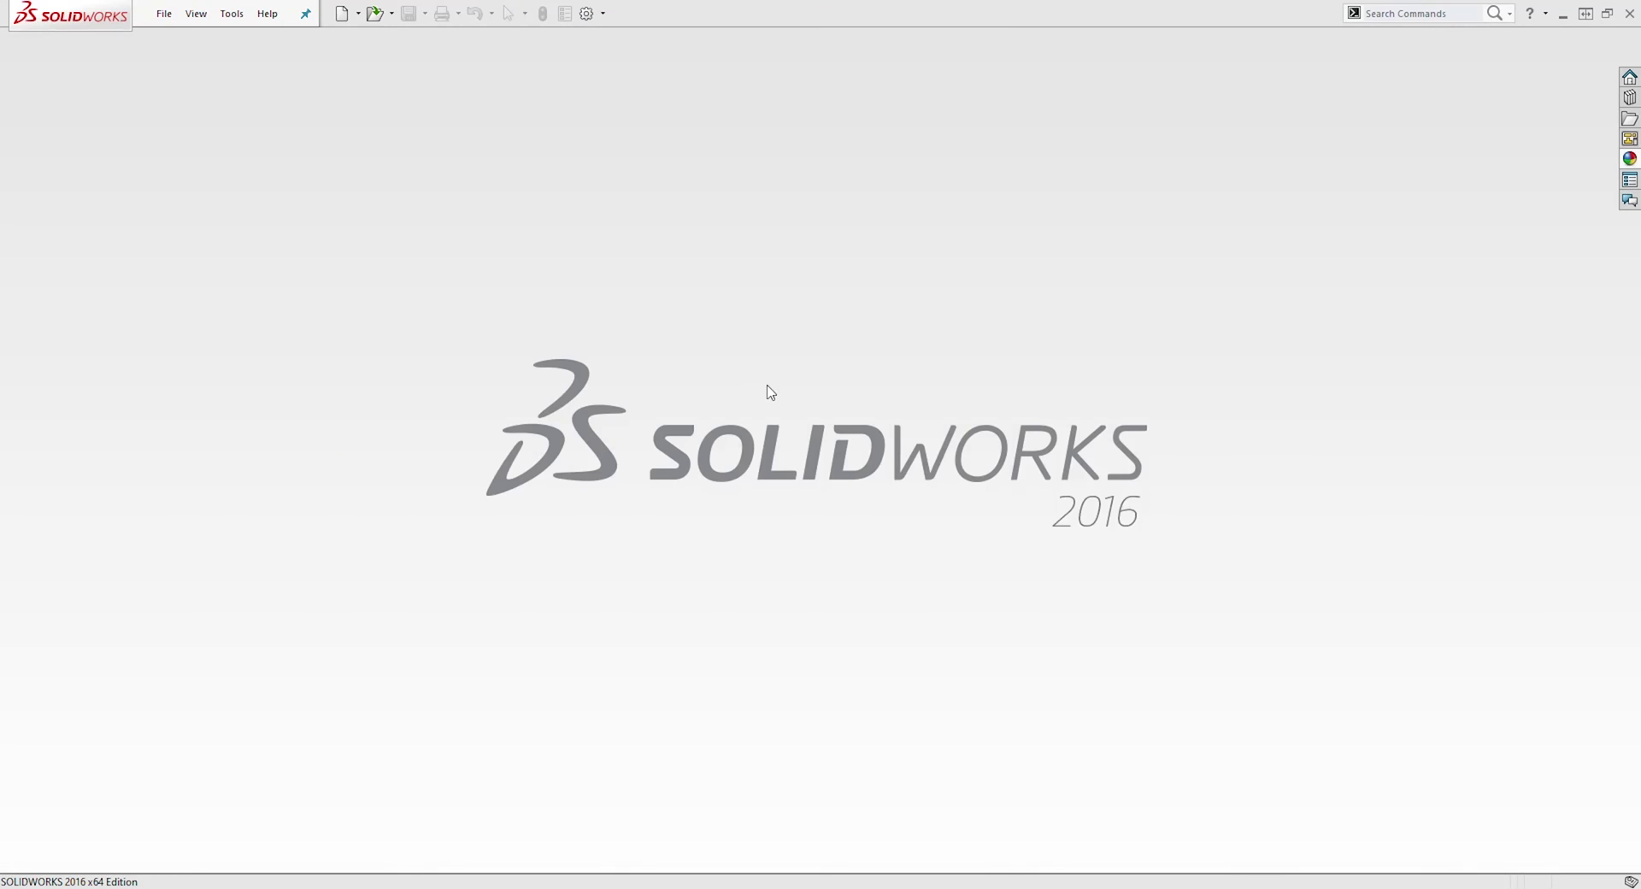
# Create a new part document and set its units to MMGS (millimetre, gram, second)
pyautogui.click(341, 15)
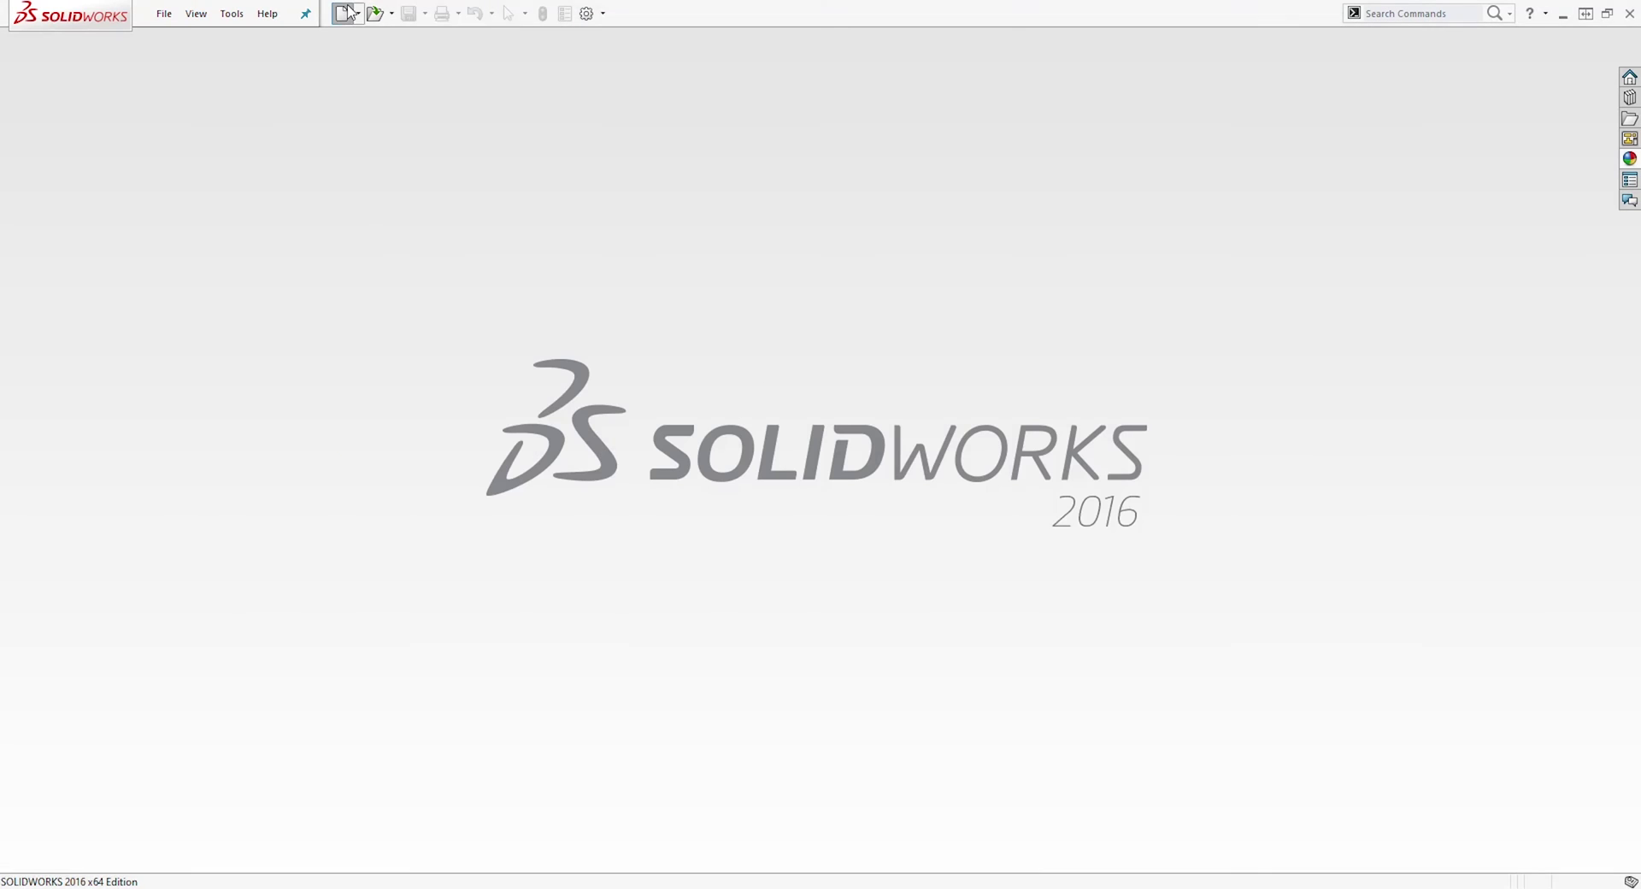
pyautogui.click(688, 579)
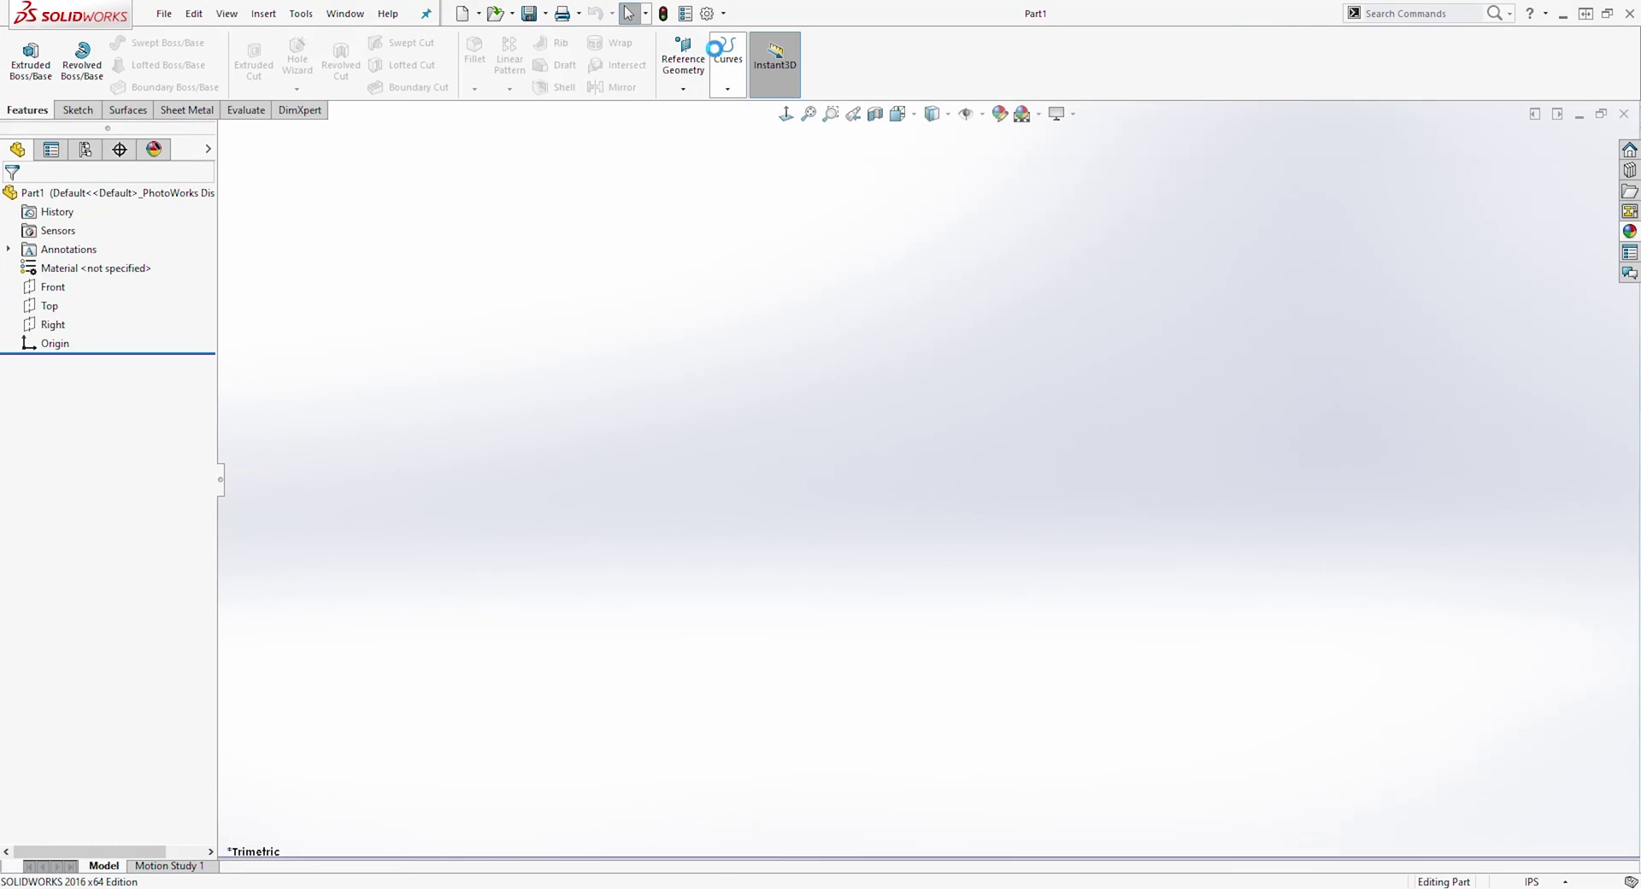
pyautogui.click(708, 13)
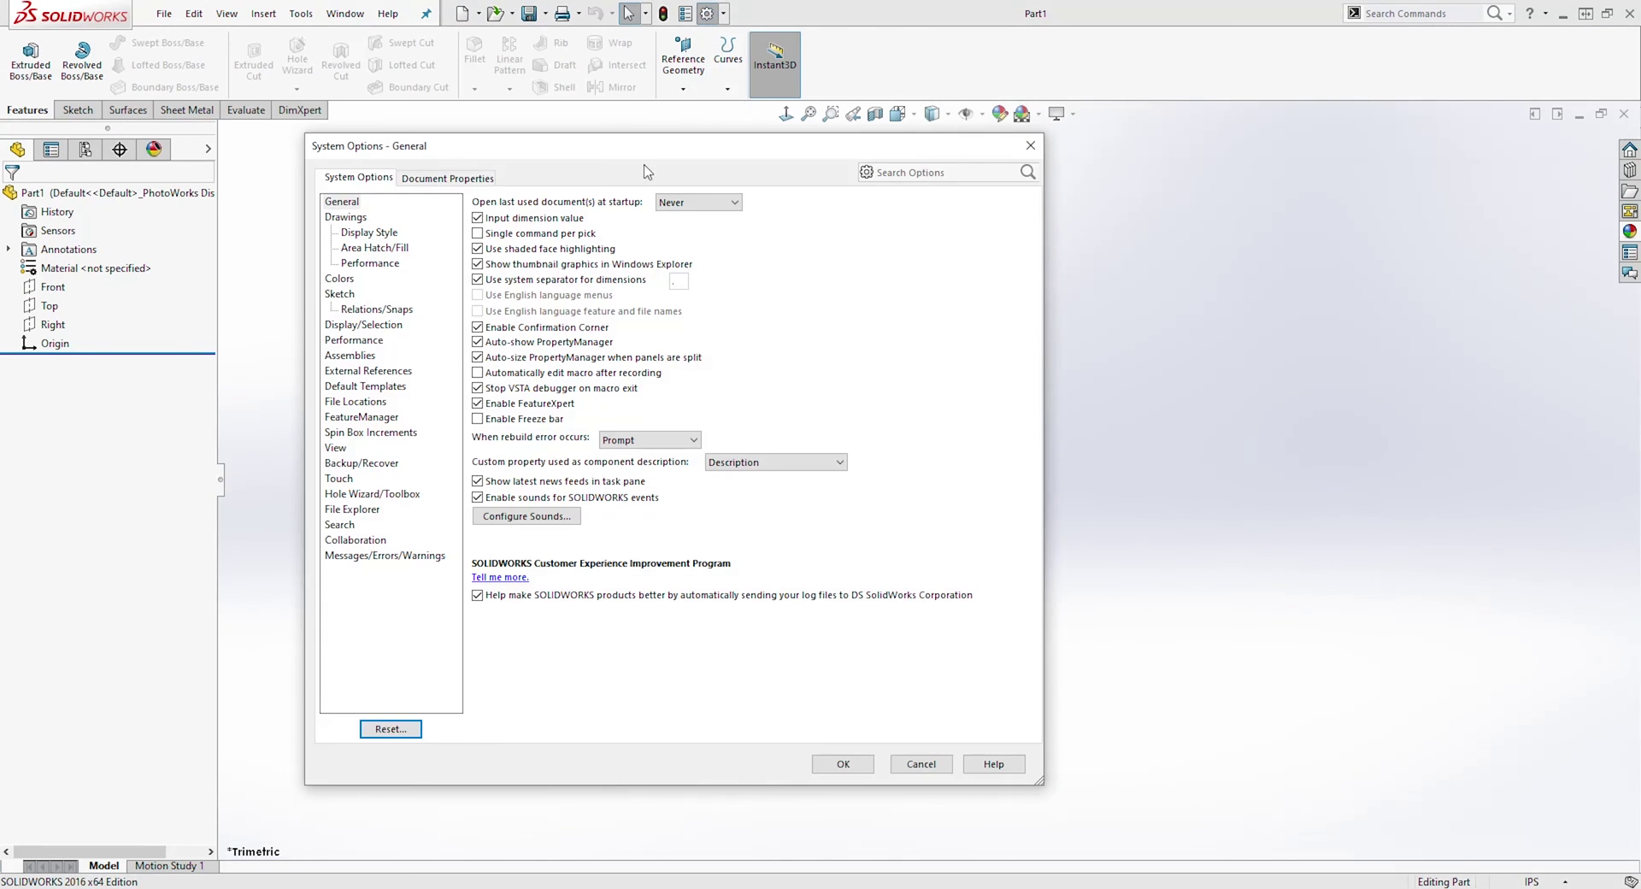
pyautogui.click(454, 180)
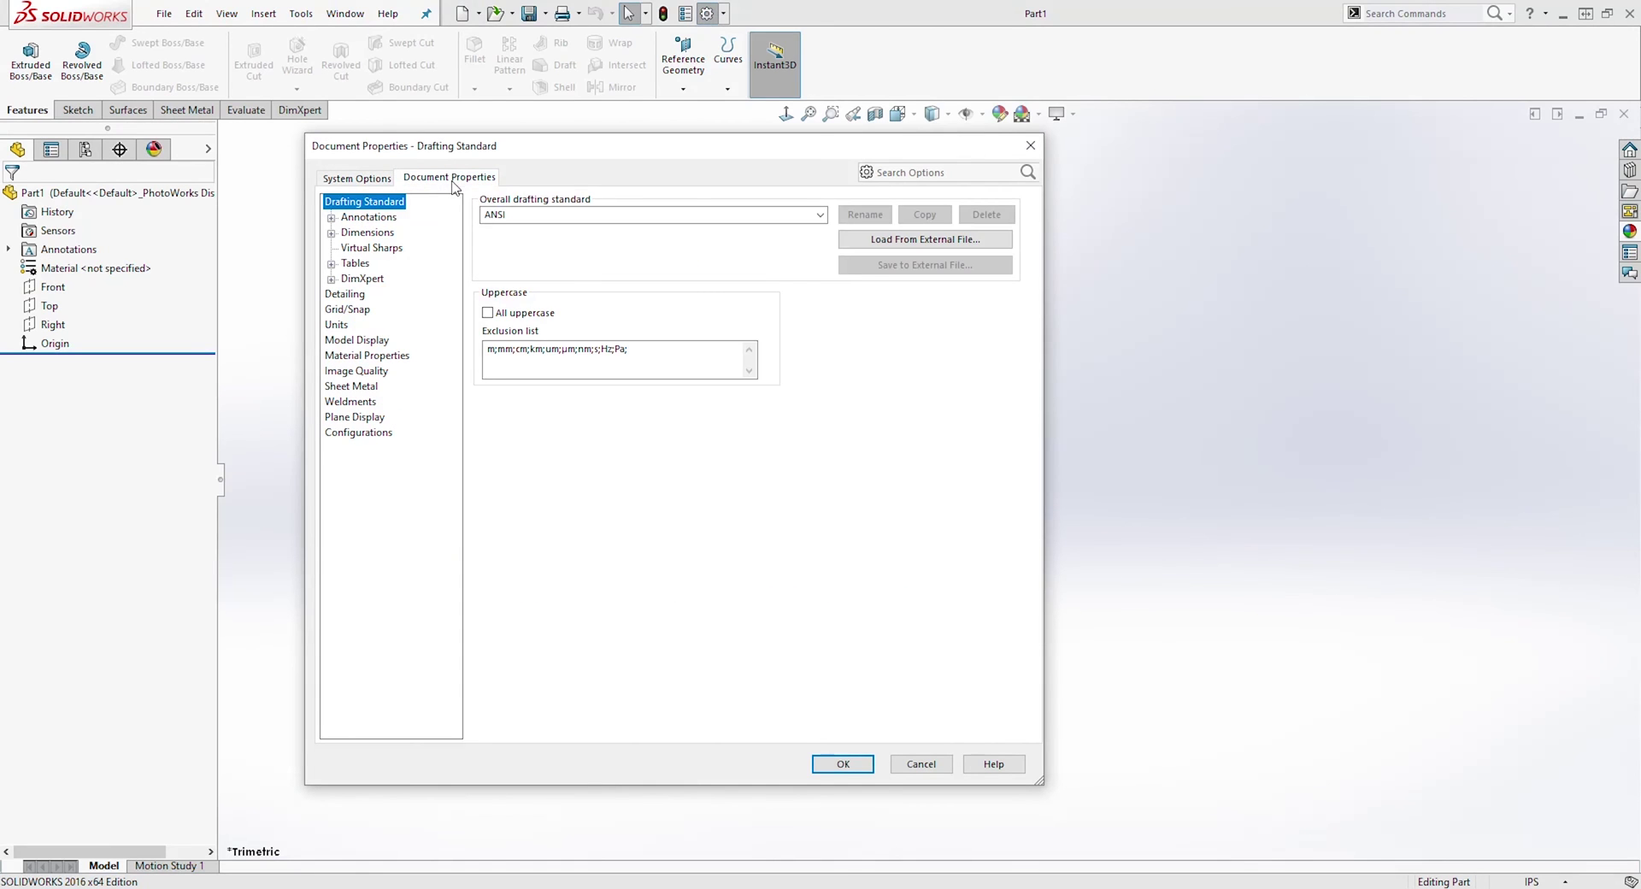
pyautogui.click(337, 326)
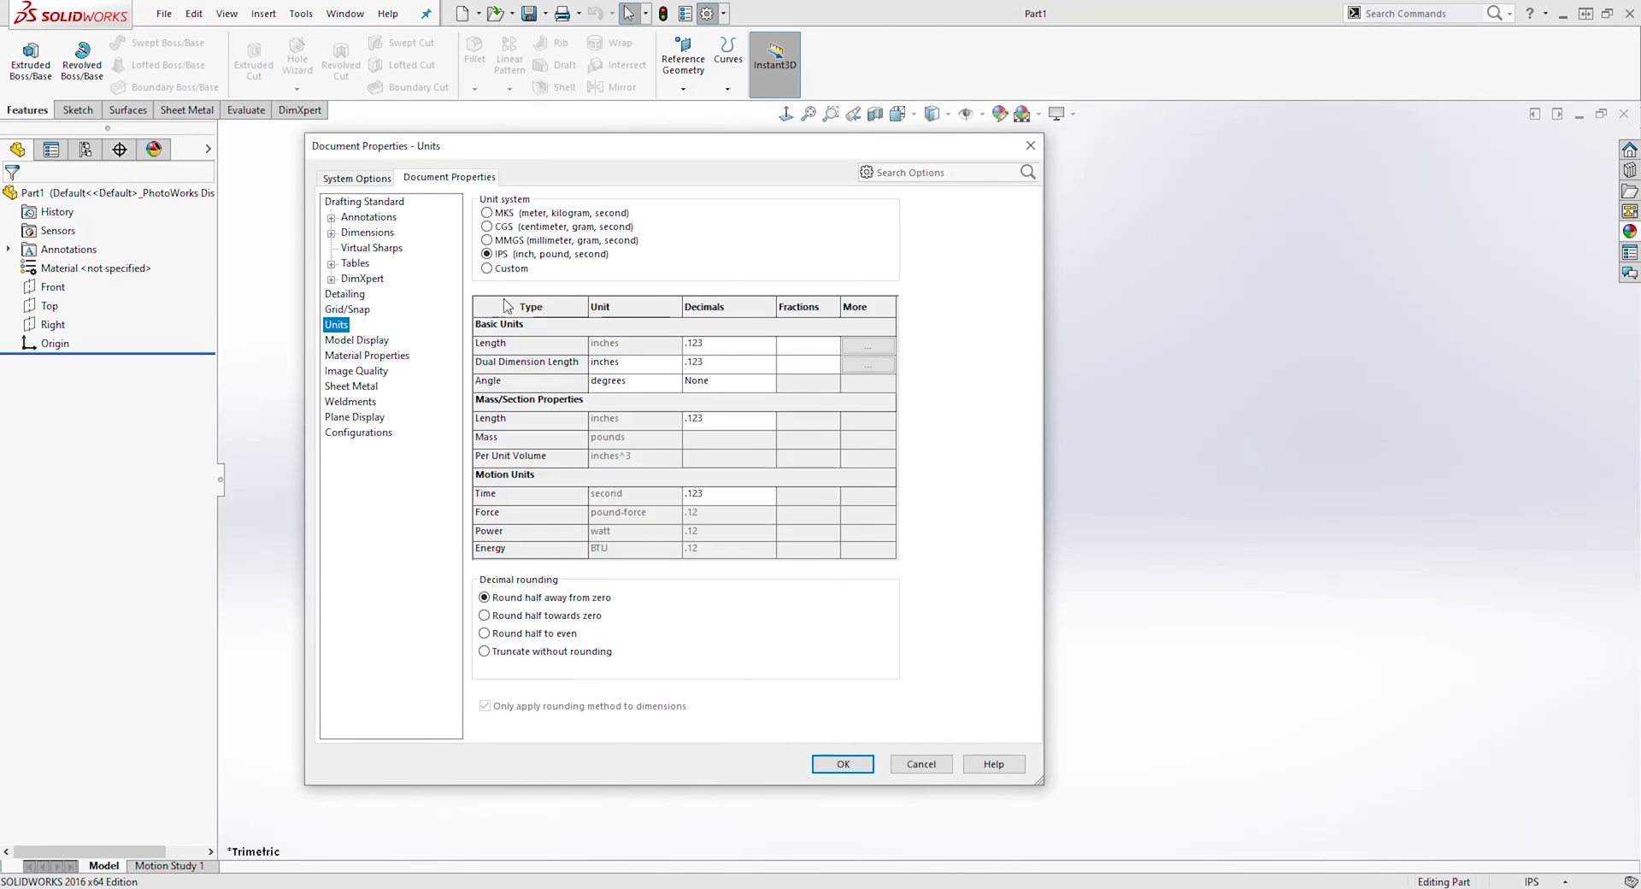
pyautogui.click(487, 240)
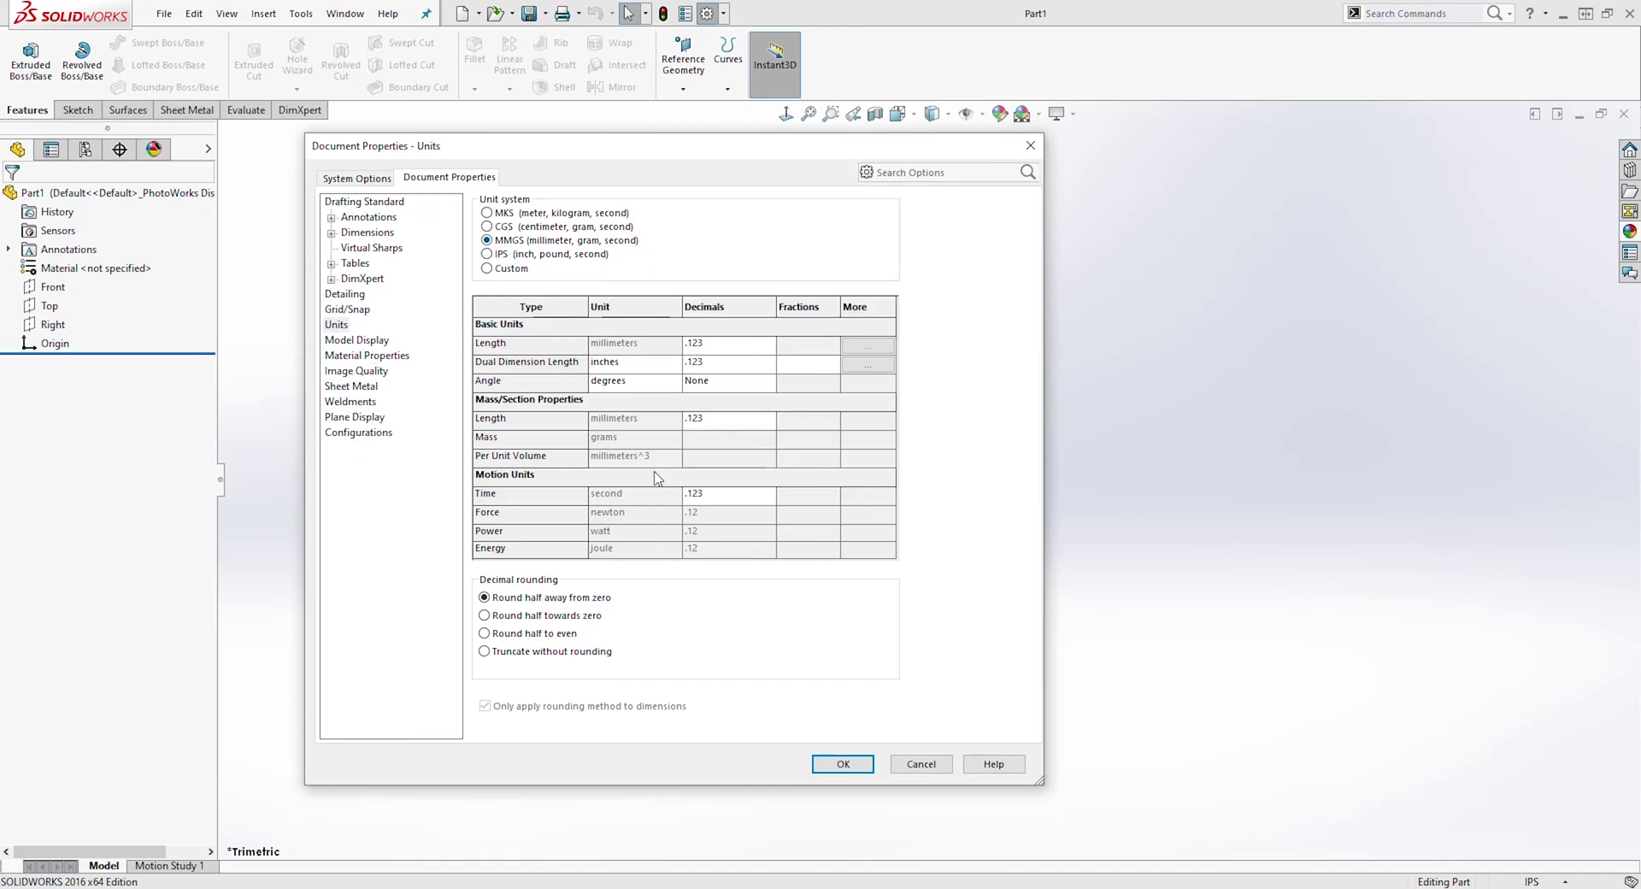
pyautogui.click(843, 765)
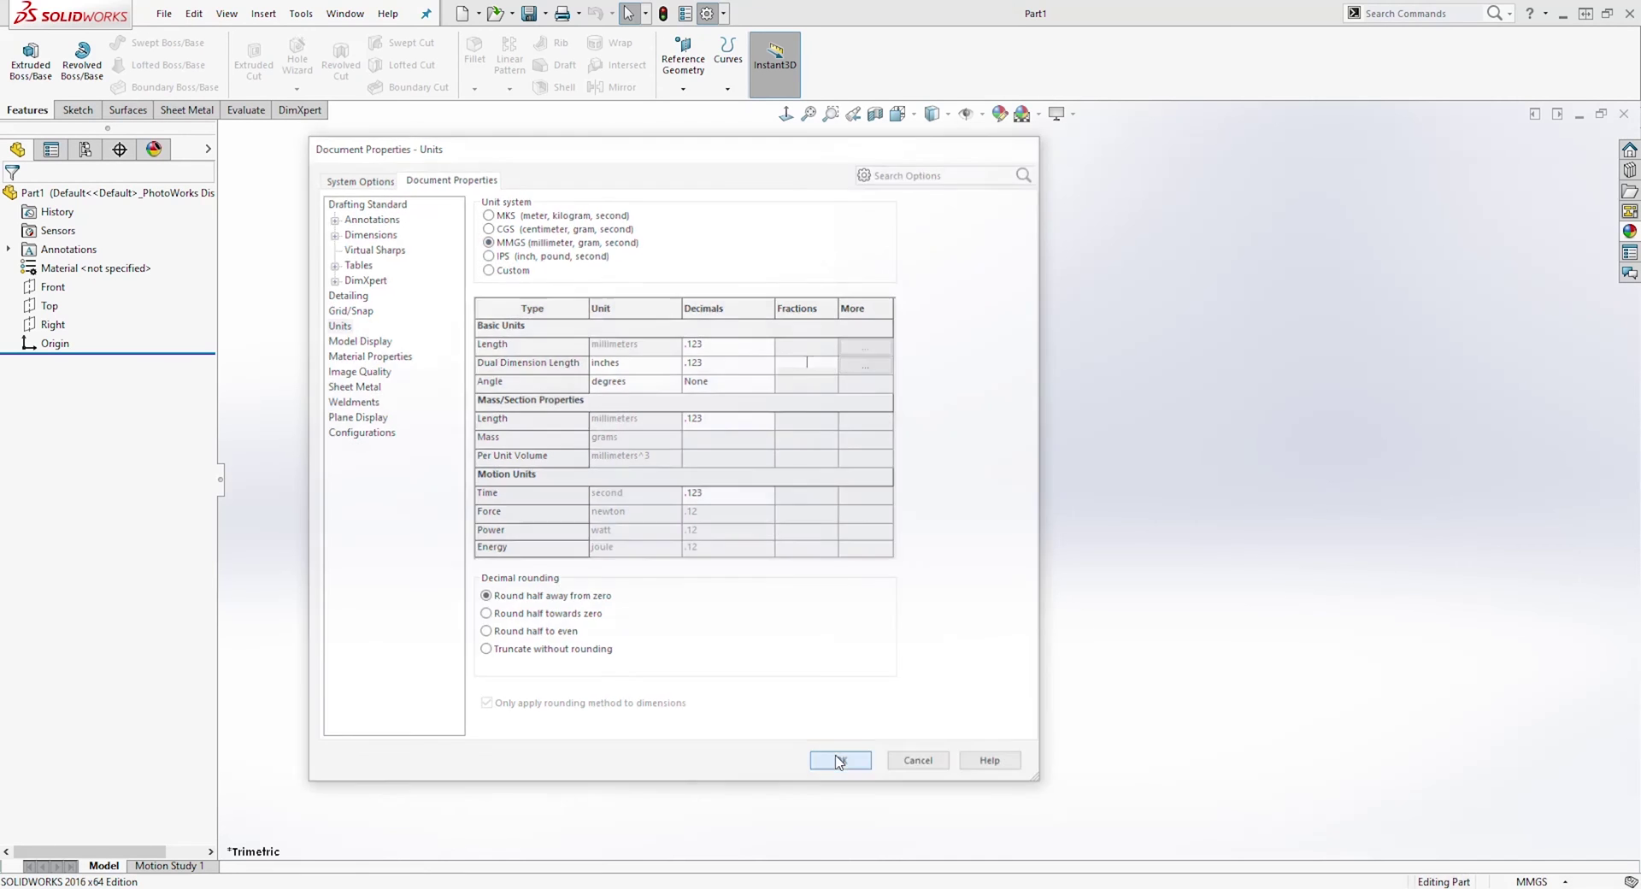
# Start a sketch on the Top plane and draw a center rectangle from the origin
pyautogui.click(51, 308)
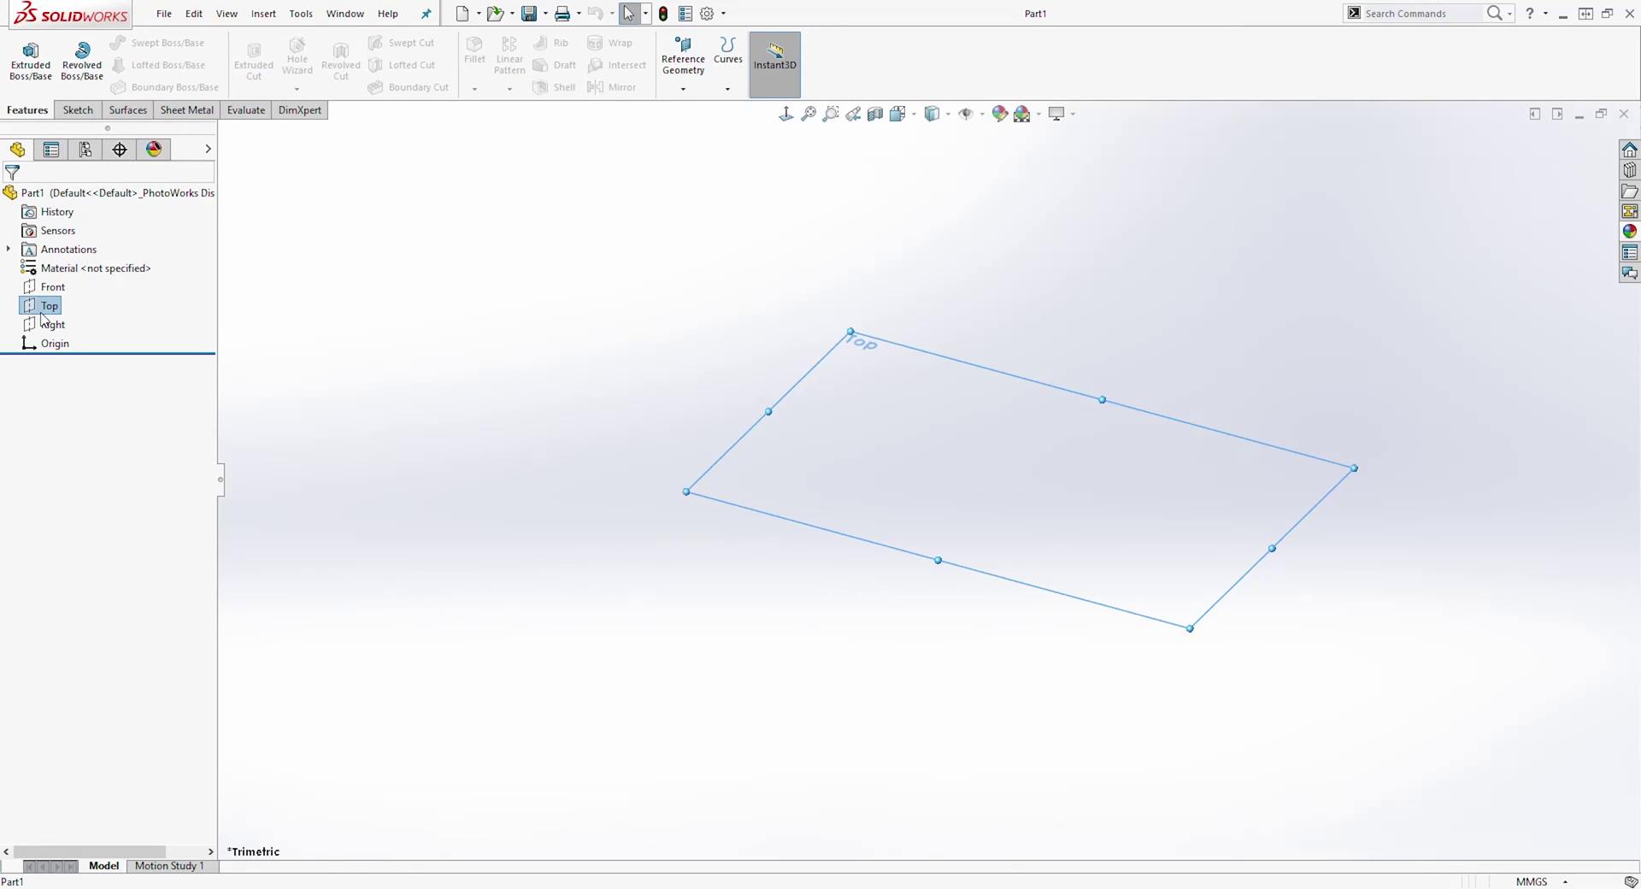
pyautogui.click(78, 110)
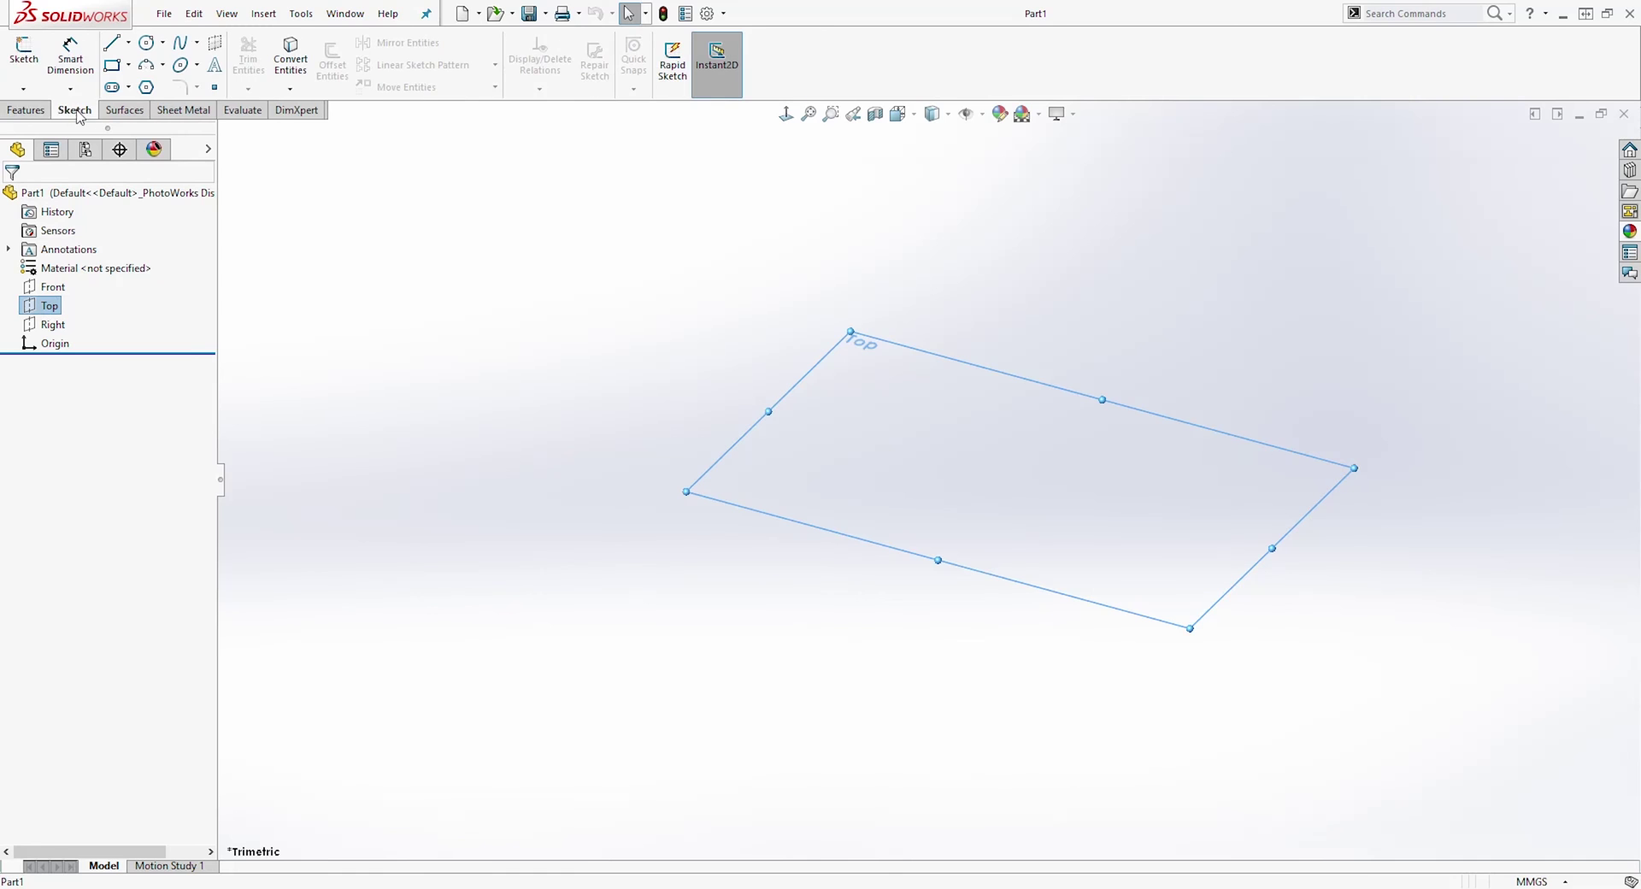
pyautogui.click(23, 67)
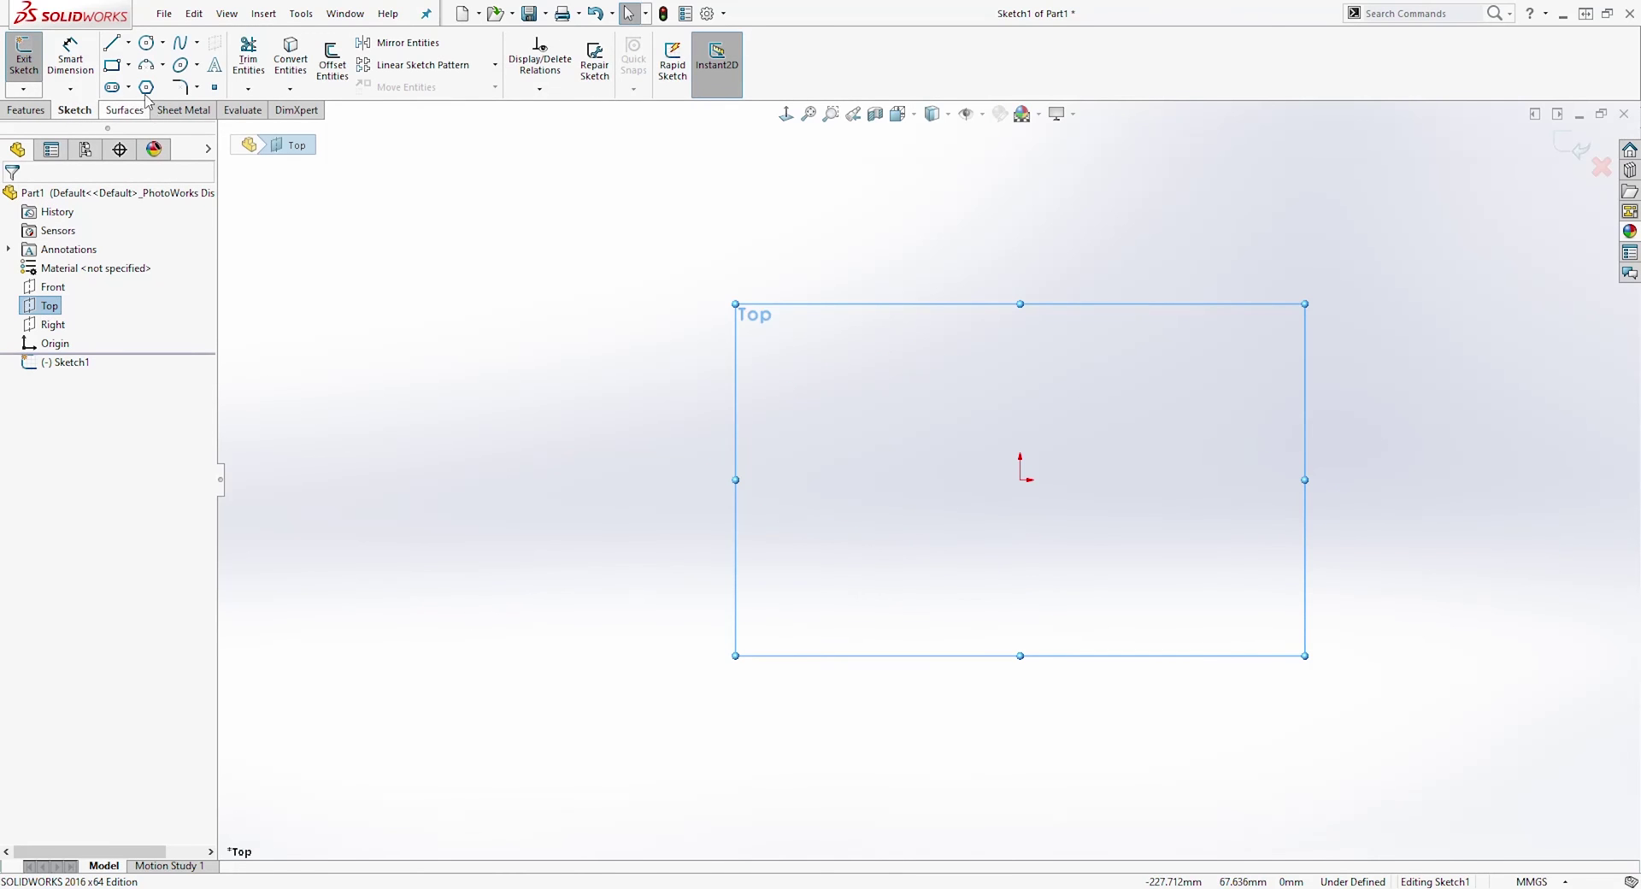
pyautogui.click(128, 67)
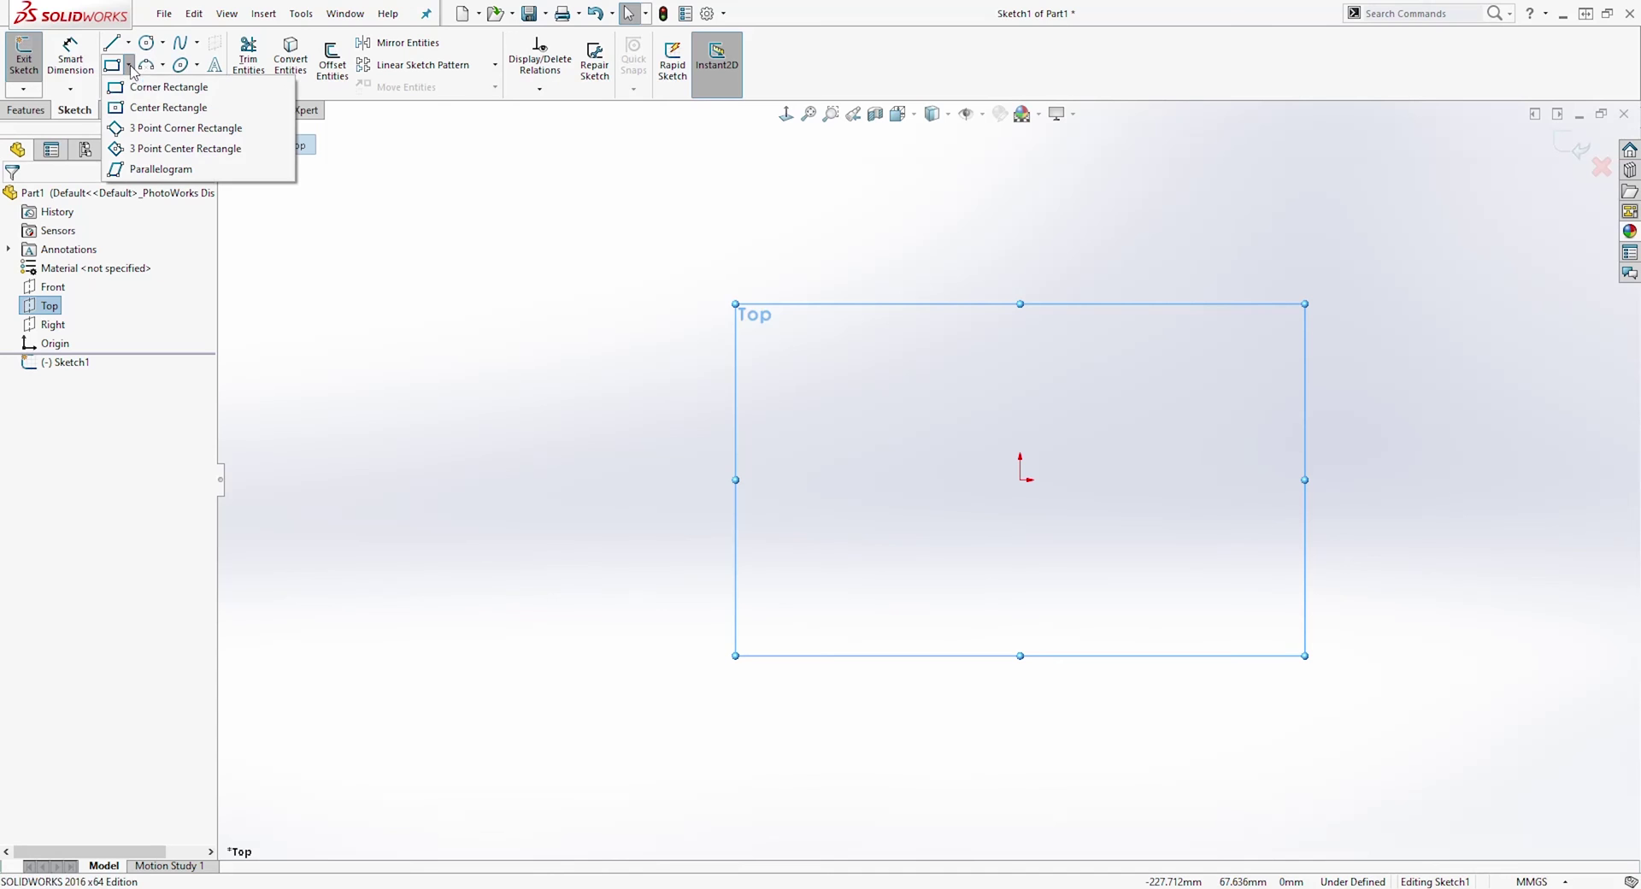
pyautogui.click(116, 110)
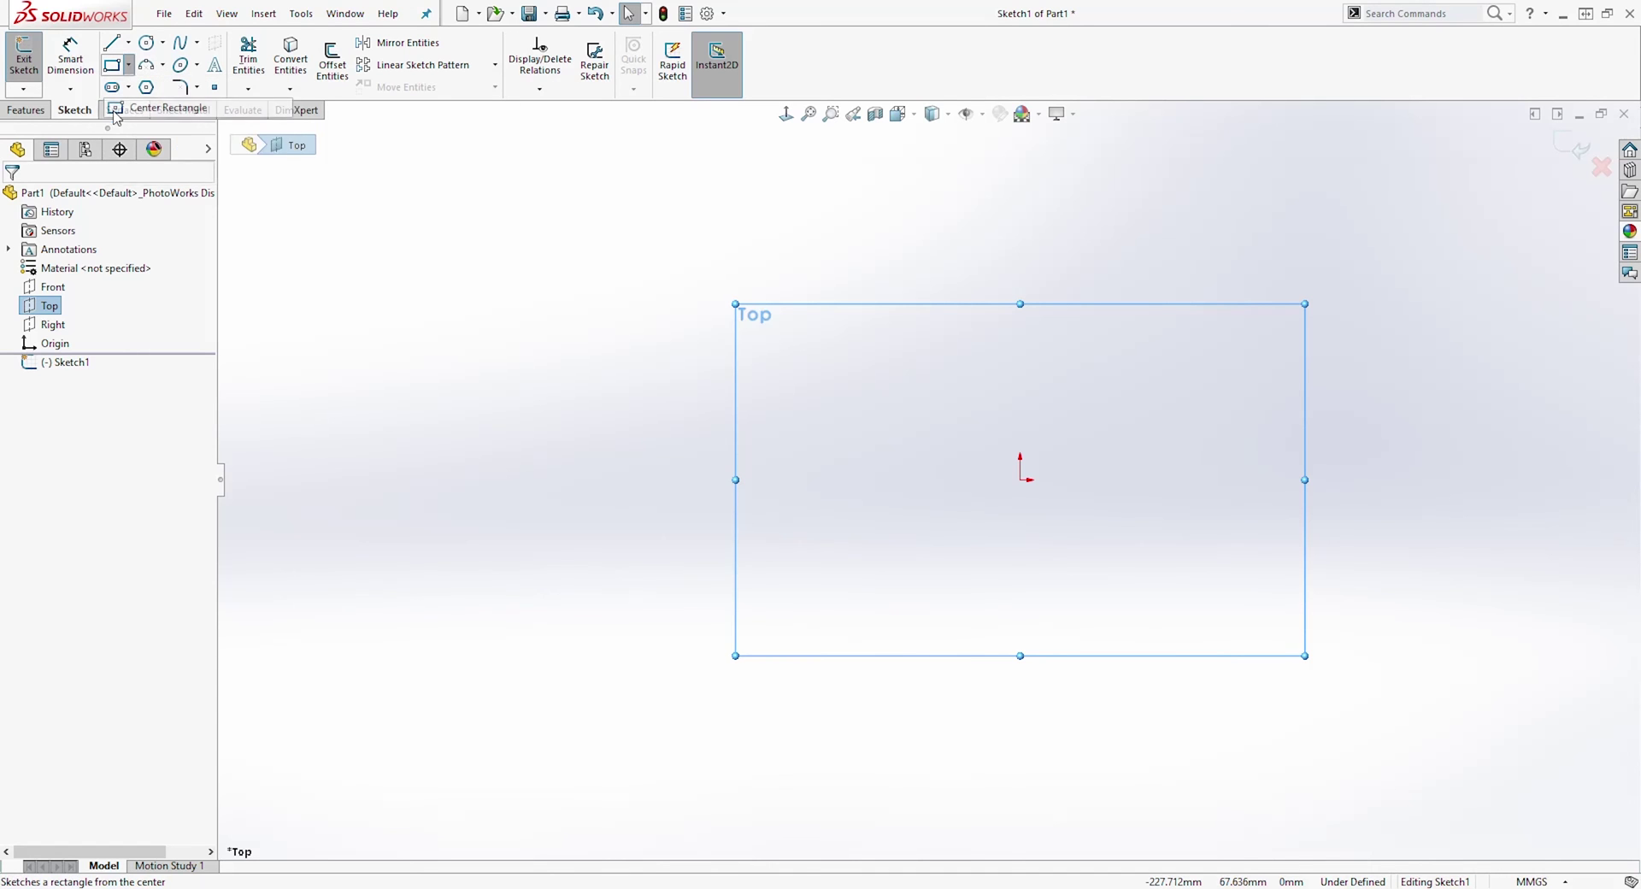
pyautogui.click(1020, 480)
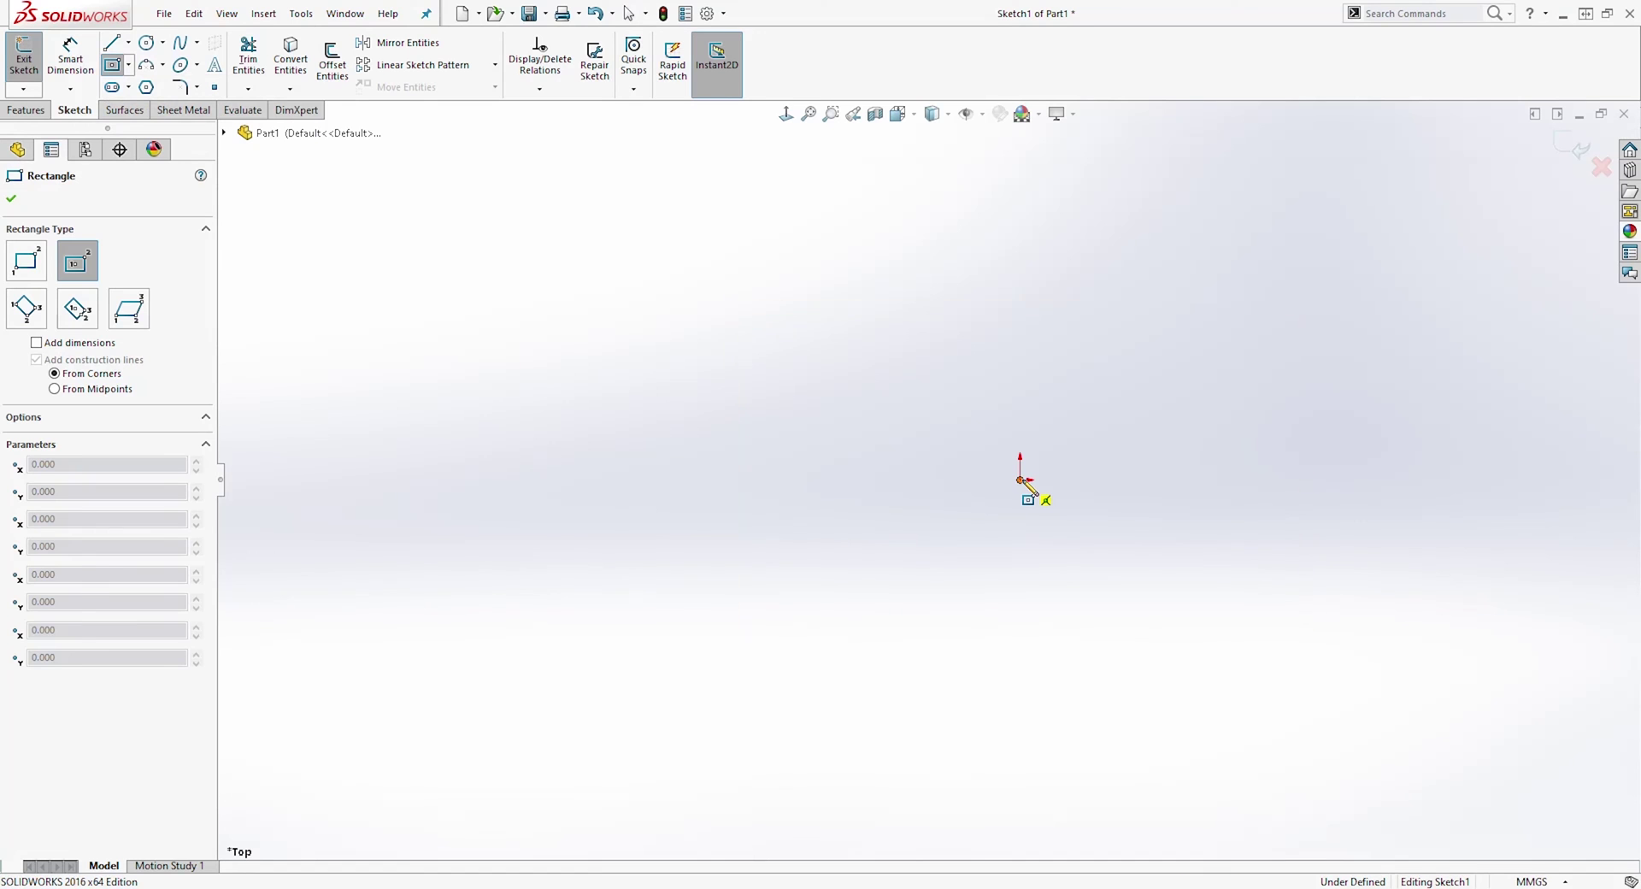
pyautogui.click(1384, 604)
pyautogui.press('Escape')
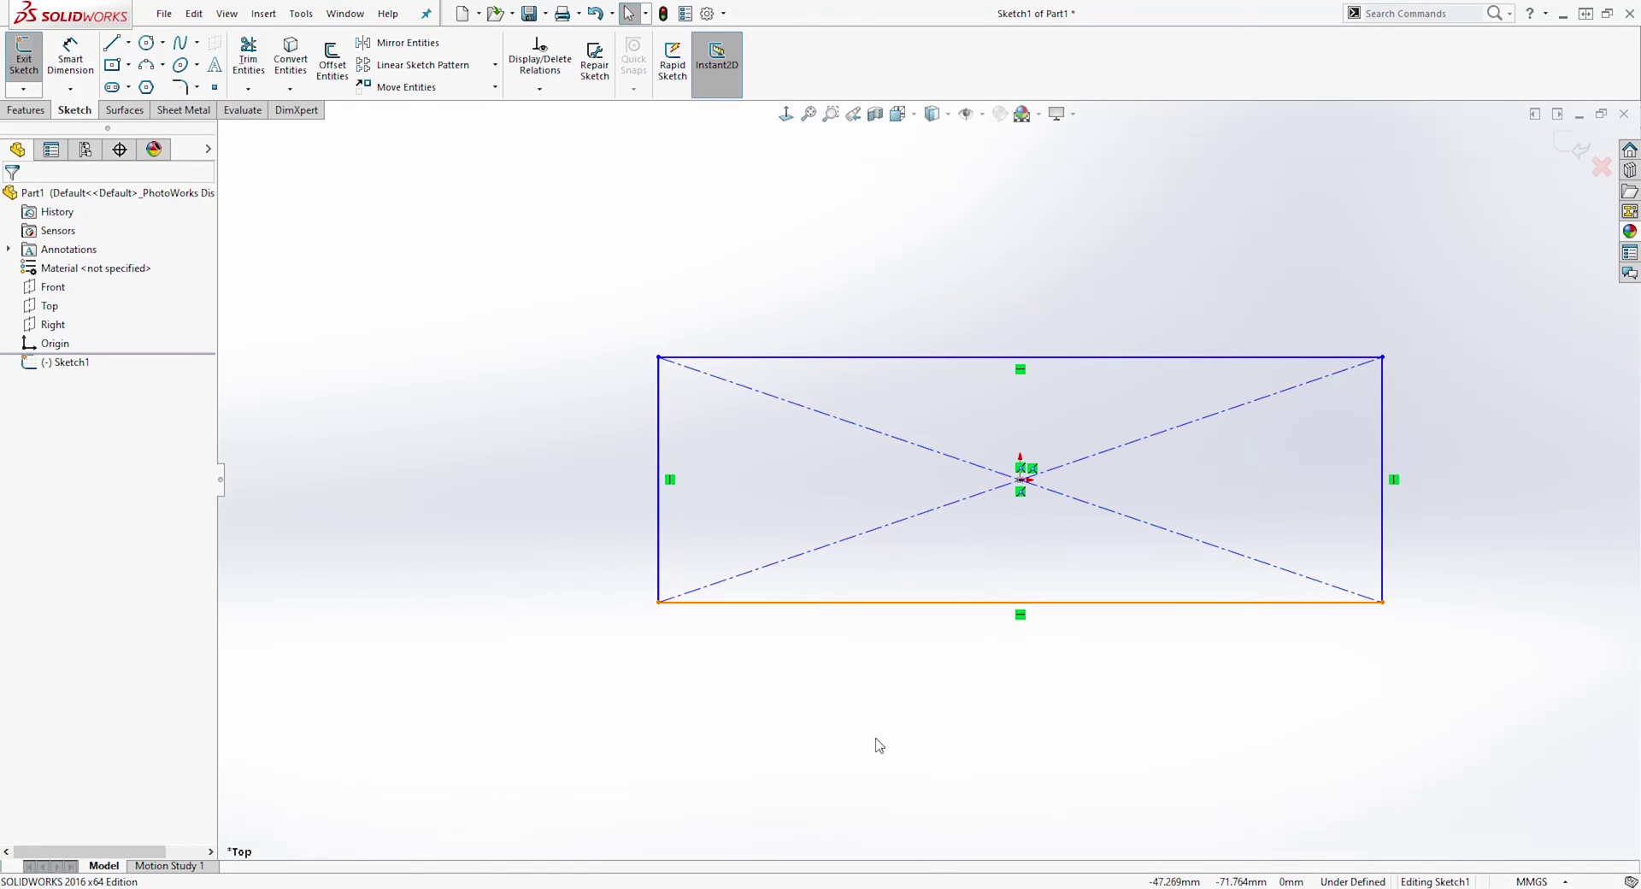
# Dimension the rectangle to 40 mm high and 150 mm wide, then exit the sketch
pyautogui.click(70, 59)
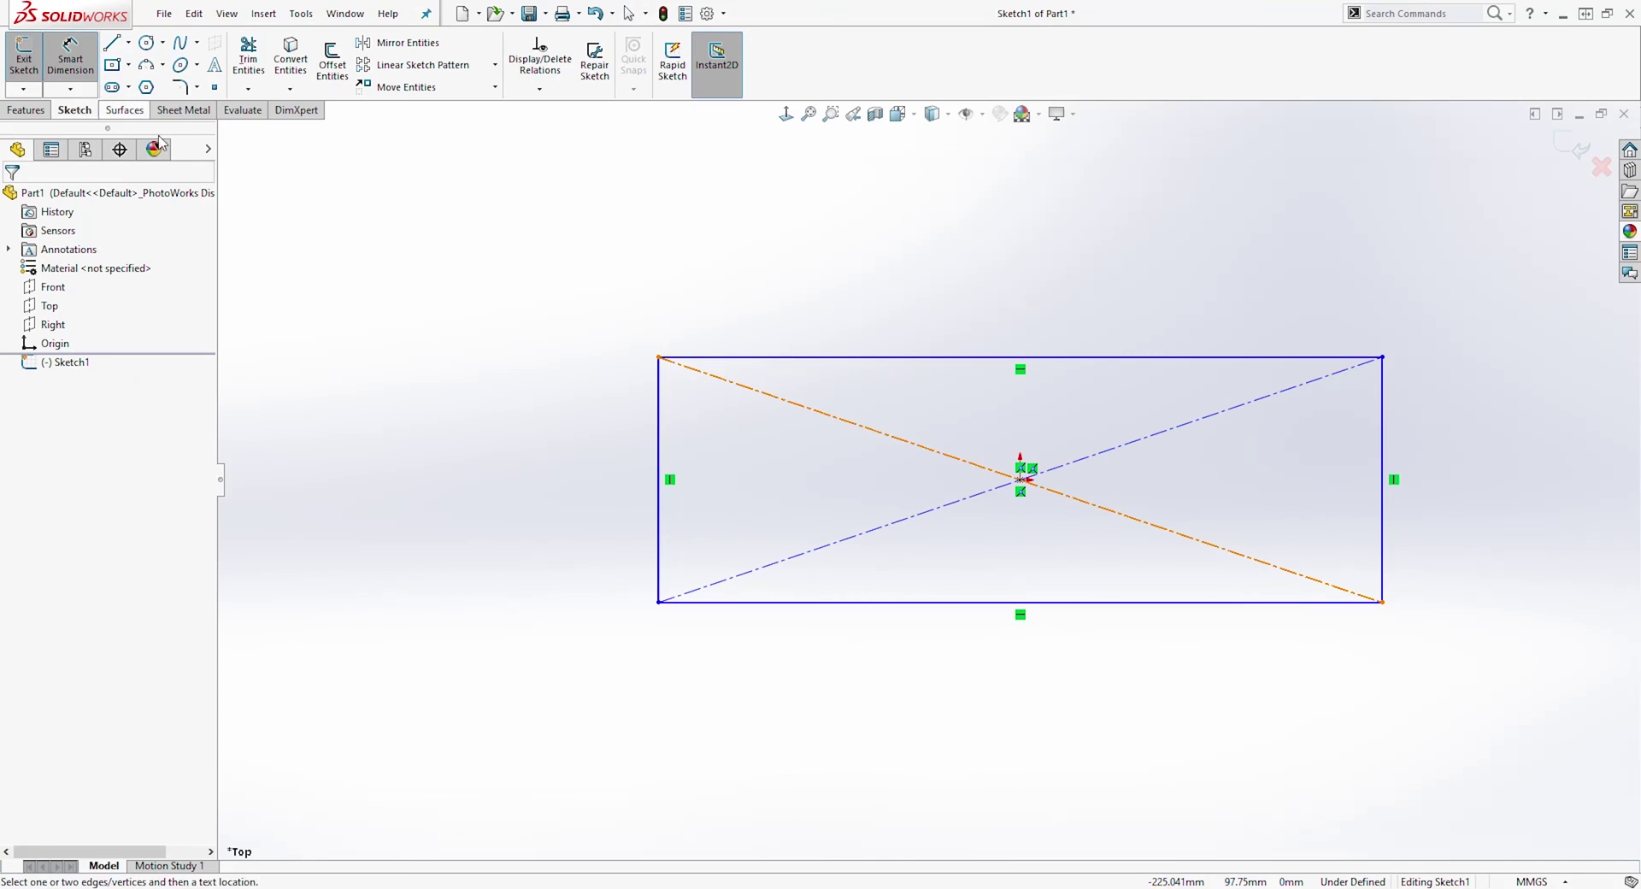
pyautogui.click(658, 450)
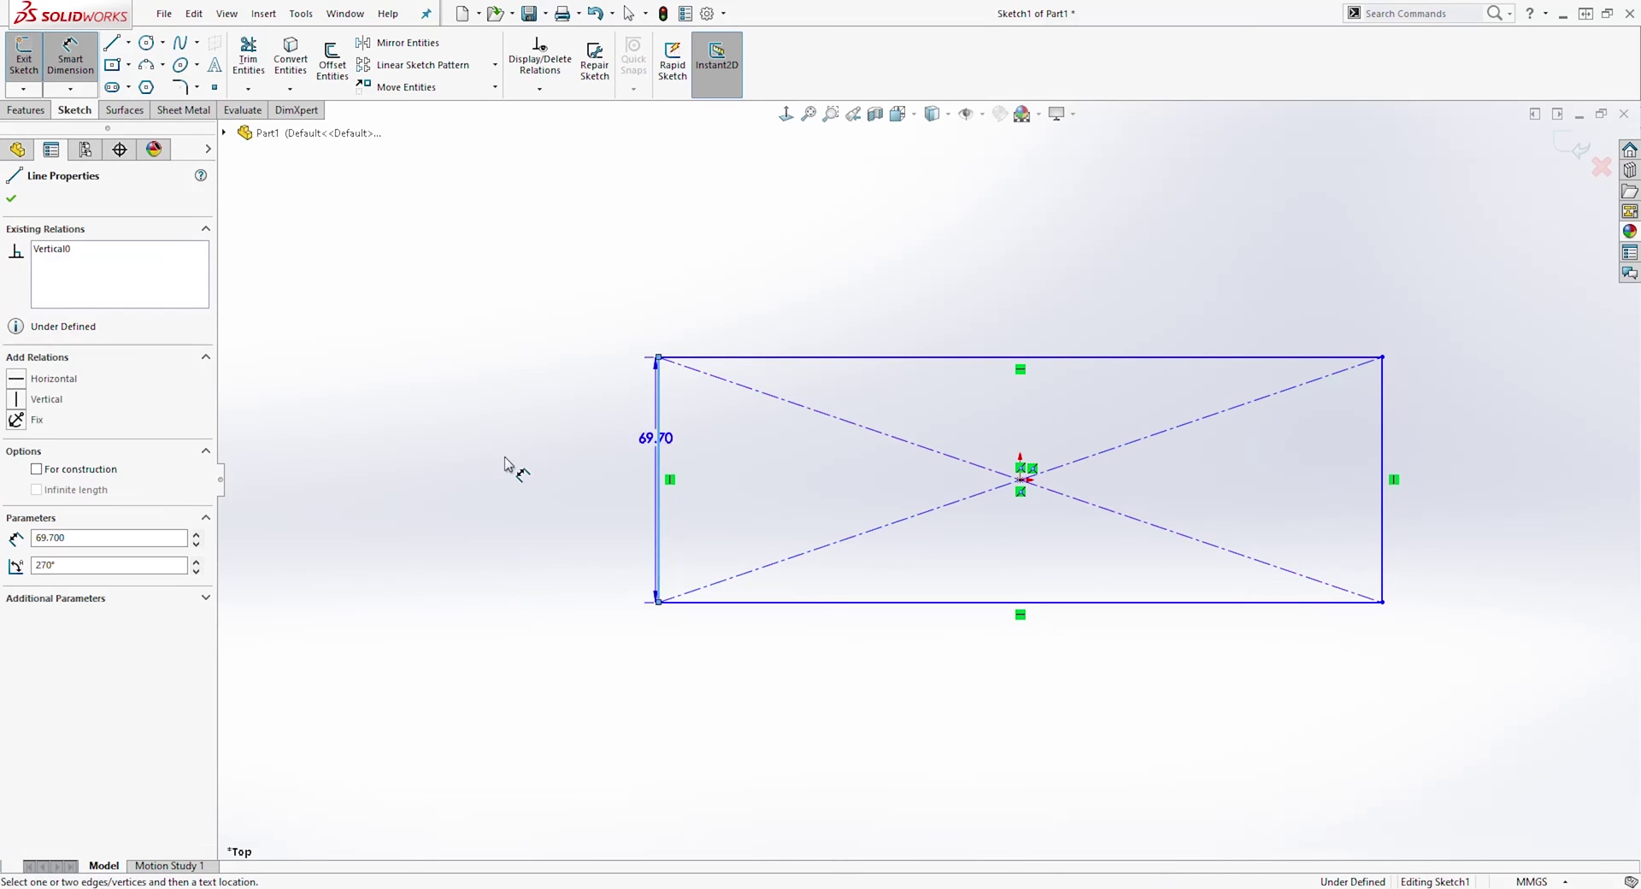
pyautogui.click(523, 468)
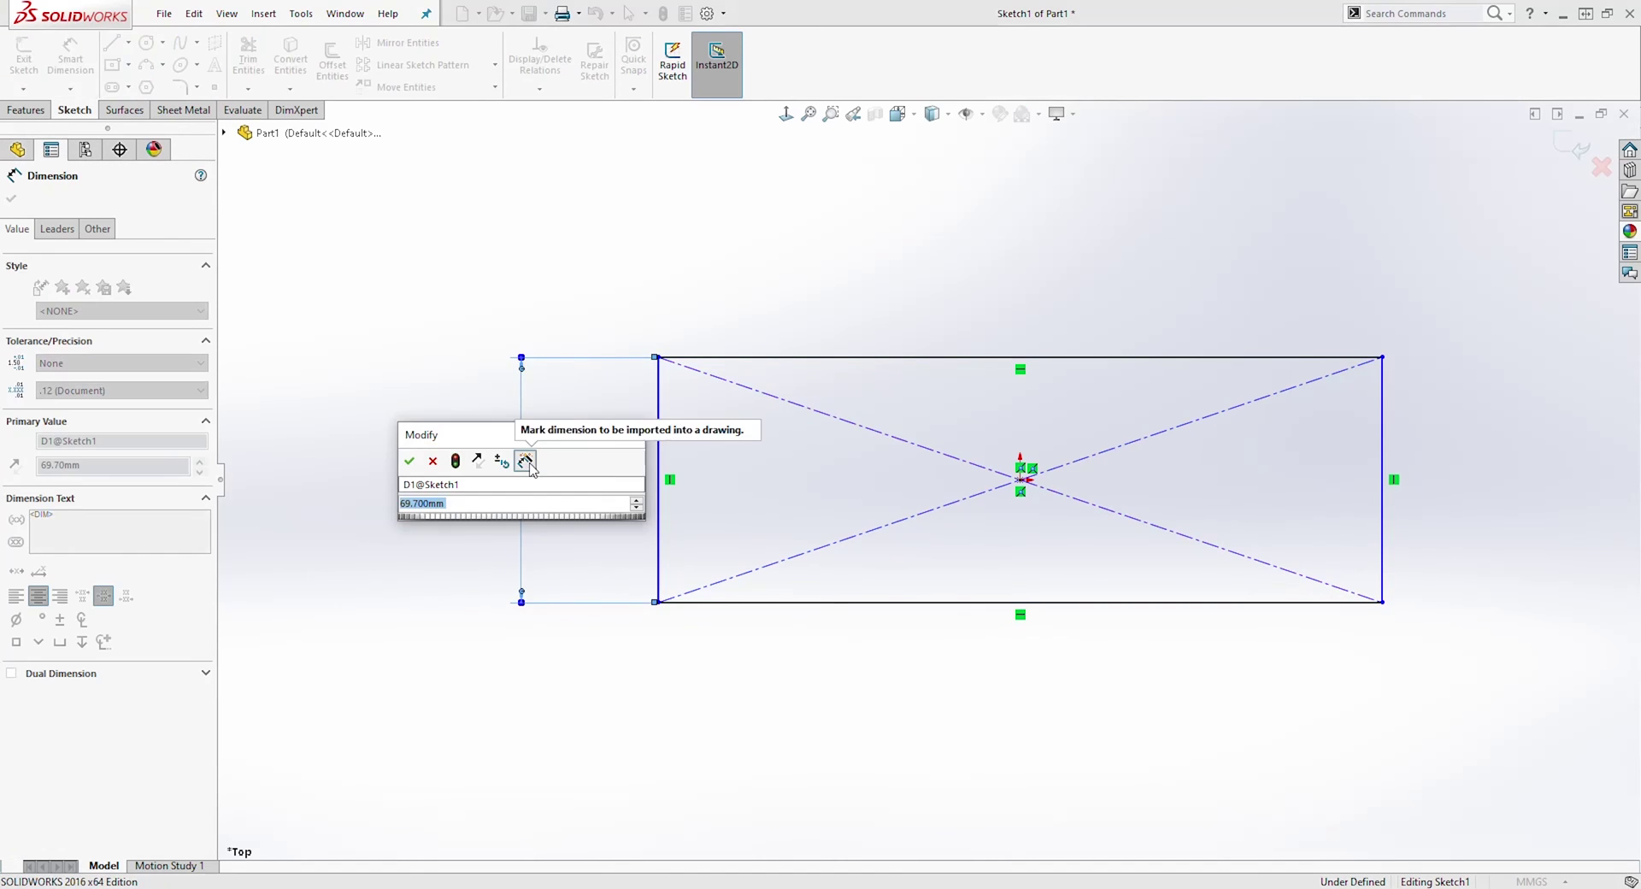
pyautogui.write('40')
pyautogui.press('Return')
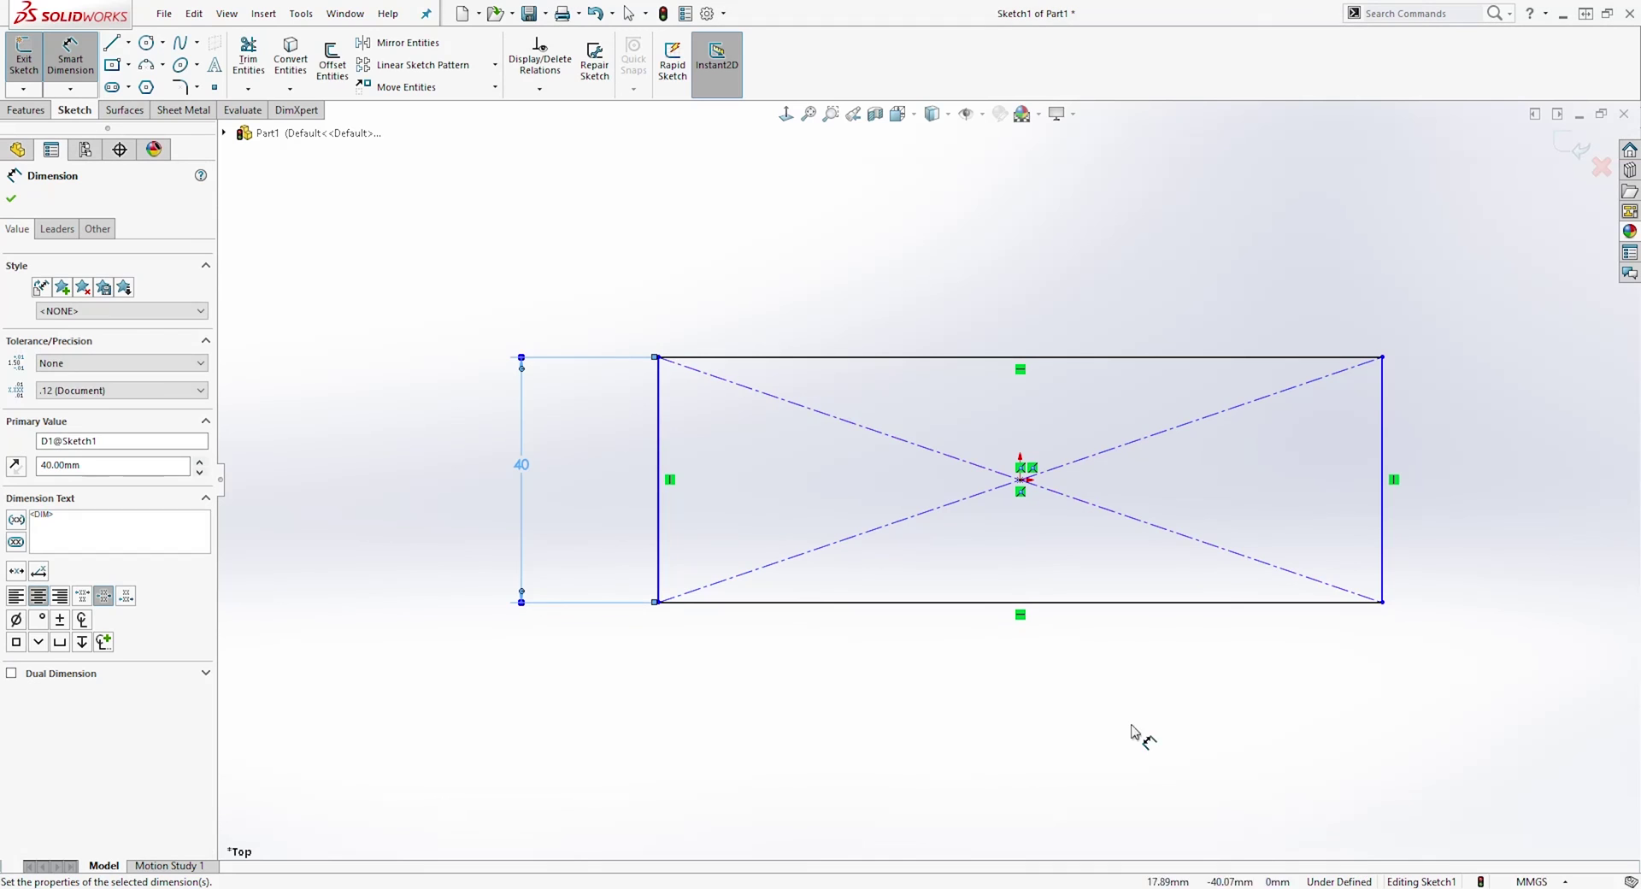
pyautogui.click(1156, 604)
pyautogui.click(1126, 699)
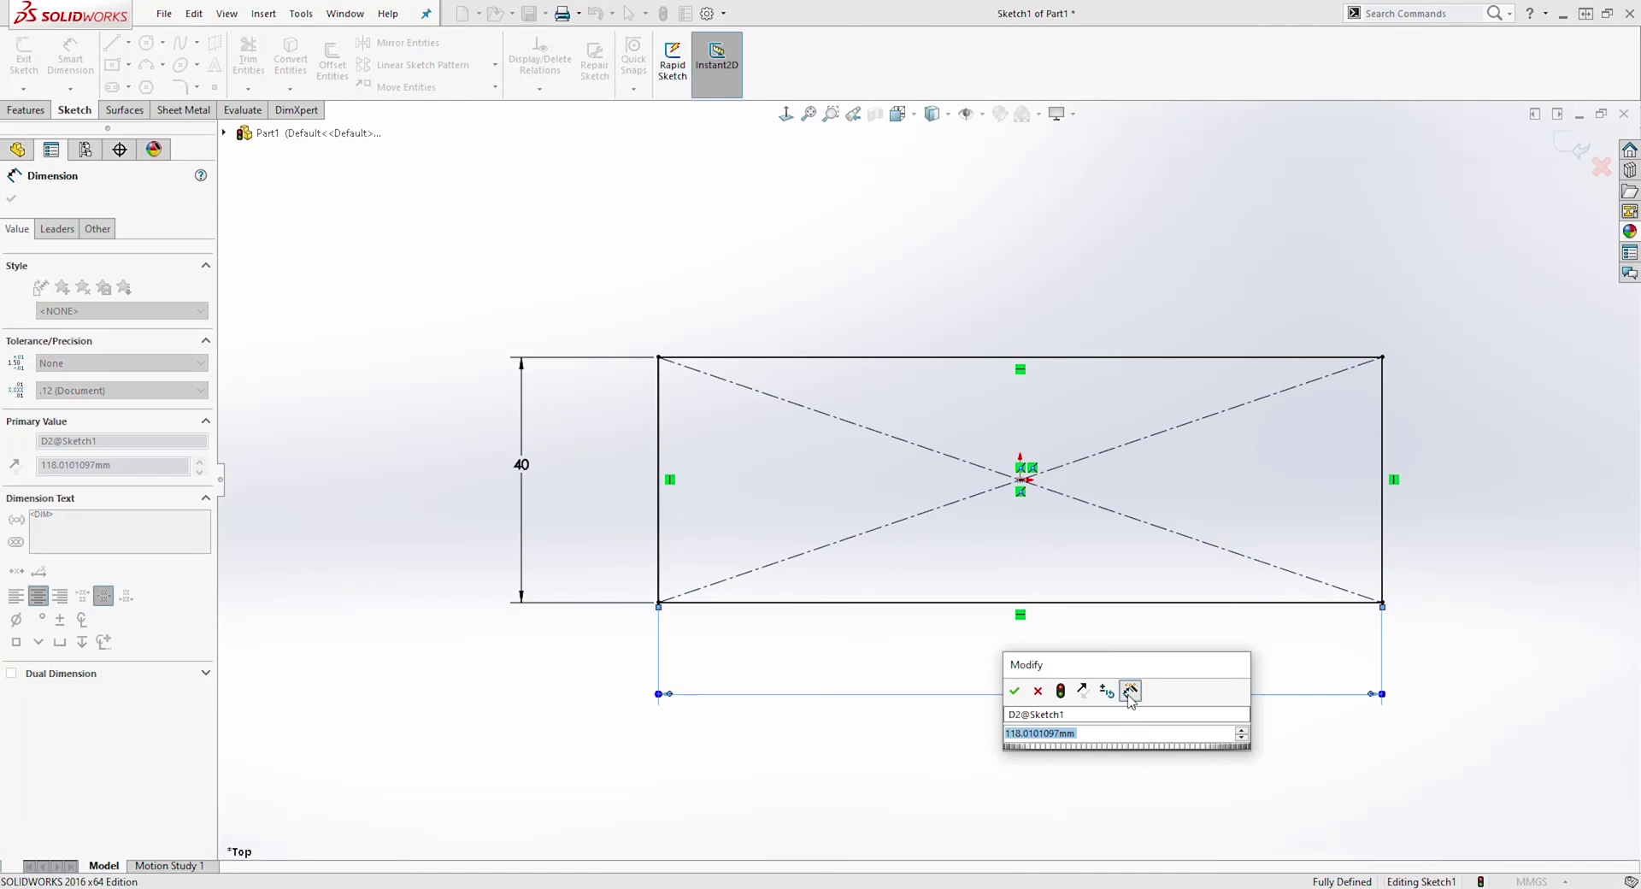
pyautogui.write('150')
pyautogui.press('Return')
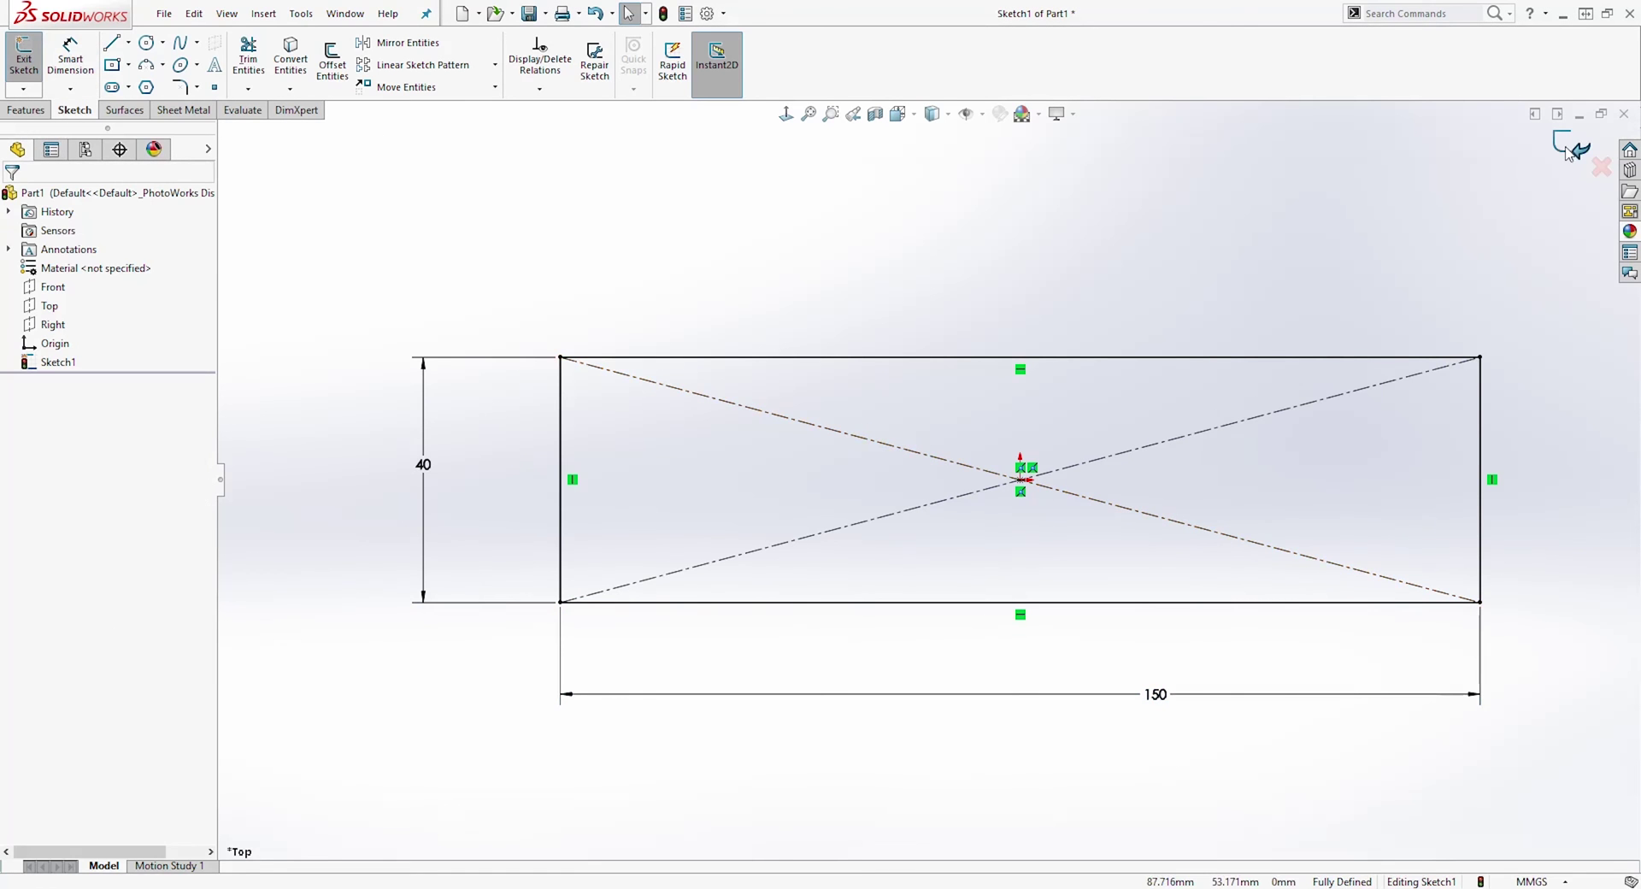
pyautogui.click(1576, 147)
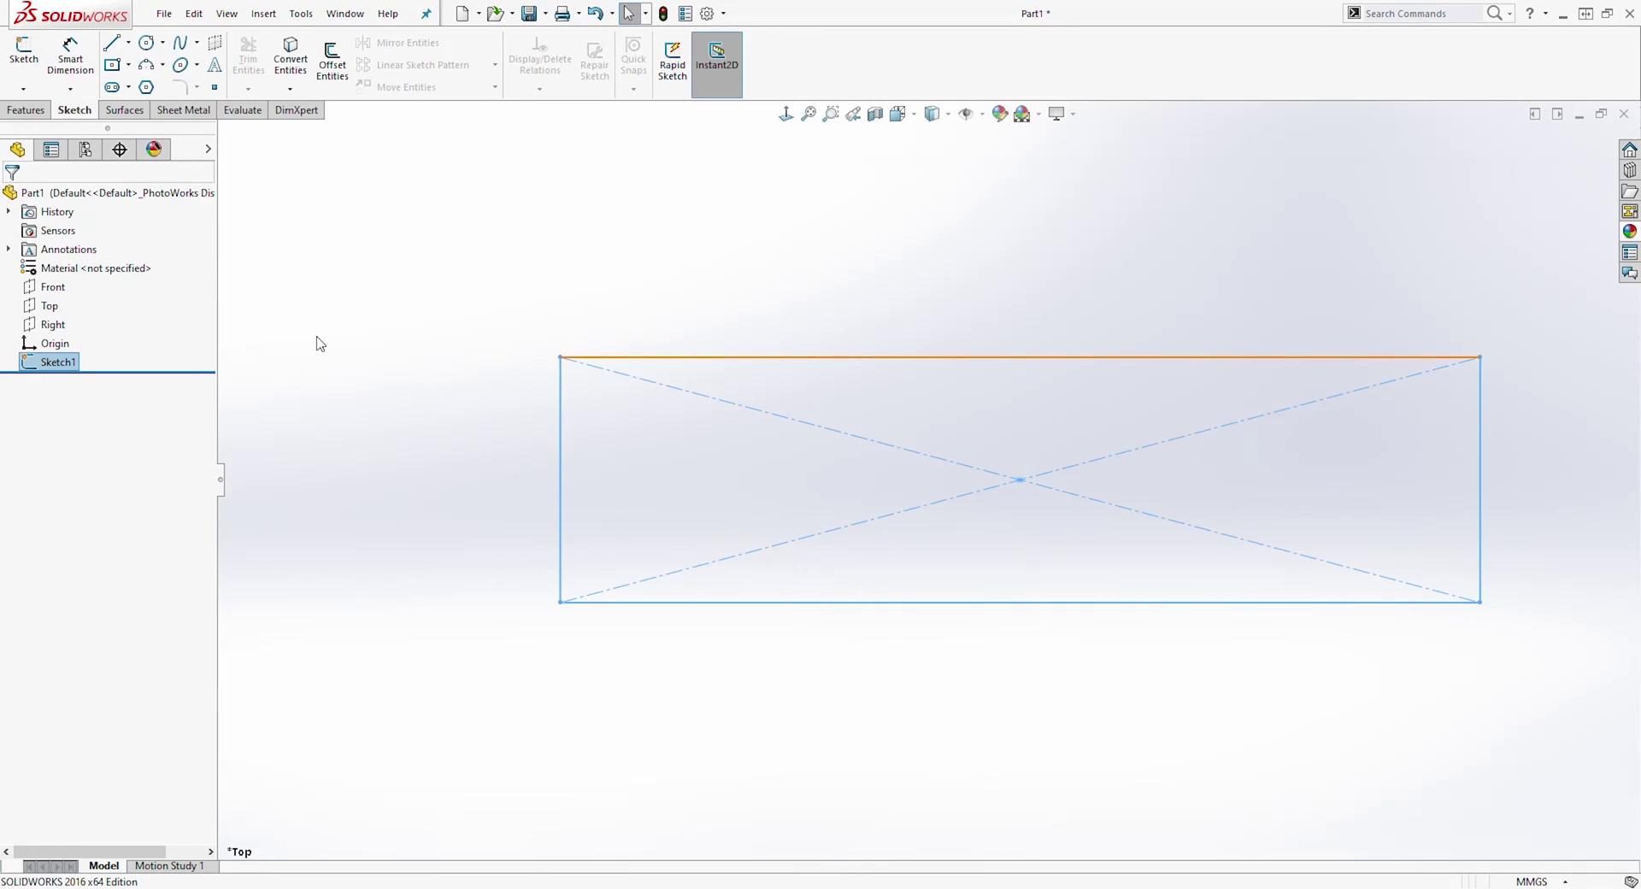
# Extrude the rectangle sketch 10 mm Blind into a solid block
pyautogui.click(38, 113)
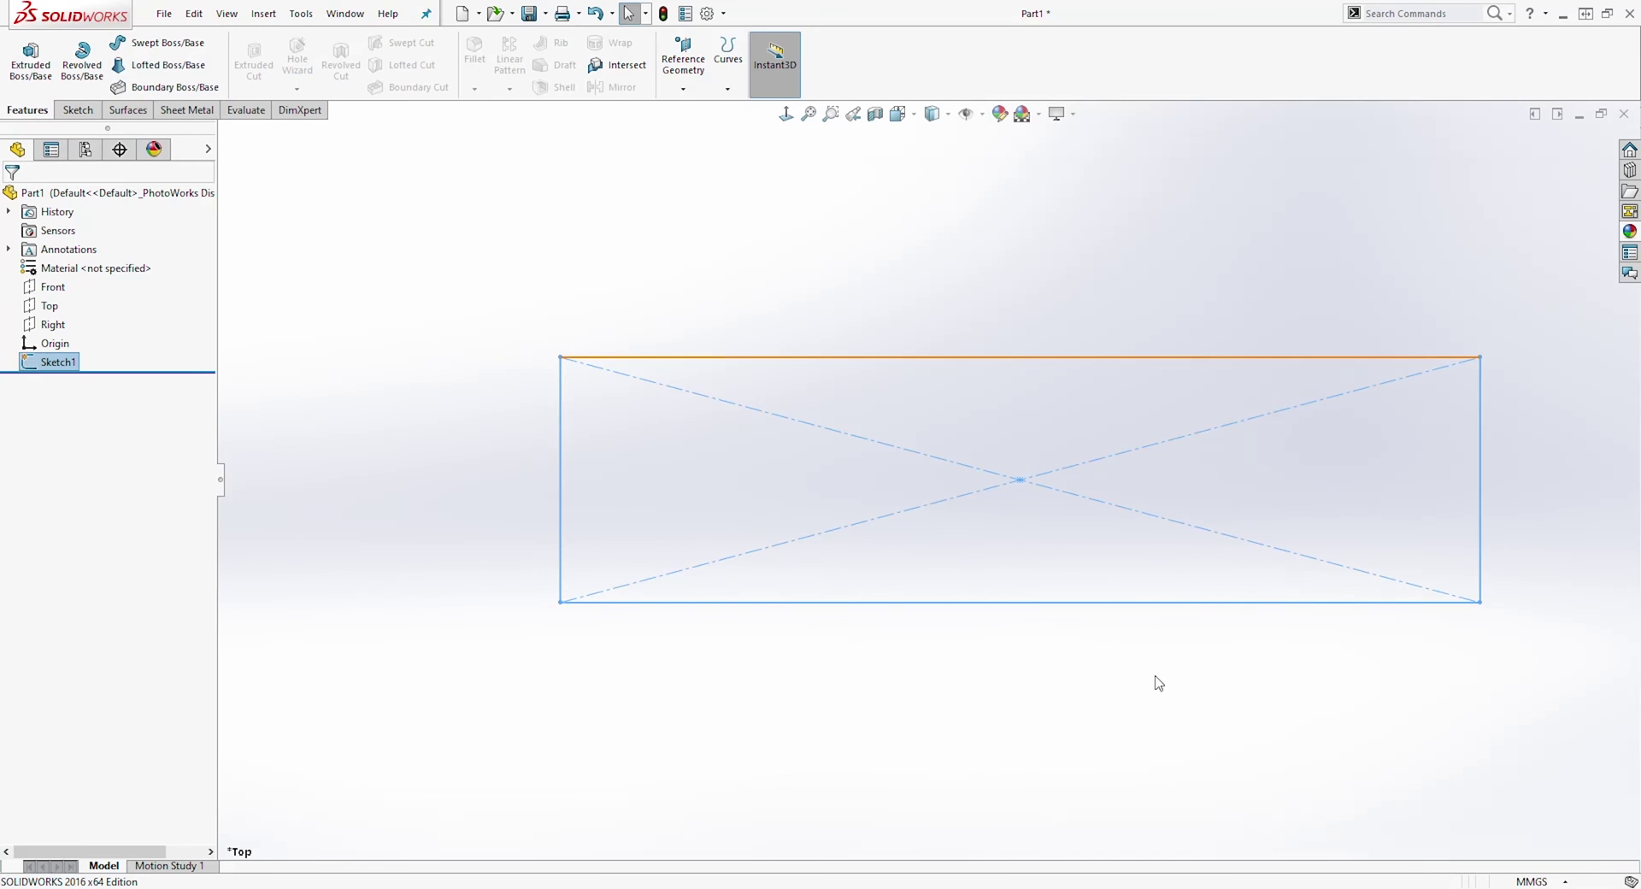
pyautogui.moveTo(1148, 733)
pyautogui.mouseDown(button='middle')
pyautogui.moveTo(1139, 656)
pyautogui.moveTo(1026, 546)
pyautogui.moveTo(1119, 562)
pyautogui.mouseUp(button='middle')
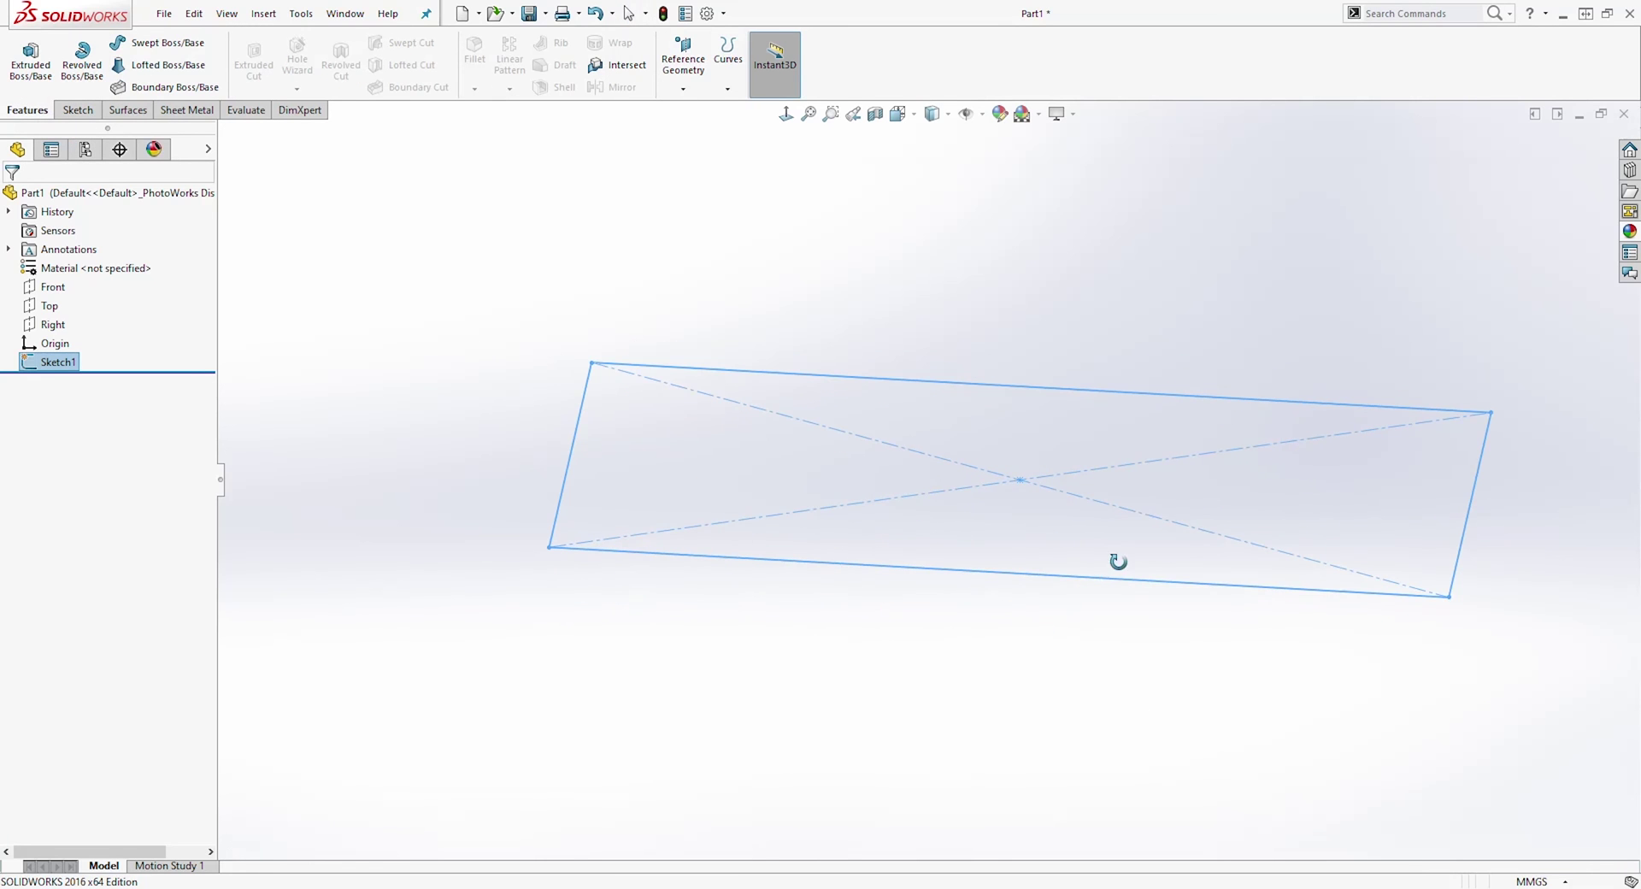
pyautogui.click(45, 57)
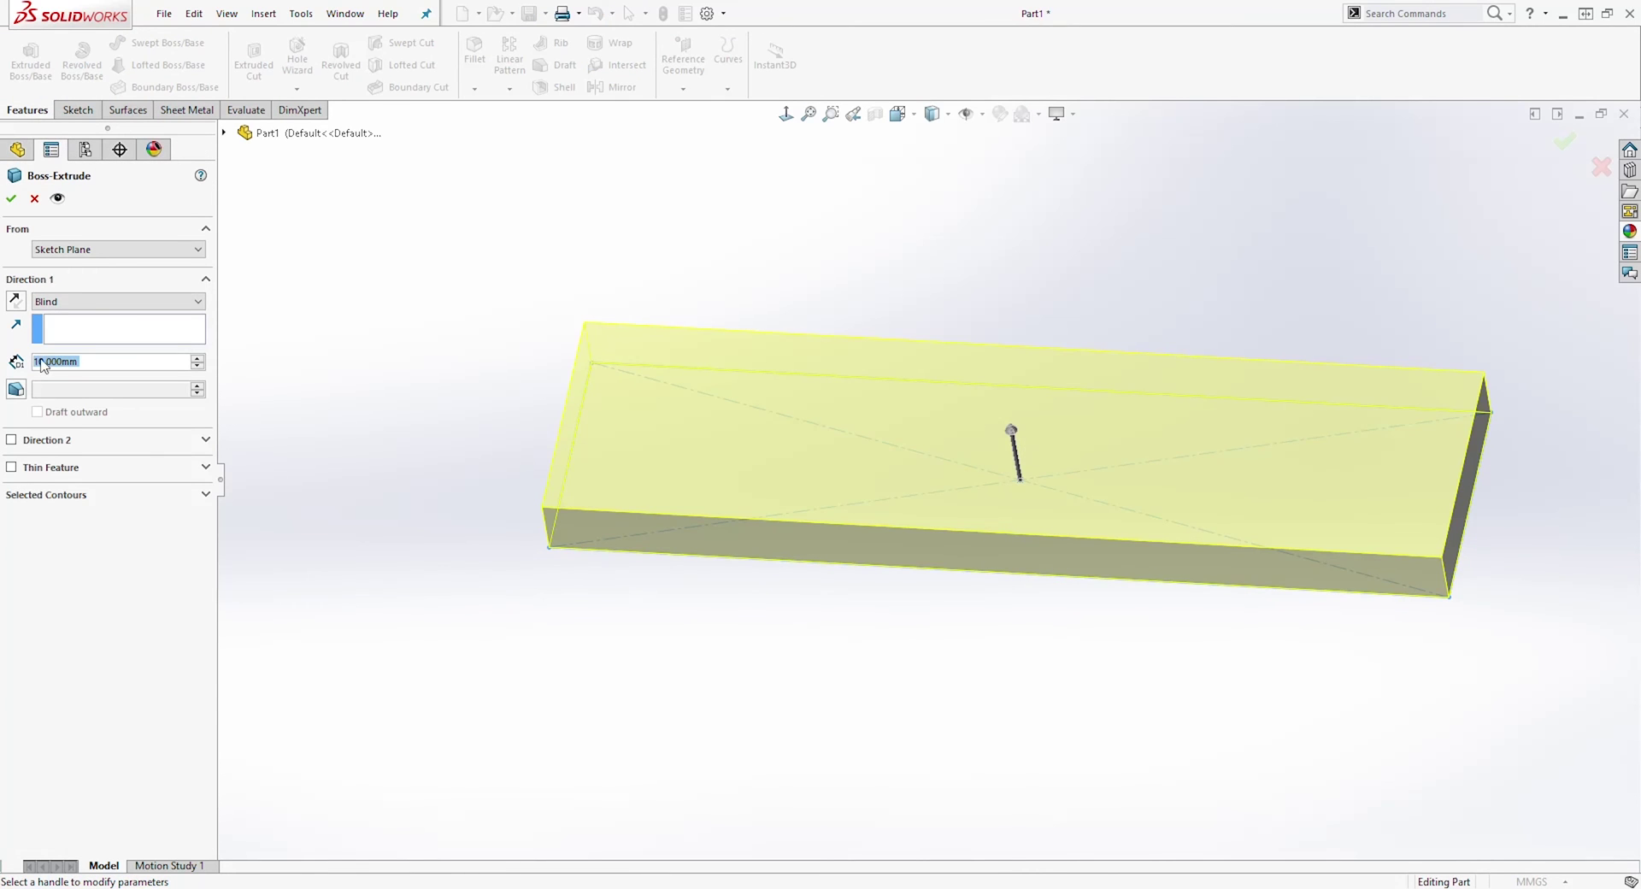
pyautogui.click(11, 202)
# Show the block in Isometric view and select its long side face
pyautogui.moveTo(898, 695); pyautogui.dragTo(908, 622, button='middle')
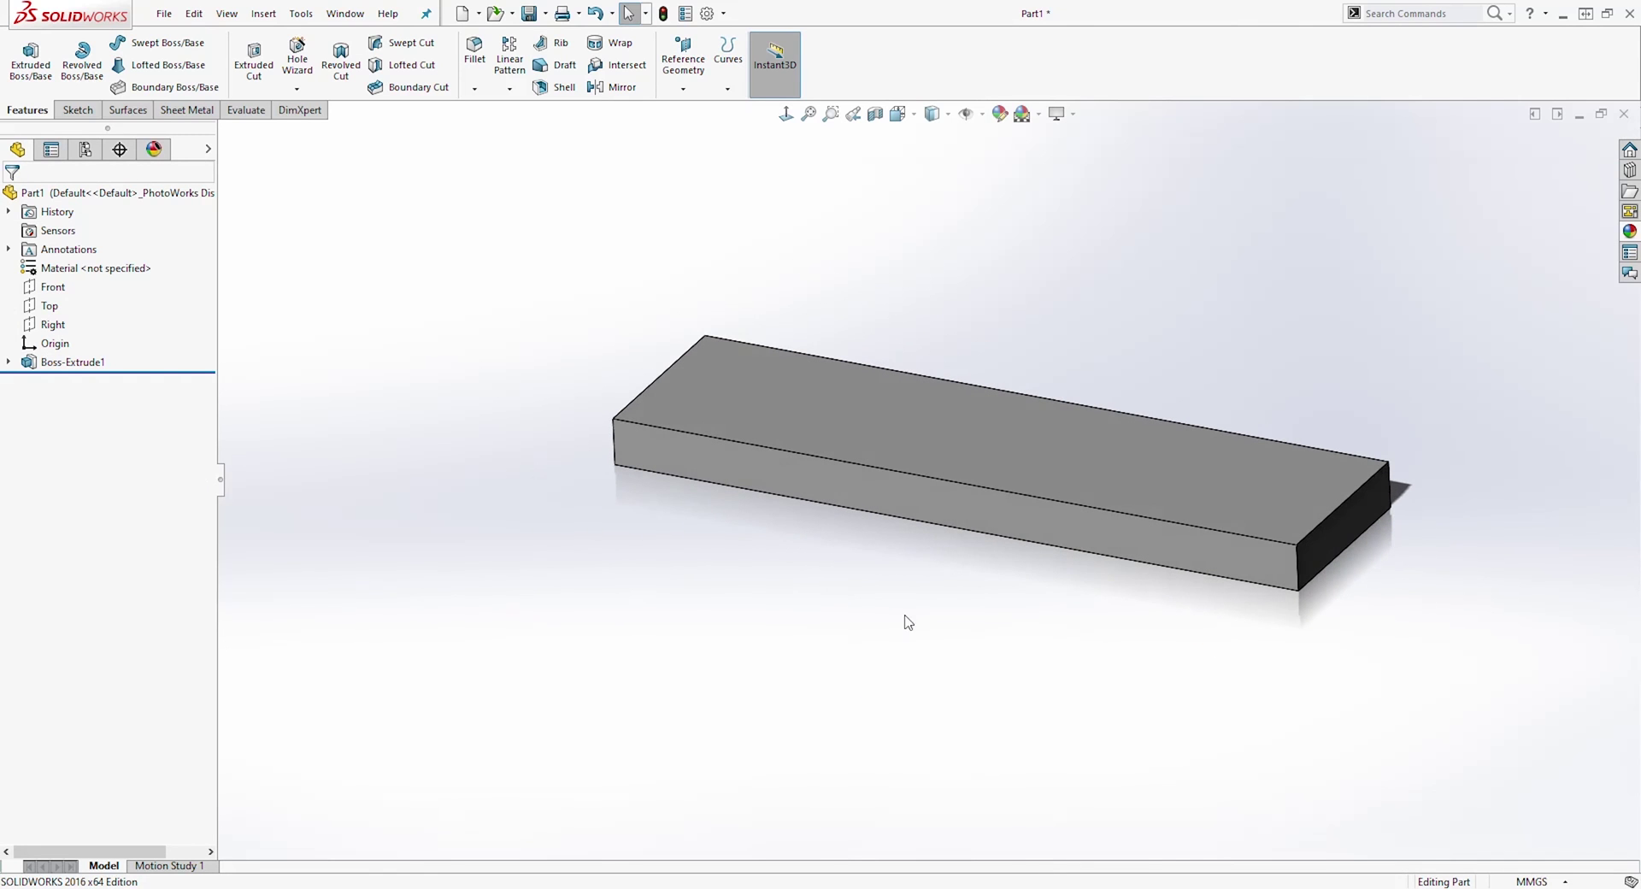
pyautogui.click(743, 460)
pyautogui.moveTo(664, 597); pyautogui.dragTo(1012, 344, button='middle')
pyautogui.click(949, 150)
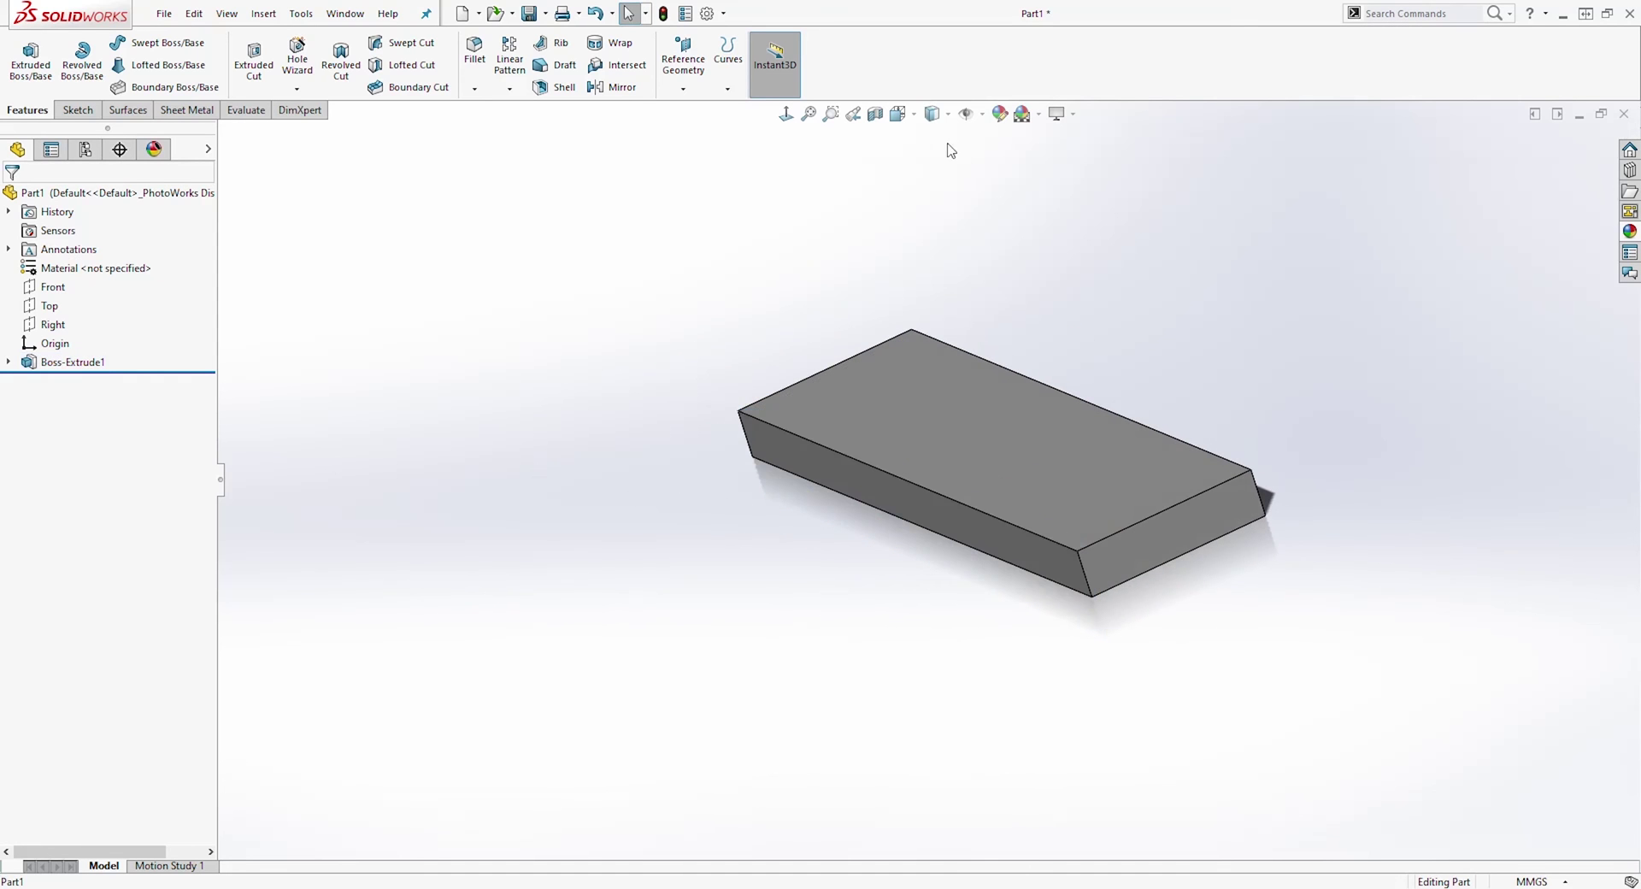
pyautogui.click(914, 113)
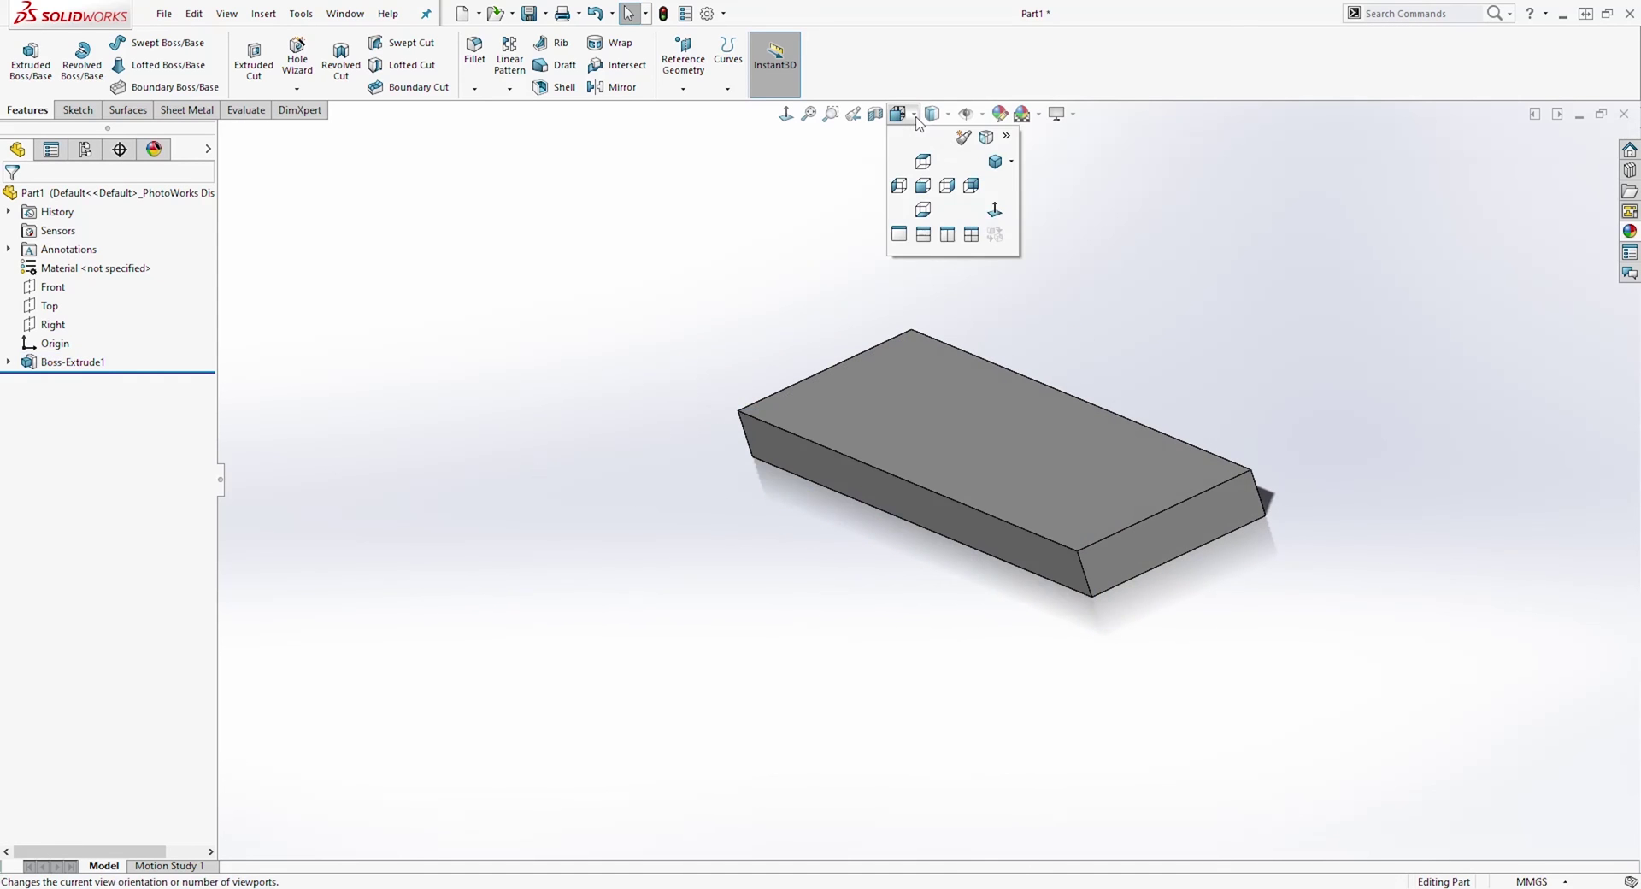
pyautogui.click(996, 164)
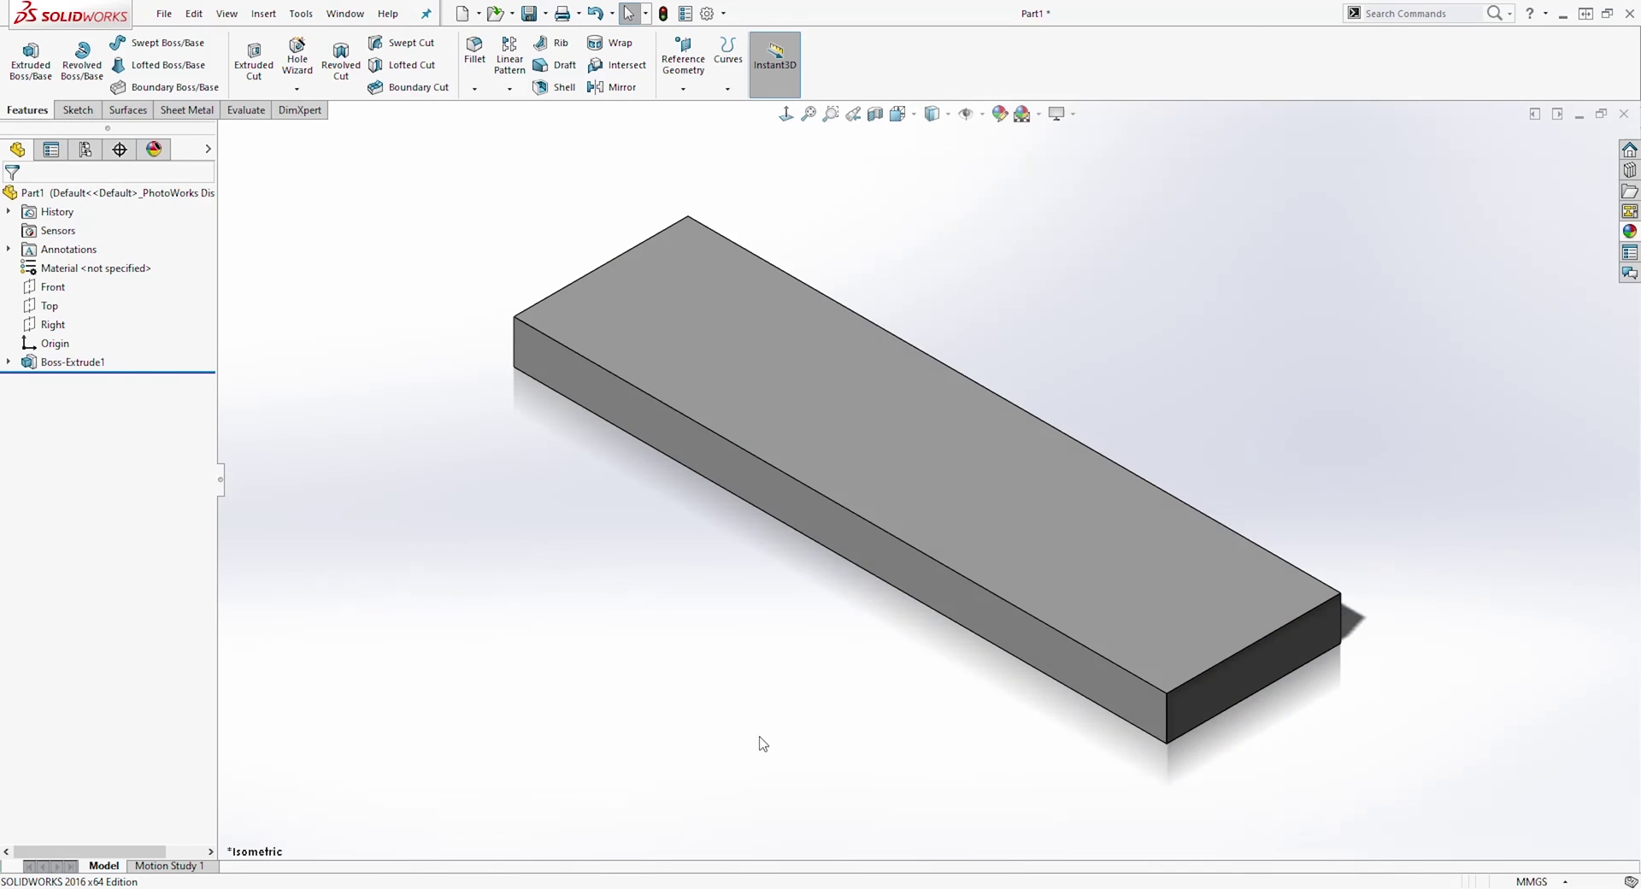
pyautogui.click(641, 410)
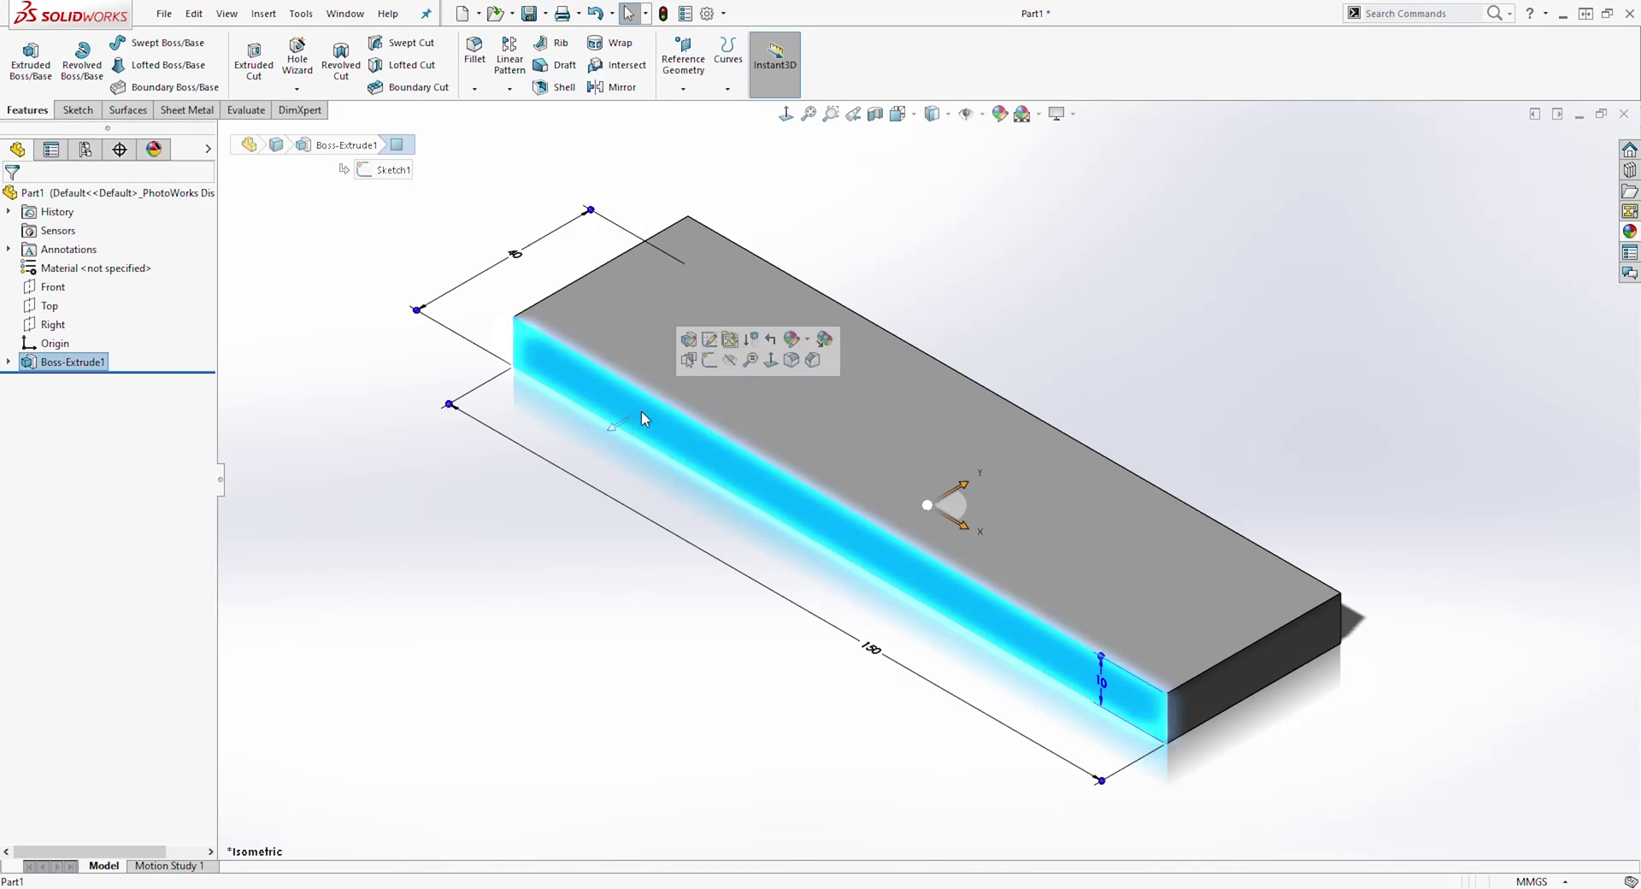
# Sketch on the side face, viewed Normal To, with a corner rectangle rising from the bottom edge
pyautogui.click(78, 109)
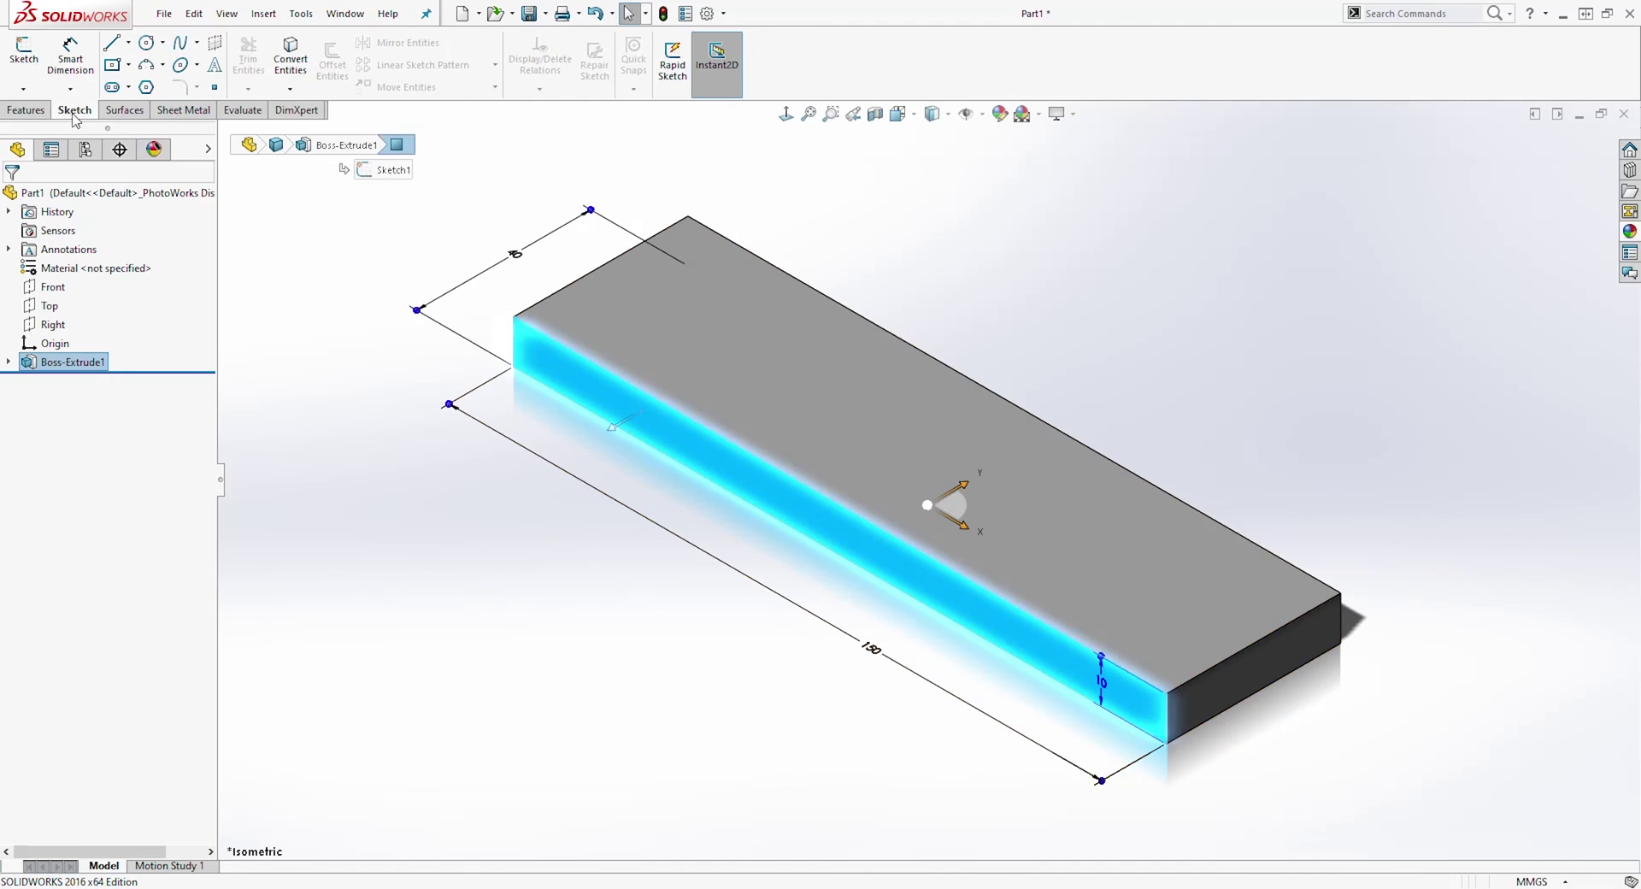
pyautogui.click(23, 49)
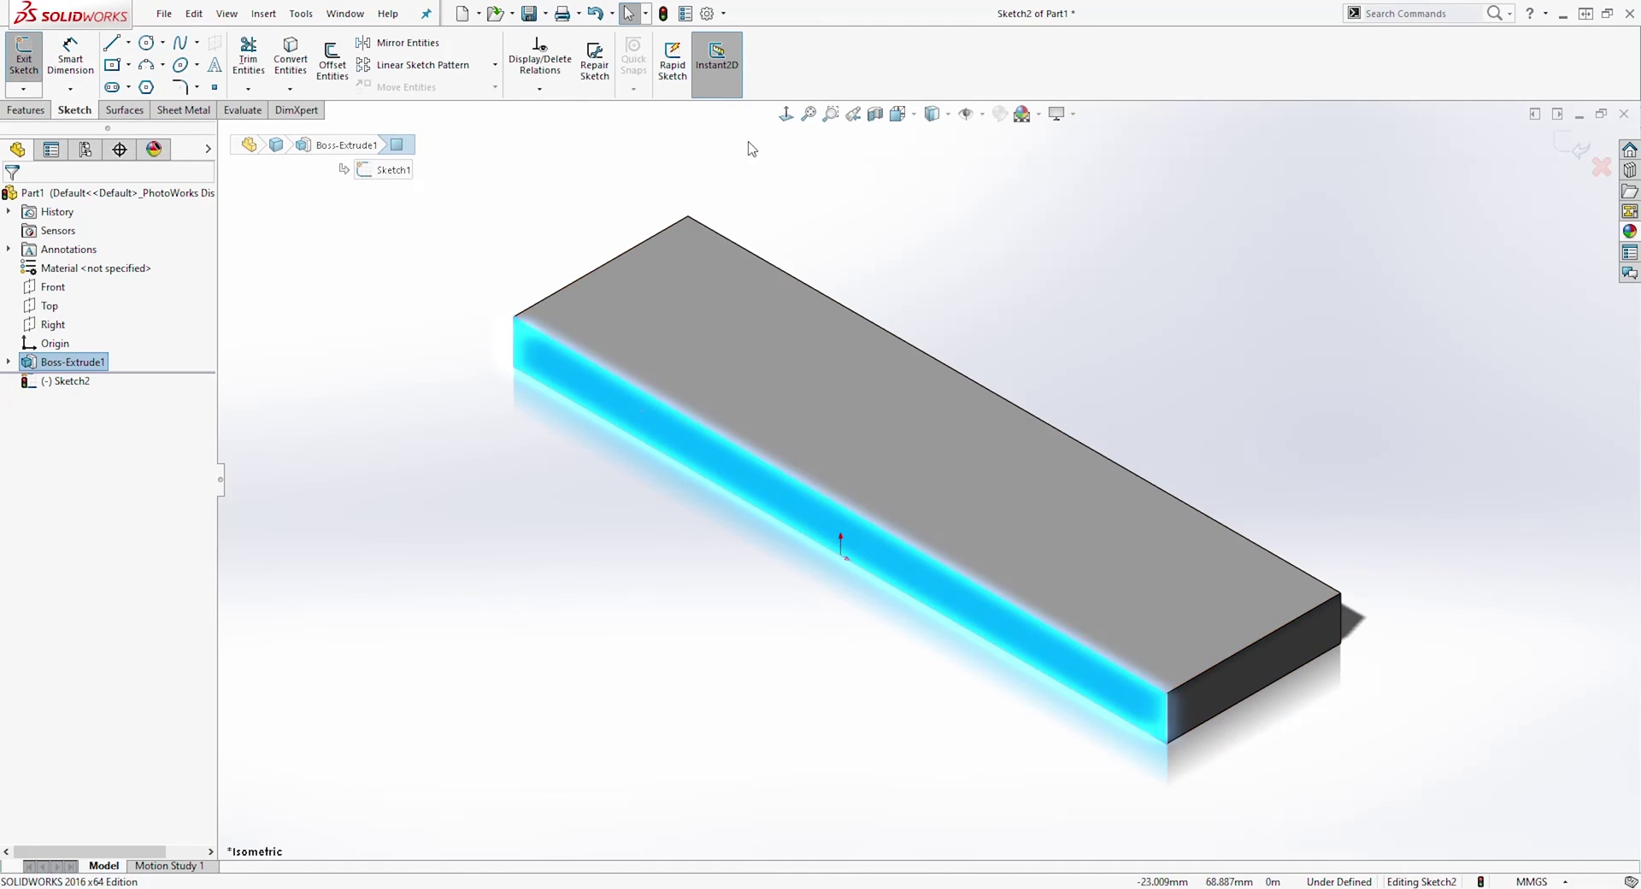
pyautogui.click(786, 113)
pyautogui.click(894, 333)
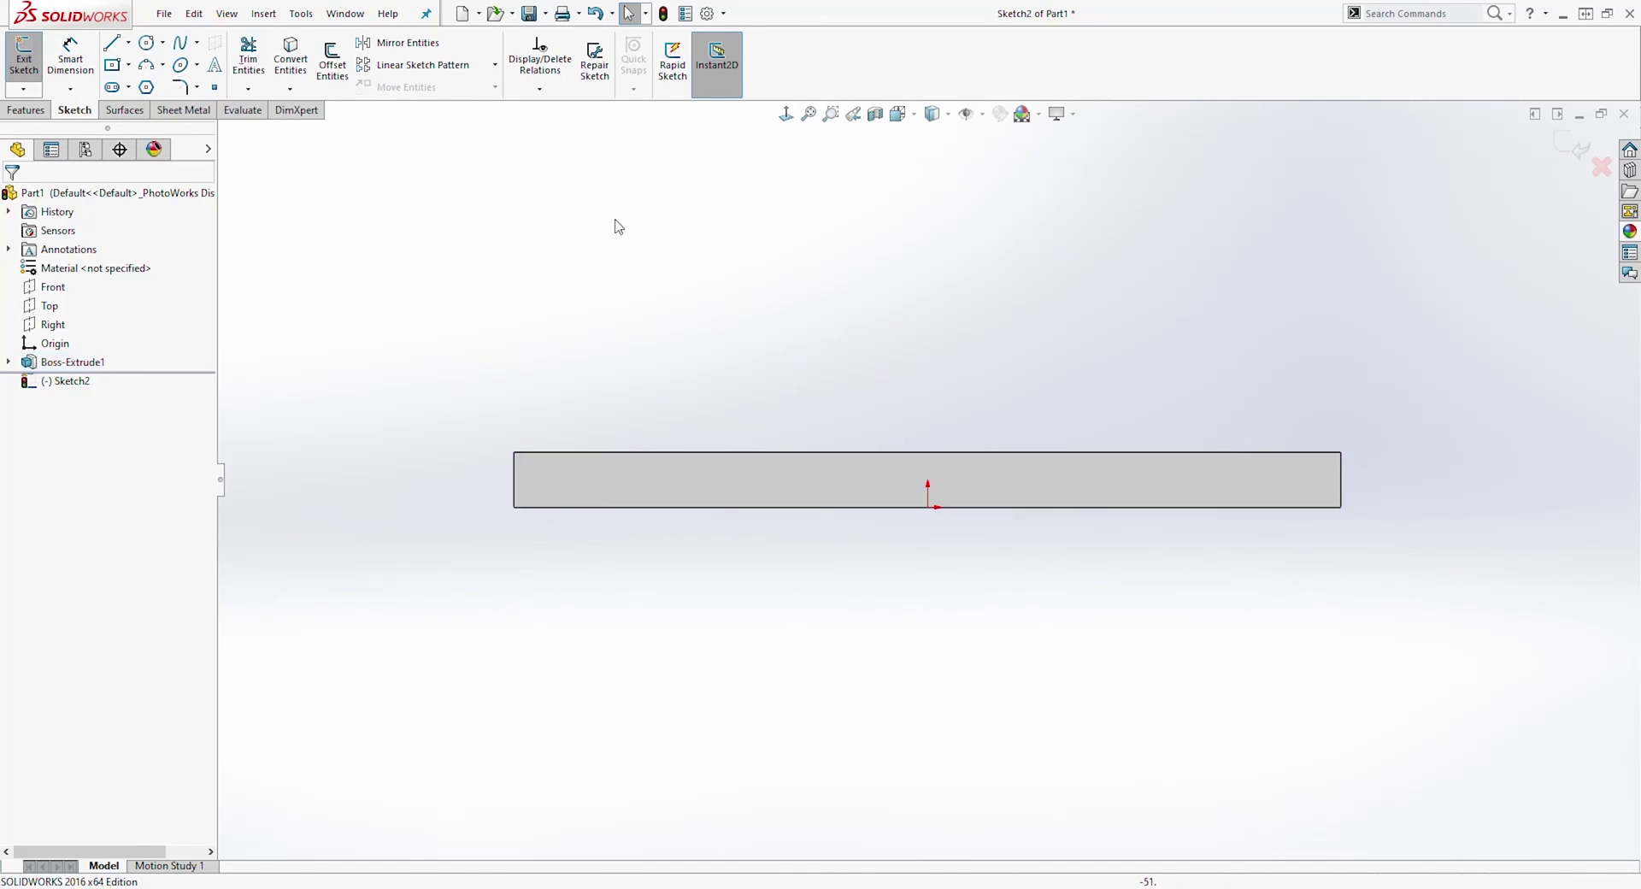
pyautogui.click(129, 66)
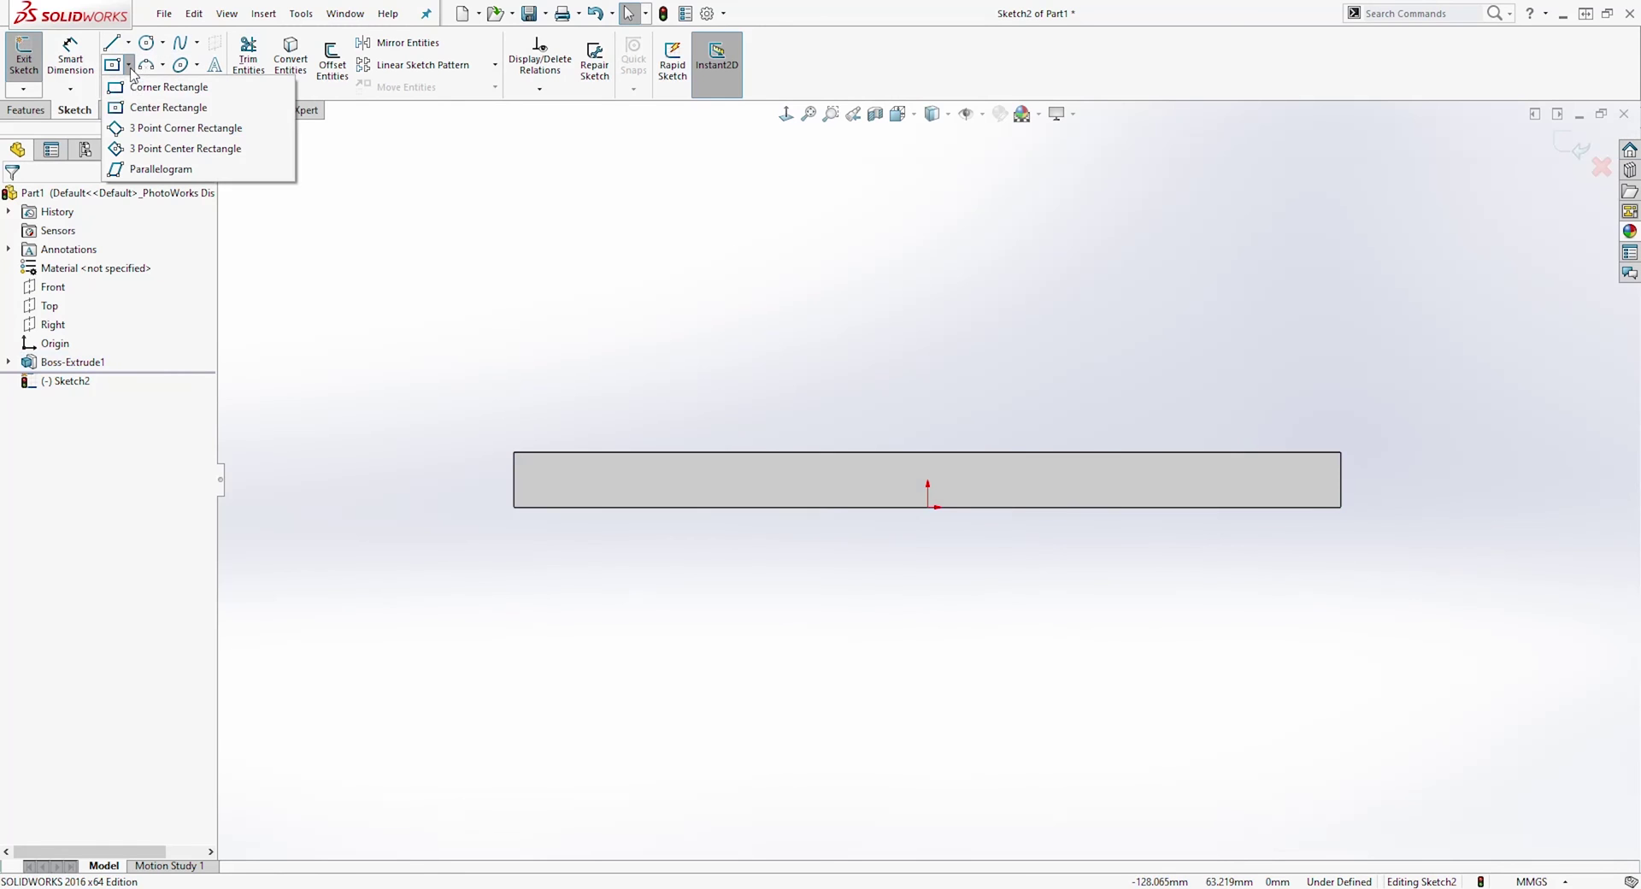
pyautogui.click(116, 90)
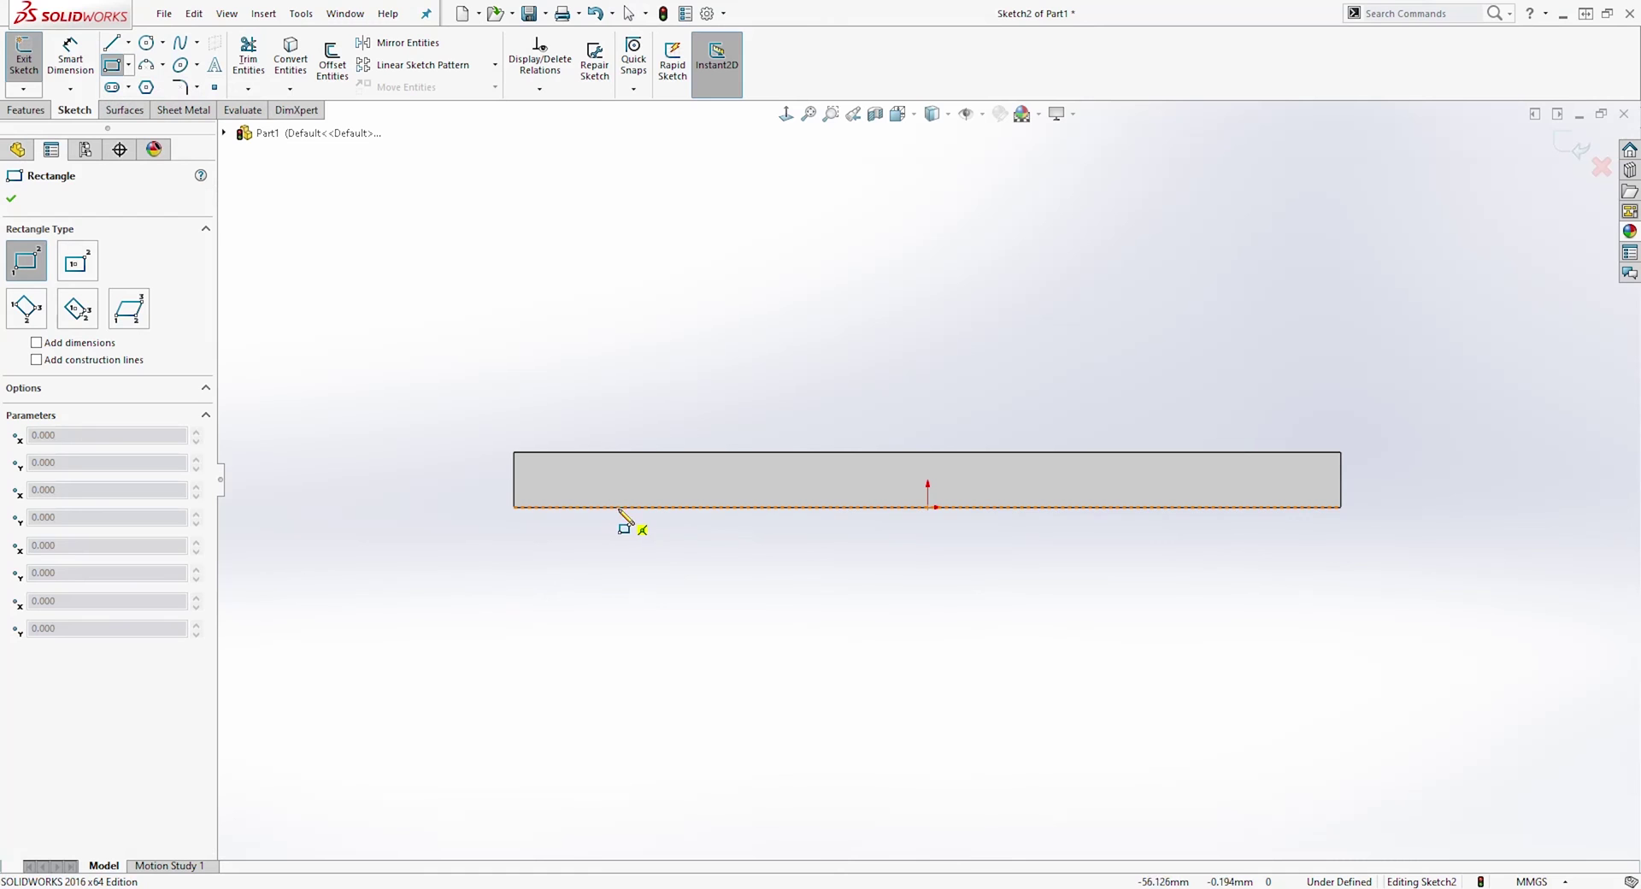
pyautogui.click(654, 508)
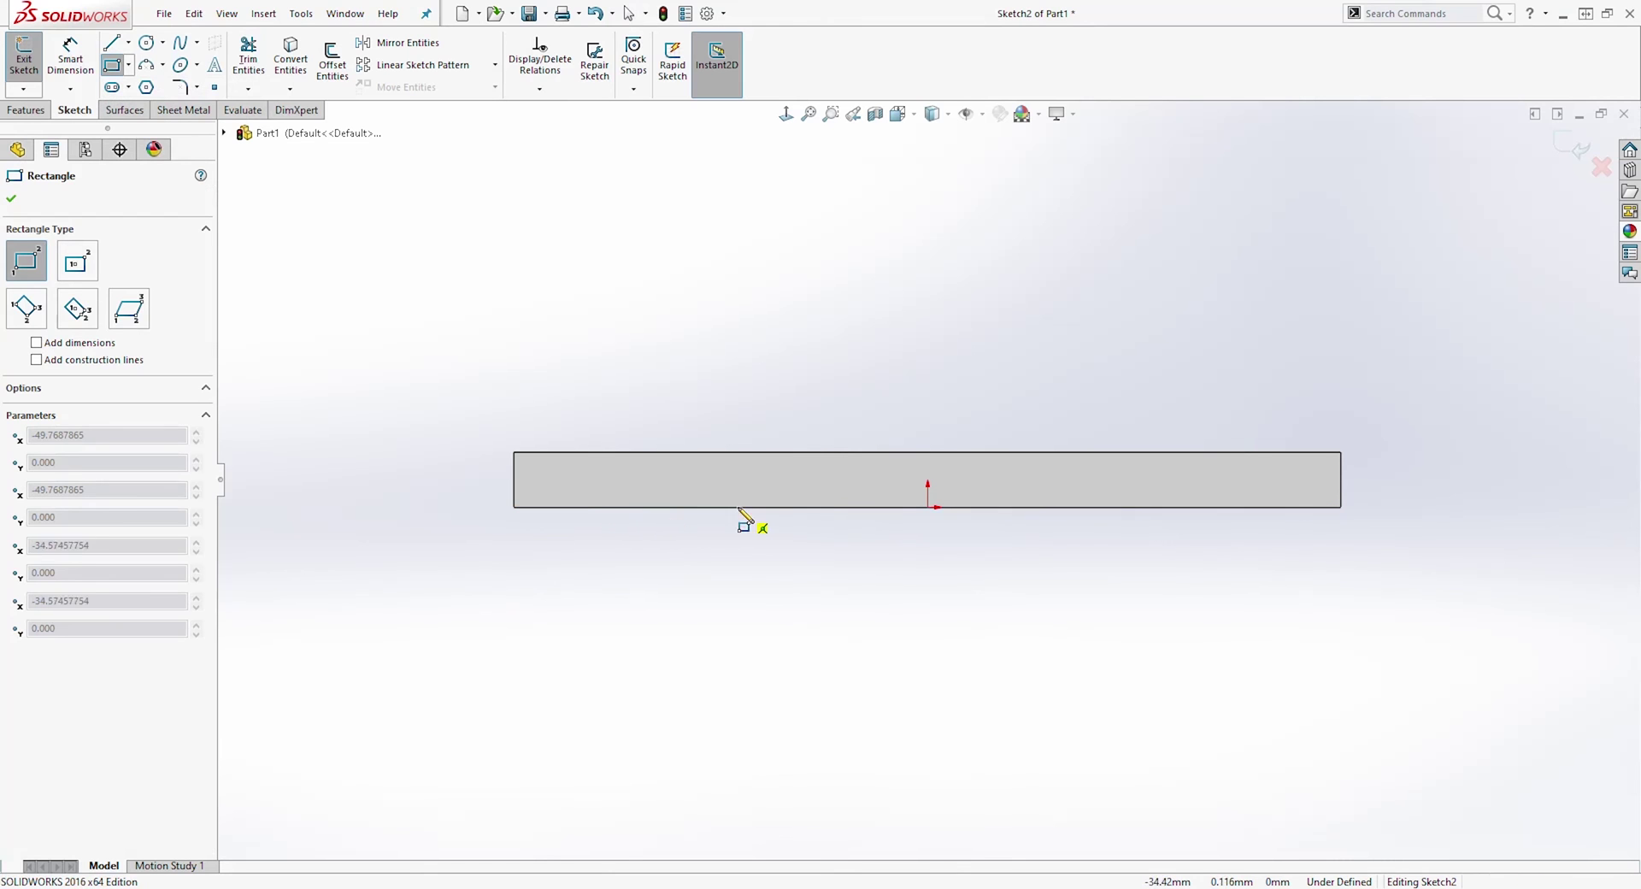
pyautogui.click(863, 197)
pyautogui.press('Escape')
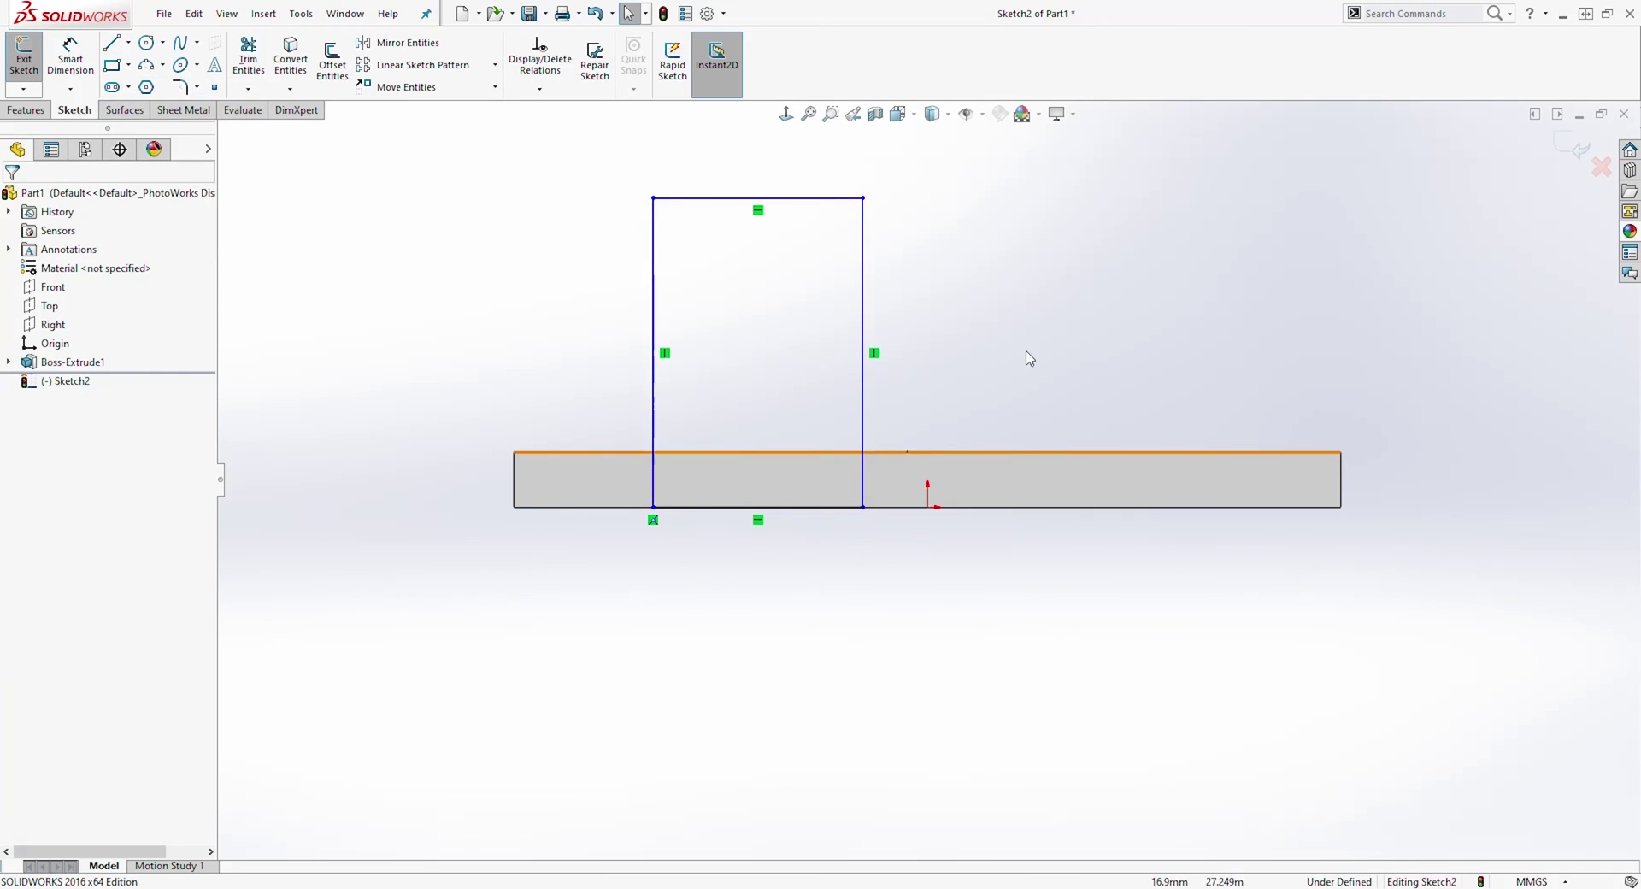
pyautogui.scroll(3, 924, 504)
pyautogui.scroll(-3, 1077, 235)
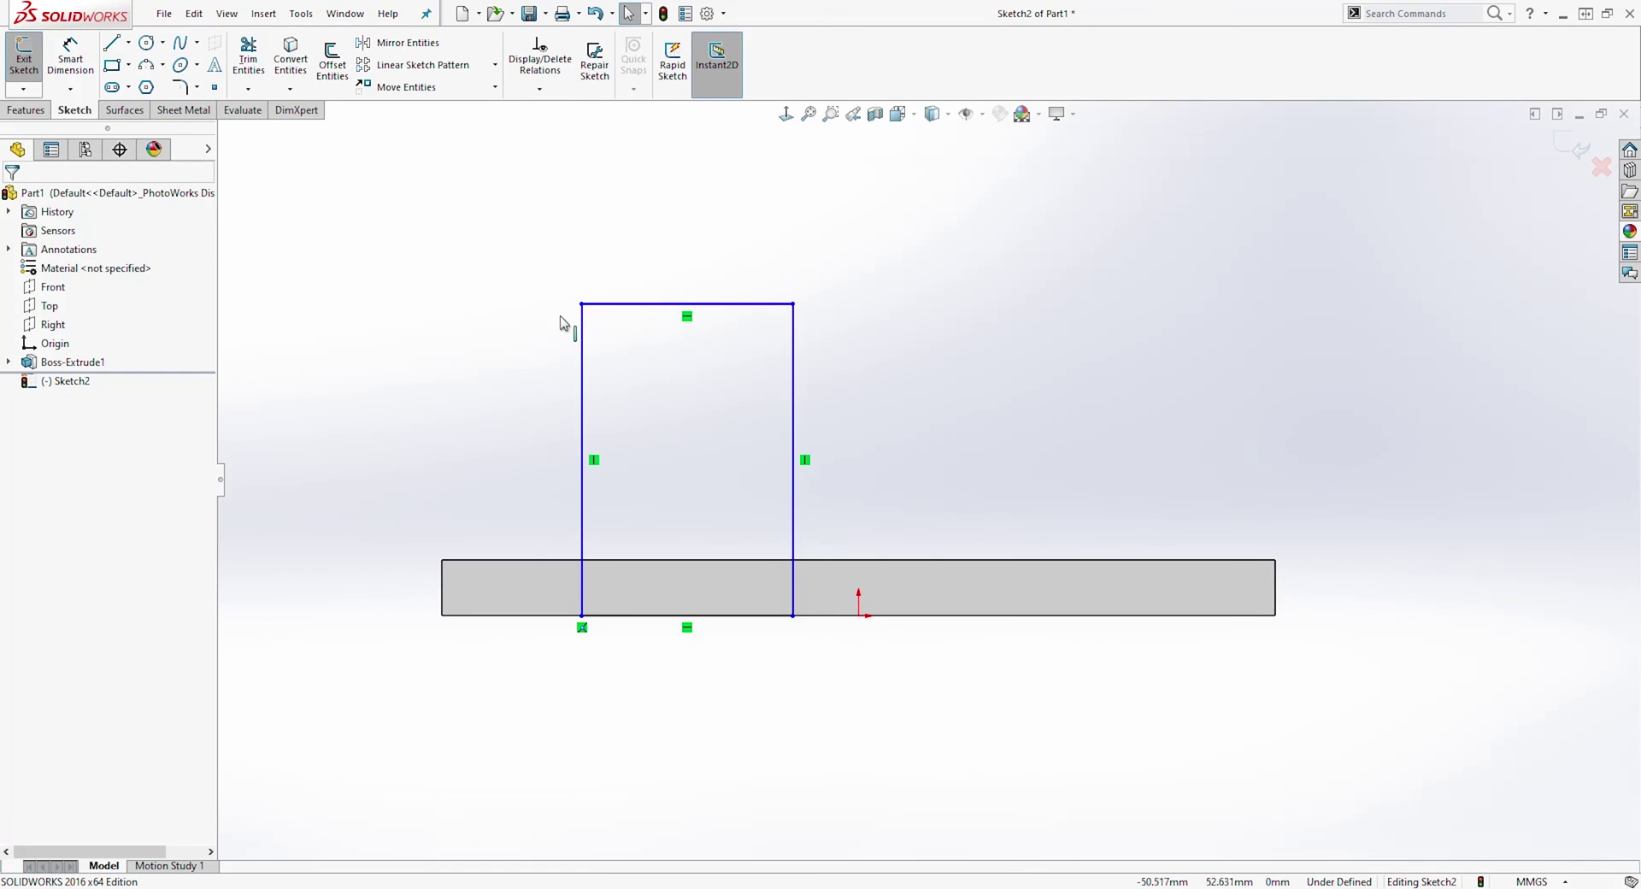
# Dimension the rectangle 65 tall from the plate's bottom edge and make its top line construction
pyautogui.click(70, 56)
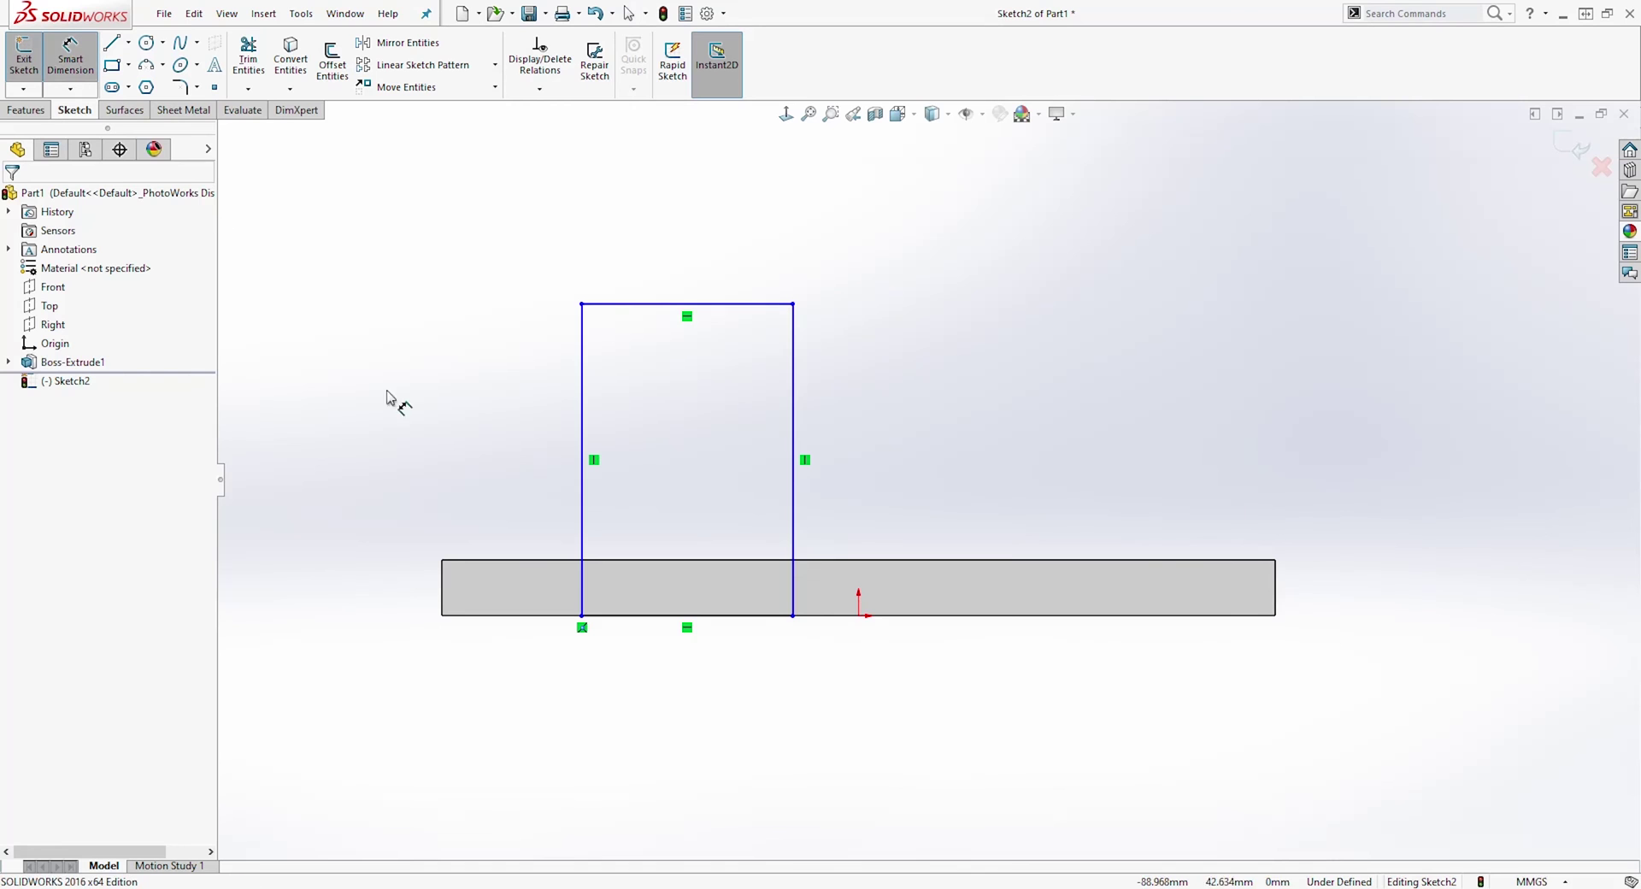
pyautogui.click(637, 304)
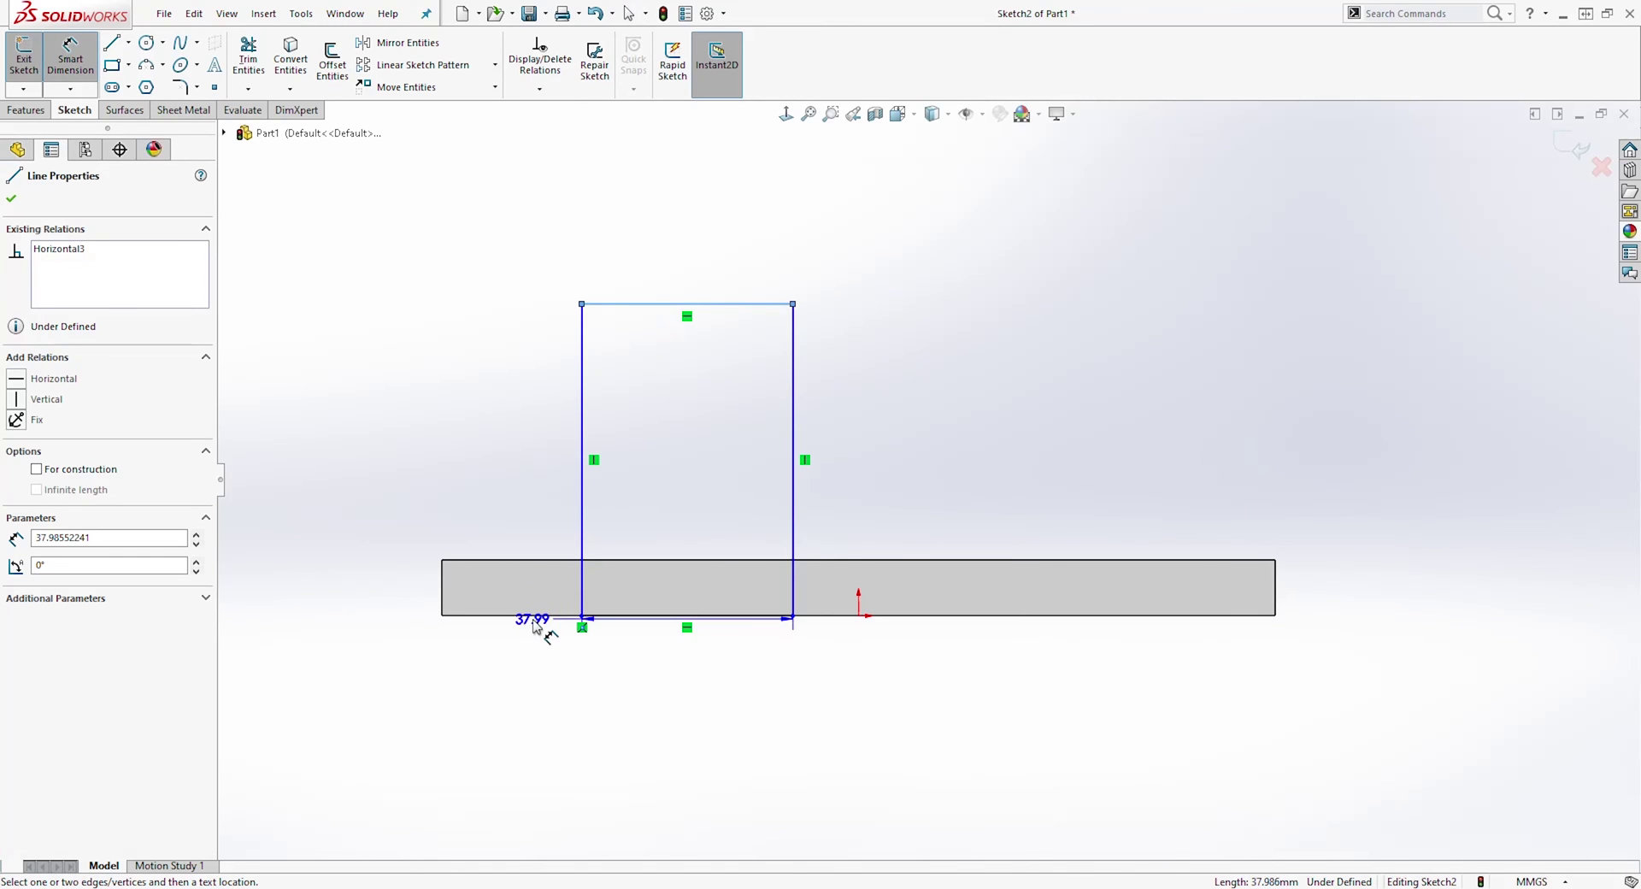
pyautogui.click(532, 615)
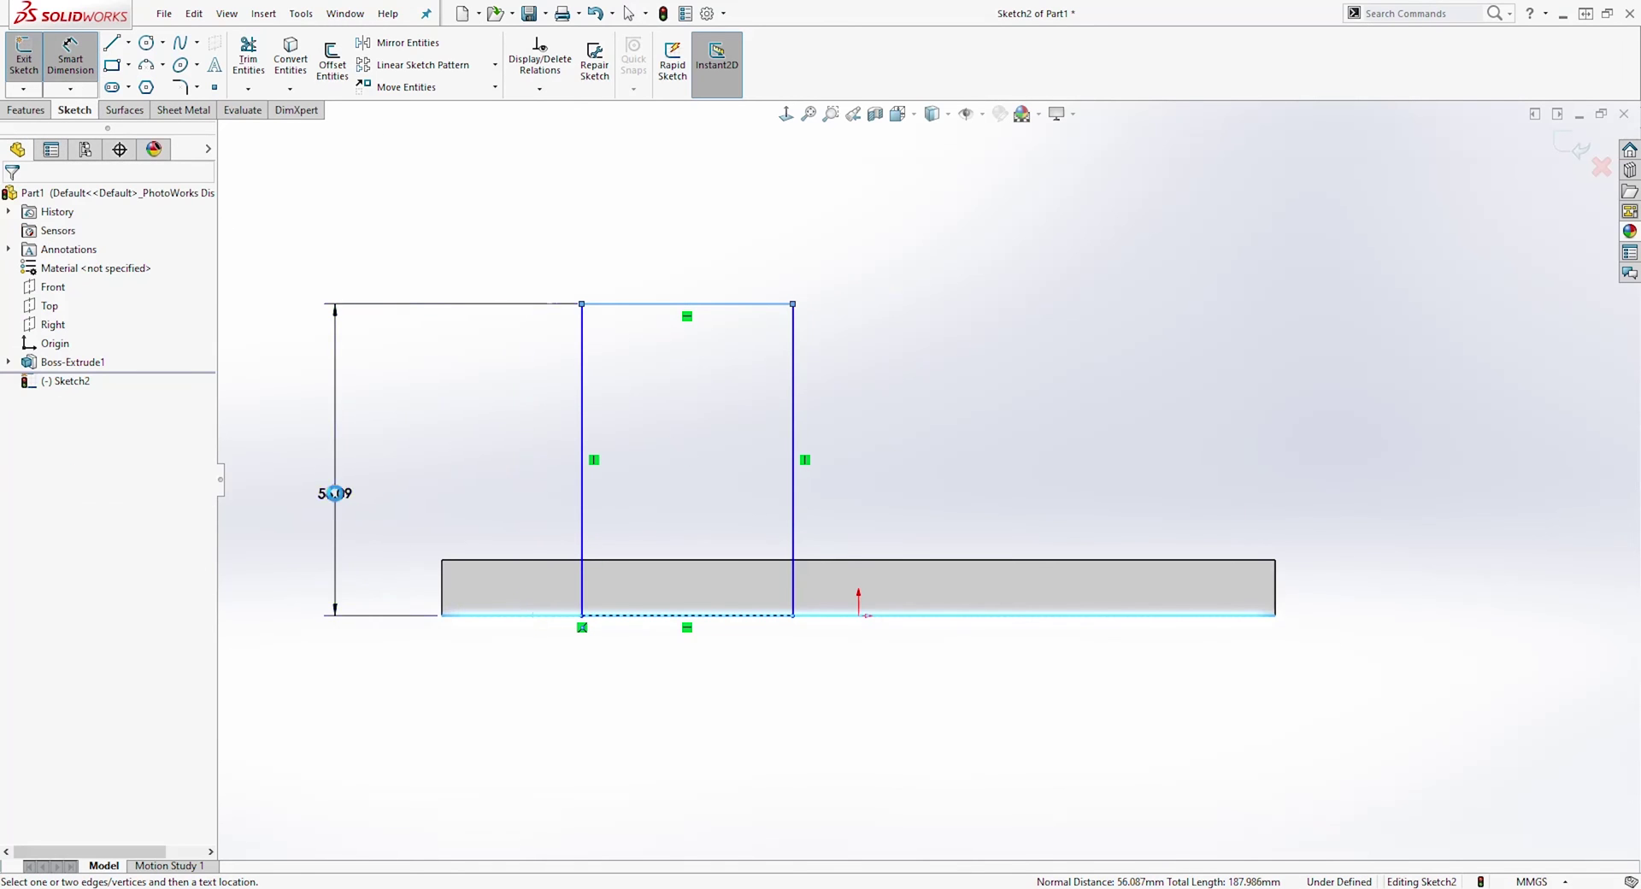
pyautogui.click(336, 493)
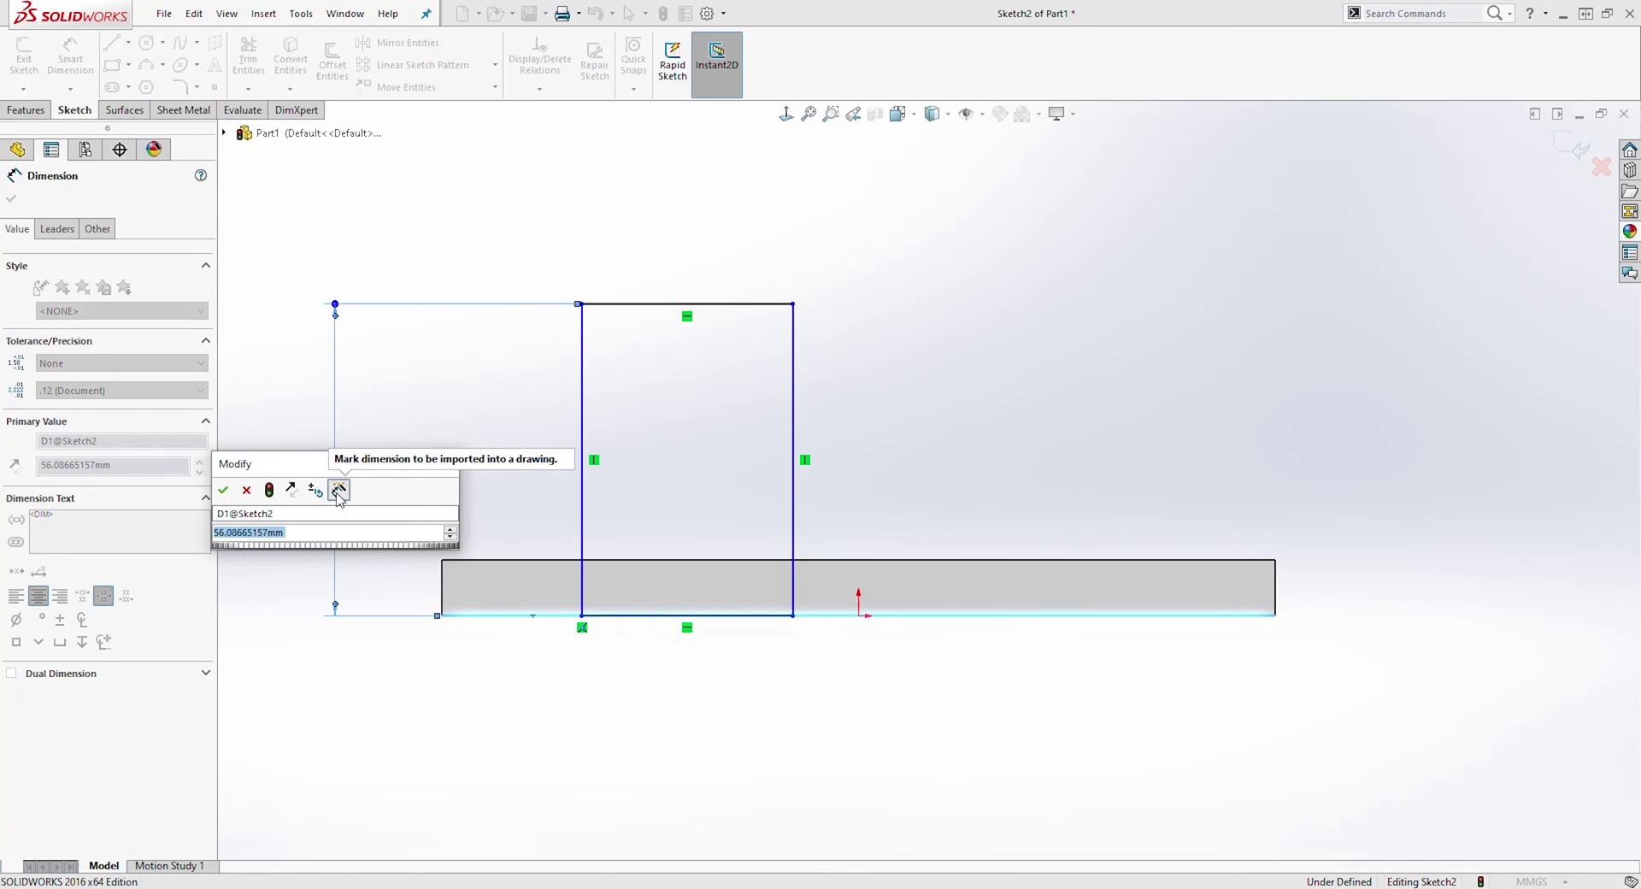
pyautogui.write('65')
pyautogui.press('Return')
pyautogui.click(663, 255)
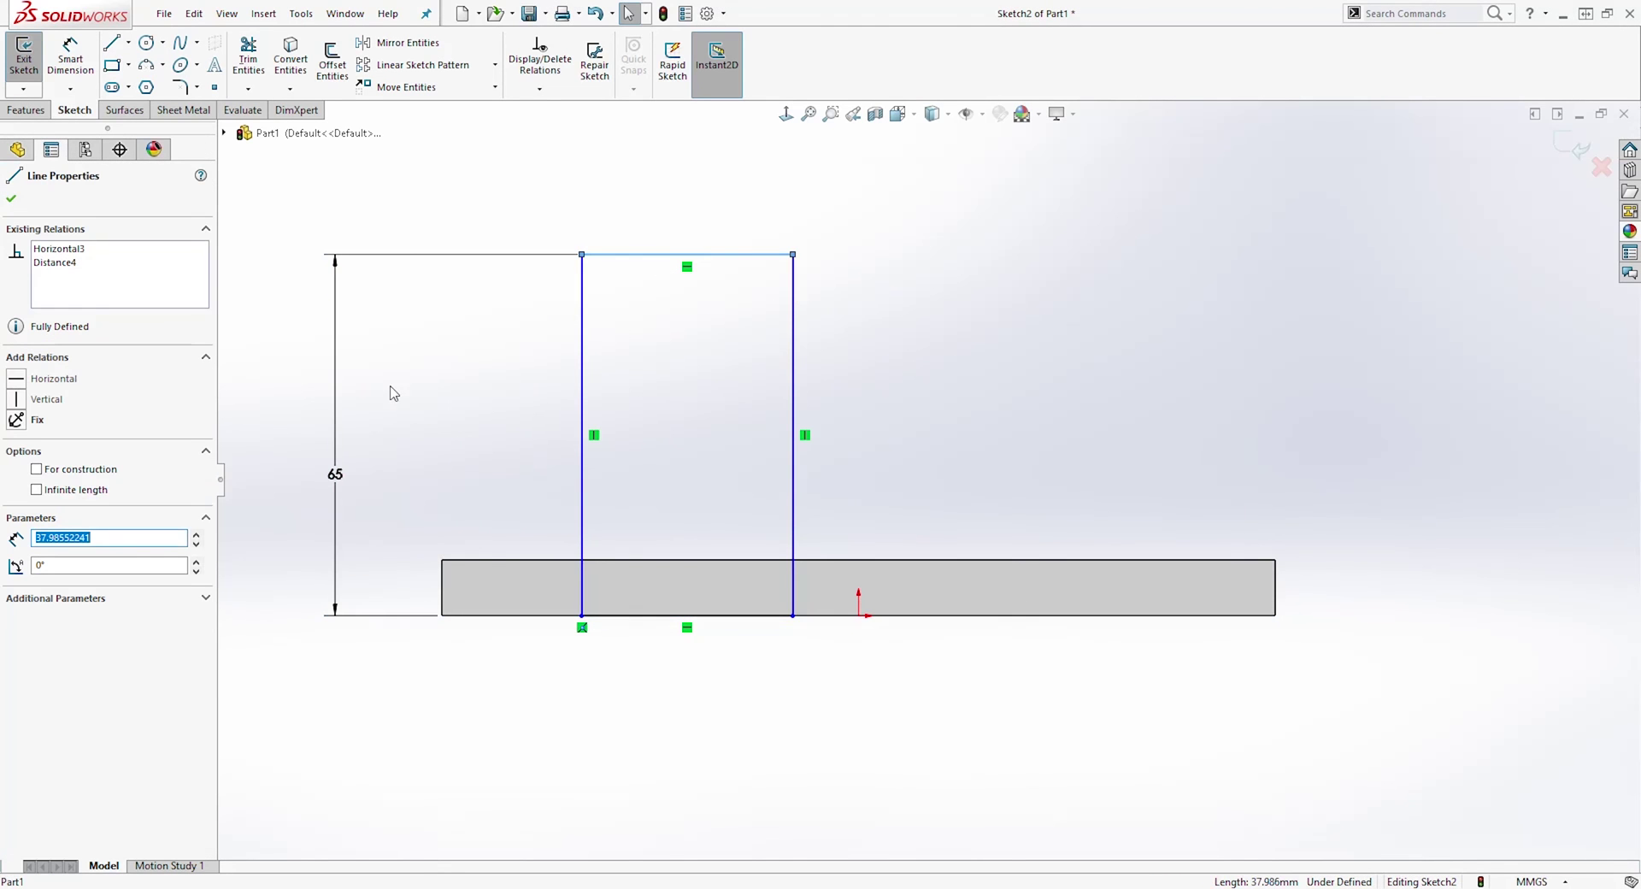
pyautogui.click(37, 469)
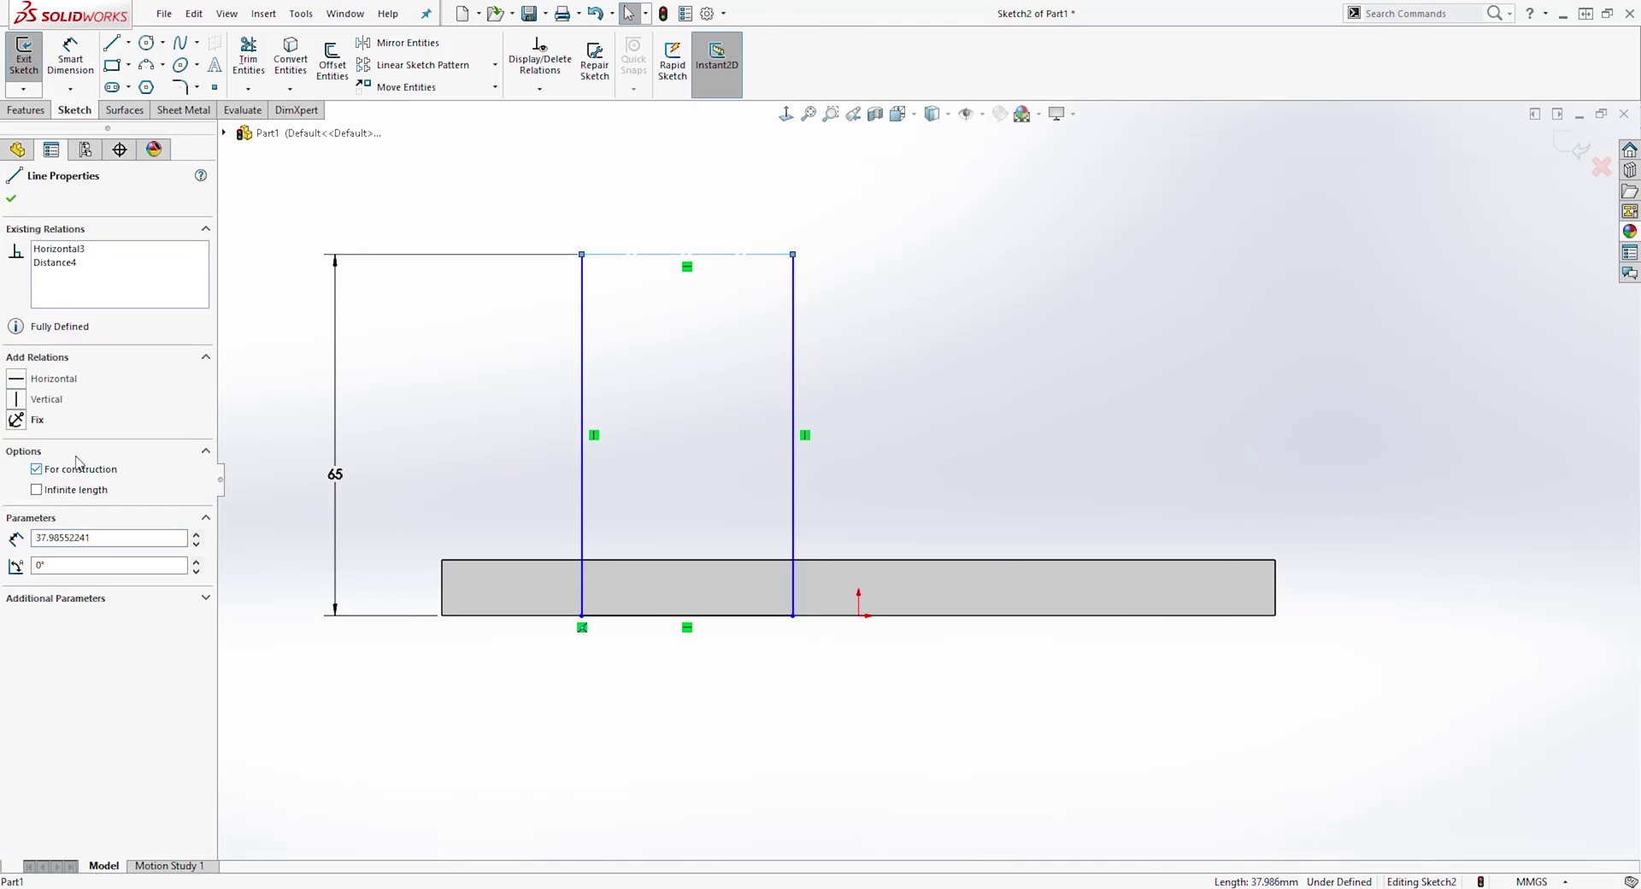
pyautogui.press('Escape')
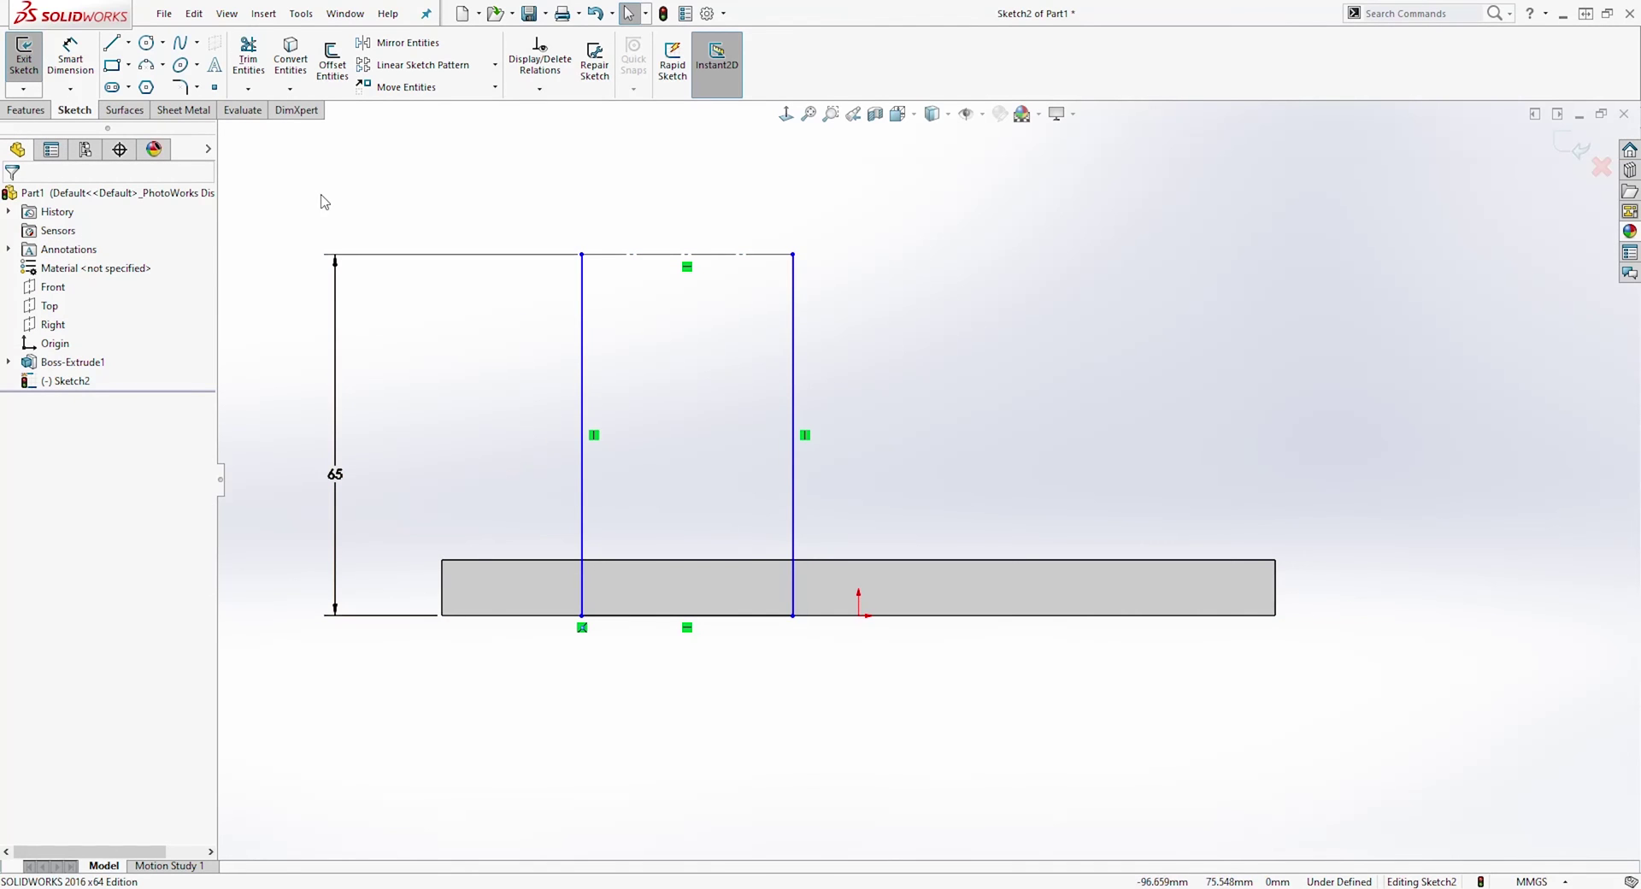
pyautogui.click(148, 43)
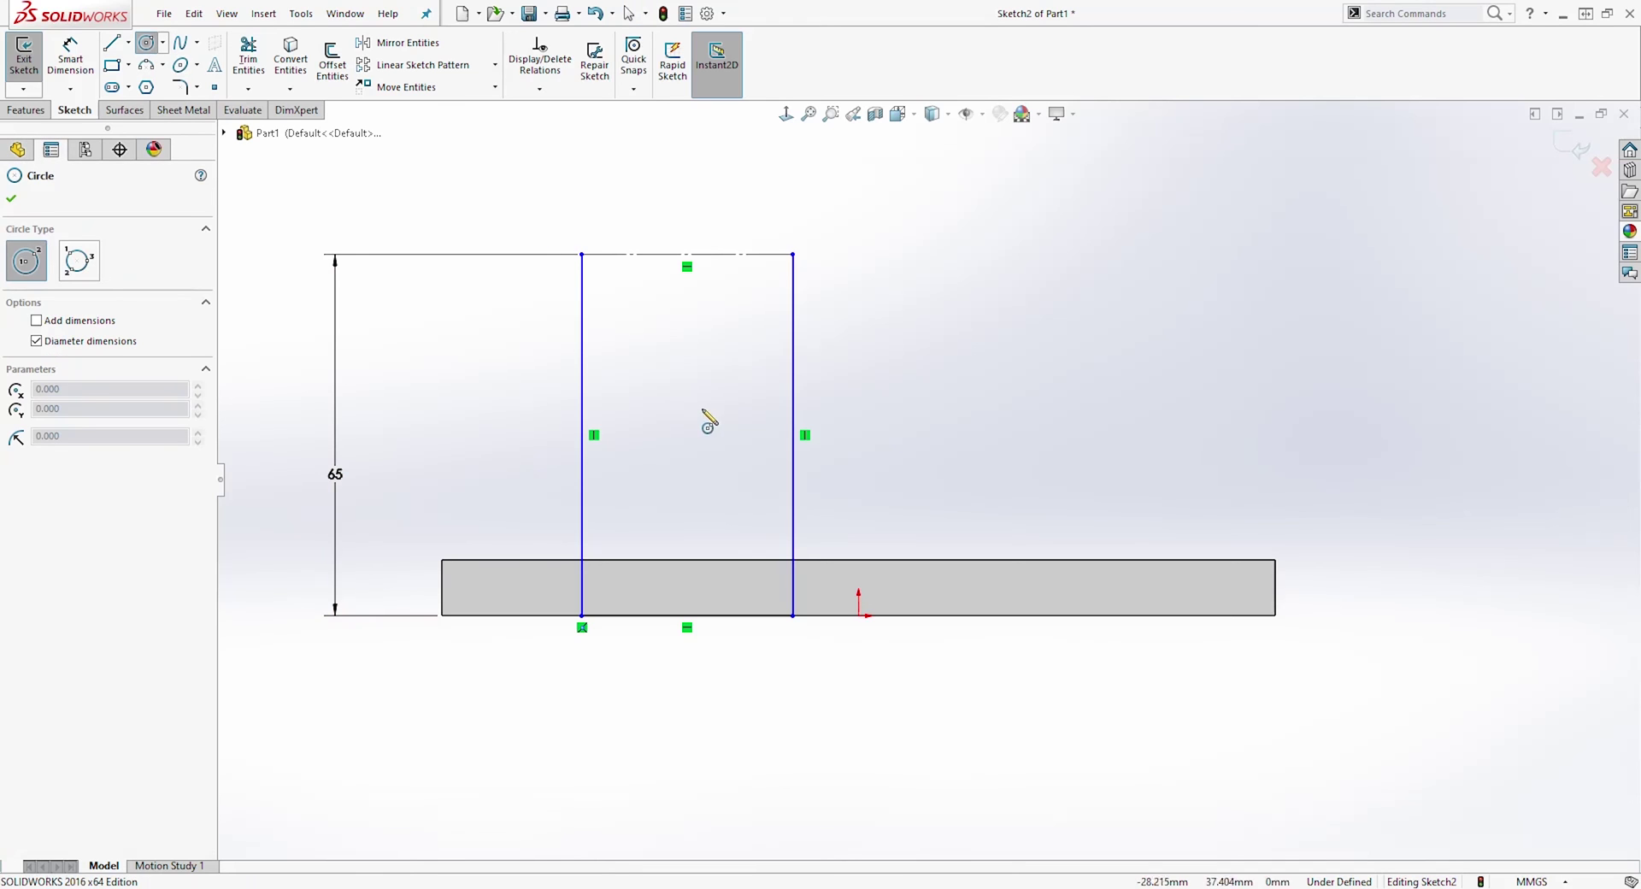
# Draw a circle on the top line's midpoint, tangent to both vertical lines
pyautogui.click(686, 254)
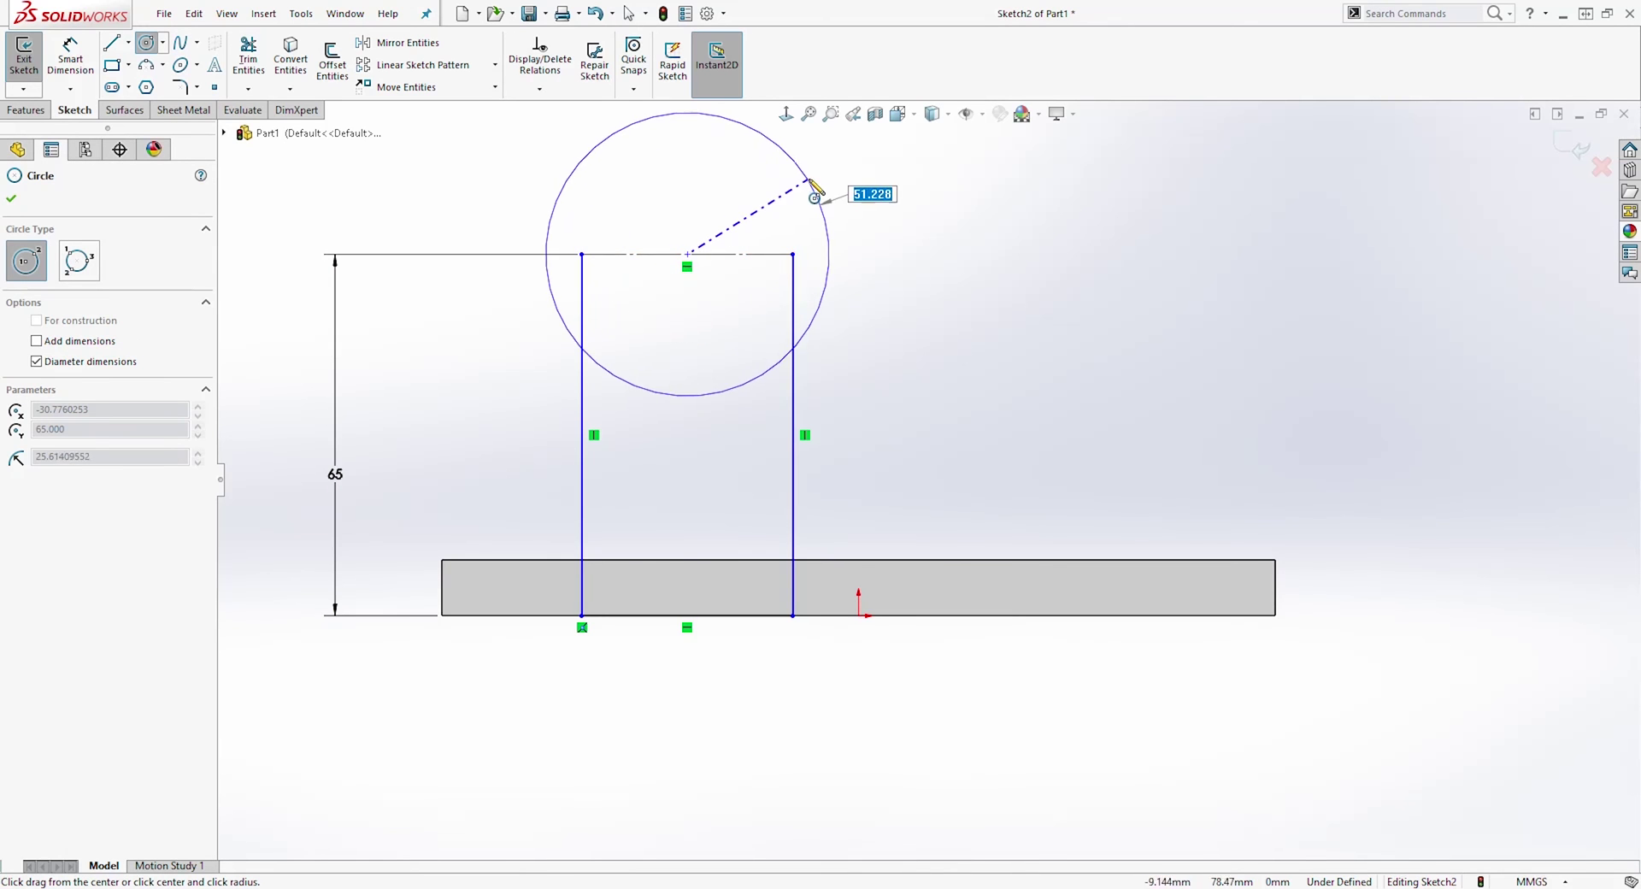
pyautogui.click(767, 210)
pyautogui.press('Escape')
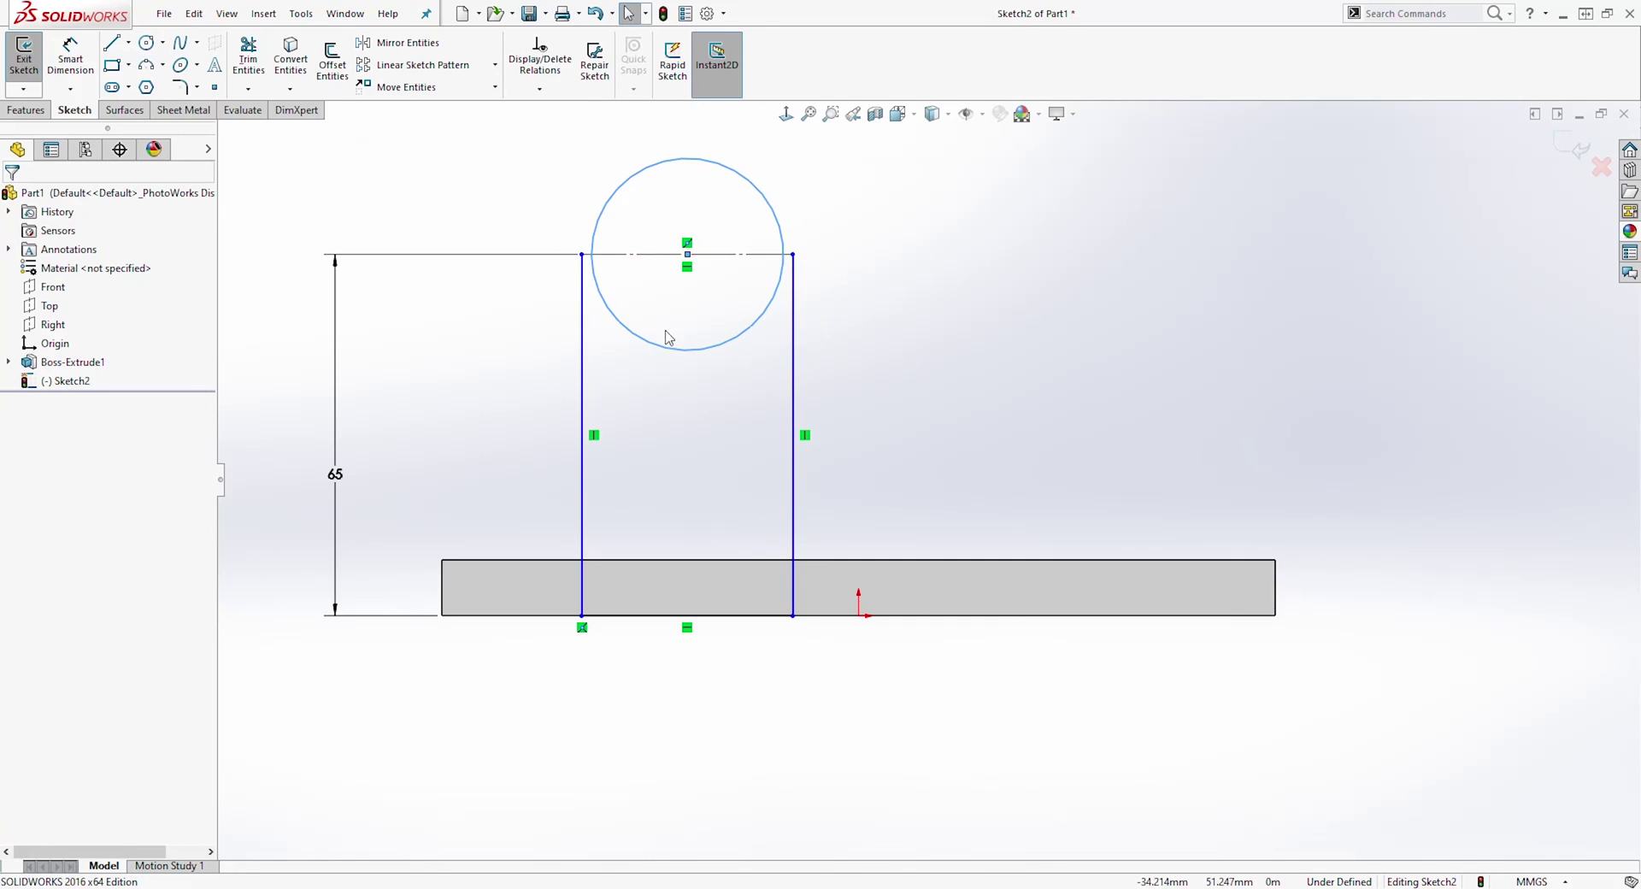
pyautogui.click(599, 222)
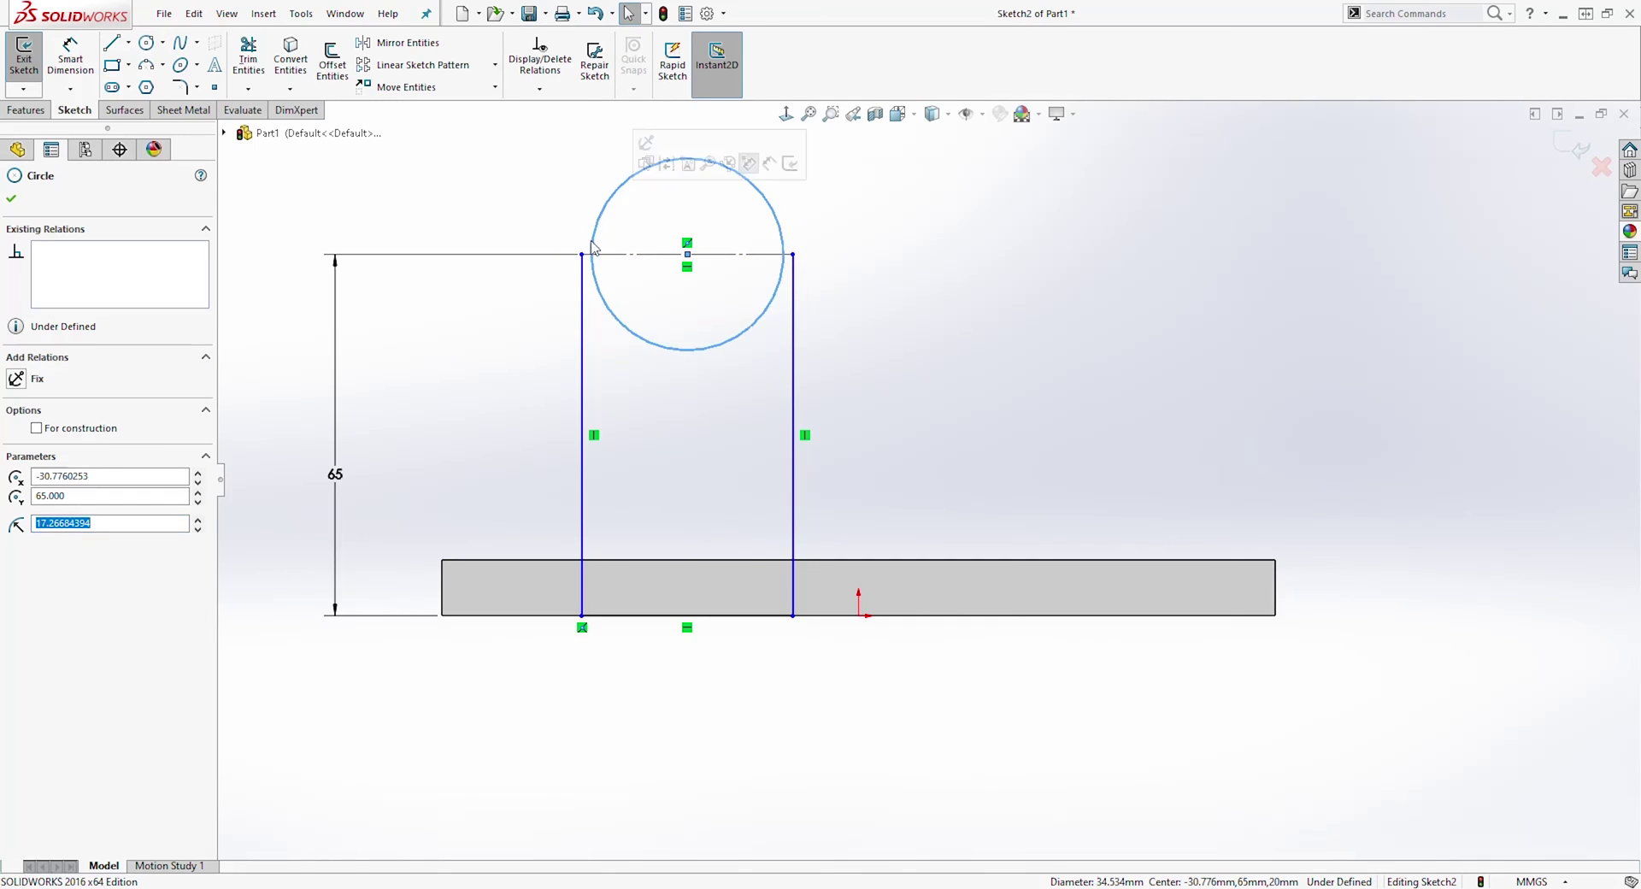
pyautogui.keyDown('ctrl'); pyautogui.click(583, 312); pyautogui.keyUp('ctrl')
pyautogui.click(19, 480)
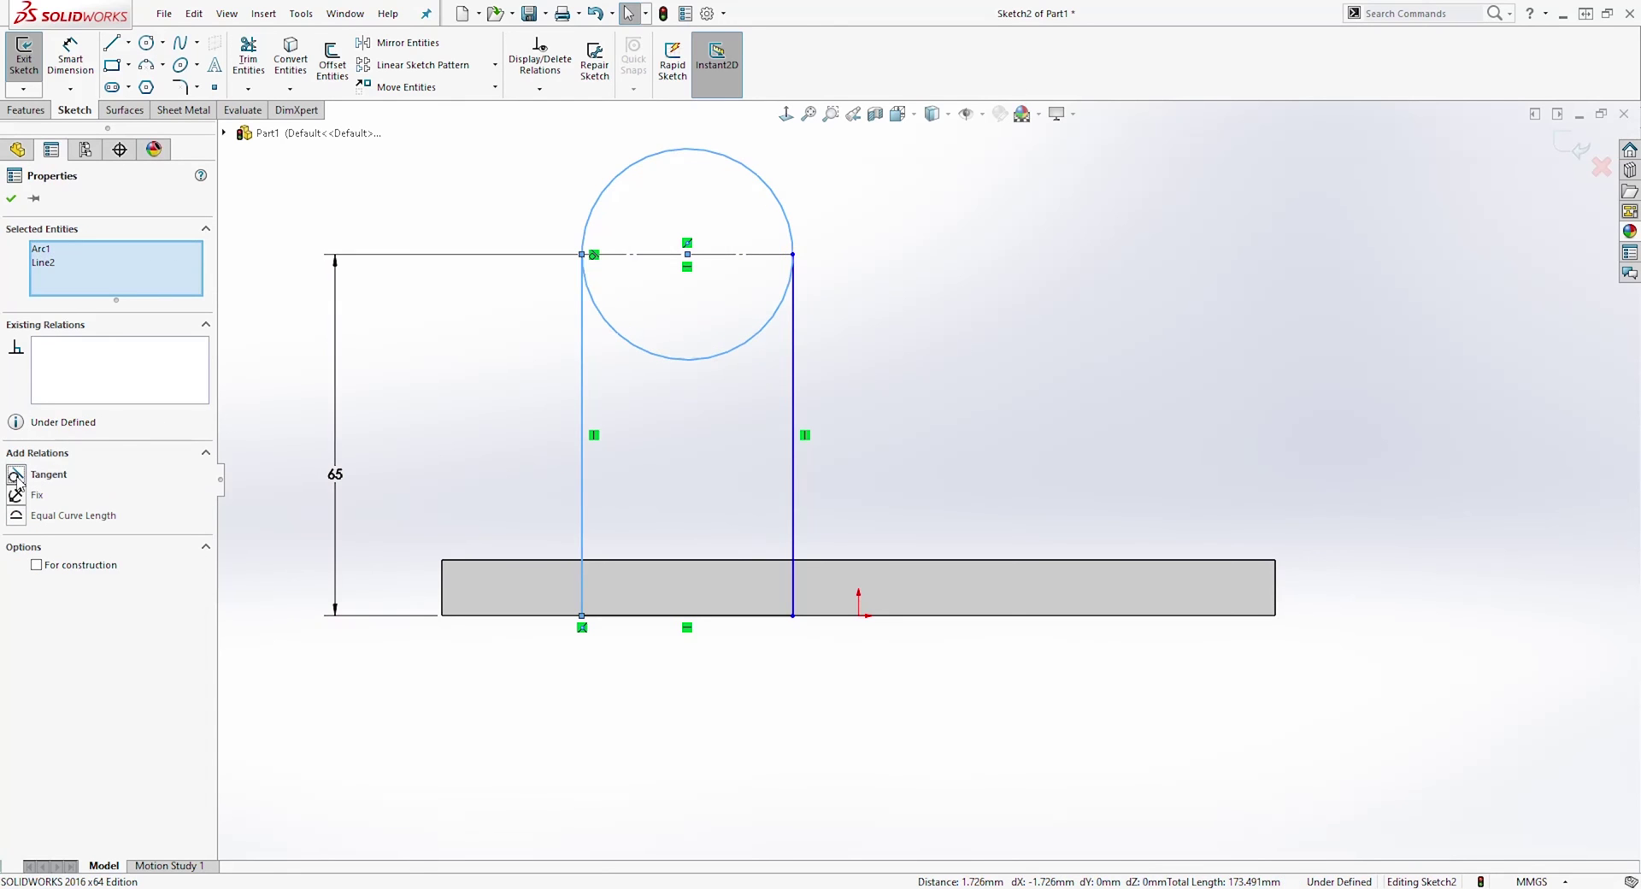
pyautogui.click(455, 403)
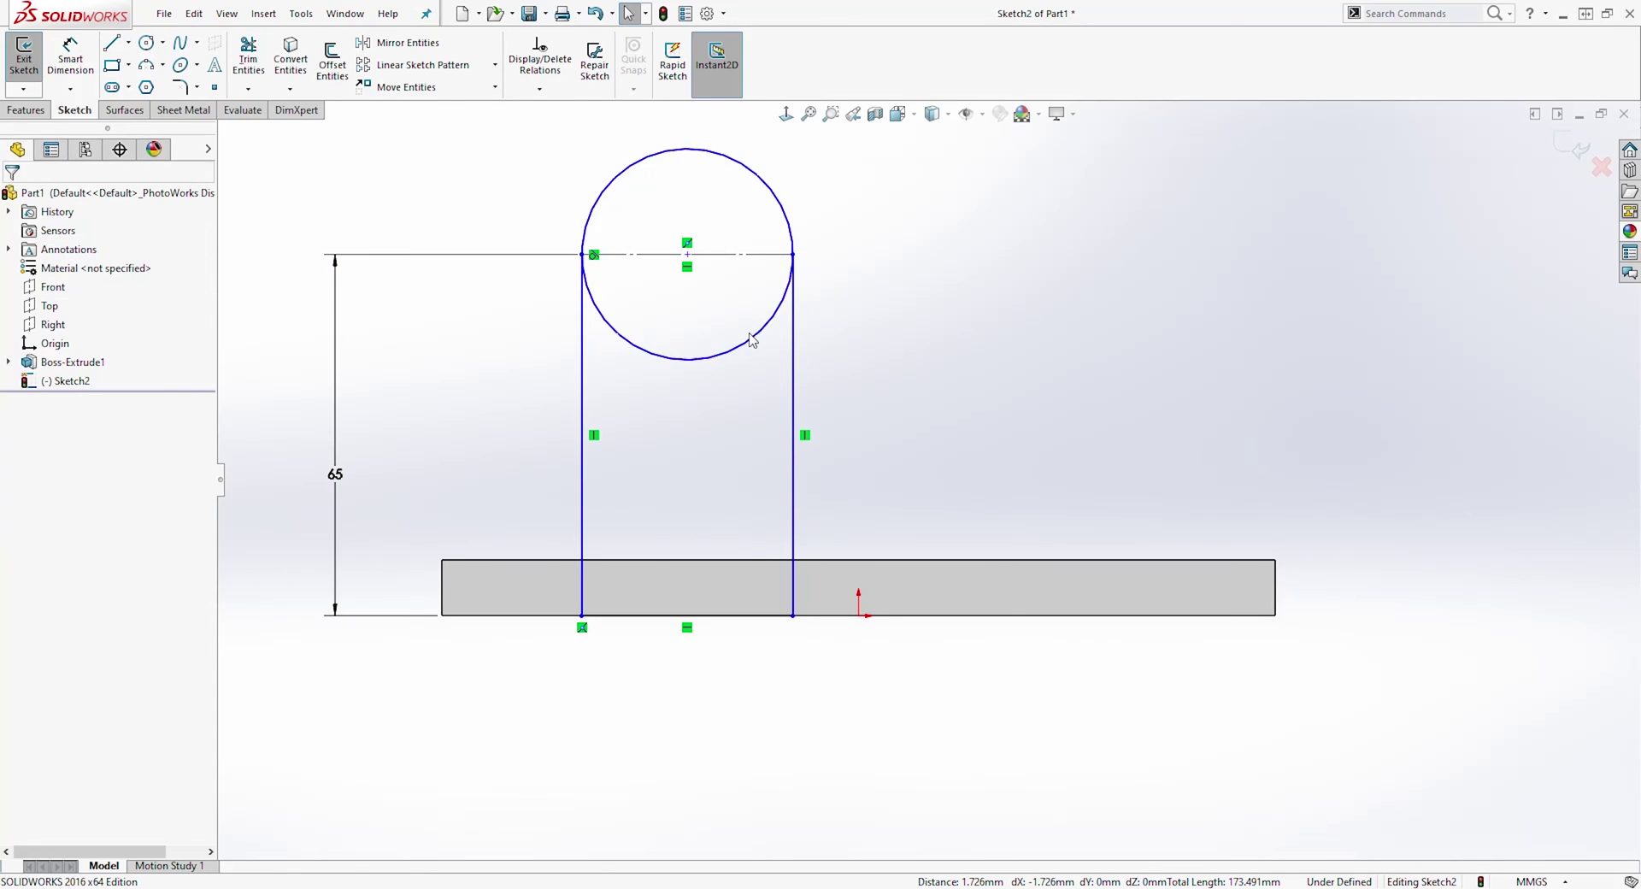
pyautogui.click(792, 327)
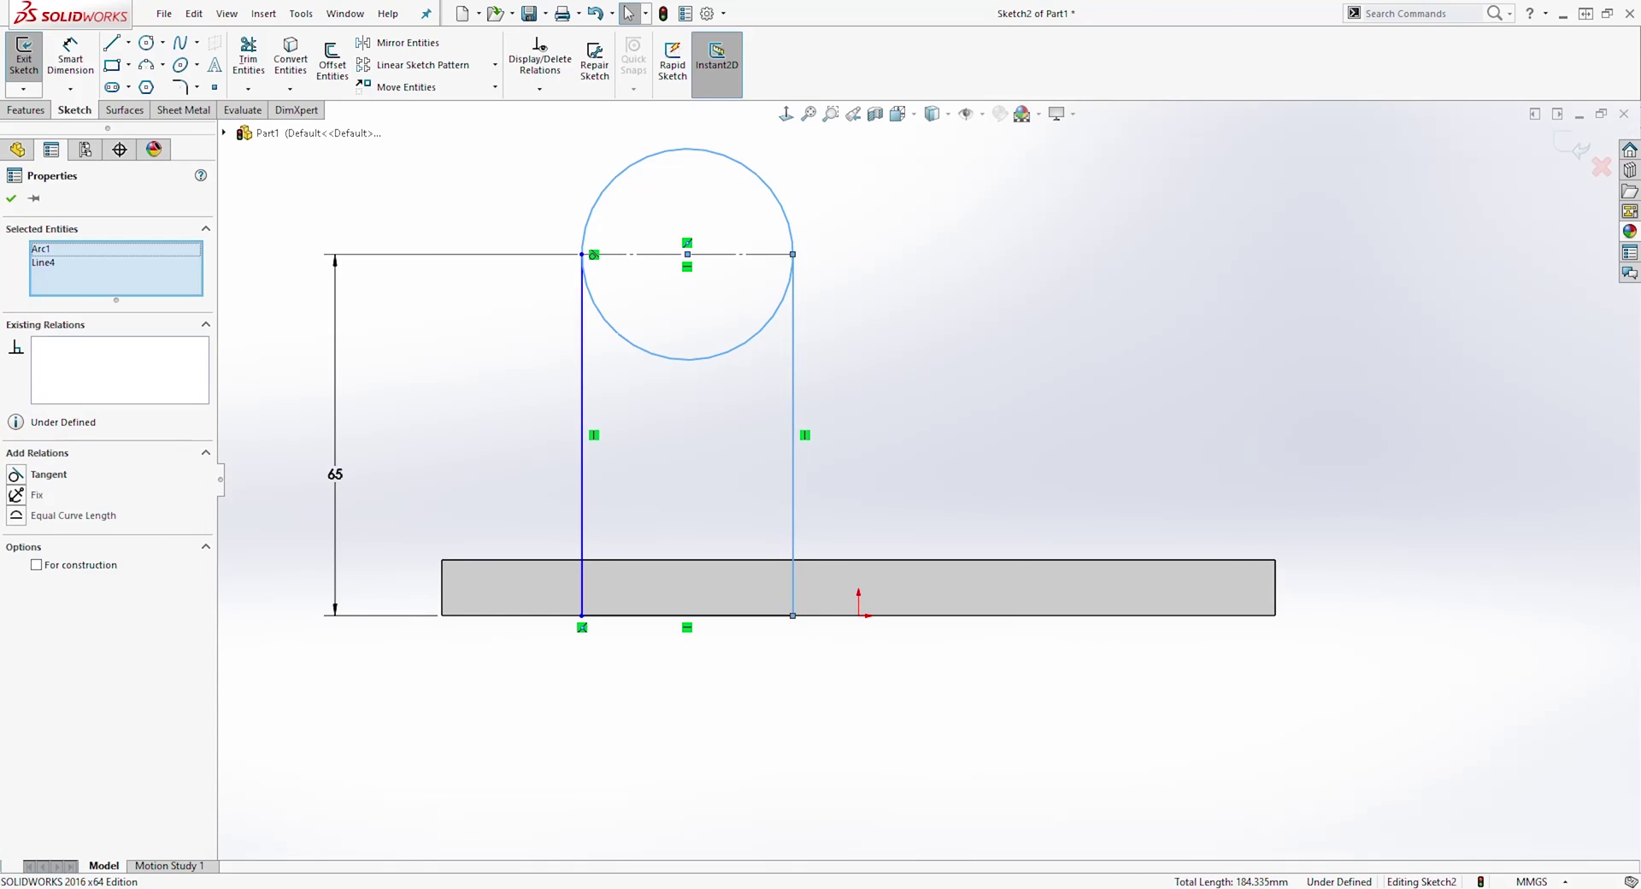
pyautogui.click(20, 475)
pyautogui.click(857, 311)
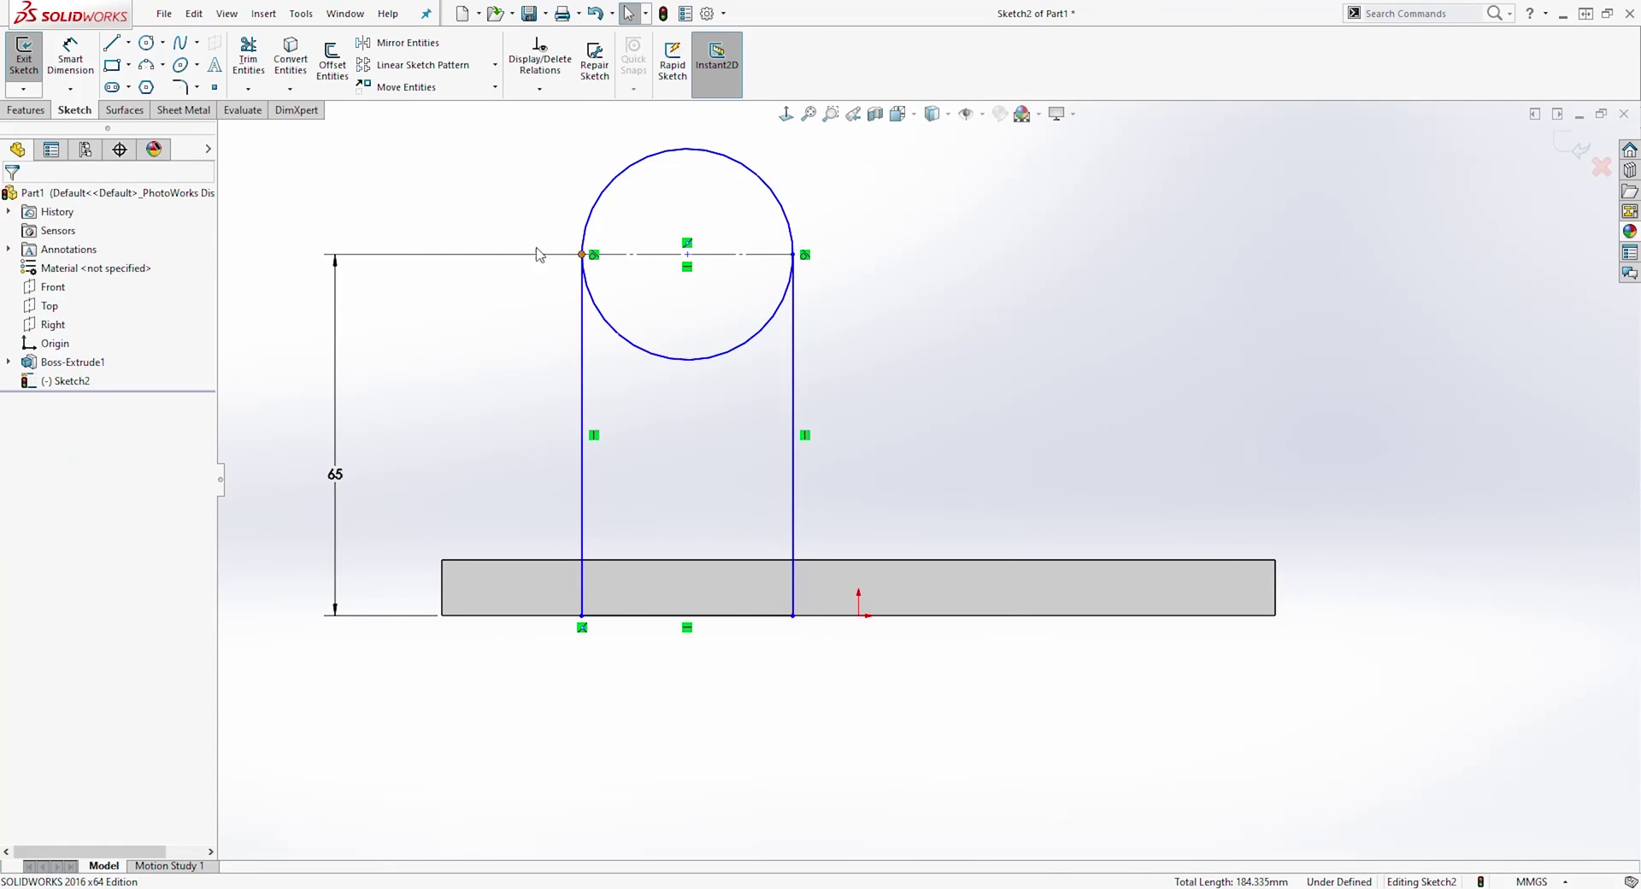
# Trim away the circle's lower half and dimension the remaining arc R20
pyautogui.click(249, 61)
pyautogui.click(689, 361)
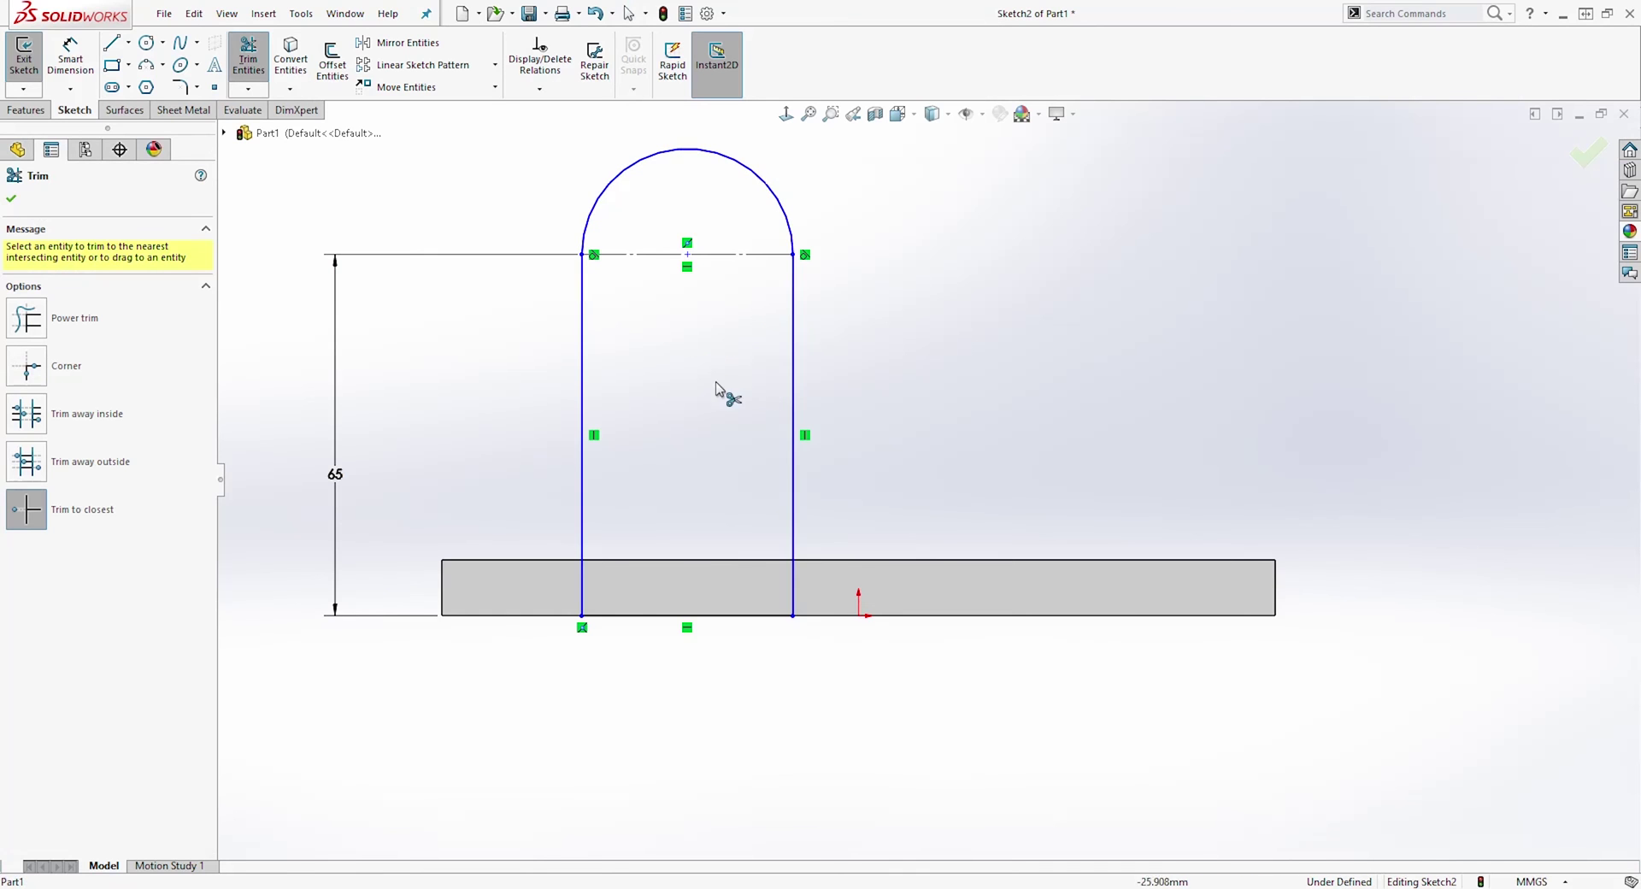
pyautogui.scroll(1, 838, 282)
pyautogui.scroll(-1, 737, 218)
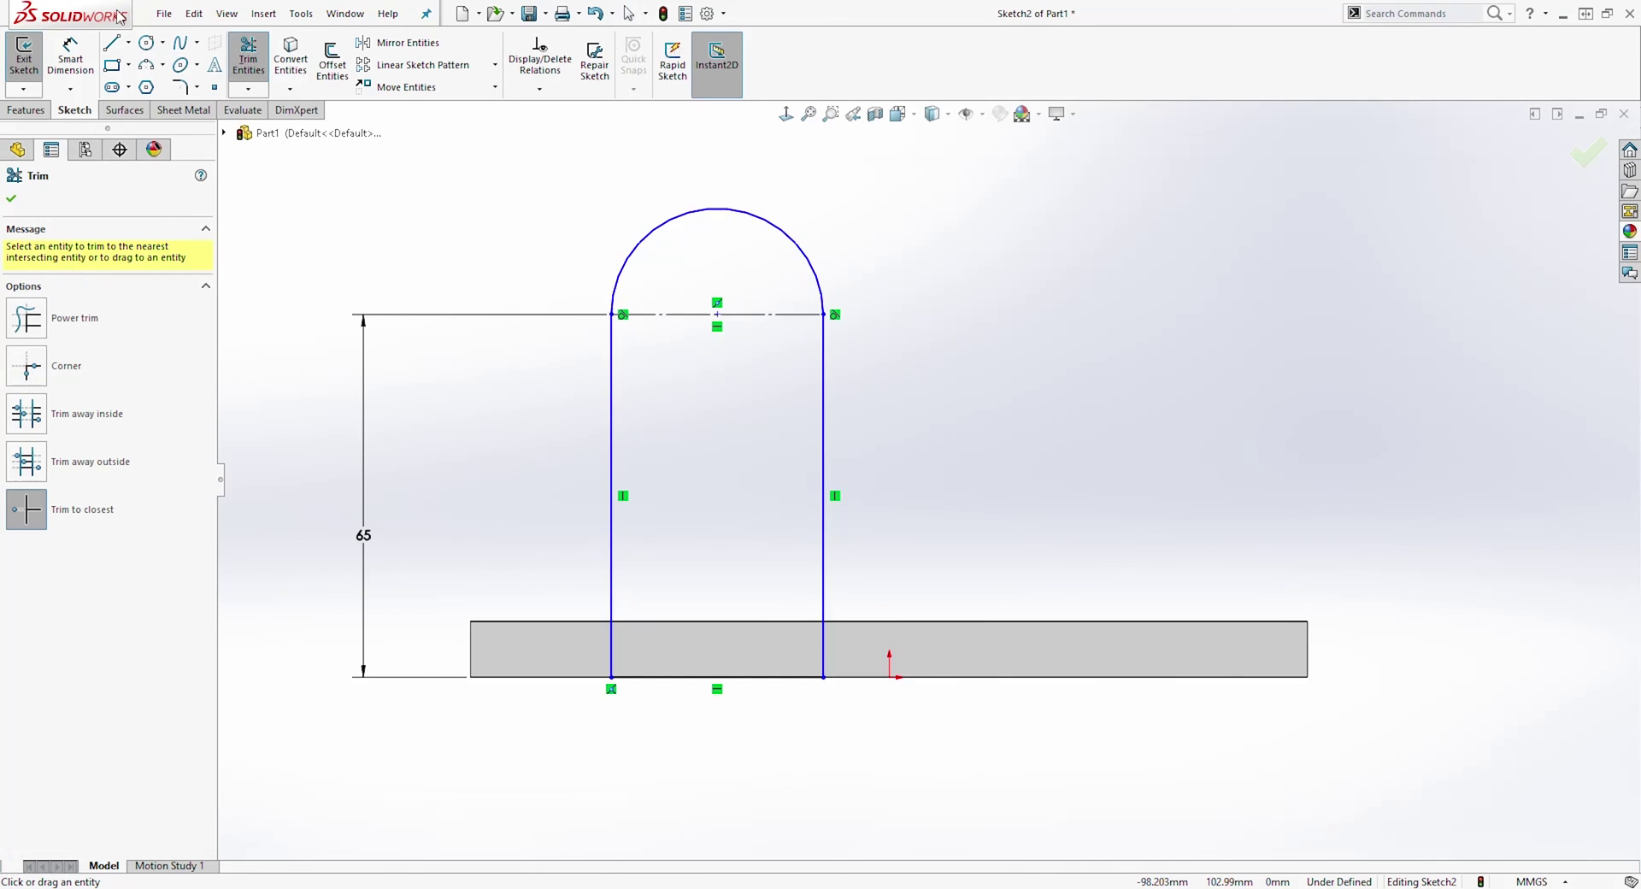
pyautogui.click(71, 55)
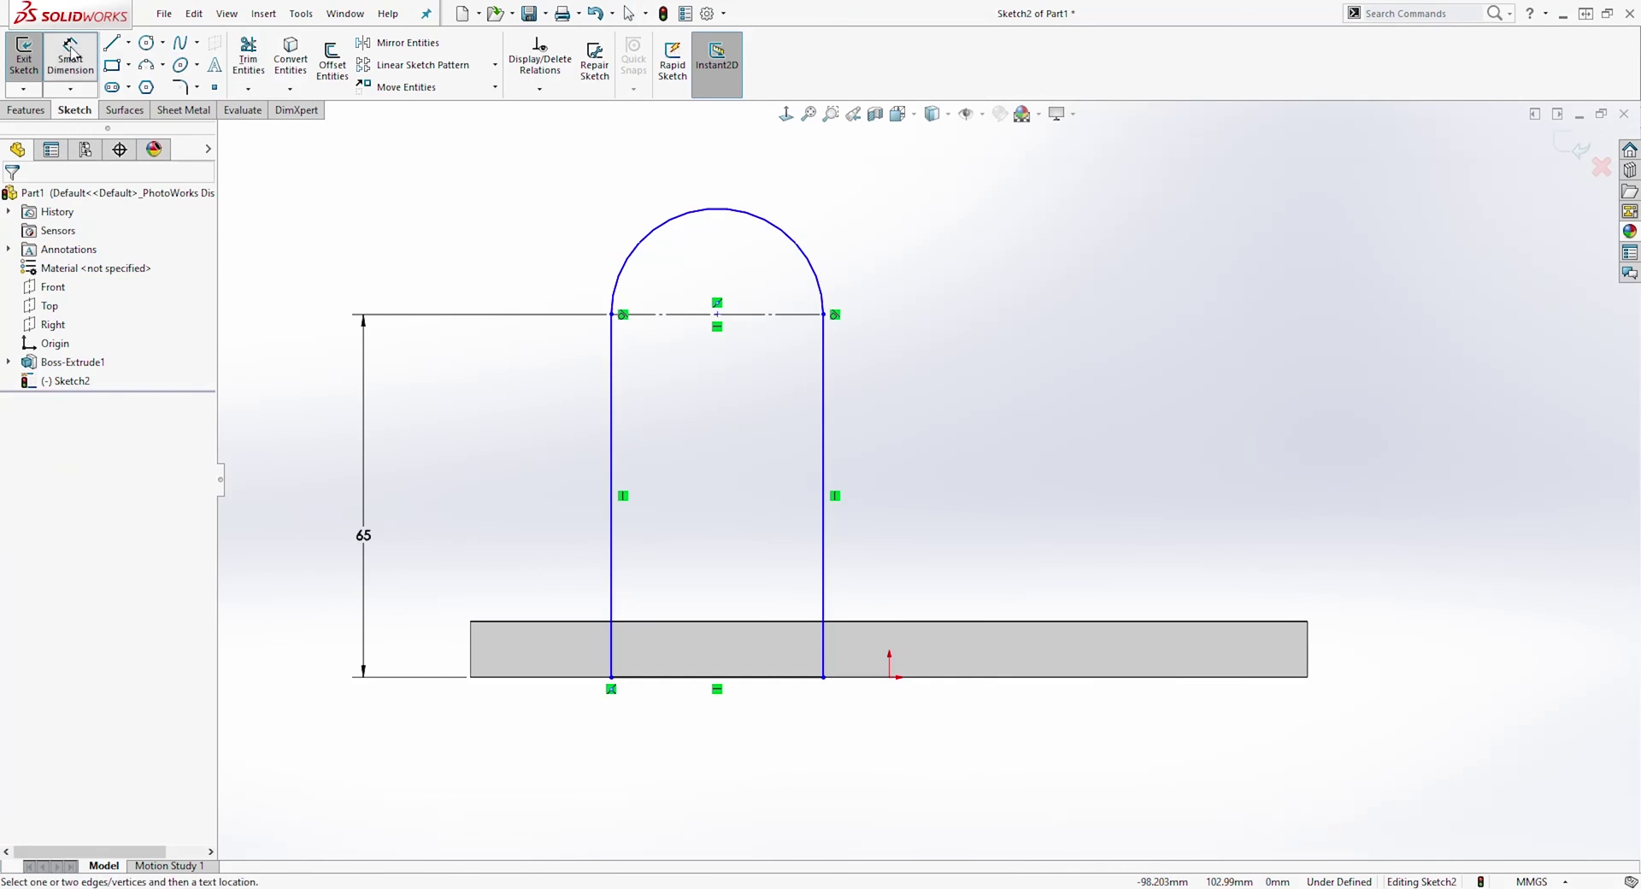
pyautogui.click(786, 241)
pyautogui.click(865, 175)
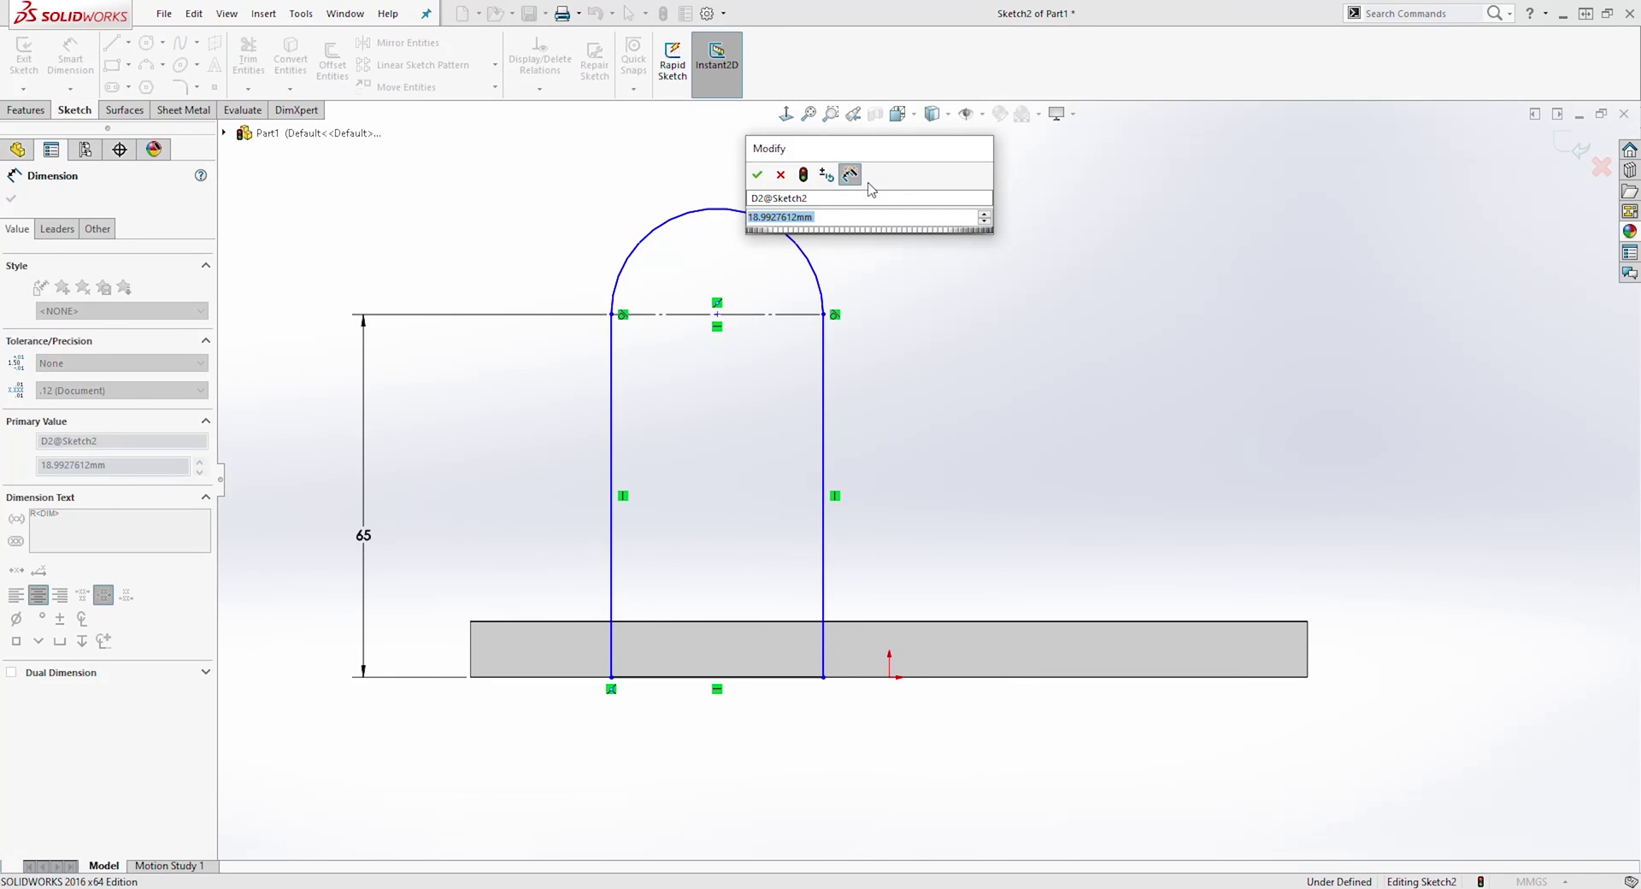
pyautogui.write('20')
pyautogui.press('Return')
pyautogui.press('Escape')
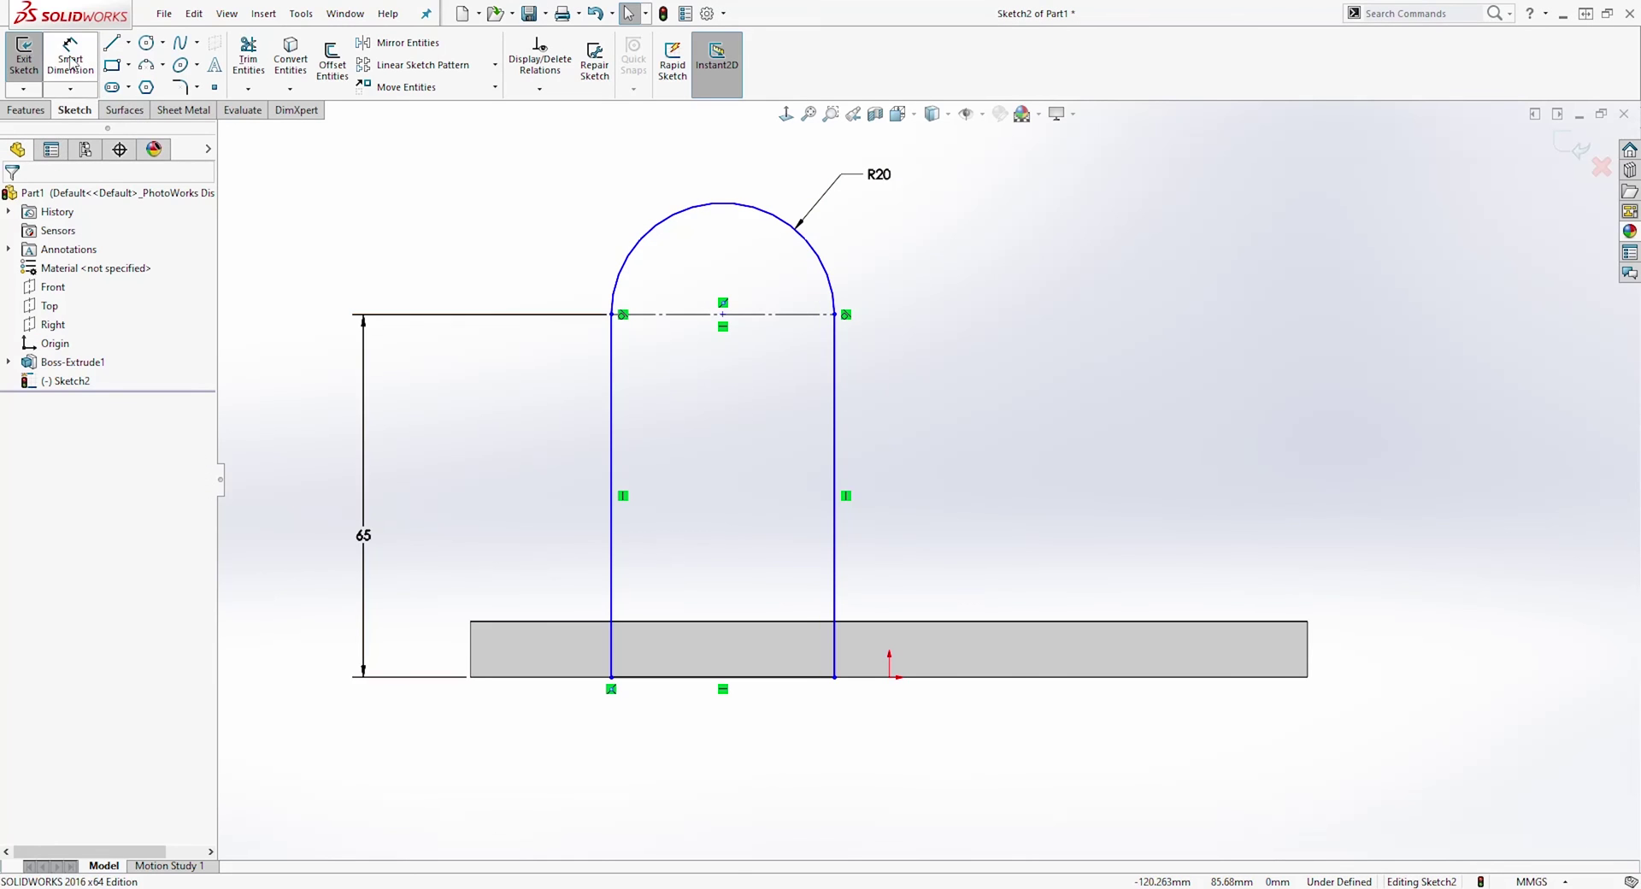
# Dimension the centerline 50 mm from the plate's left edge and exit the sketch
pyautogui.click(69, 51)
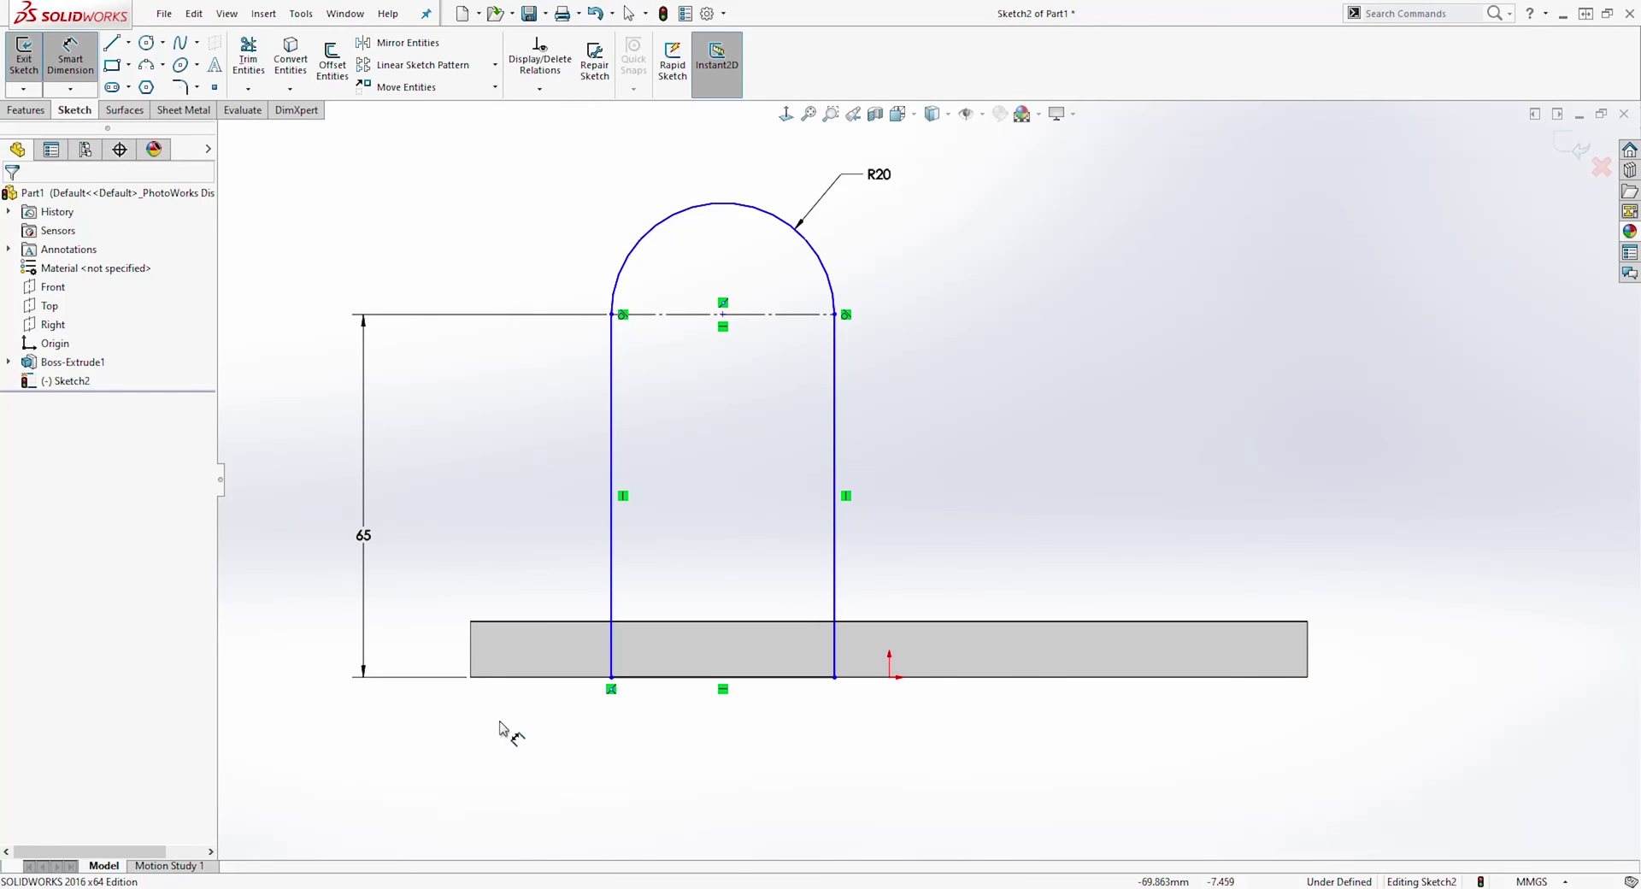
pyautogui.click(471, 658)
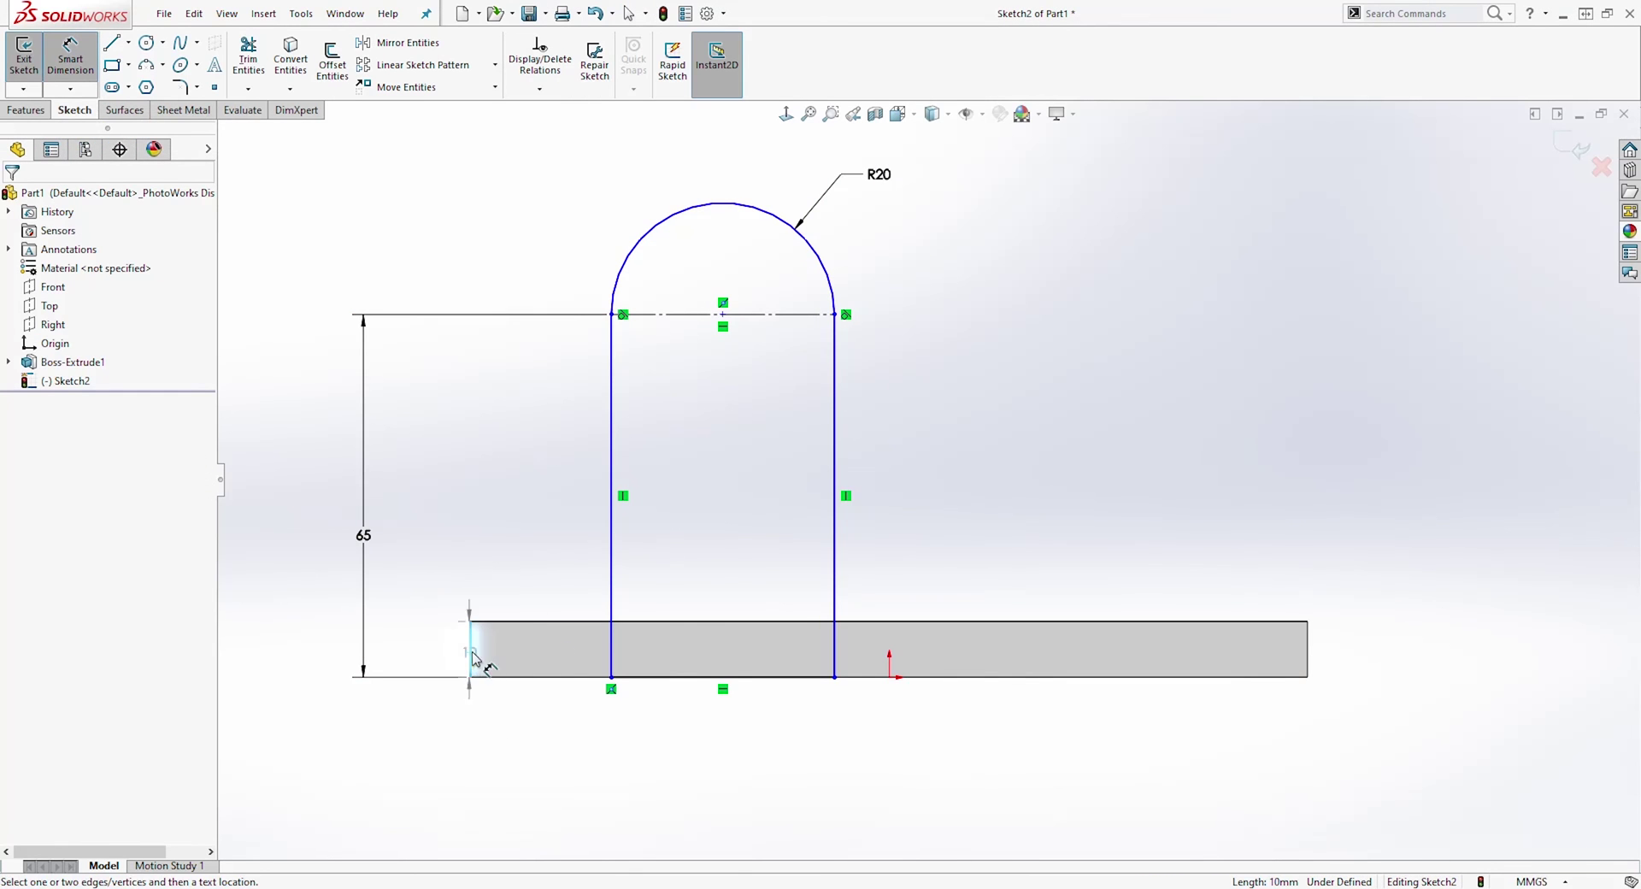
pyautogui.click(724, 314)
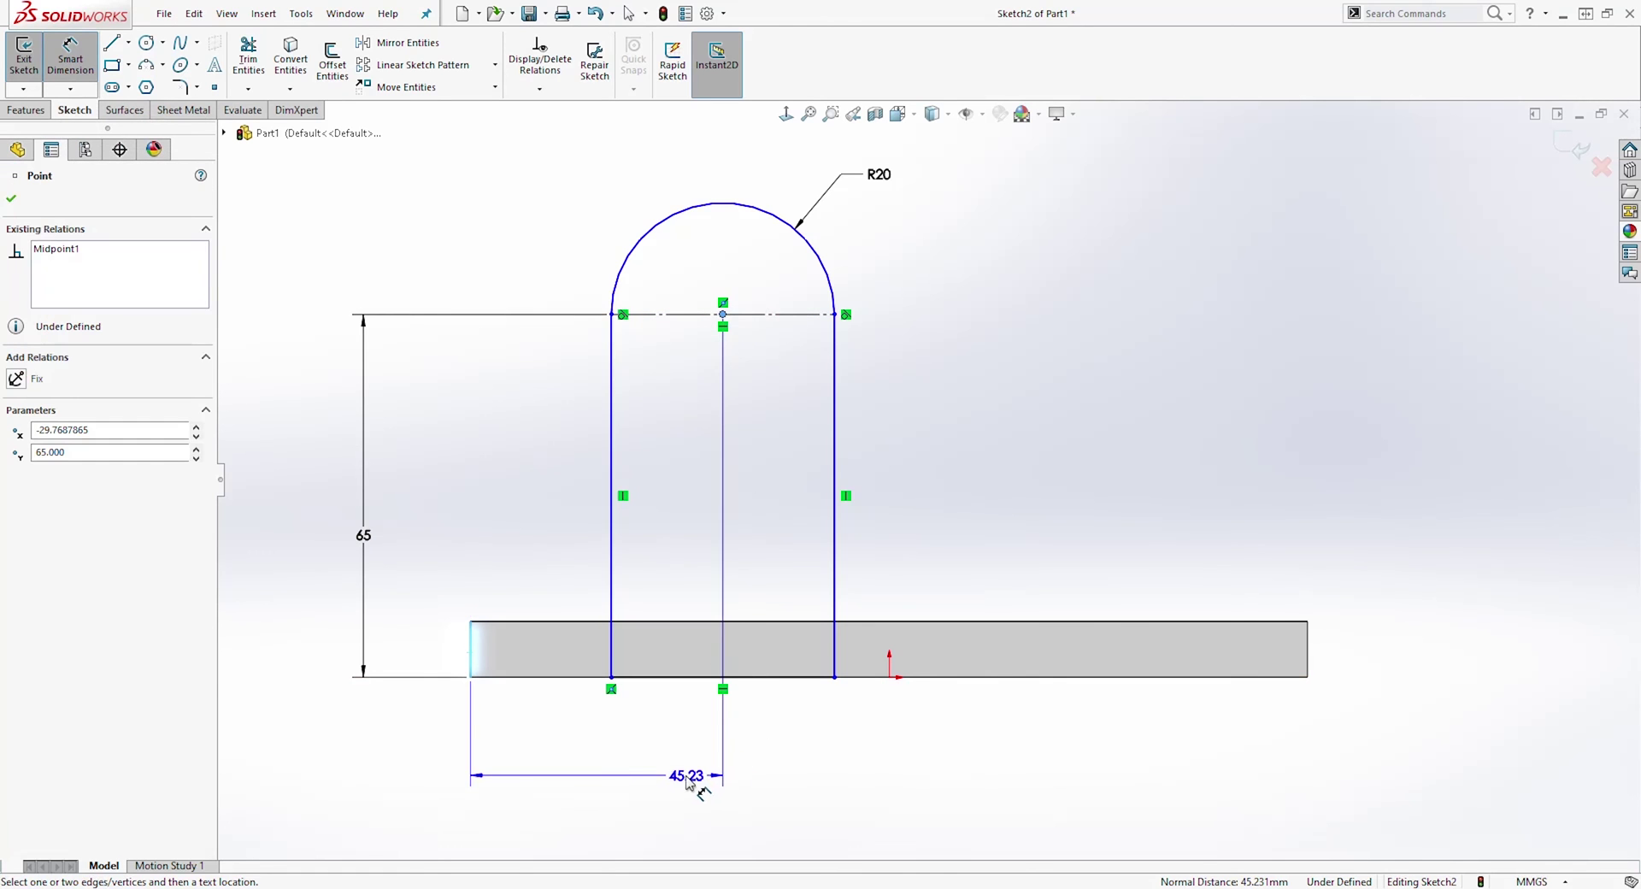
pyautogui.click(701, 776)
pyautogui.write('50')
pyautogui.press('Return')
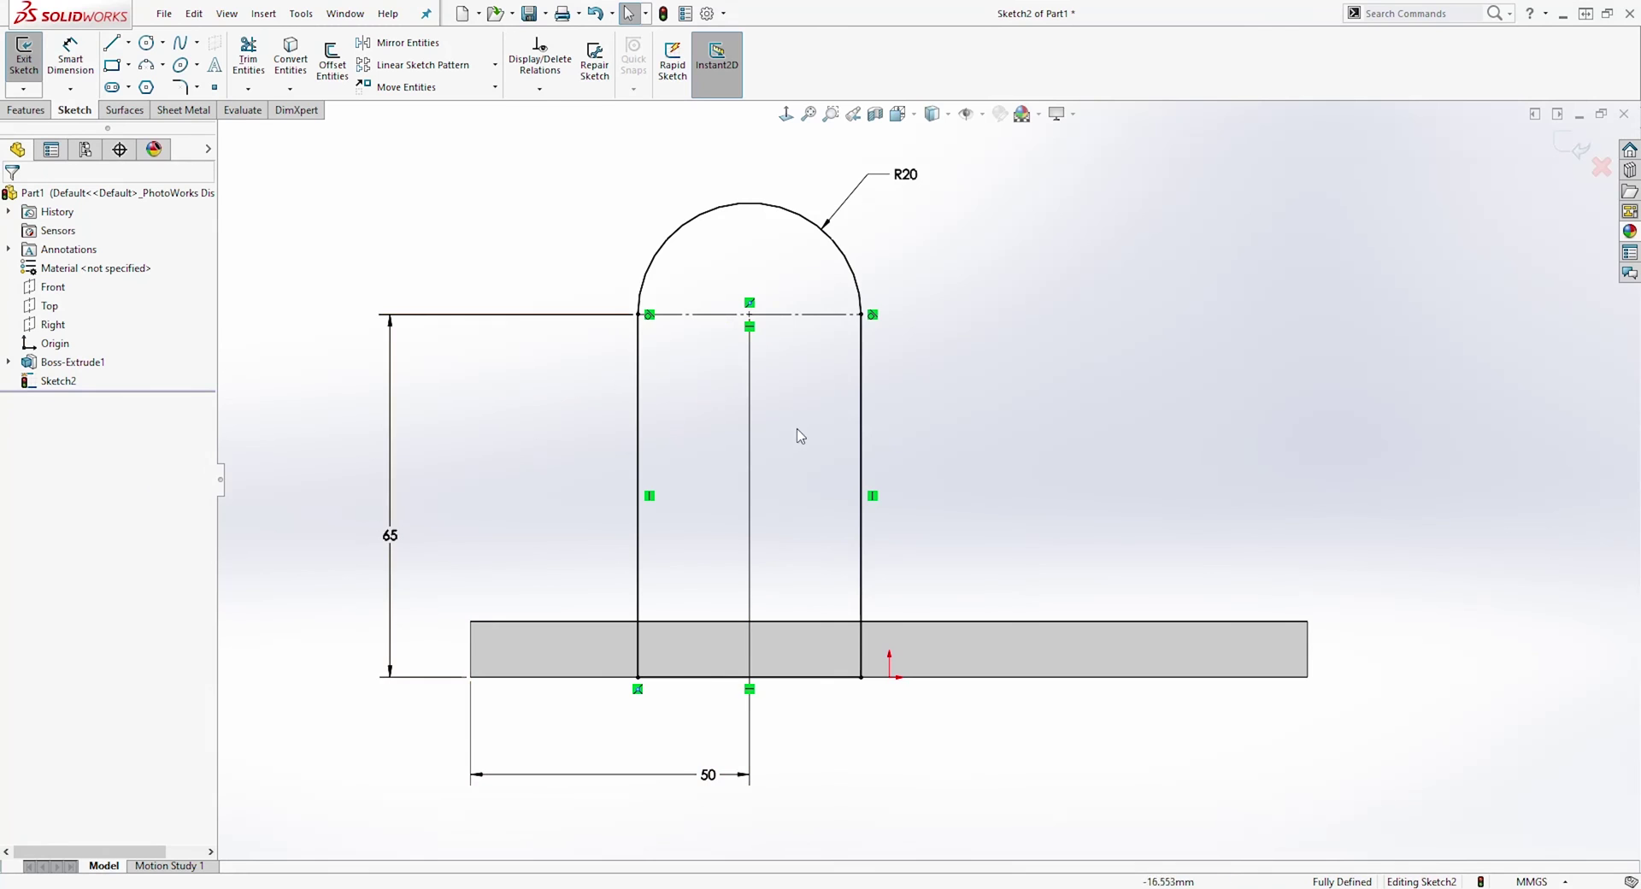
pyautogui.click(1559, 147)
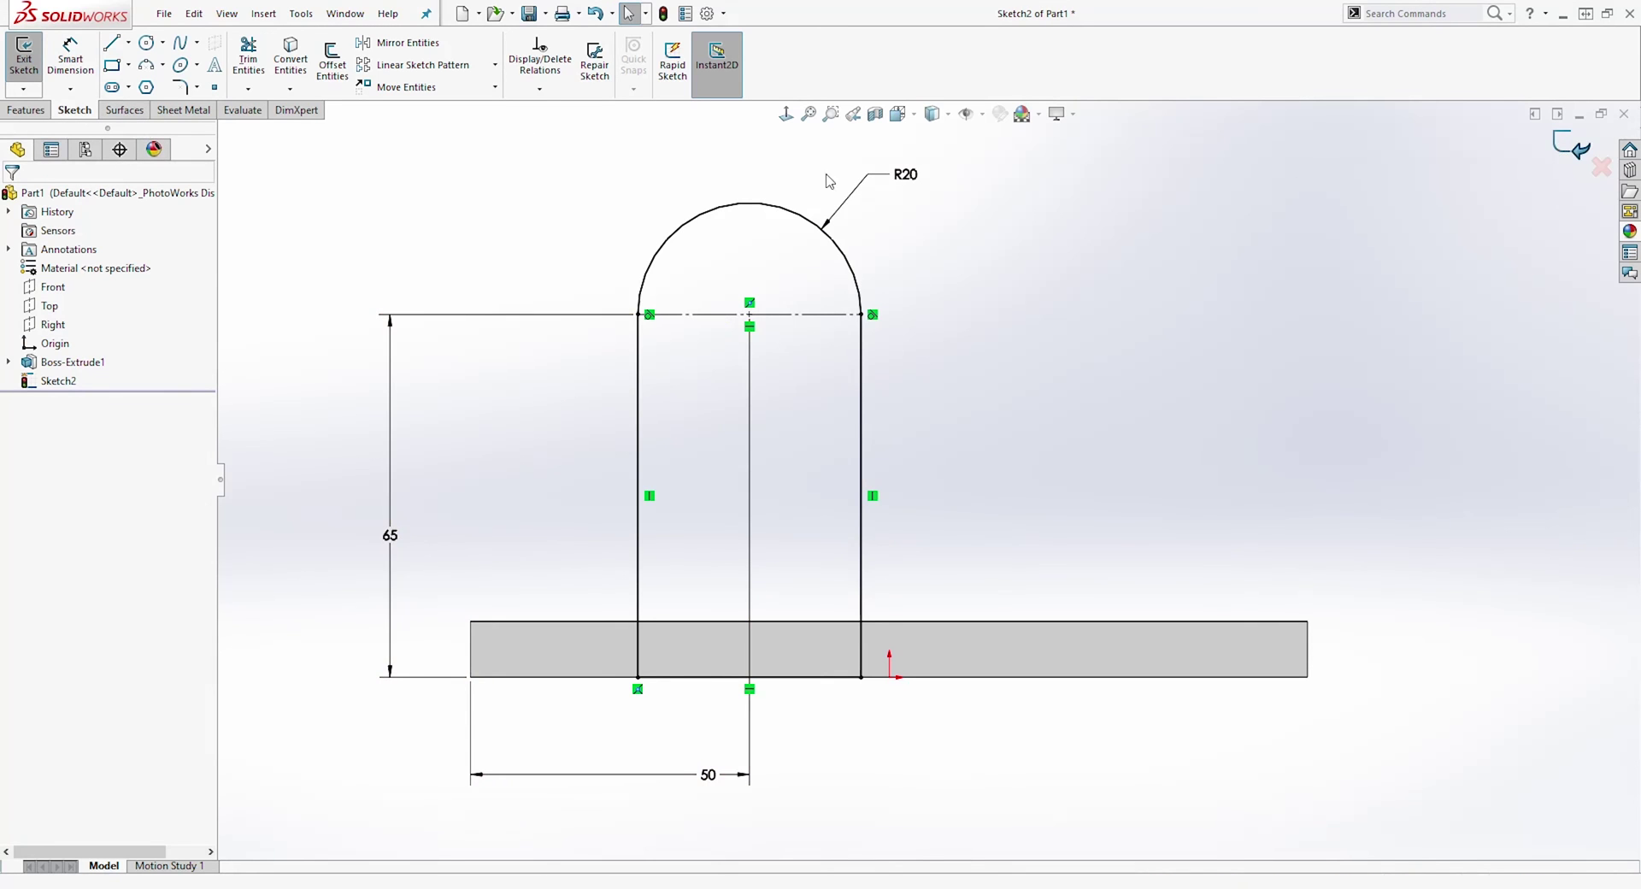
# Extrude the arch sketch 10 mm Blind in the reversed direction to form the upright tab
pyautogui.click(24, 111)
pyautogui.moveTo(1063, 450); pyautogui.dragTo(985, 483, button='middle')
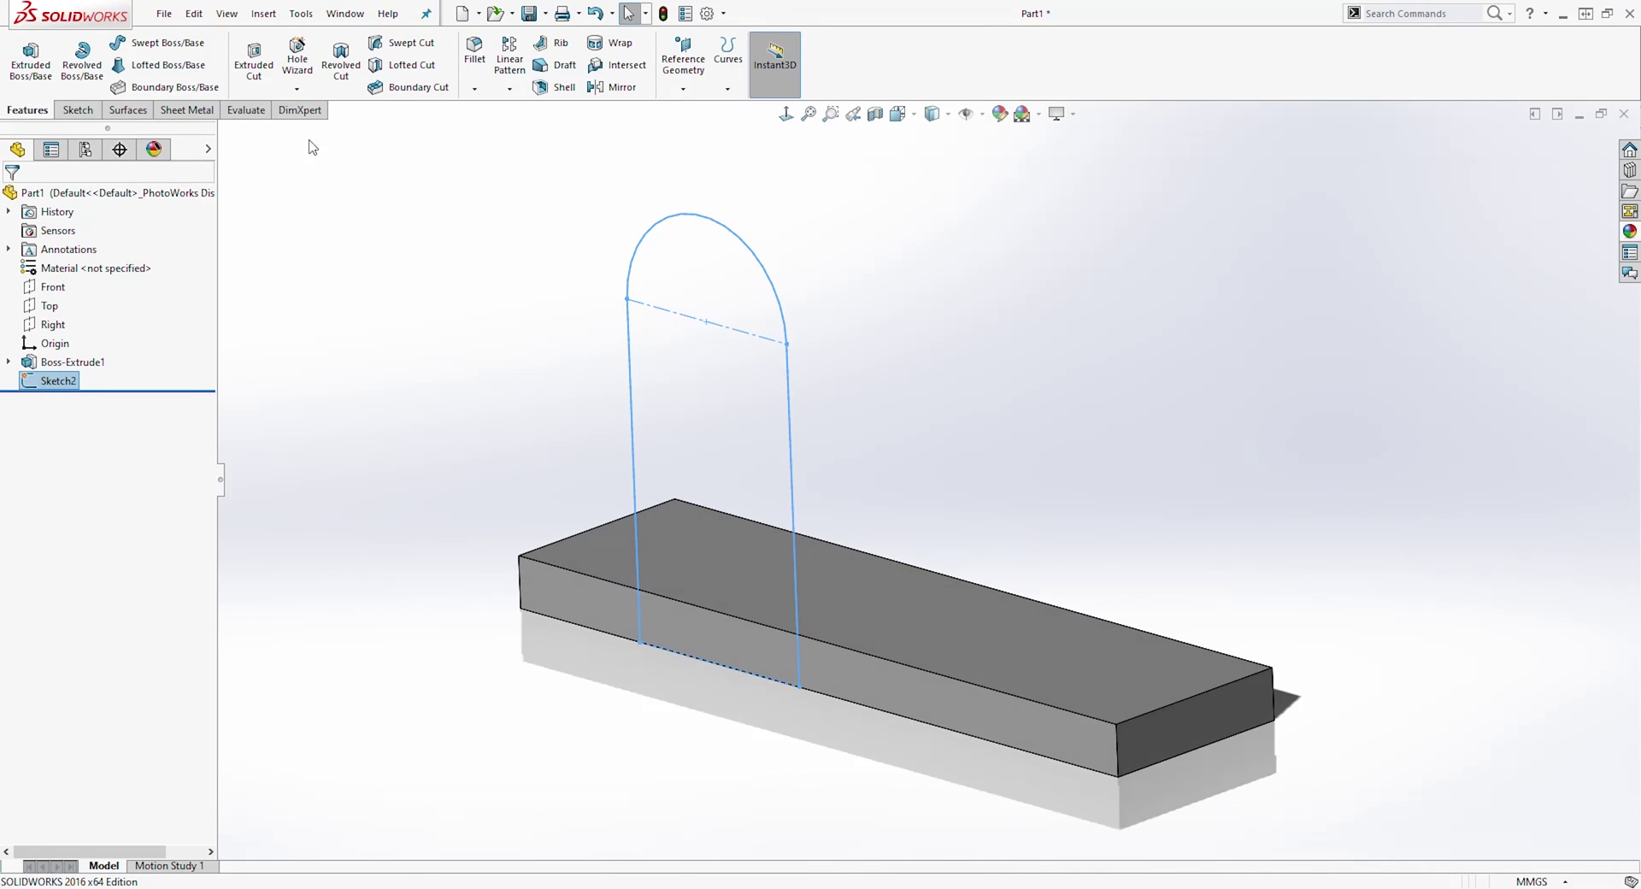
pyautogui.click(42, 69)
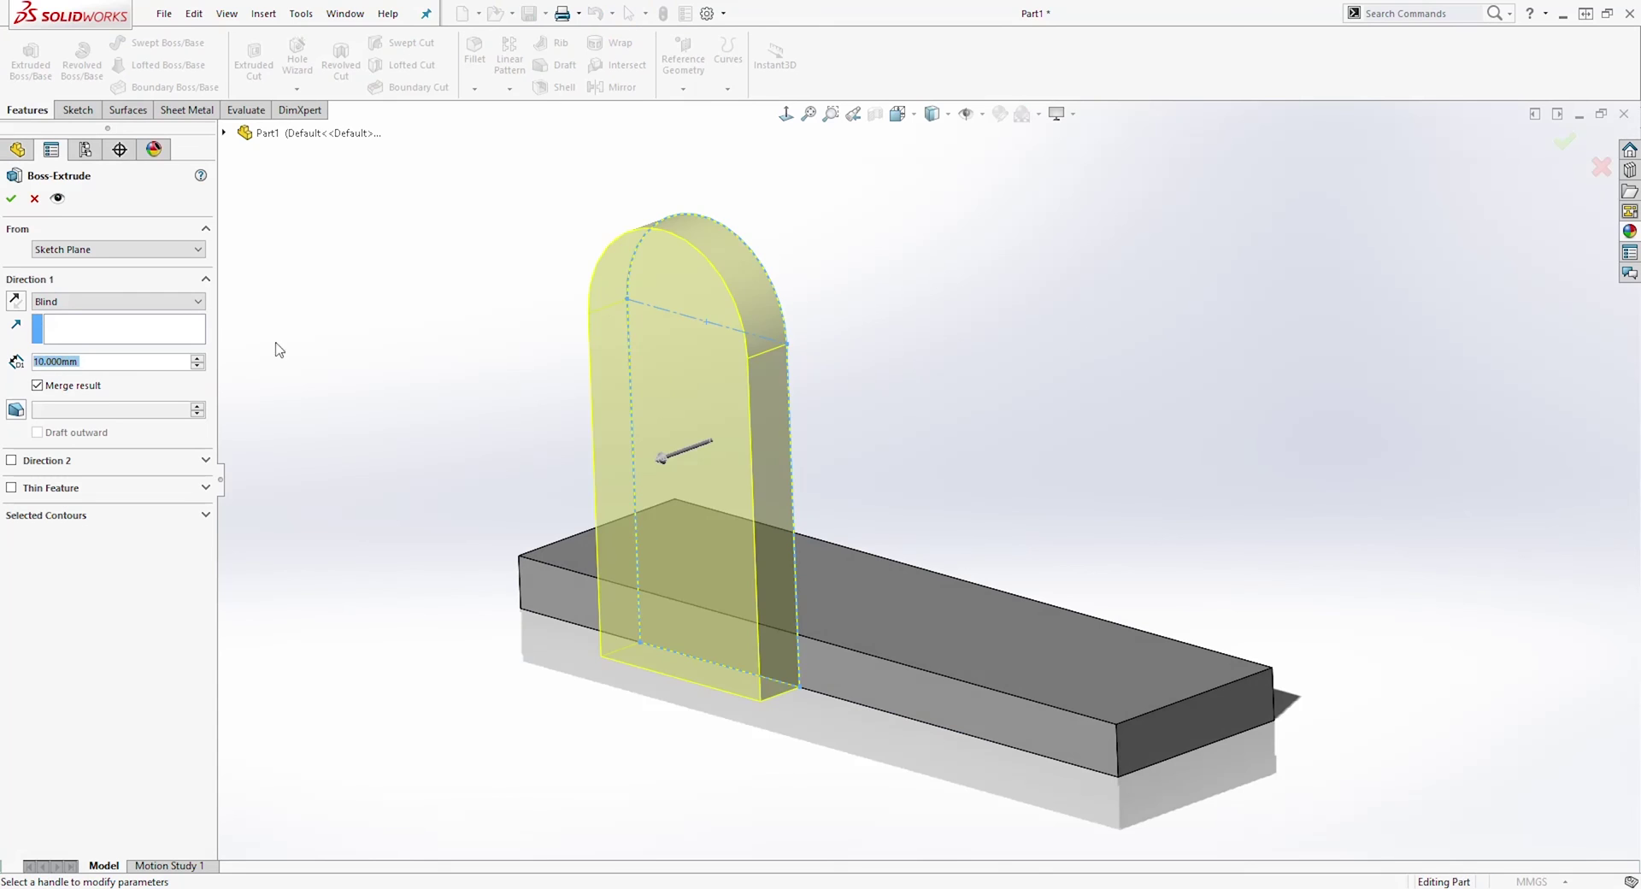
pyautogui.click(16, 301)
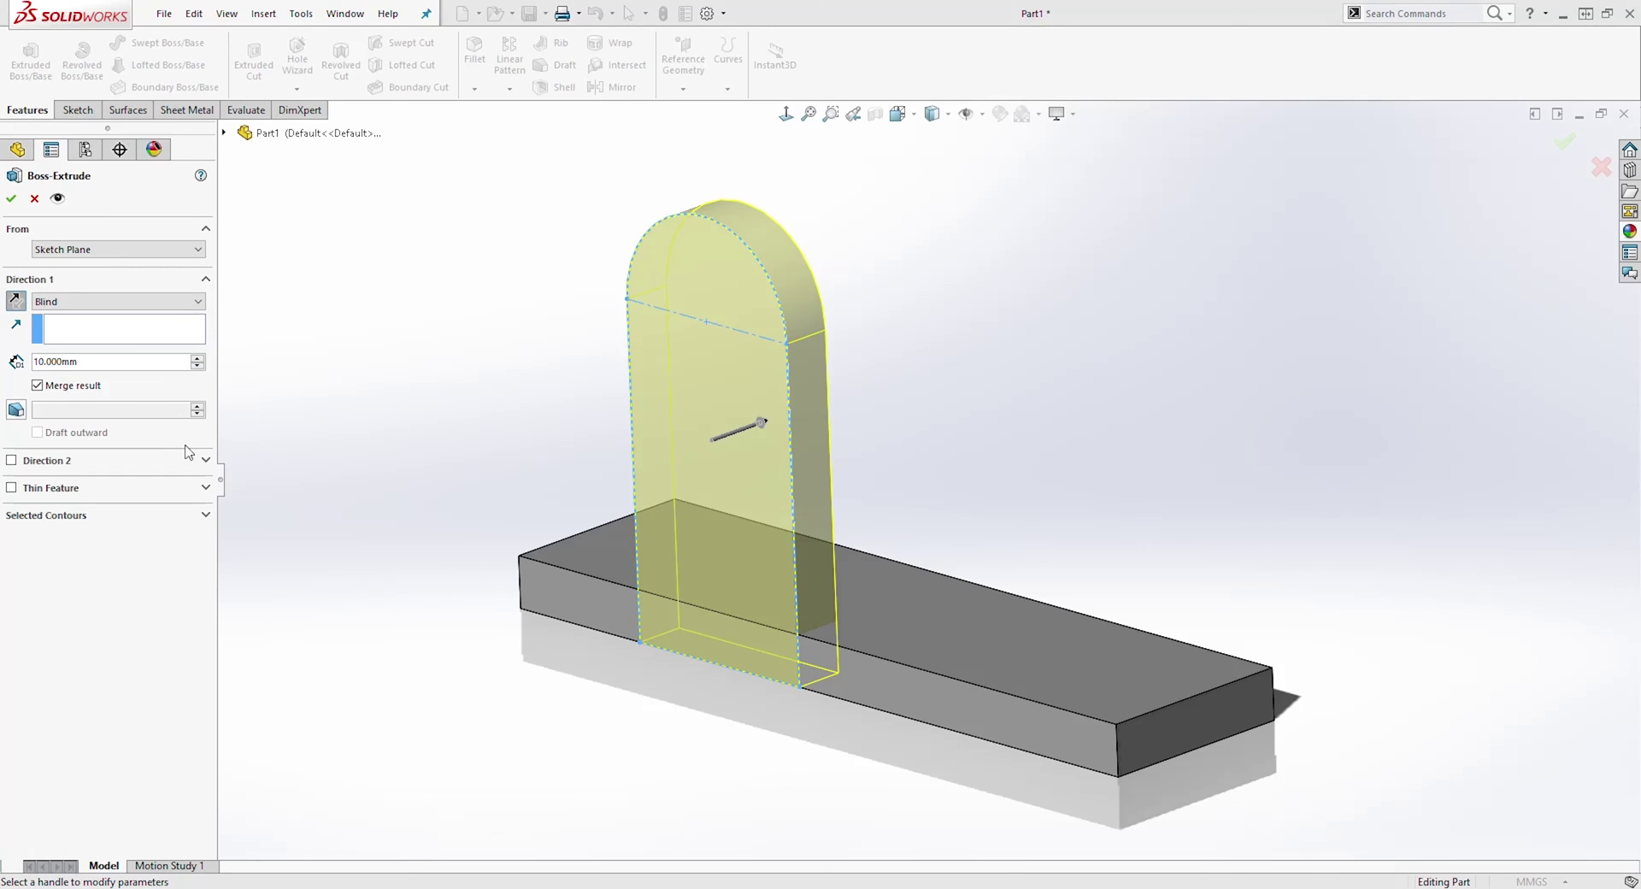
pyautogui.click(11, 198)
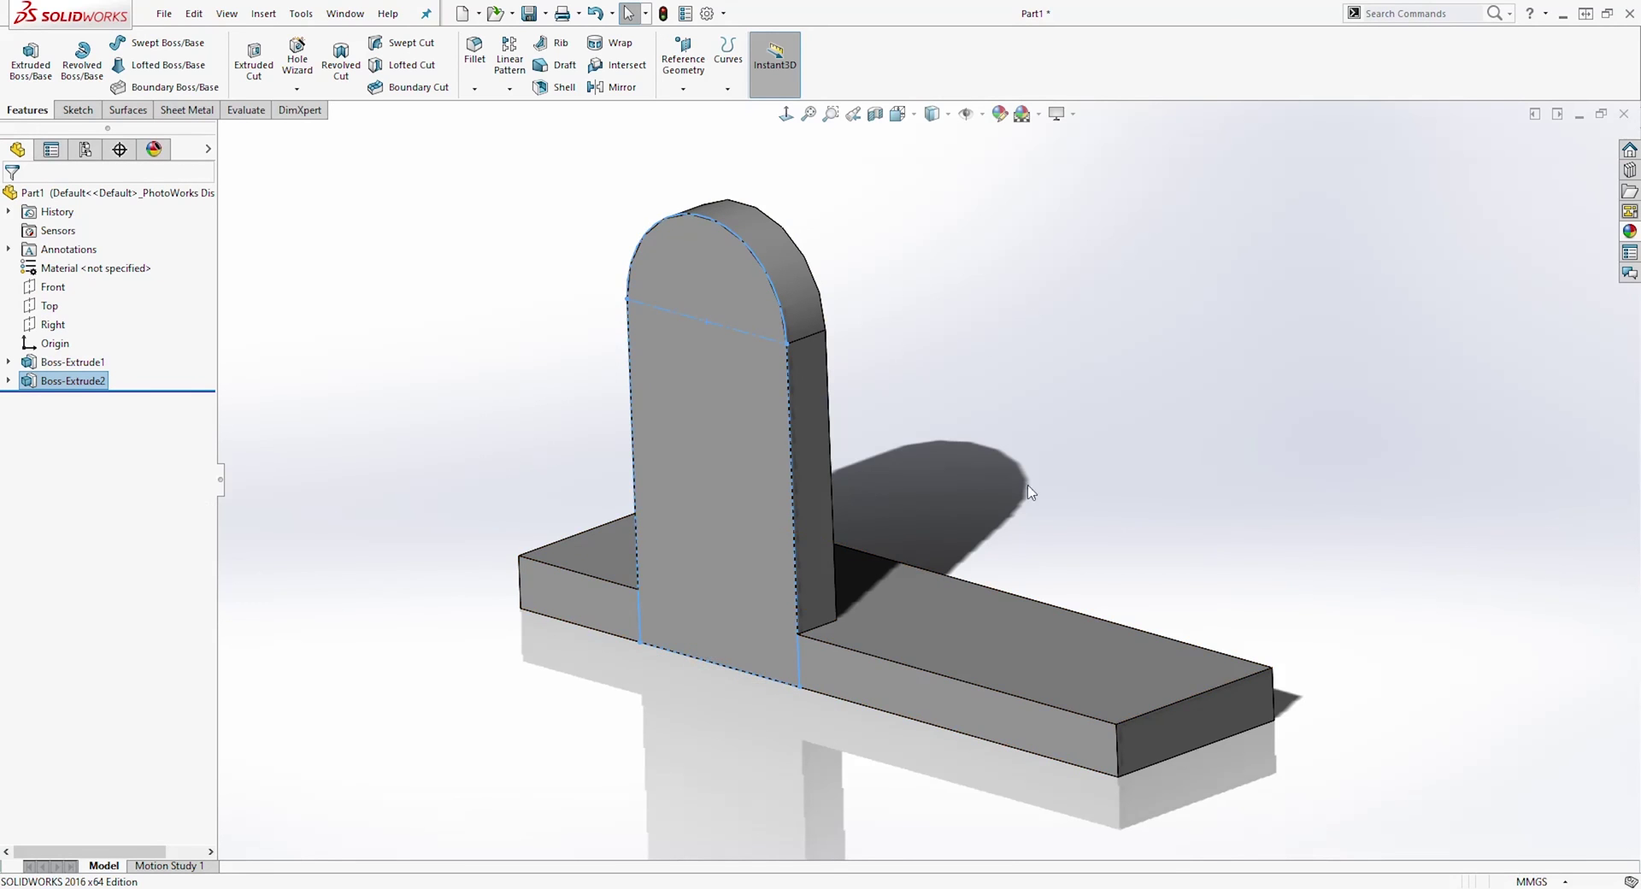
# Sketch on the plate's front face, viewed Normal To, with a rectangle along its bottom edge
pyautogui.moveTo(1050, 473); pyautogui.dragTo(1100, 440, button='middle')
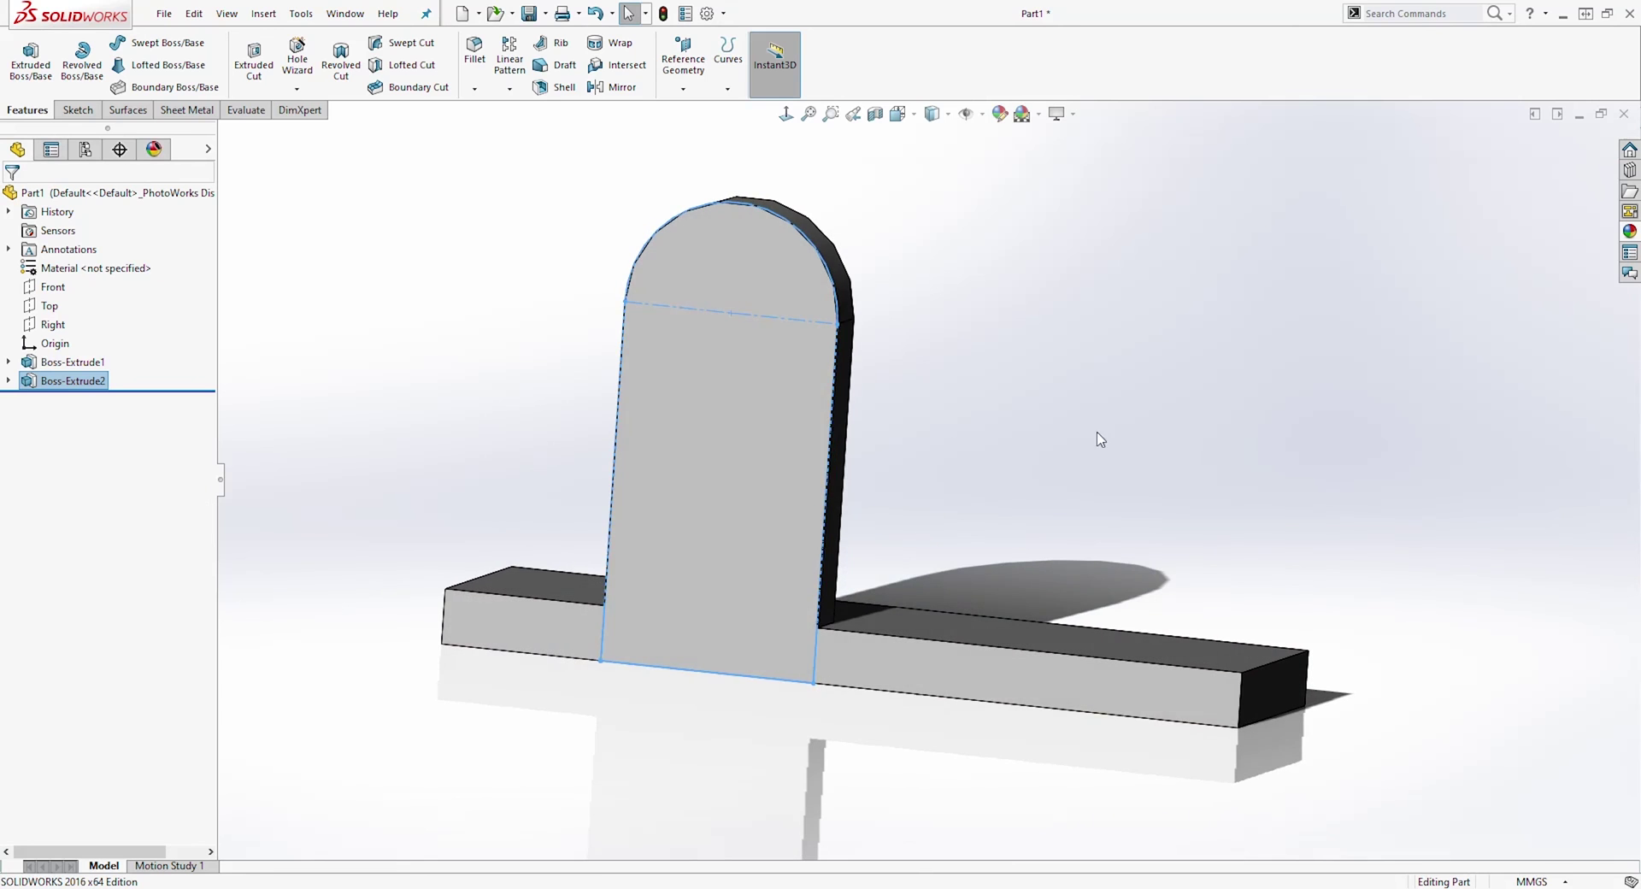
pyautogui.click(770, 785)
pyautogui.click(717, 663)
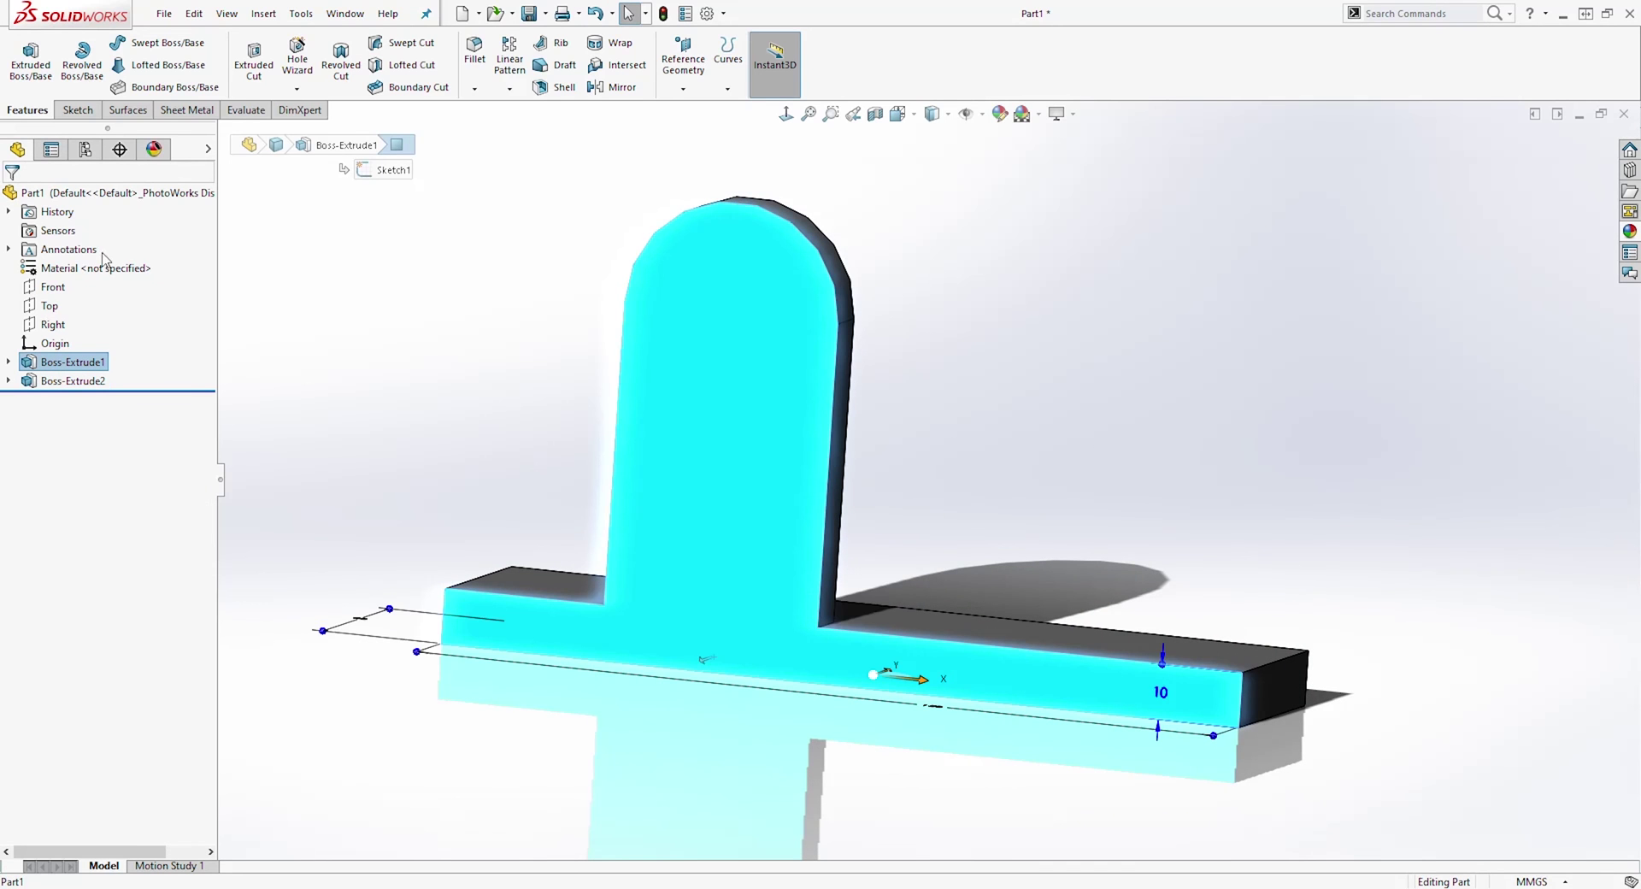
pyautogui.click(77, 110)
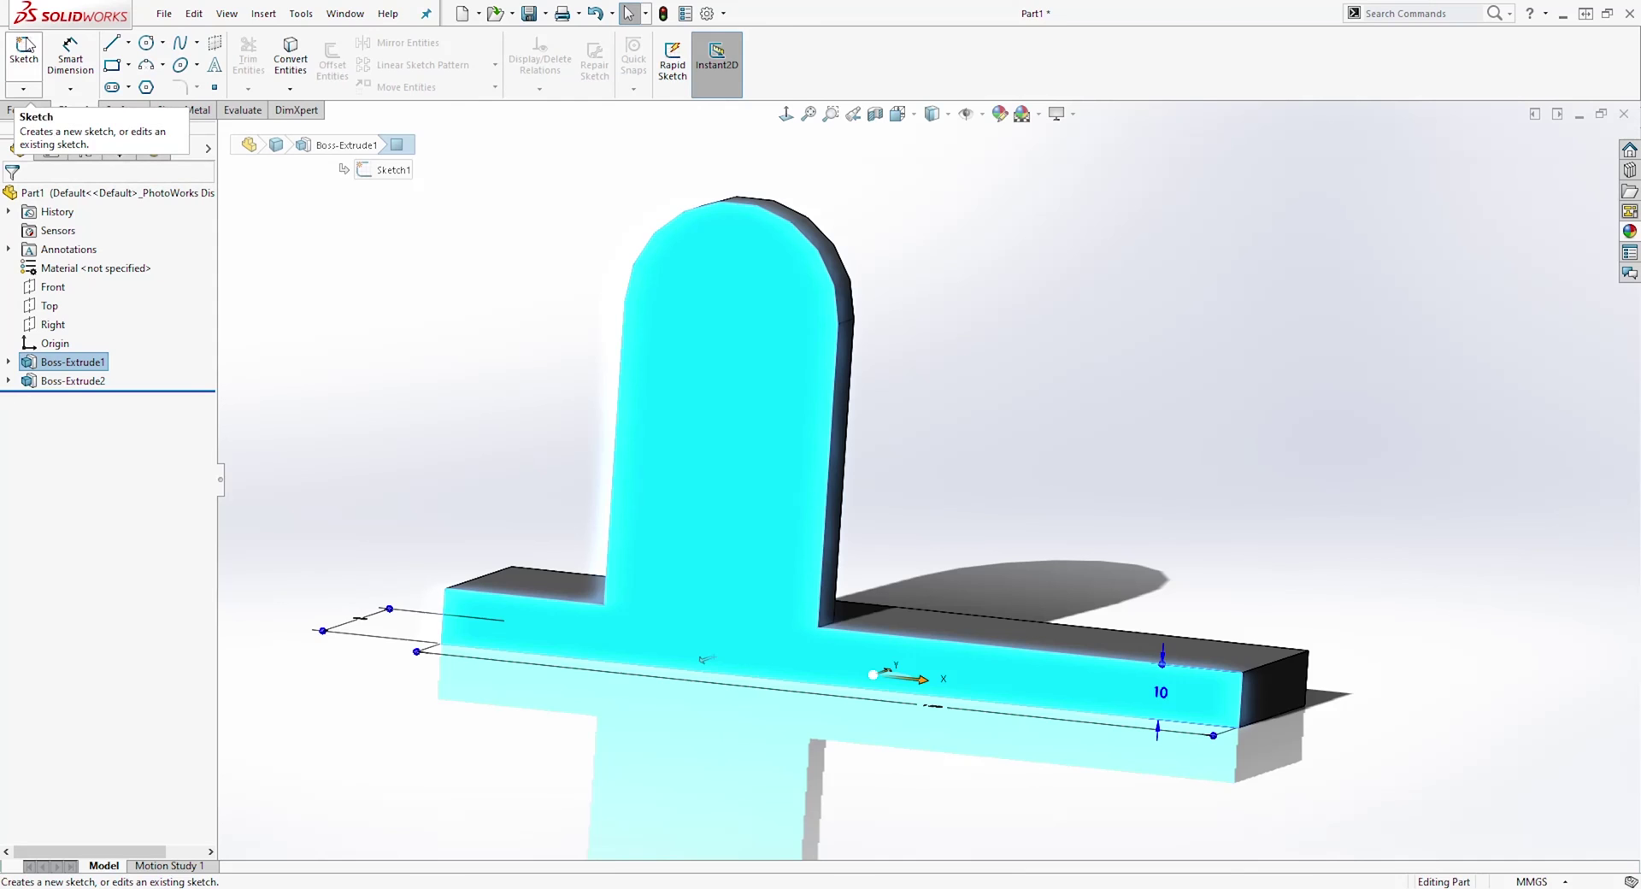
pyautogui.click(26, 47)
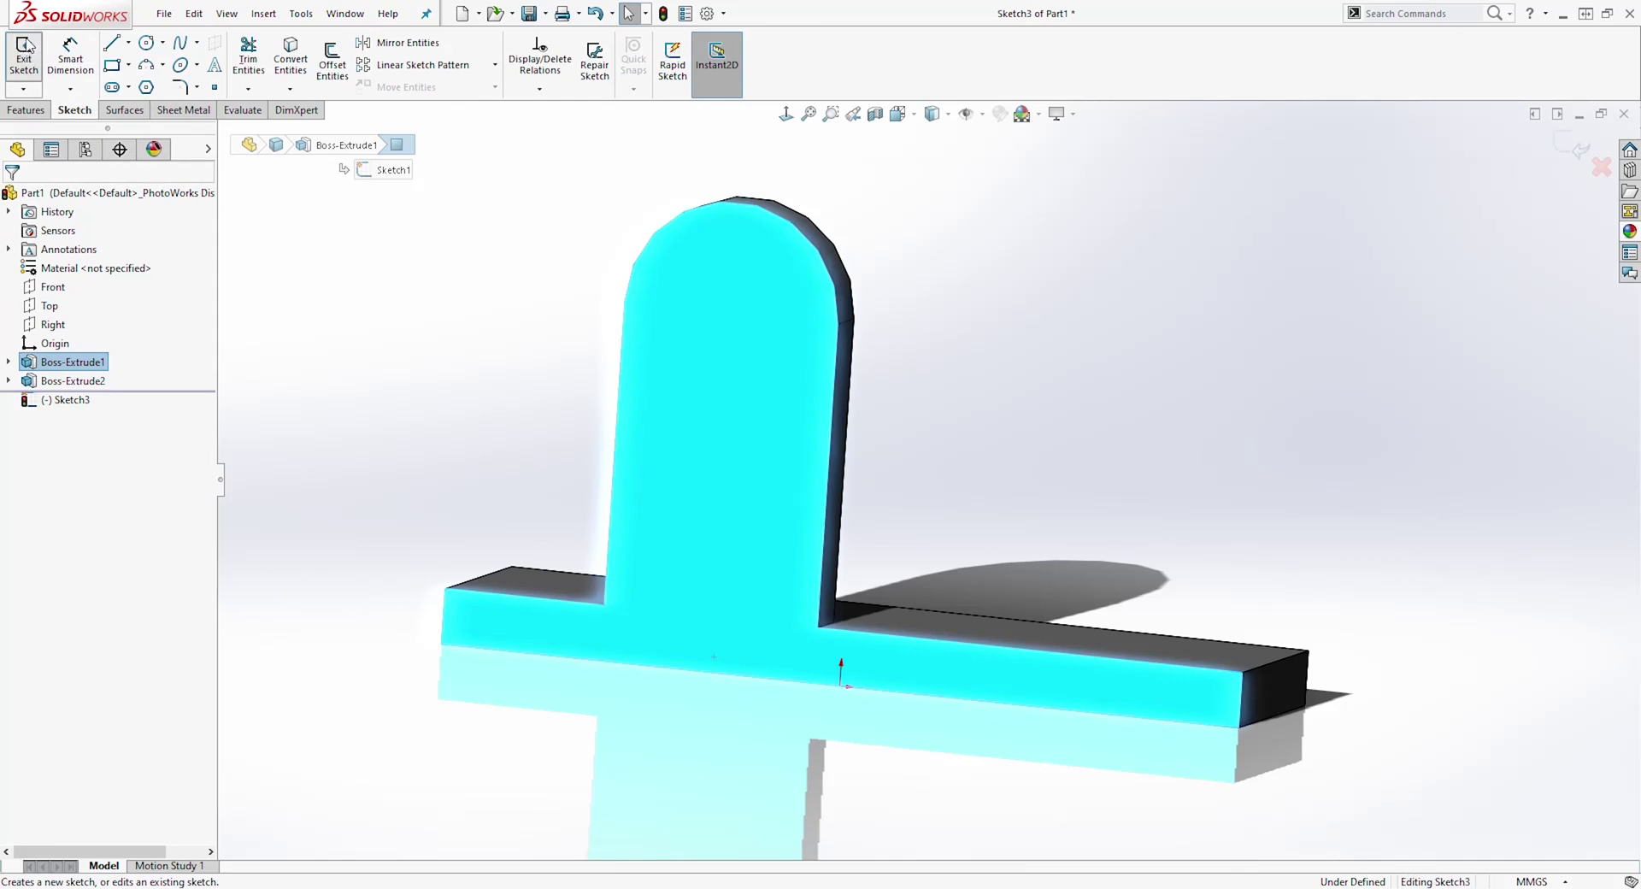
pyautogui.click(785, 116)
pyautogui.press('Escape')
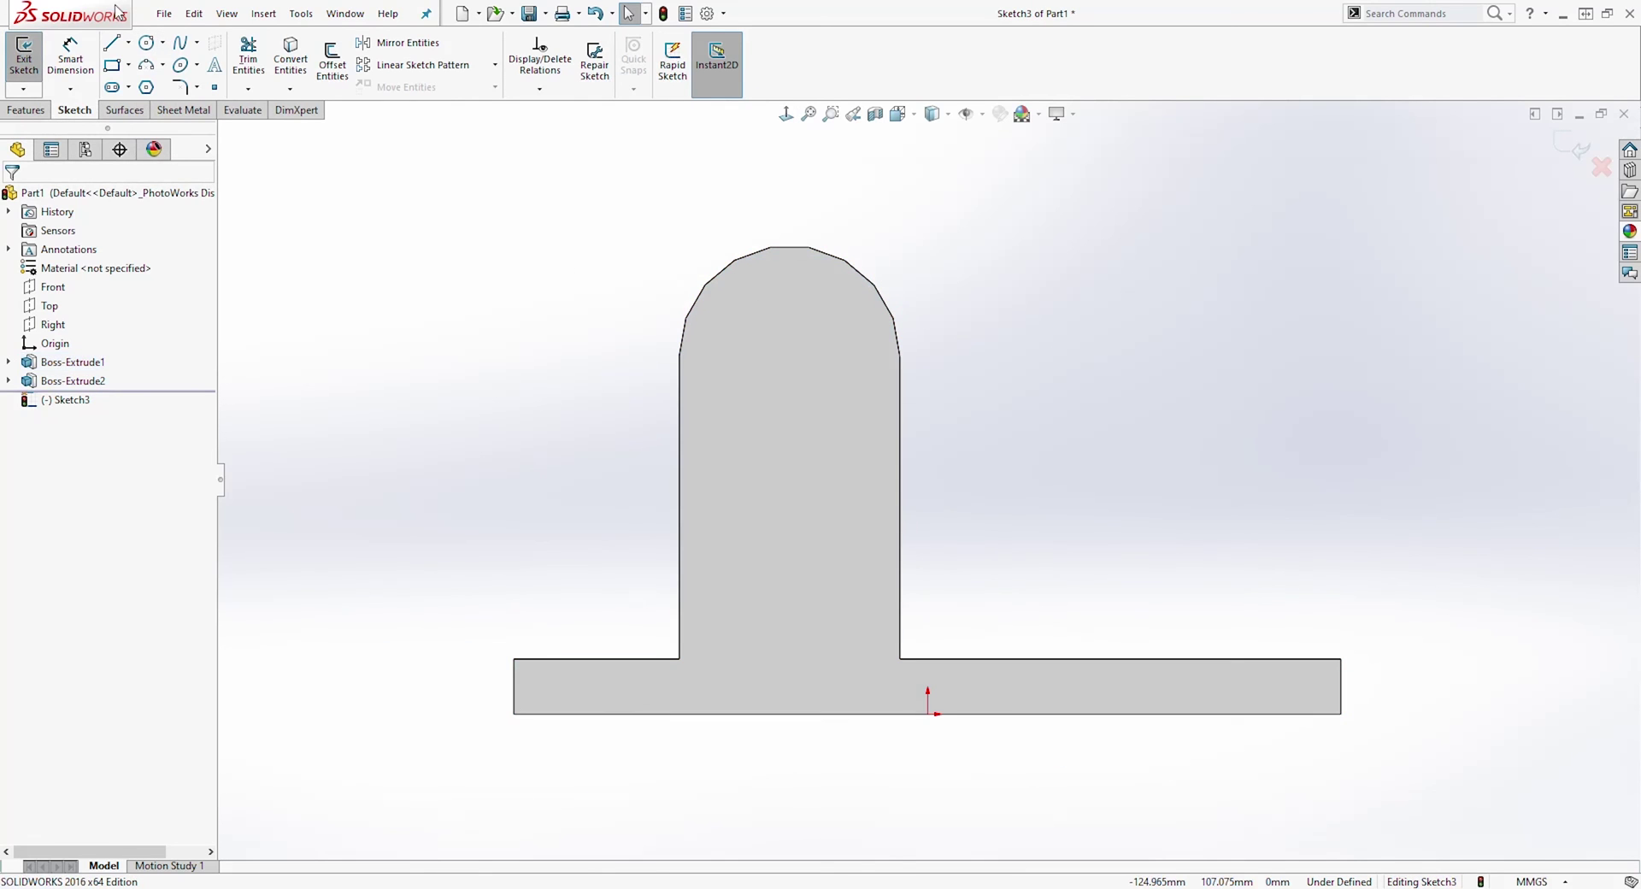
pyautogui.click(111, 66)
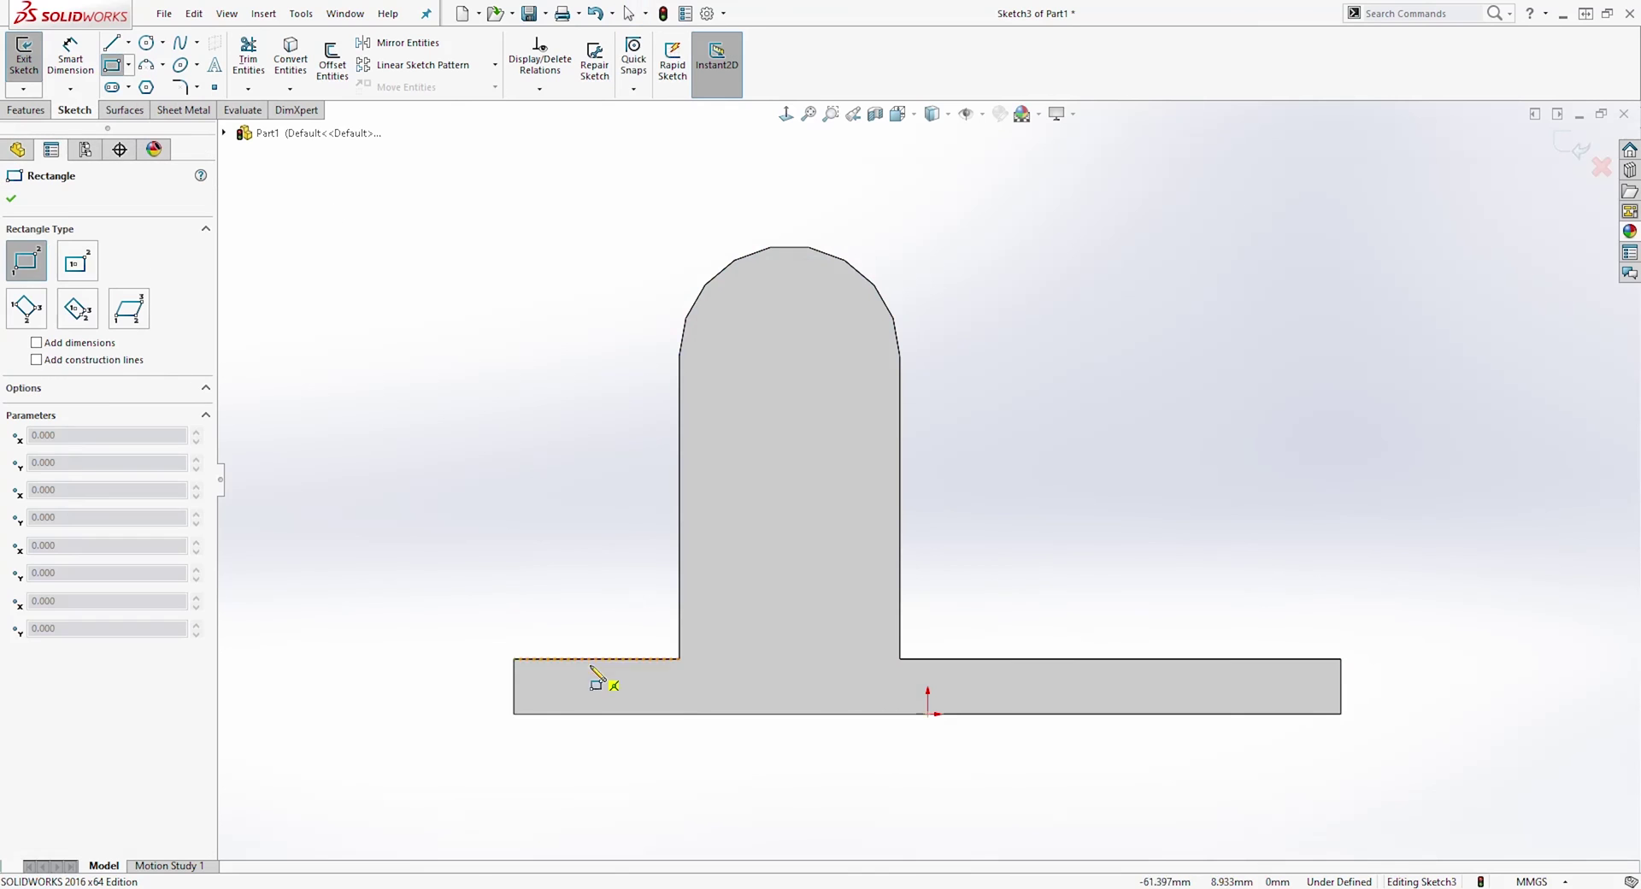
pyautogui.click(686, 714)
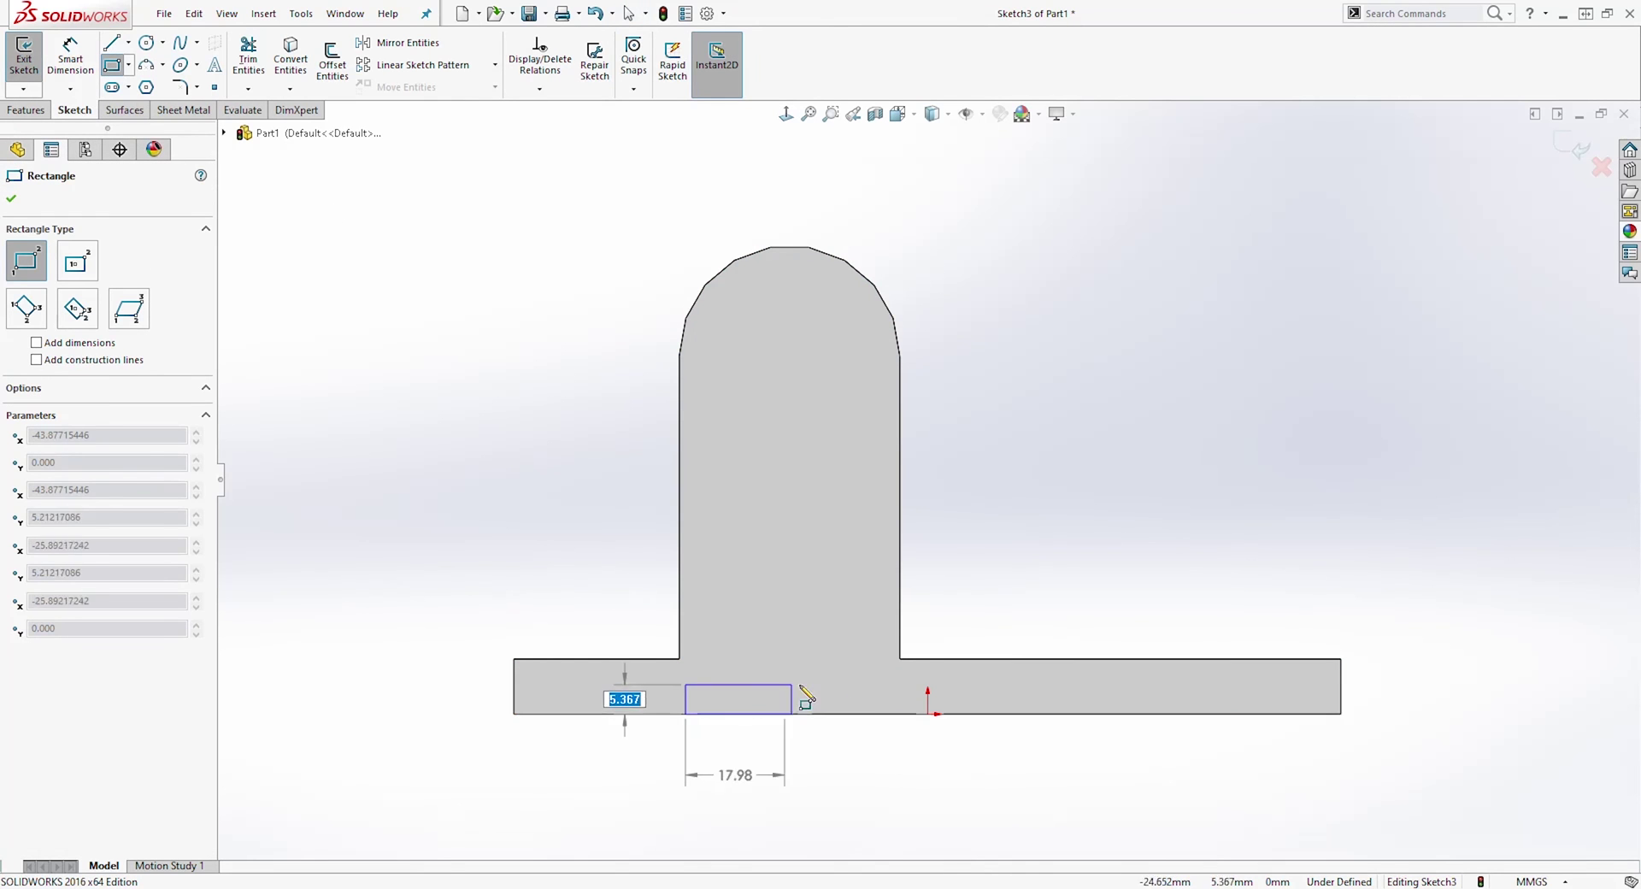
pyautogui.click(900, 714)
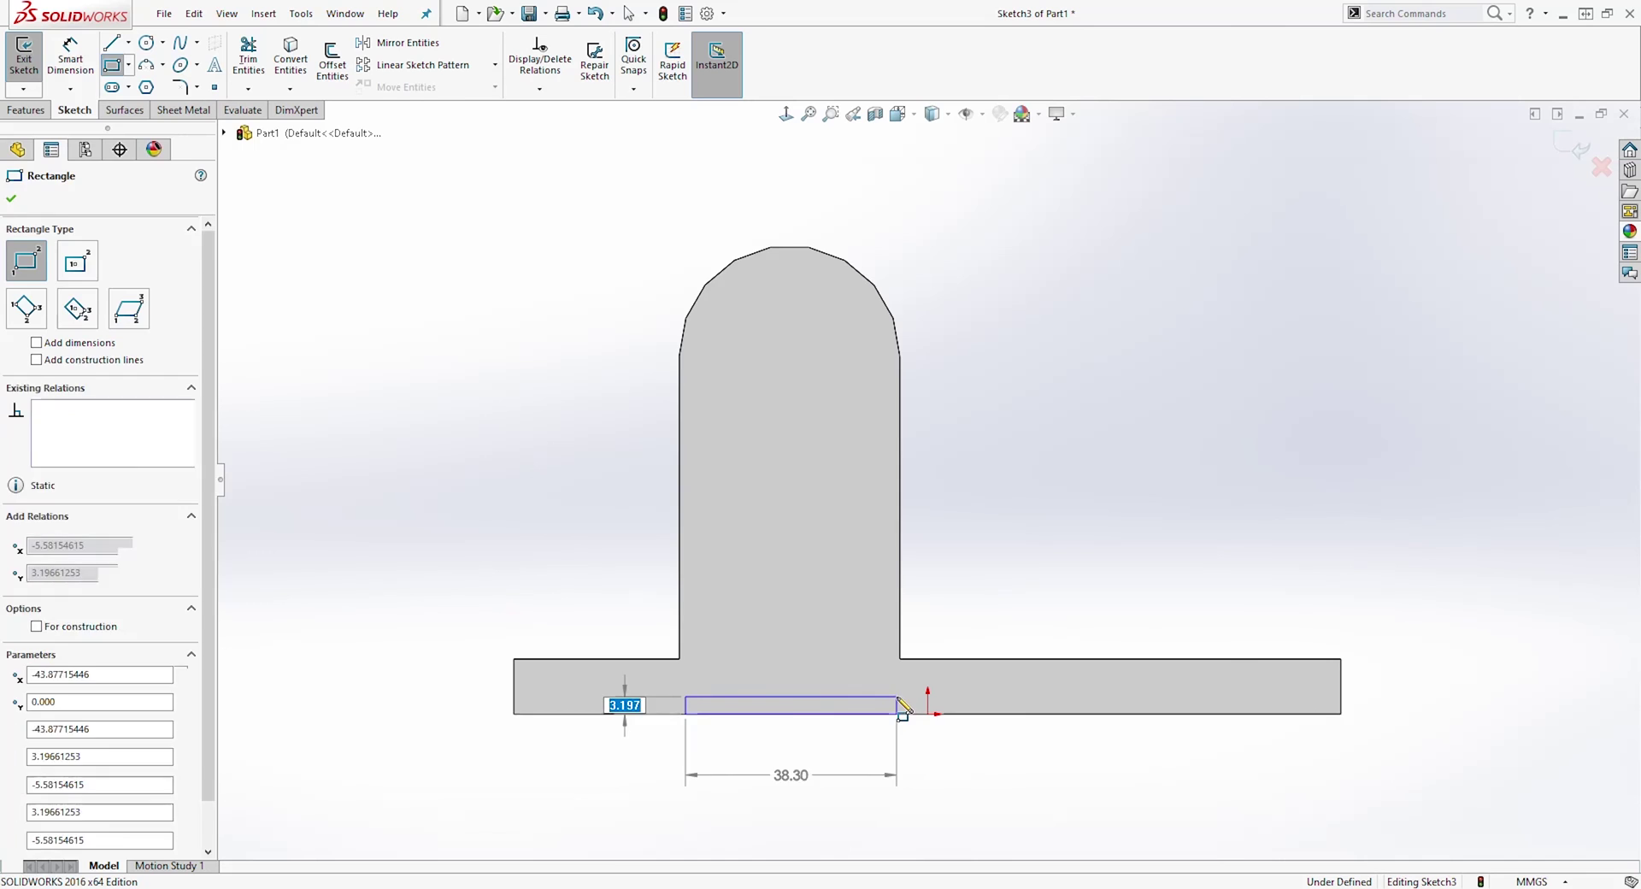
pyautogui.press('Escape')
pyautogui.scroll(-2, 697, 708)
pyautogui.scroll(-1, 696, 708)
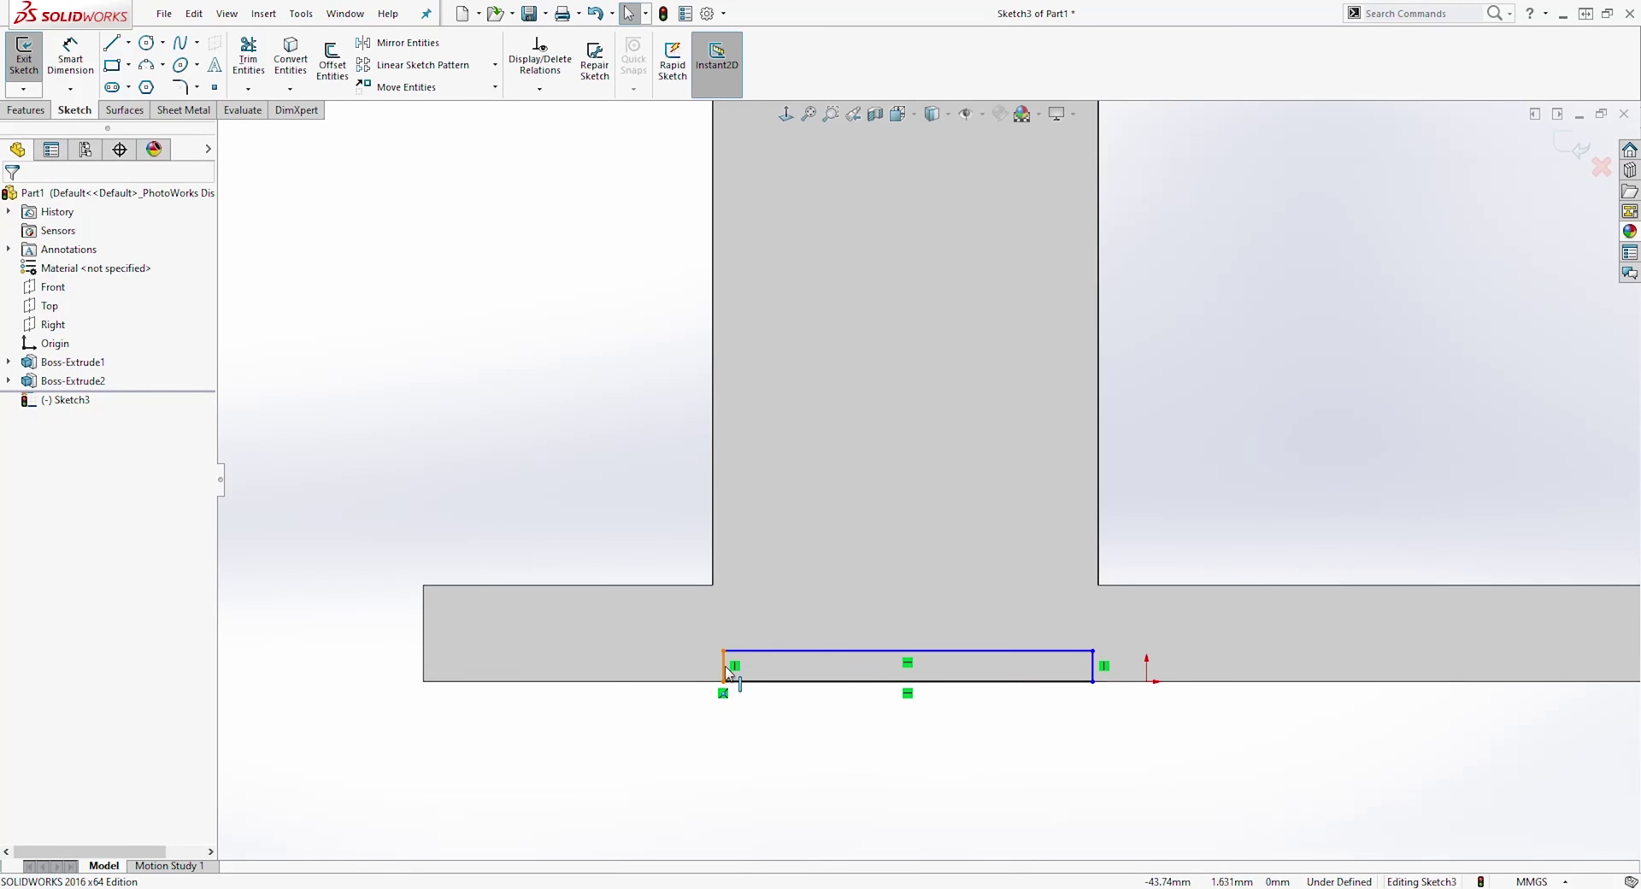
# Make the rectangle's left and right sides collinear with the upright's edges
pyautogui.click(724, 668)
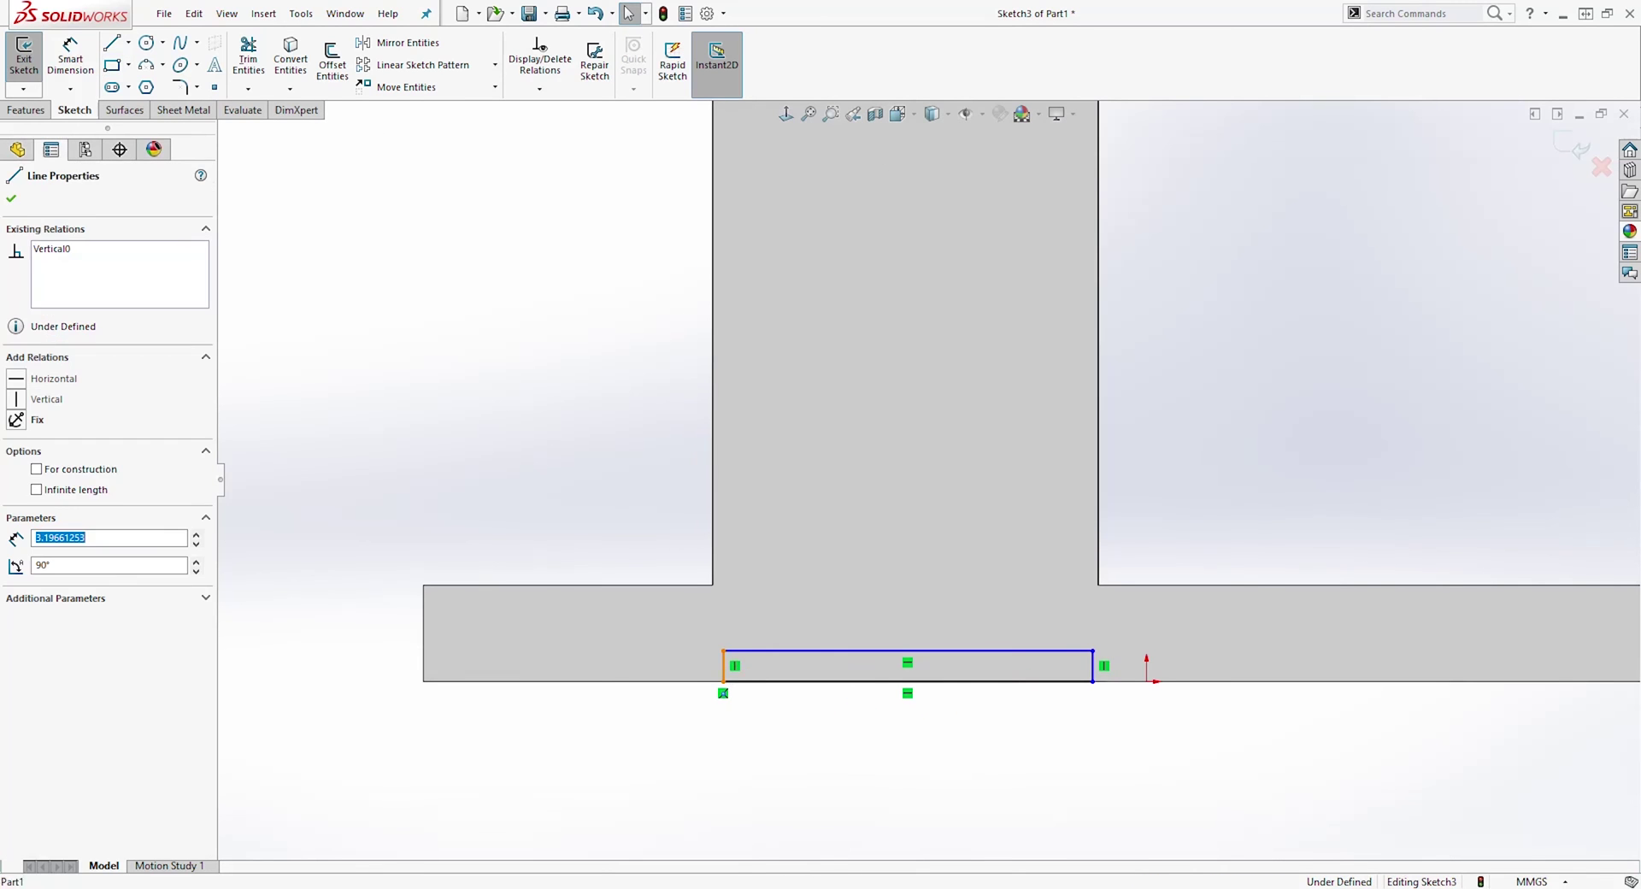
pyautogui.keyDown('ctrl'); pyautogui.click(714, 525); pyautogui.keyUp('ctrl')
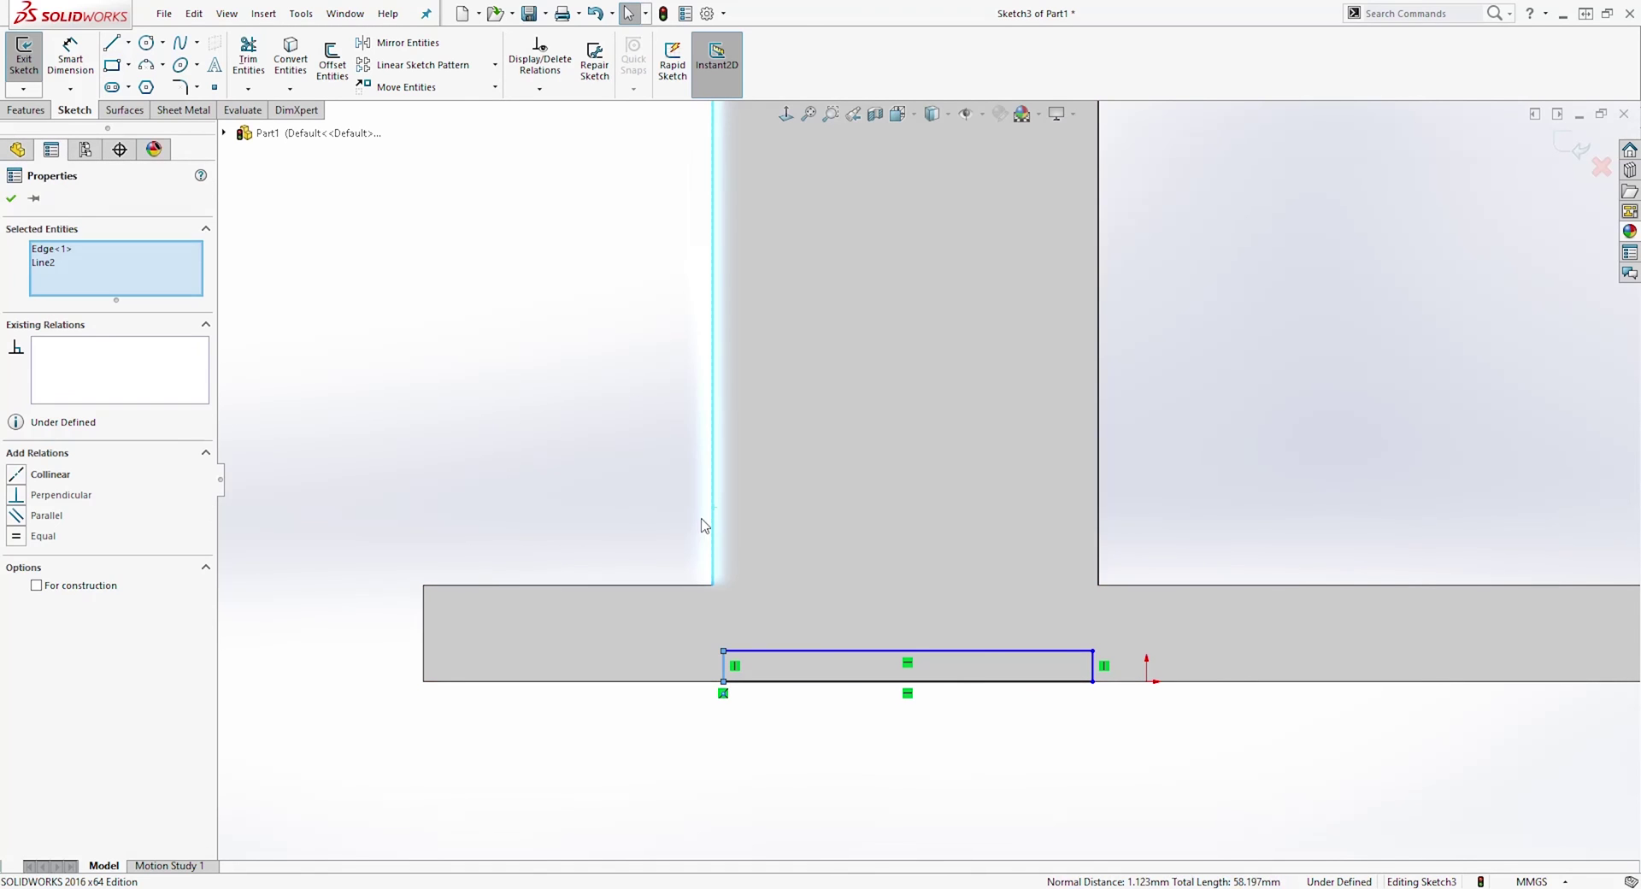
pyautogui.click(17, 478)
pyautogui.press('Escape')
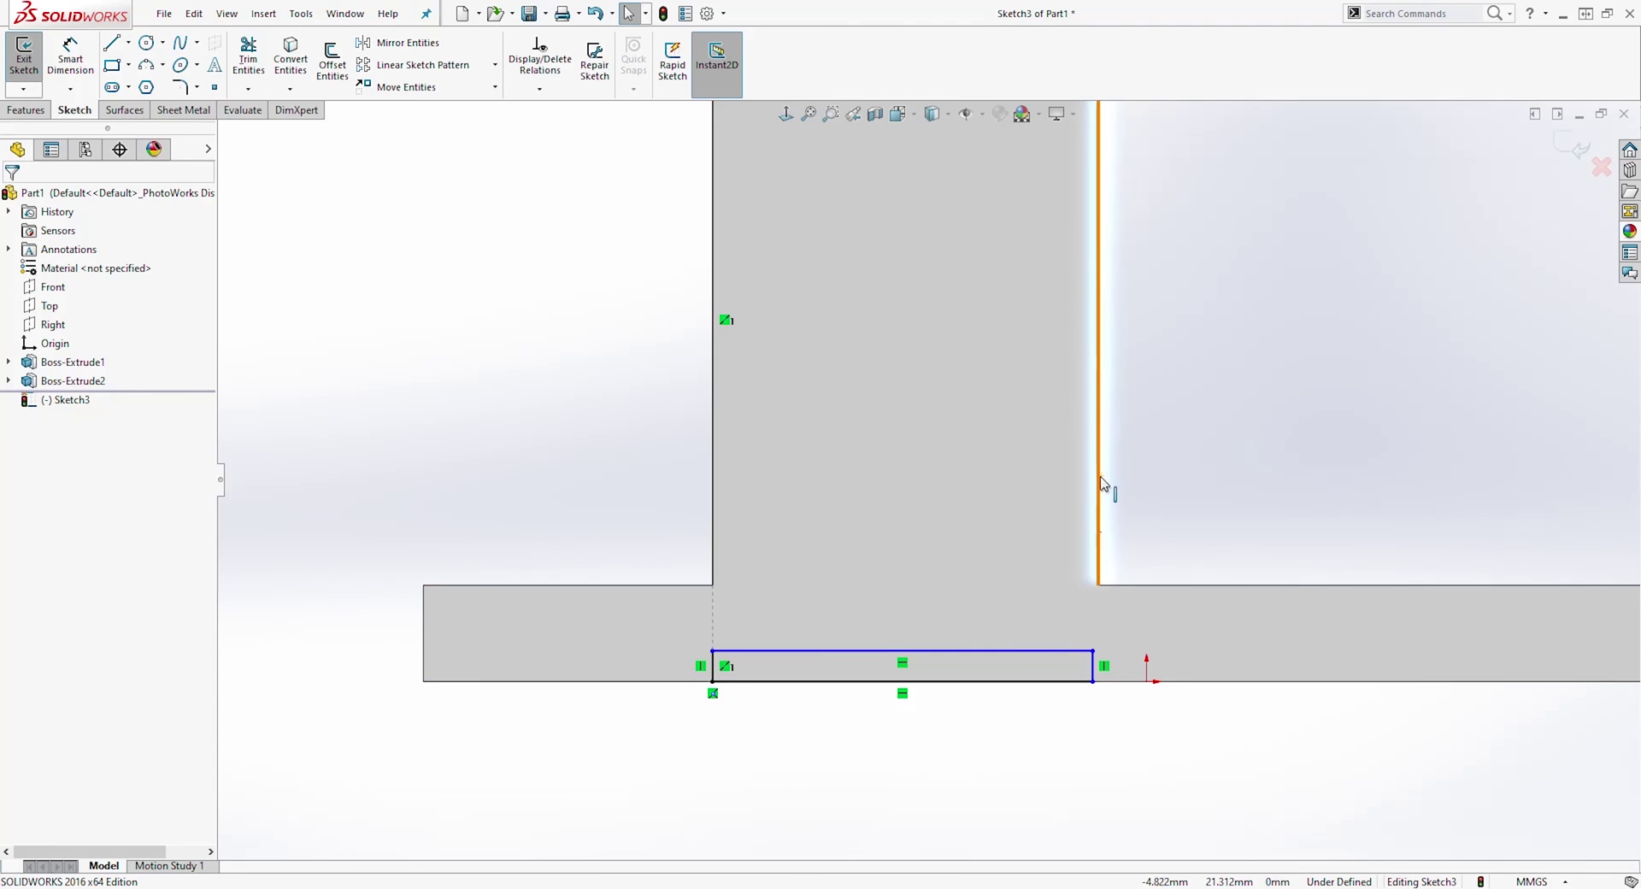
pyautogui.keyDown('ctrl'); pyautogui.click(1093, 676); pyautogui.keyUp('ctrl')
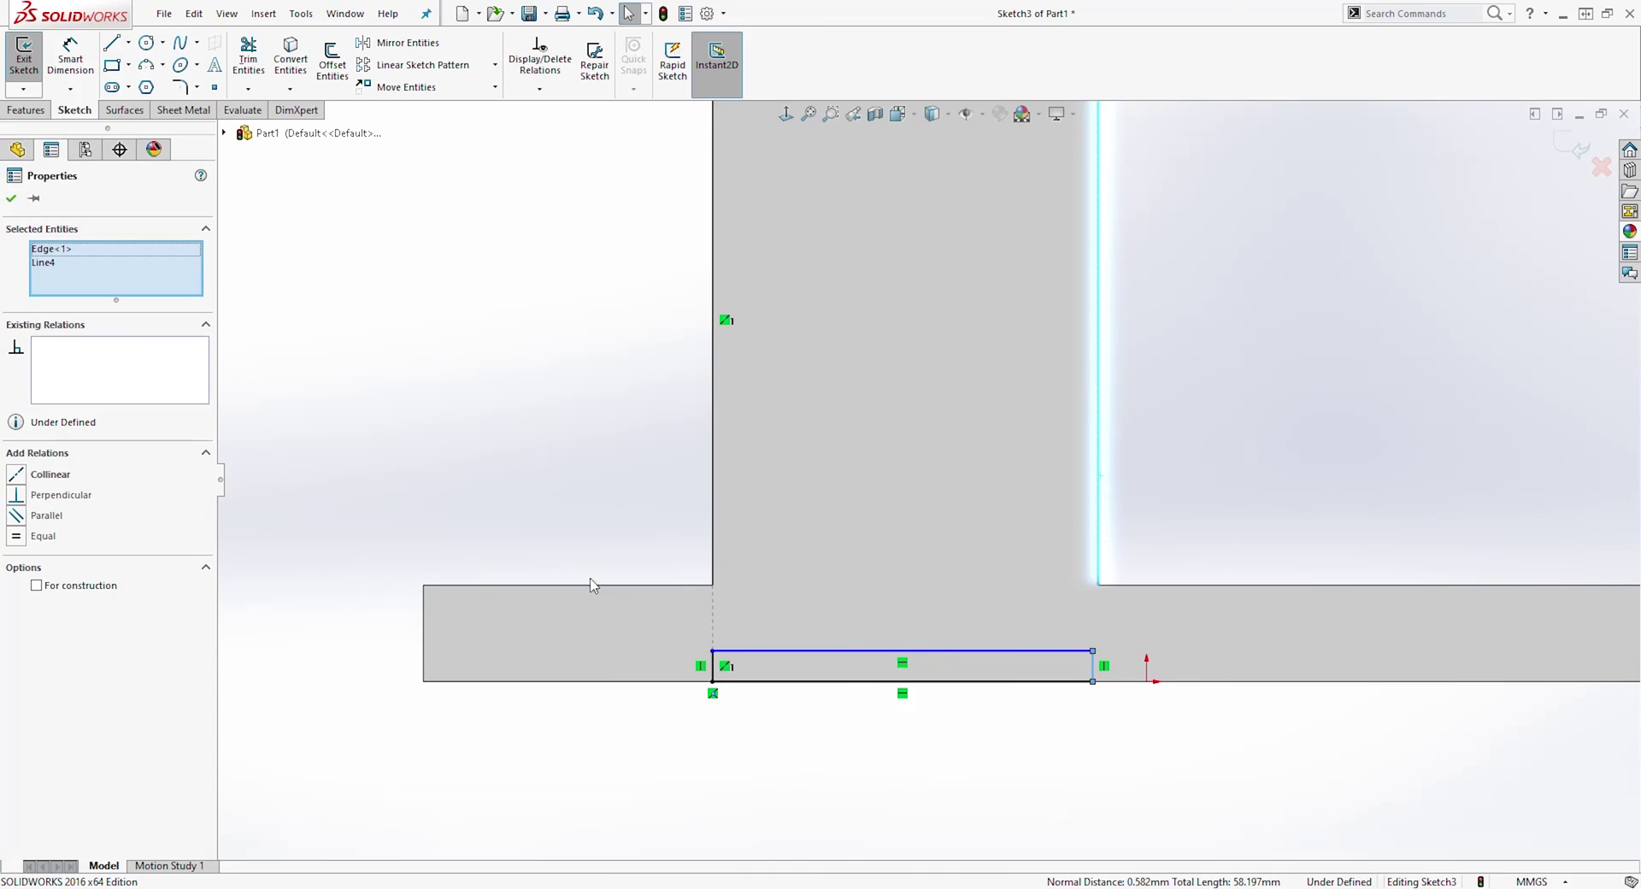
pyautogui.click(16, 474)
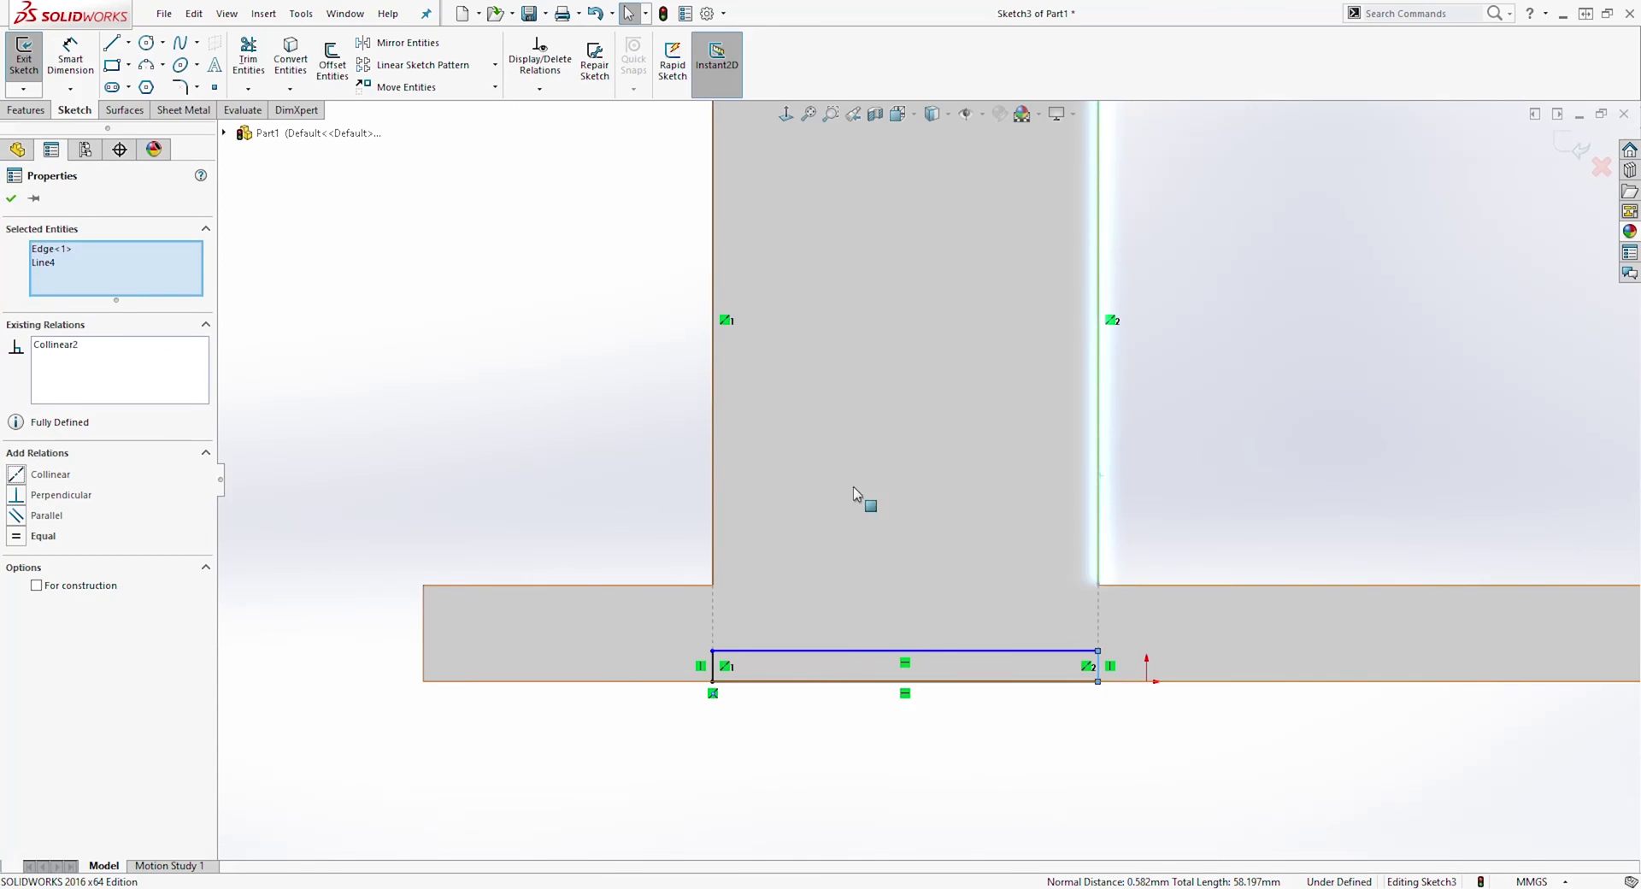
pyautogui.press('Escape')
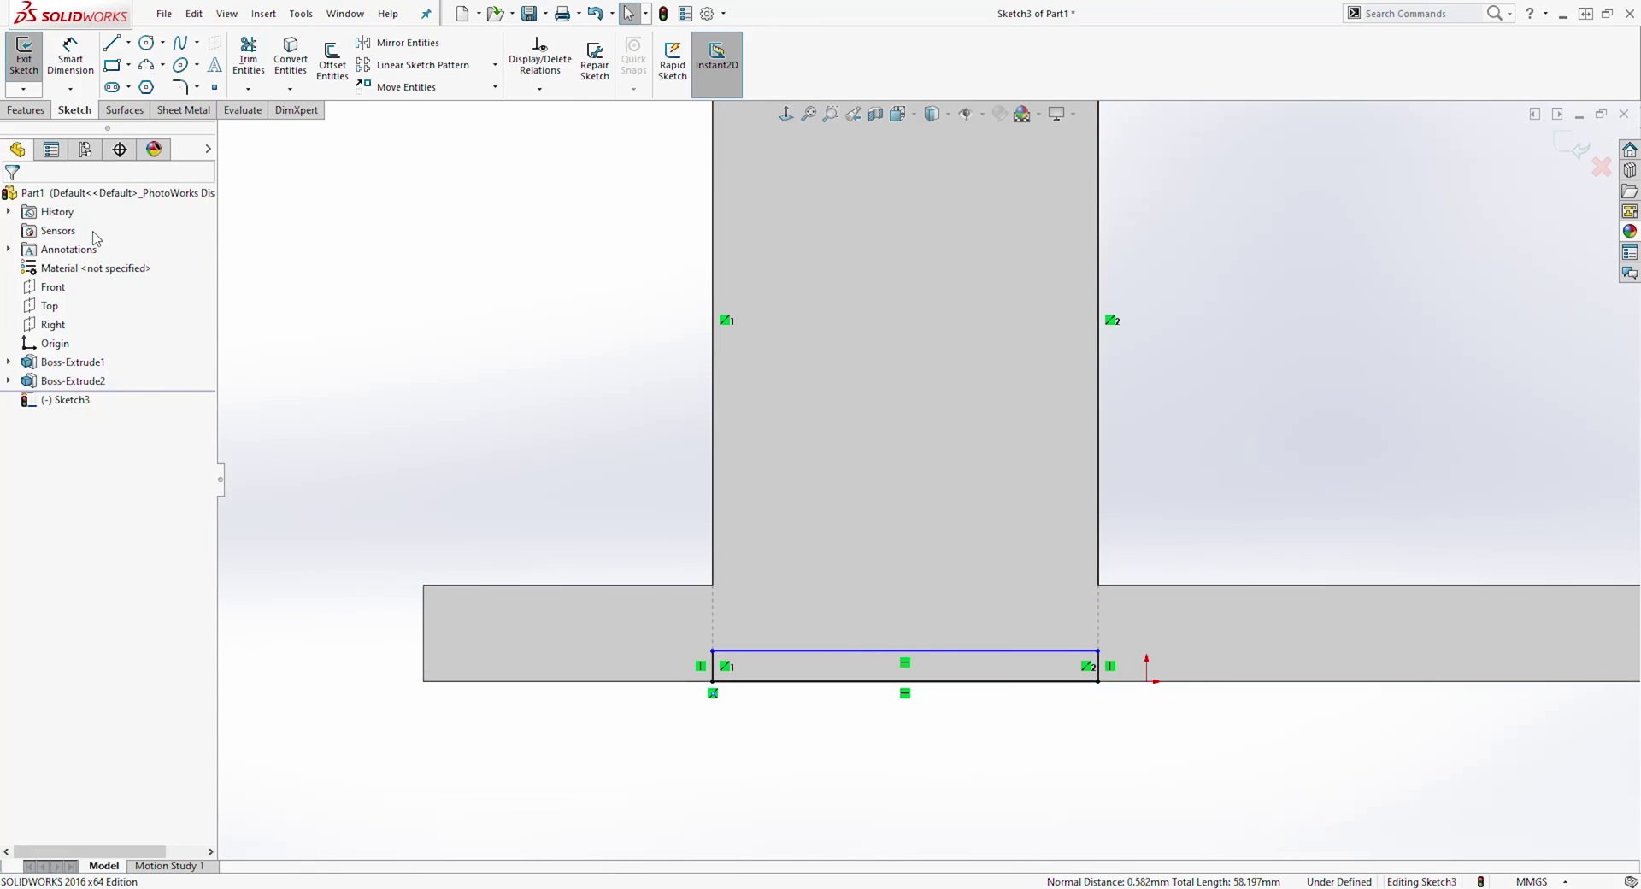
# Dimension the rectangle 3 mm tall and exit the sketch
pyautogui.click(73, 51)
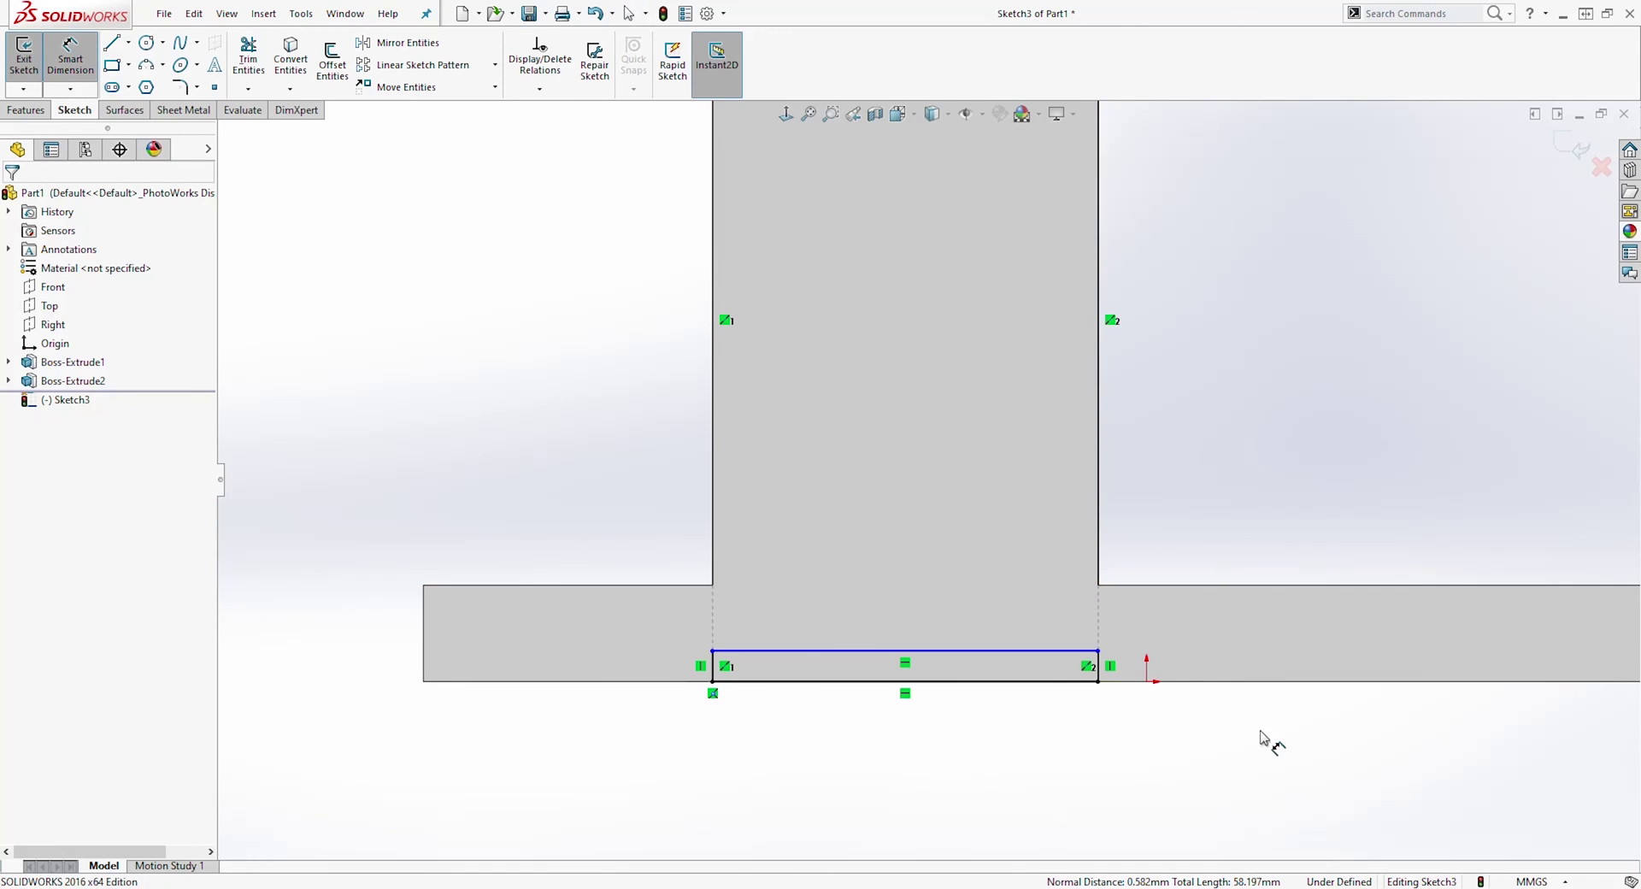
pyautogui.click(1087, 681)
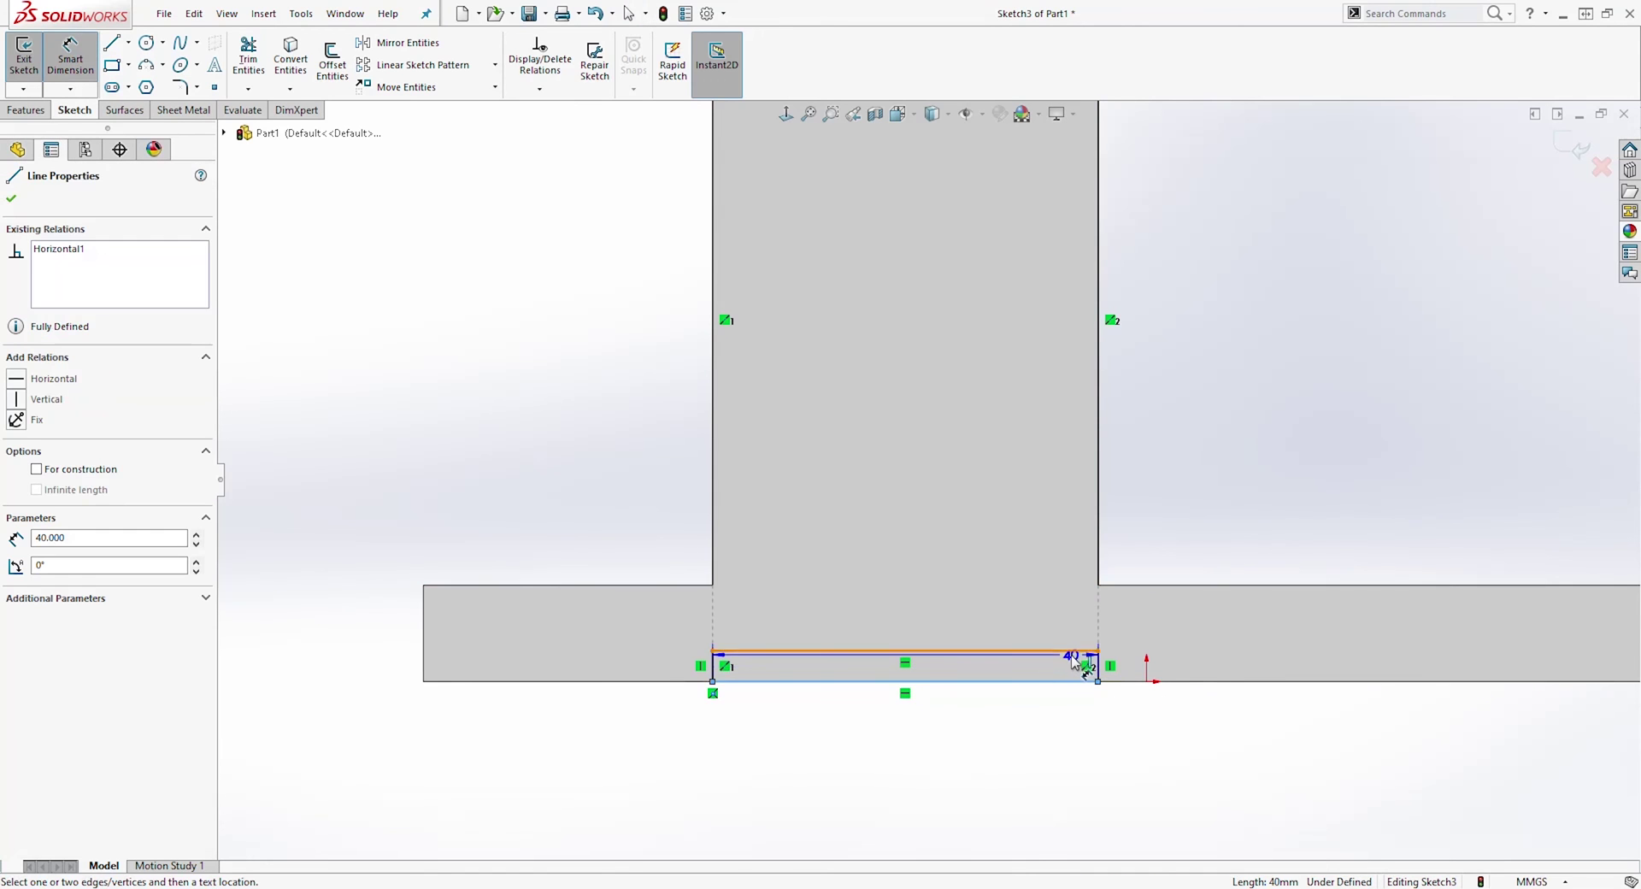
pyautogui.click(1074, 652)
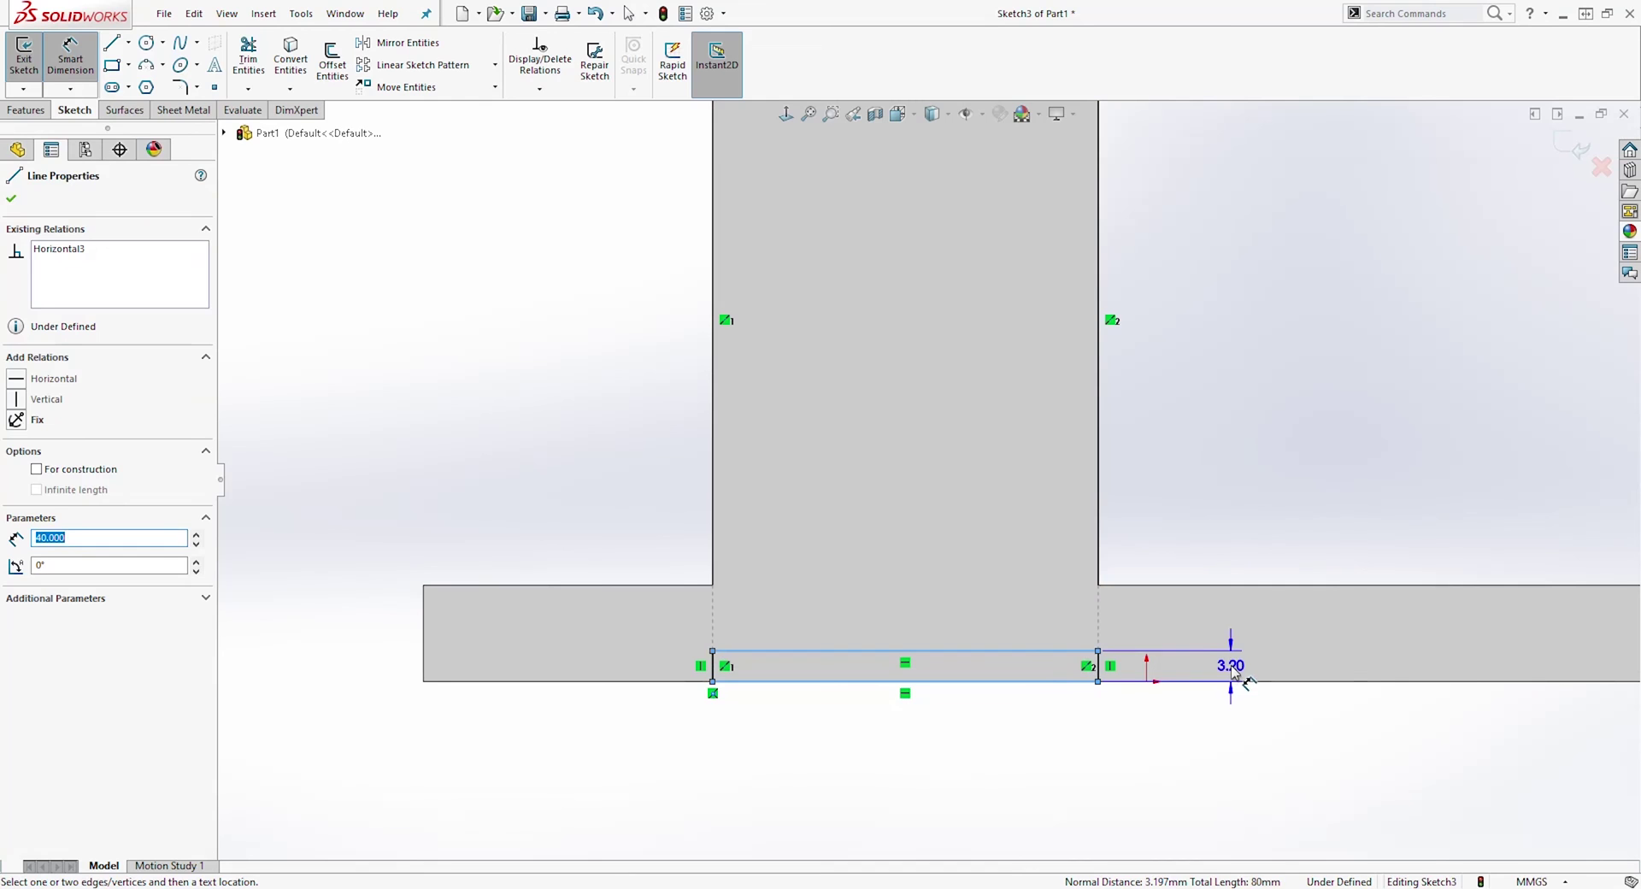
pyautogui.click(1231, 671)
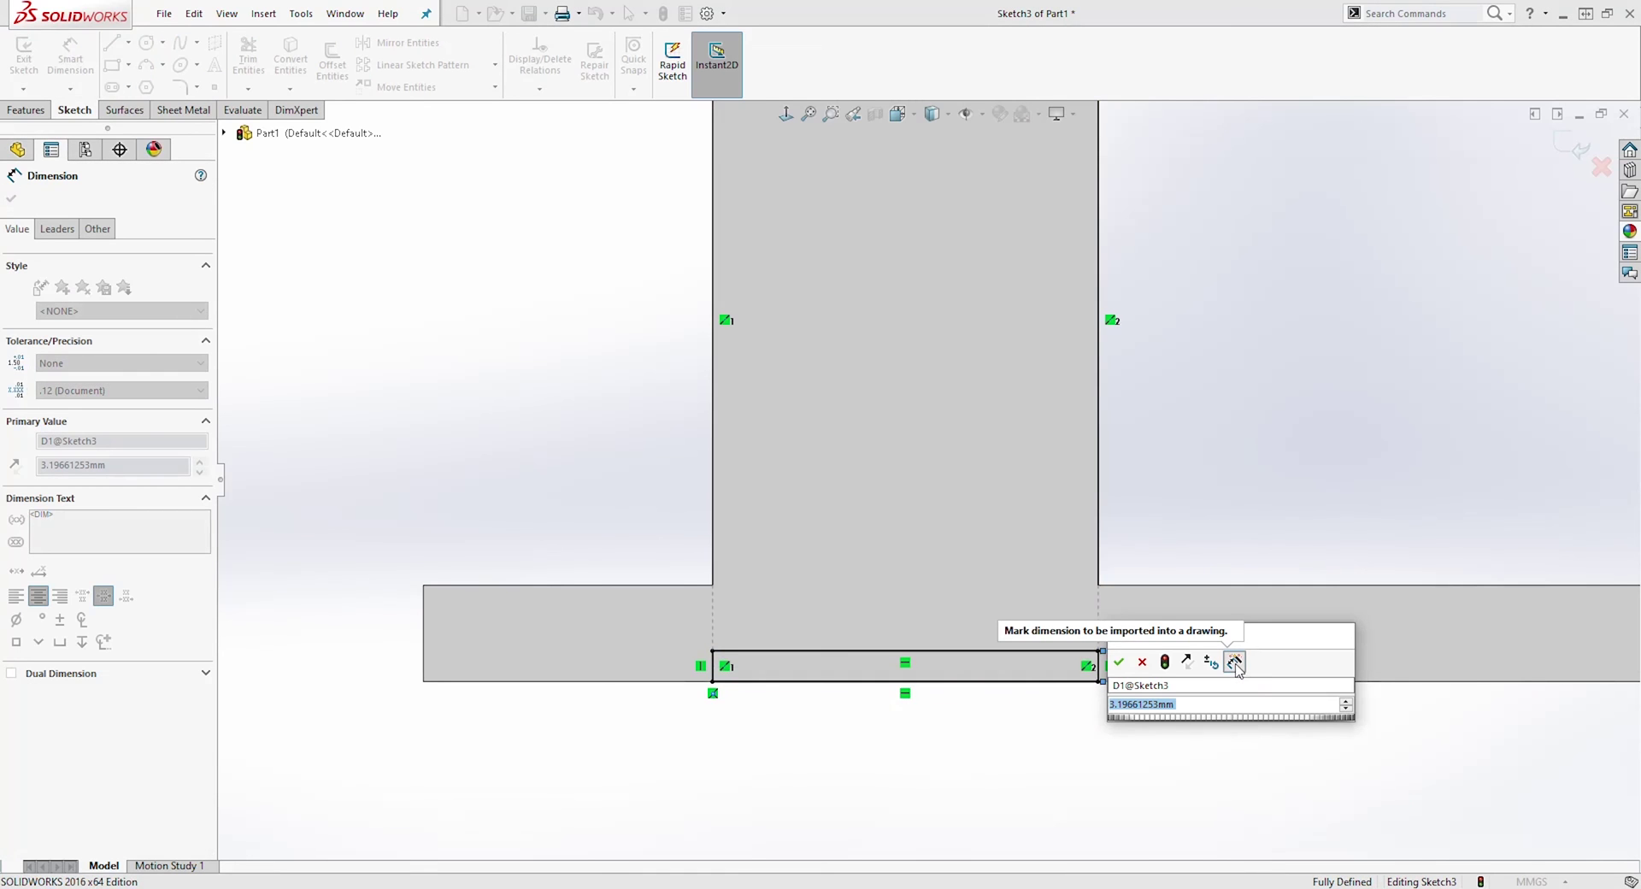
pyautogui.write('3')
pyautogui.press('Return')
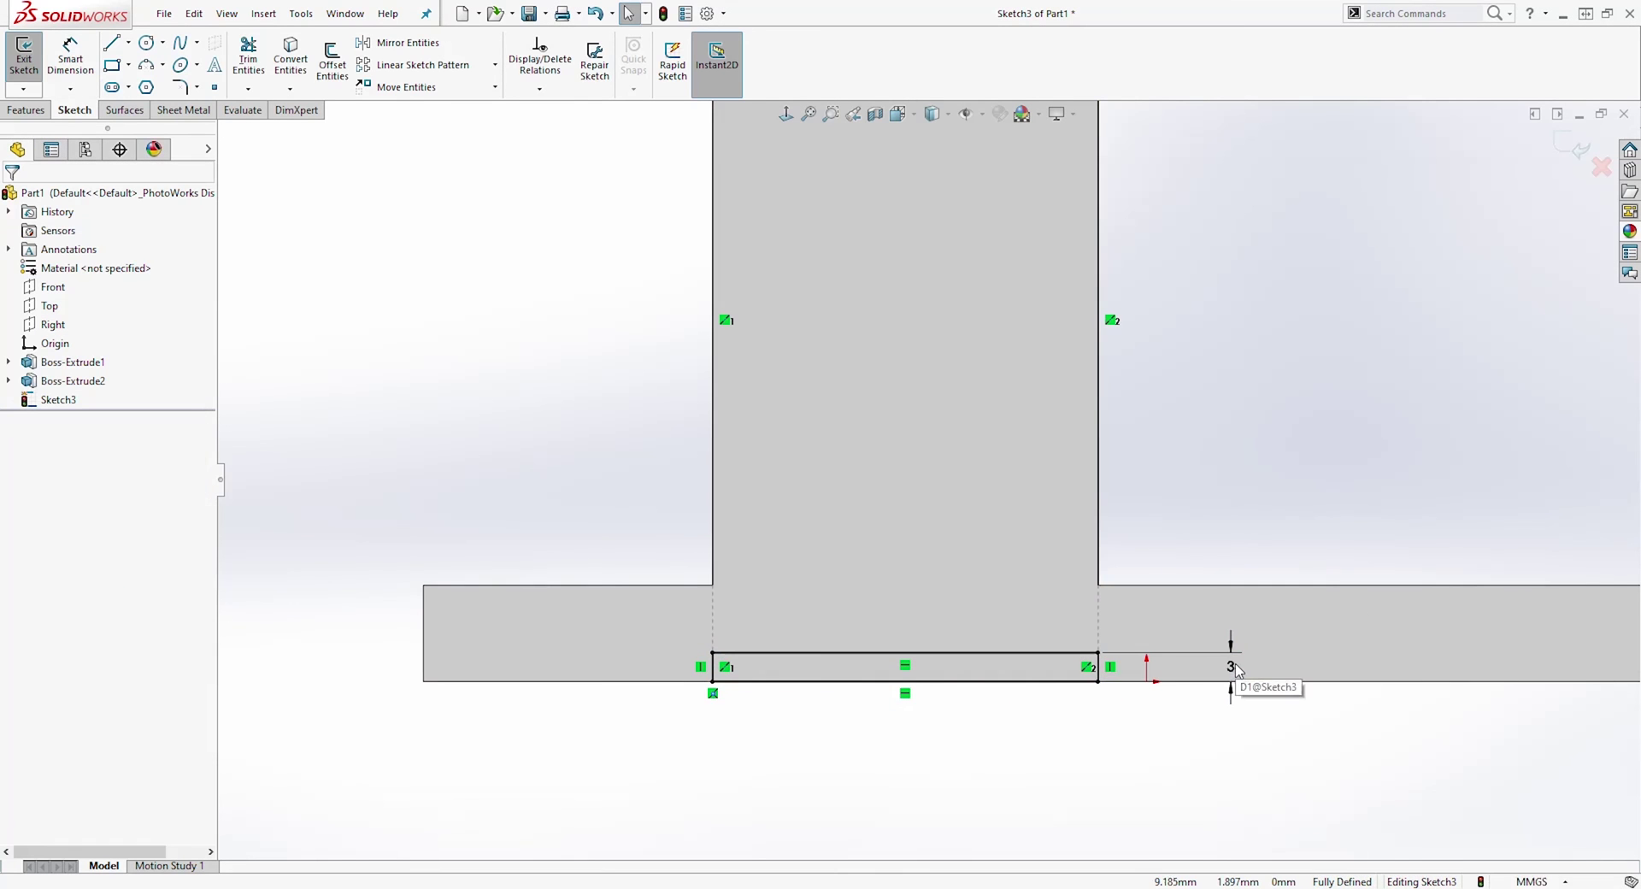
pyautogui.click(1562, 147)
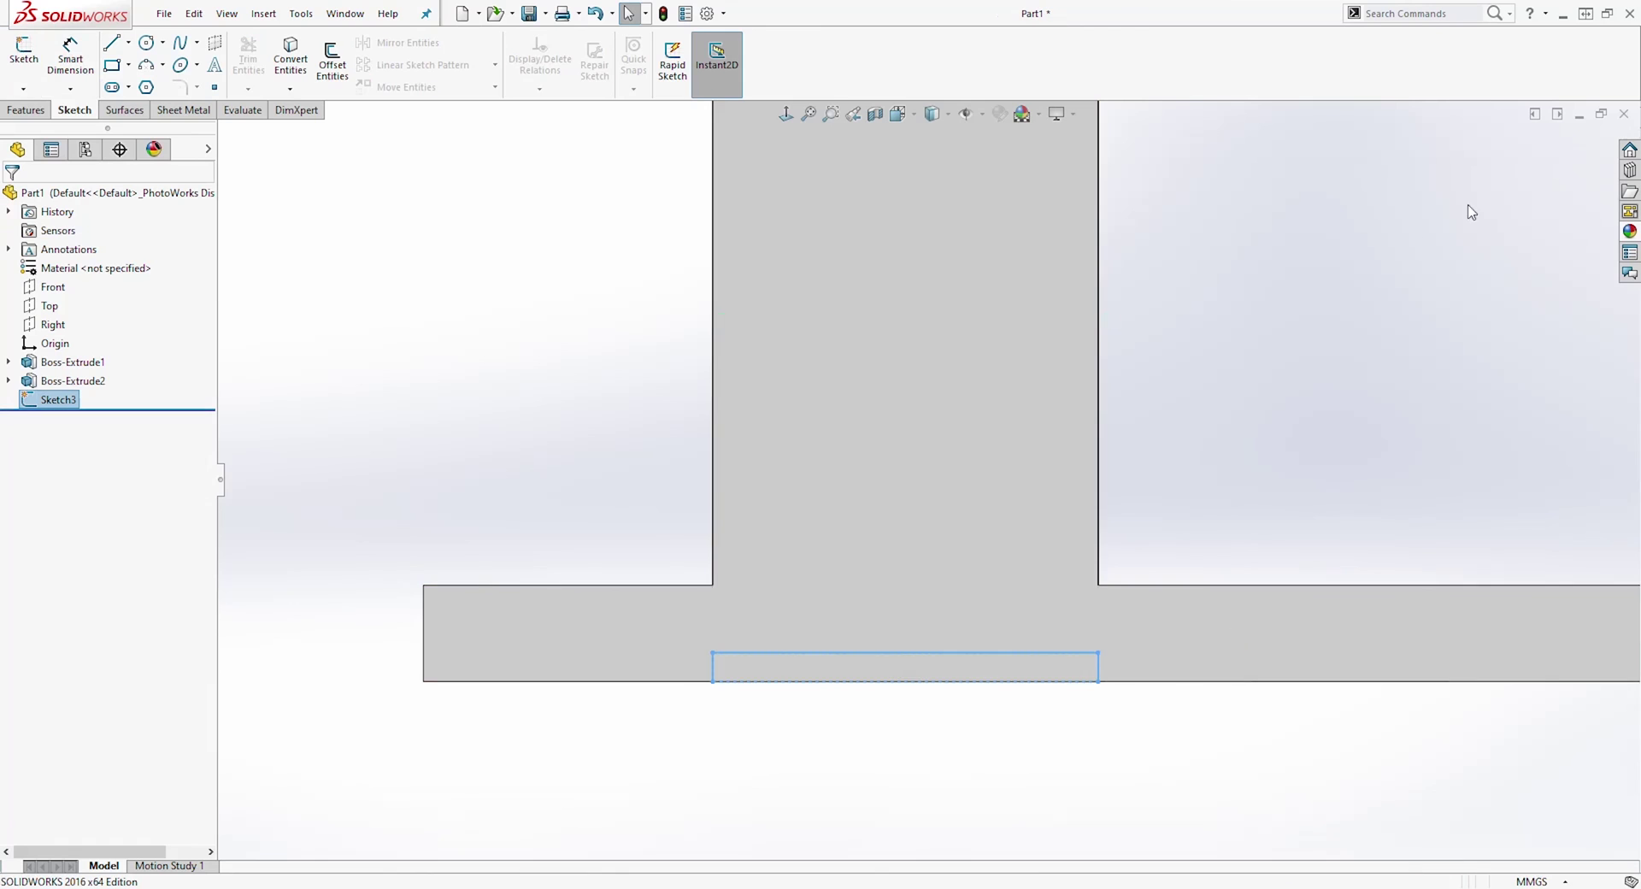
# Cut-extrude the 3 mm rectangle Through All, after first trying Up To Next
pyautogui.click(31, 111)
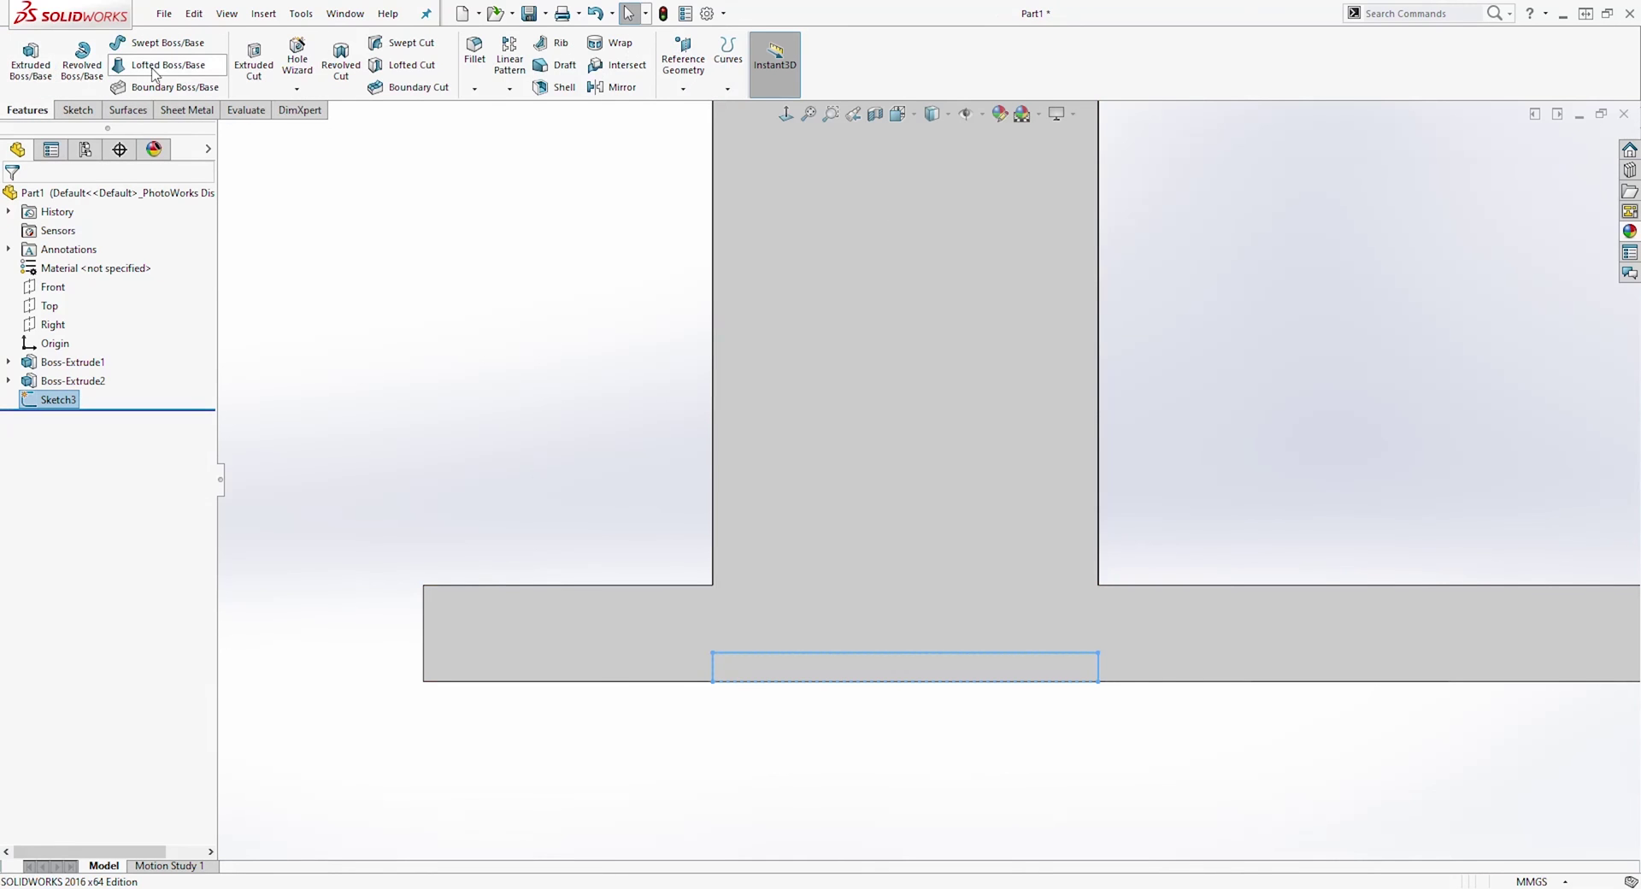
pyautogui.click(256, 72)
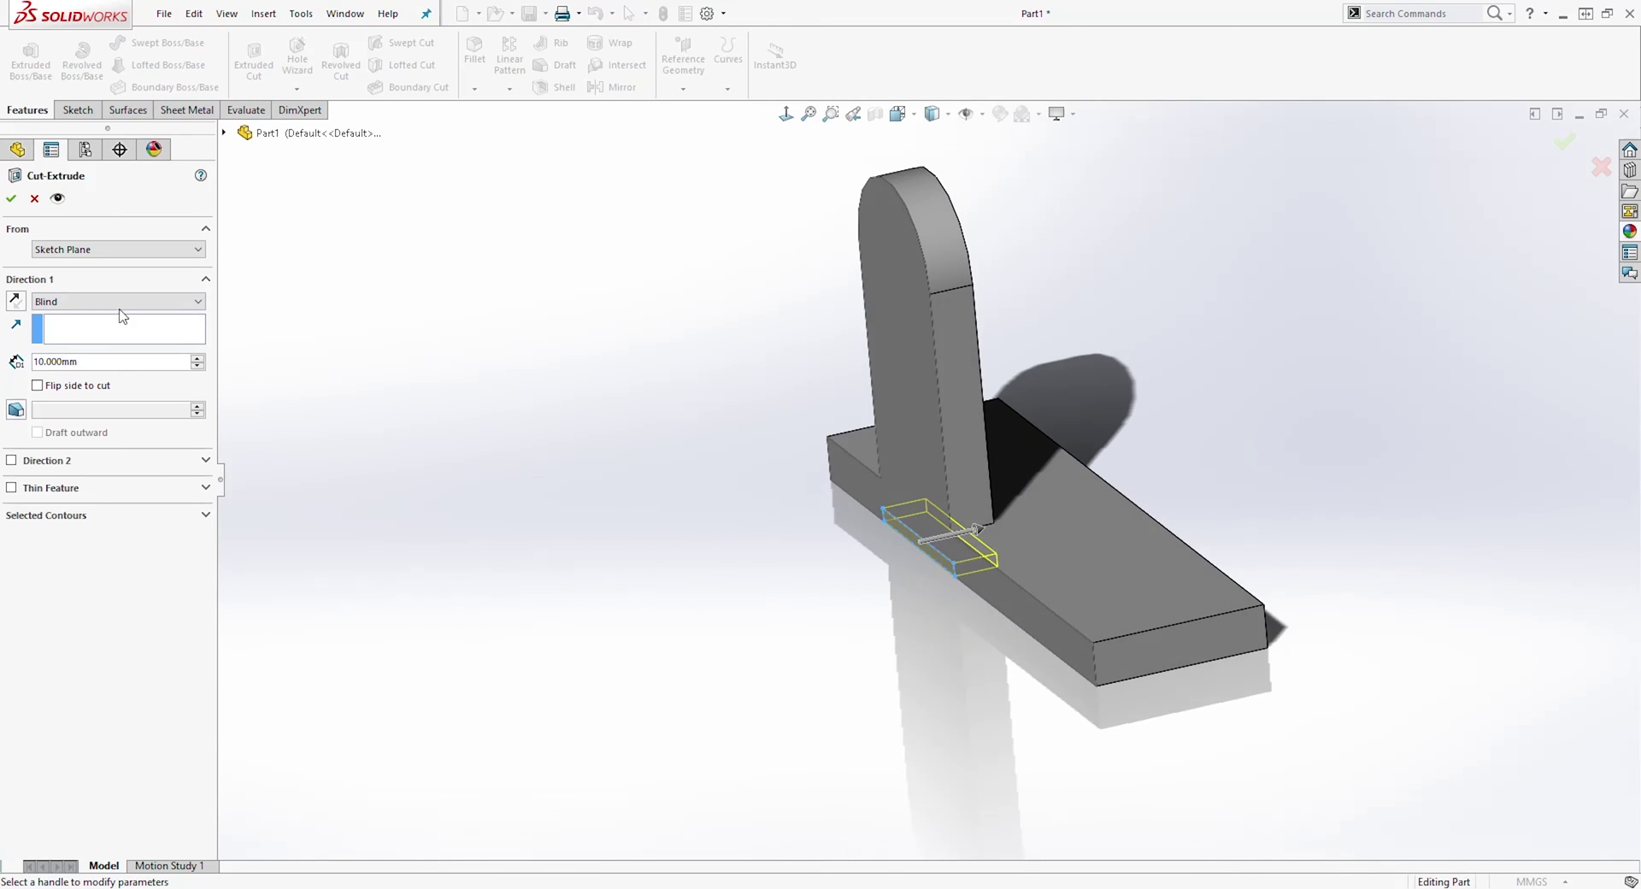
pyautogui.click(130, 304)
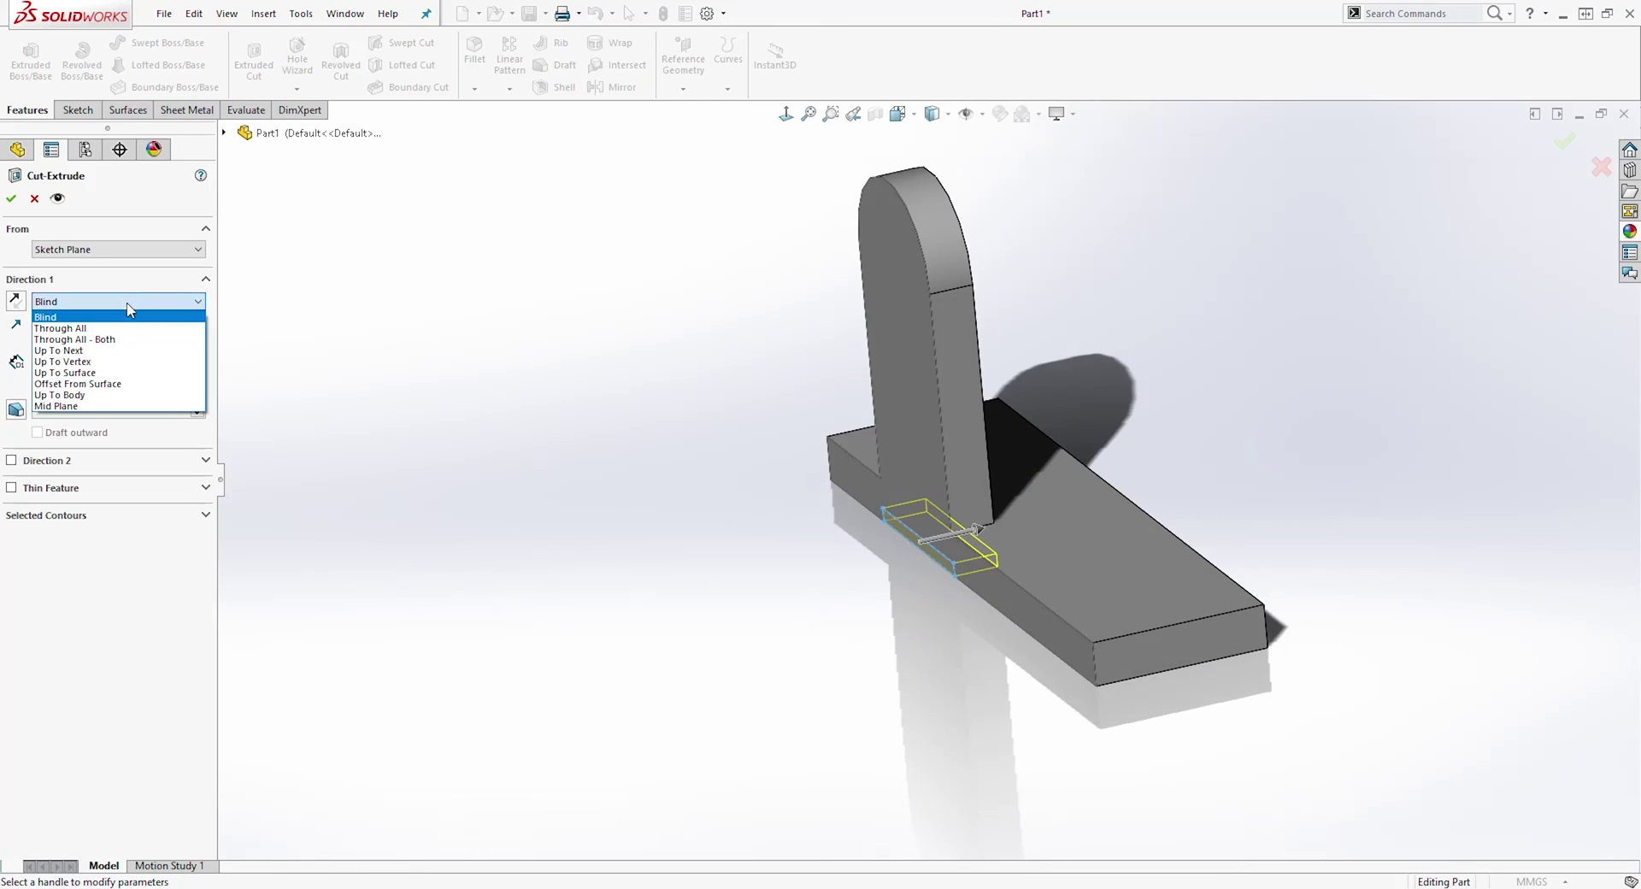
pyautogui.click(90, 350)
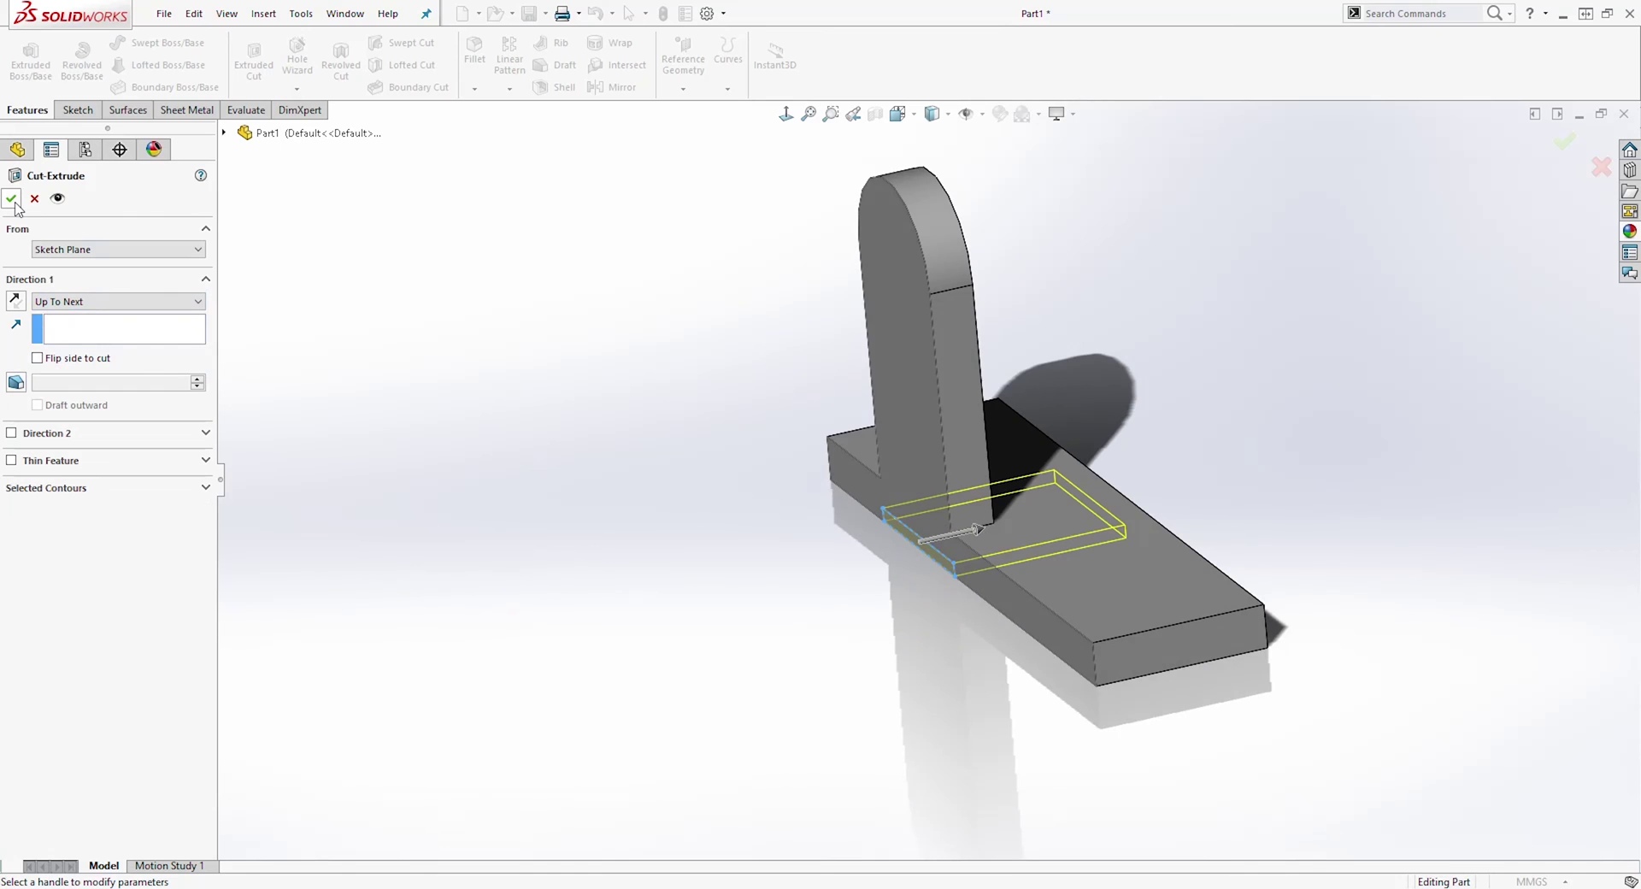
pyautogui.click(90, 303)
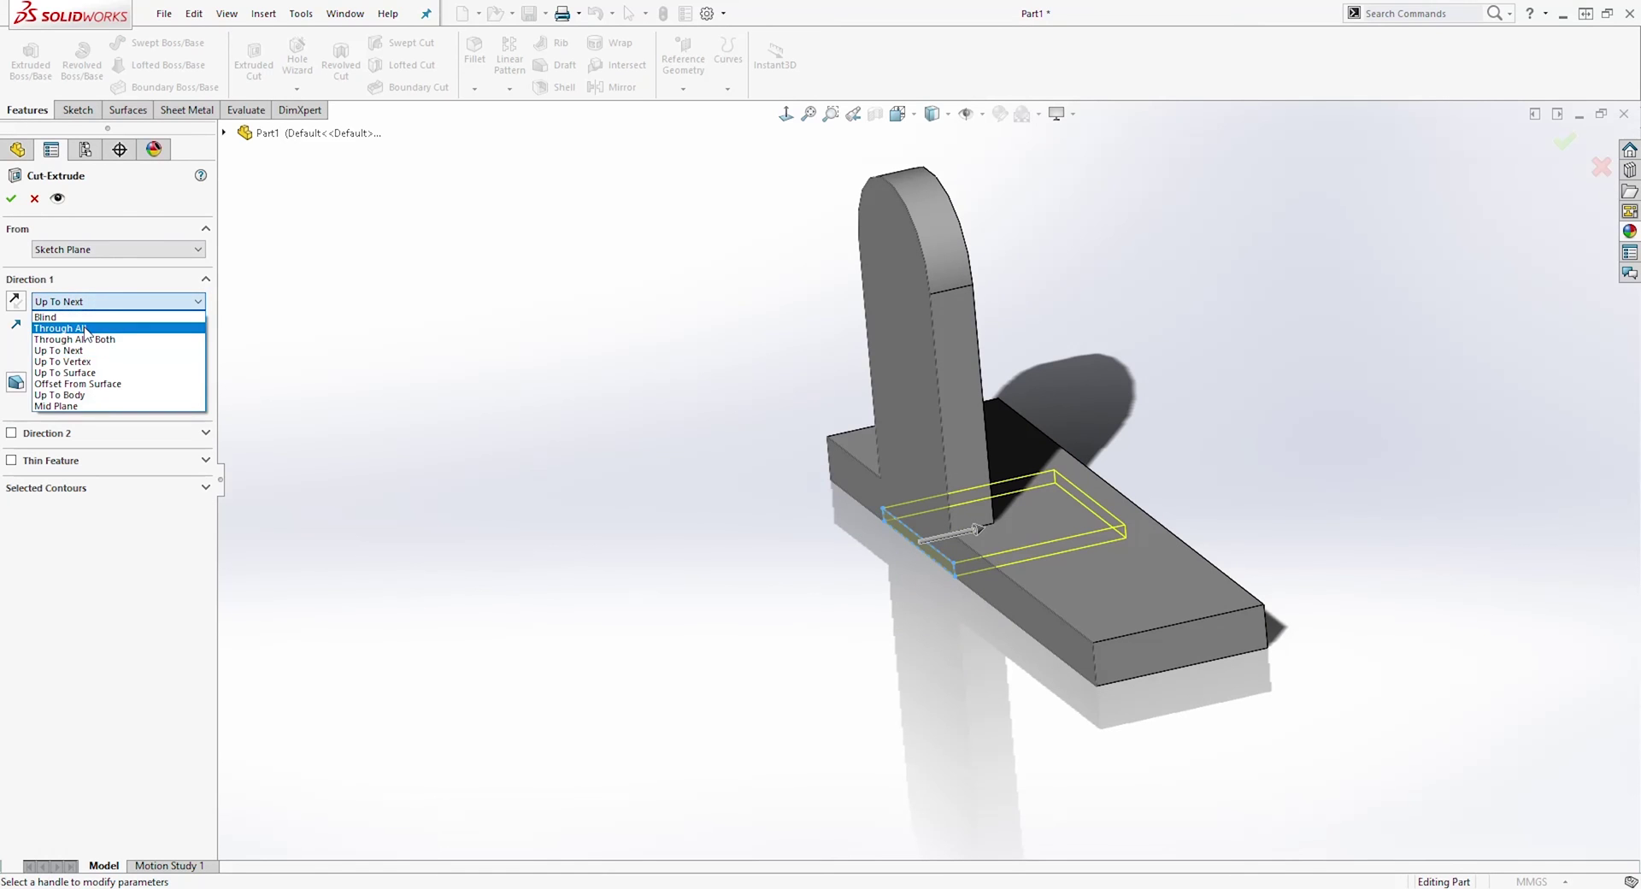
pyautogui.click(80, 328)
pyautogui.click(11, 200)
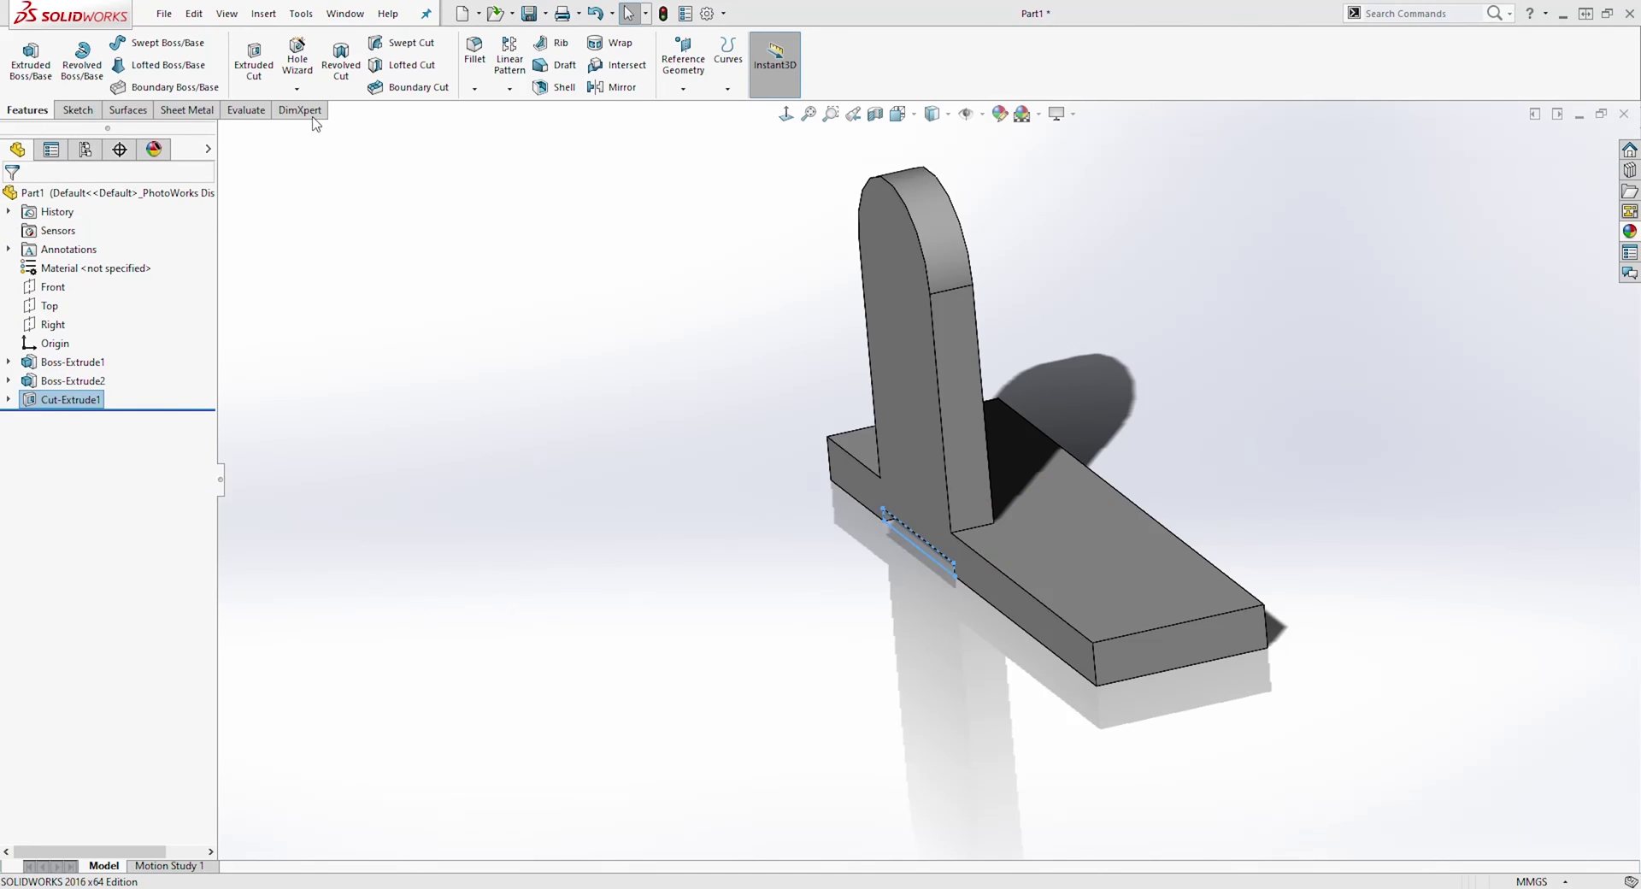
# Define an M5 hex-bolt counterbore in Hole Wizard and pick the upright's front face for it
pyautogui.click(298, 90)
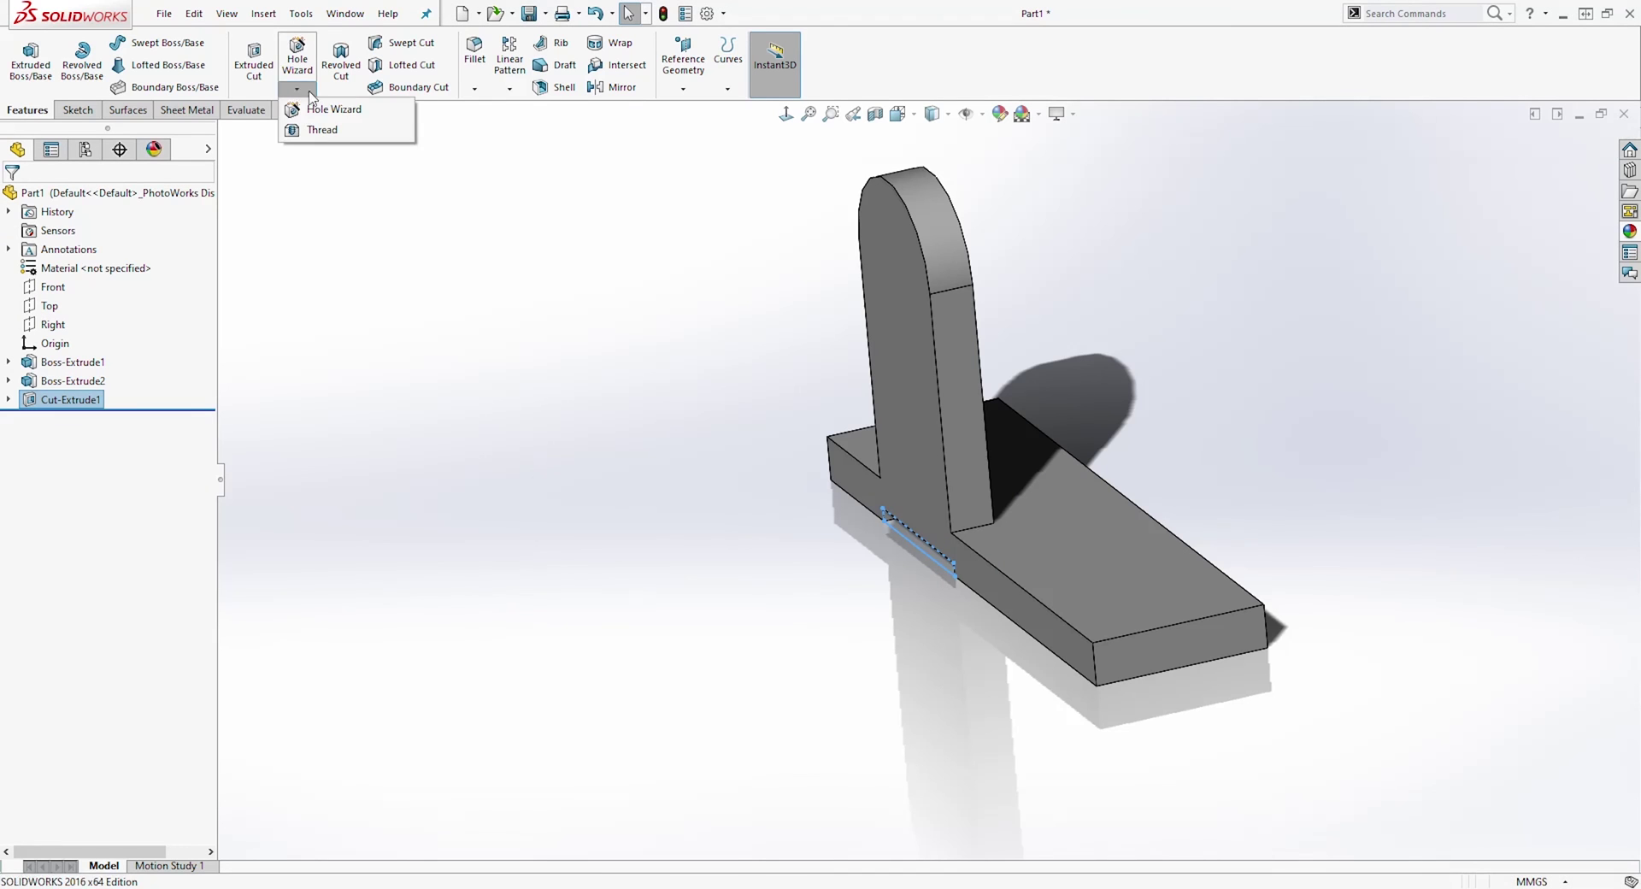
pyautogui.click(353, 111)
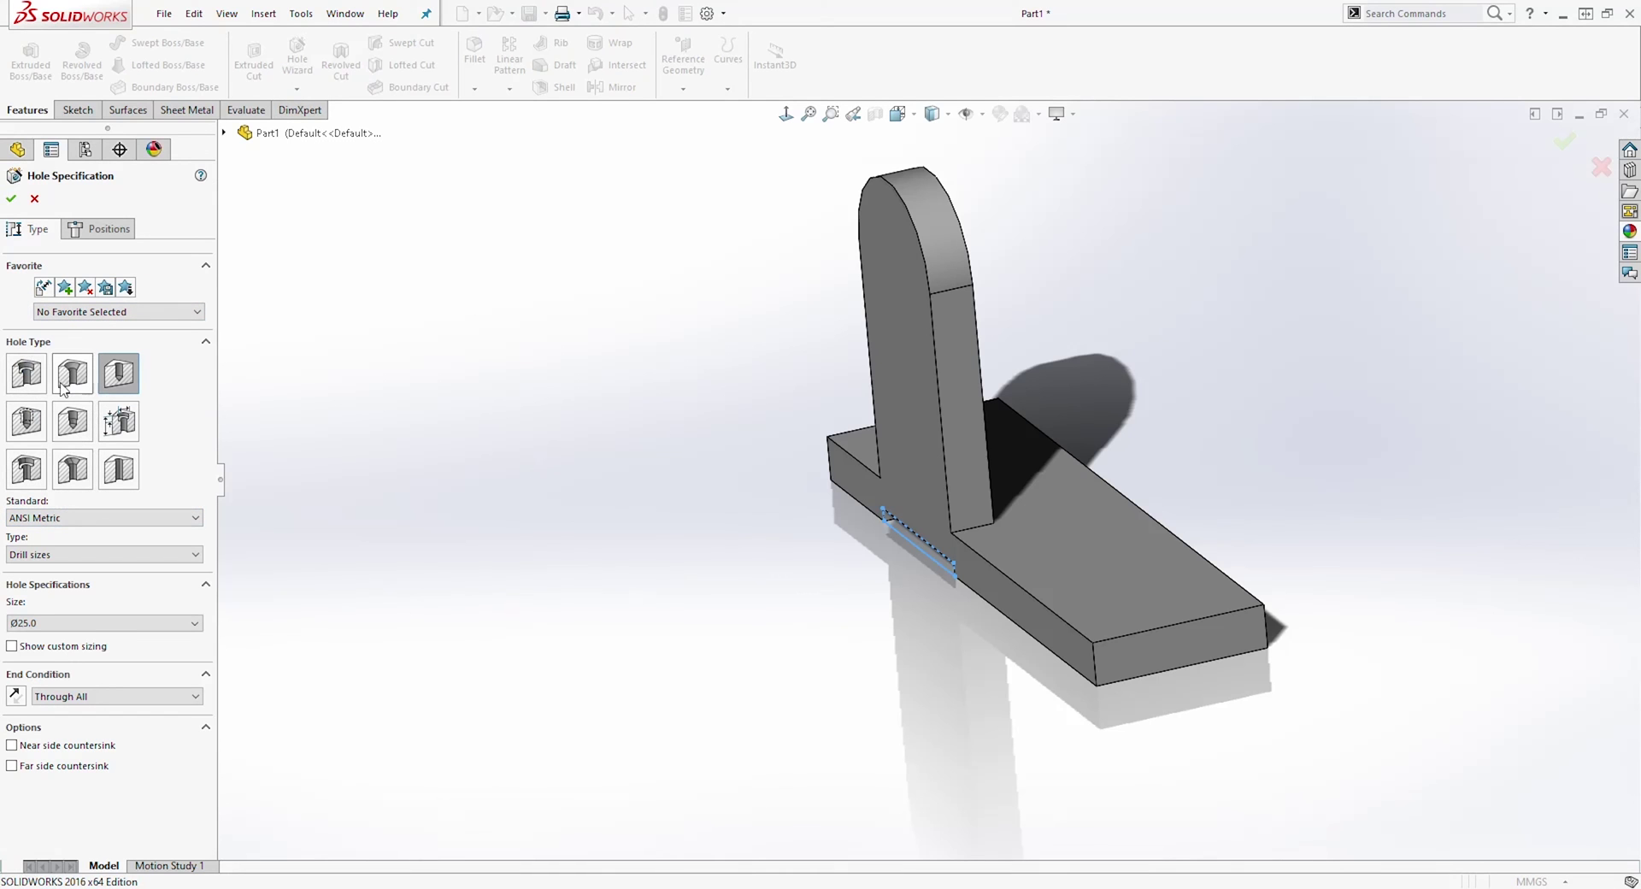
pyautogui.click(29, 374)
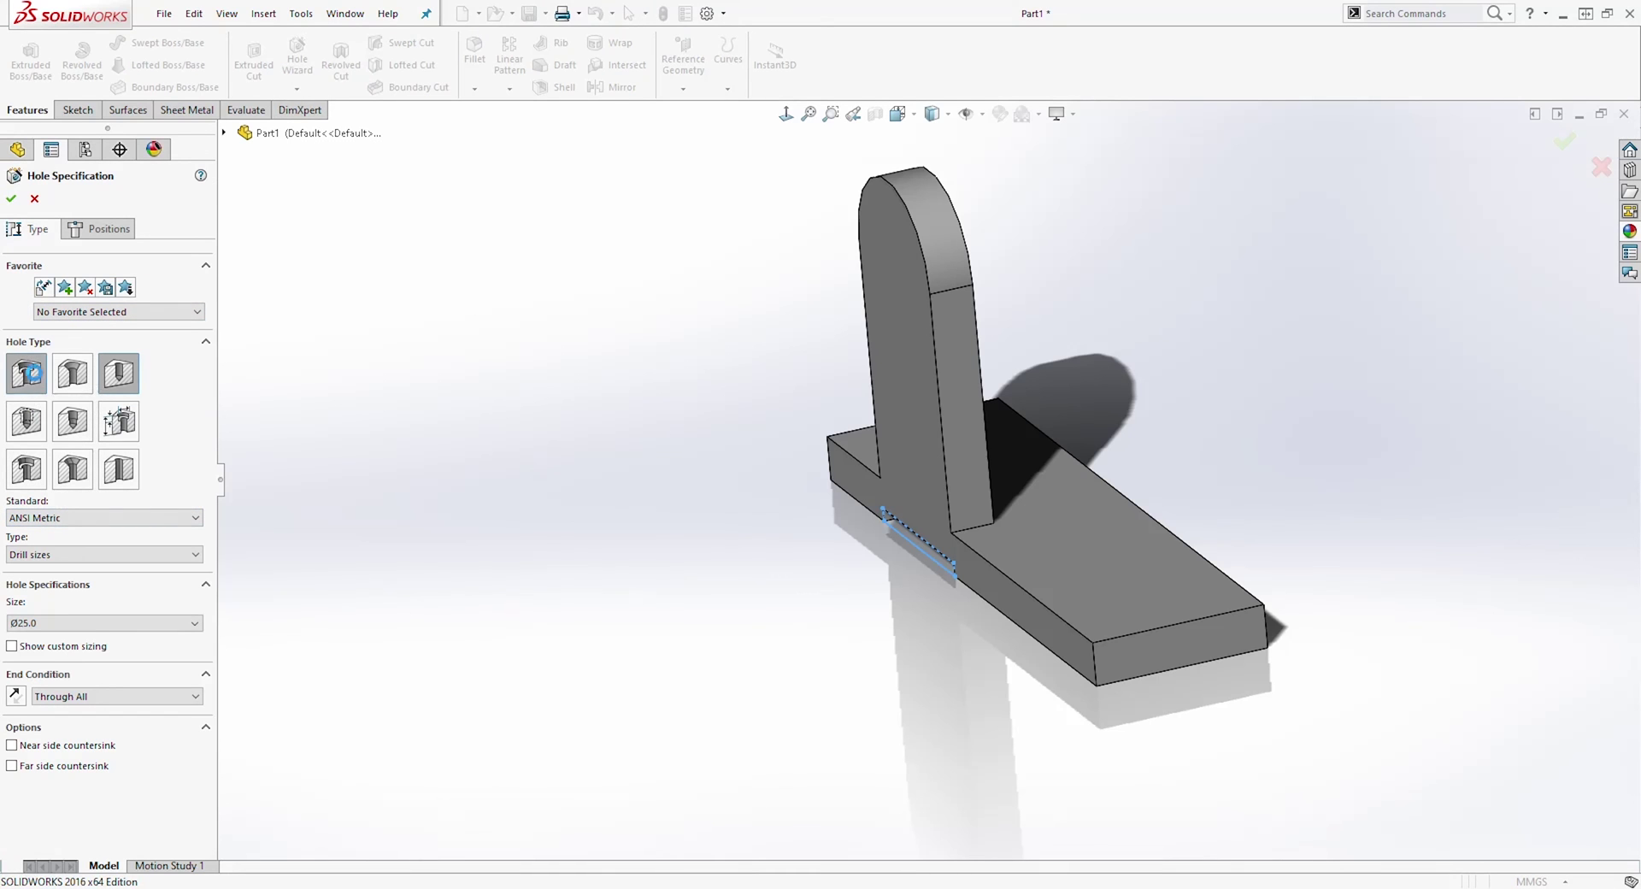
pyautogui.moveTo(770, 415); pyautogui.dragTo(807, 413, button='middle')
pyautogui.click(109, 232)
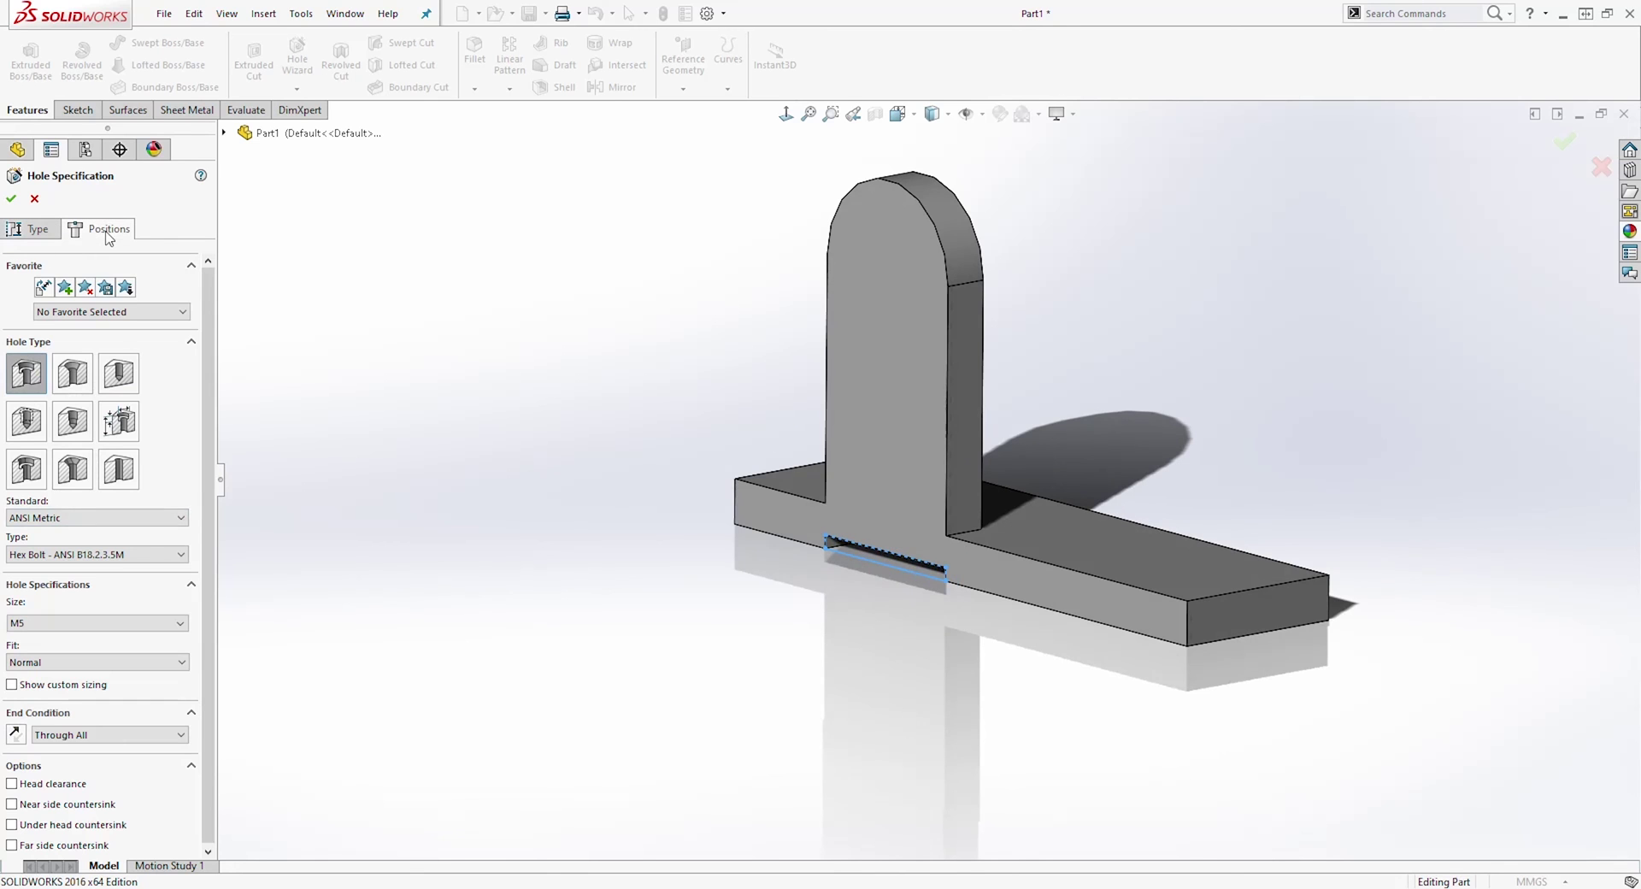
pyautogui.click(876, 280)
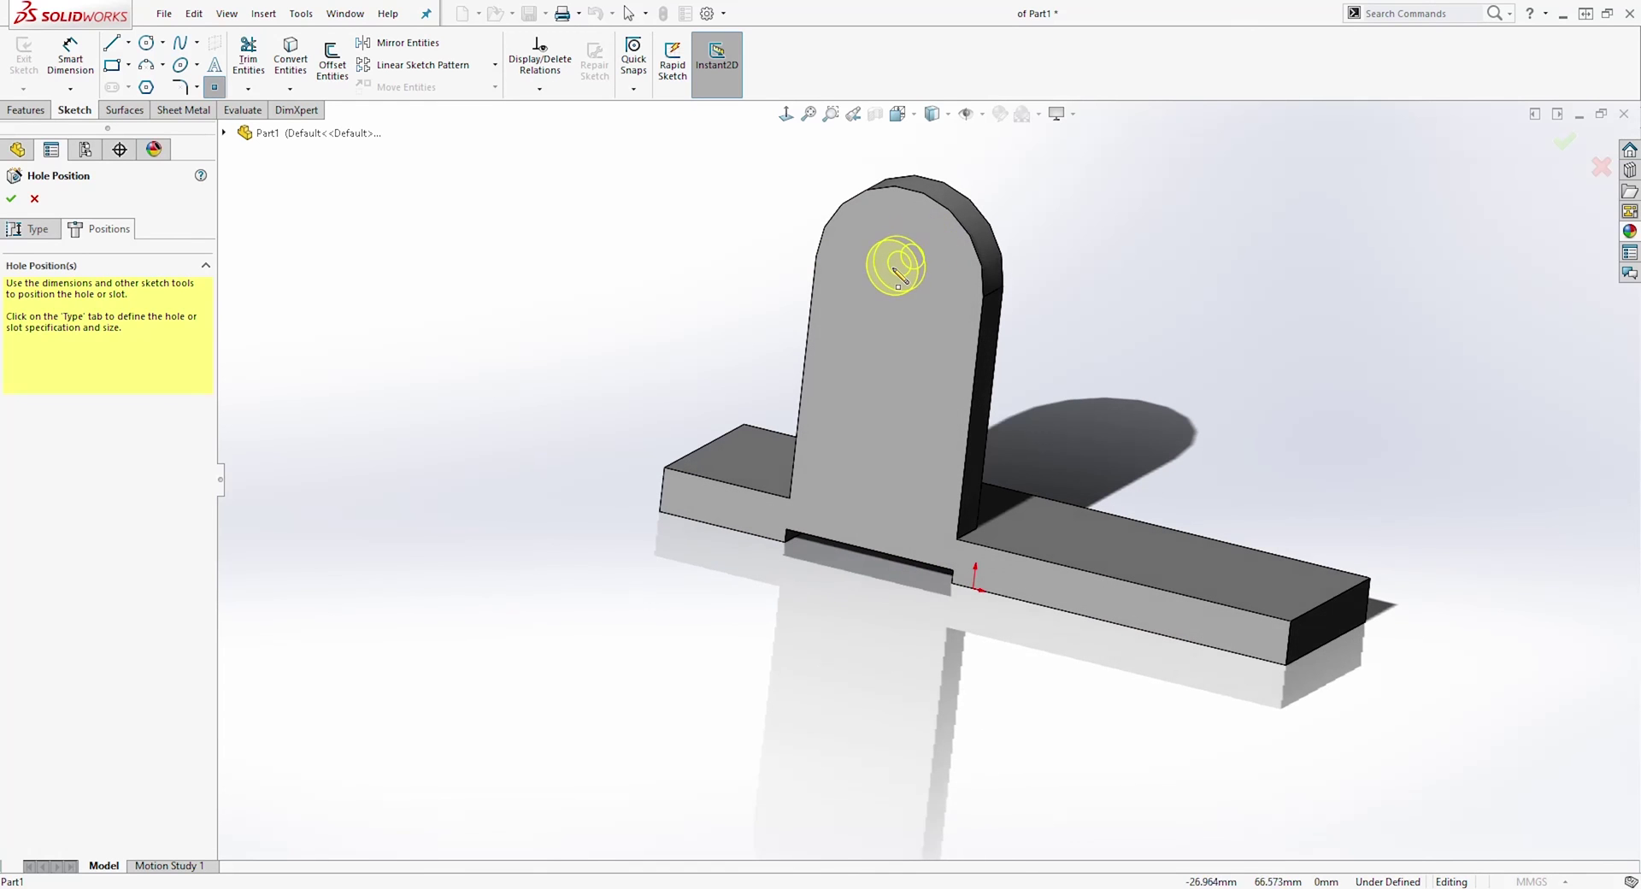
# Place the hole centre on the upright and make it concentric with the rounded top edge
pyautogui.click(895, 262)
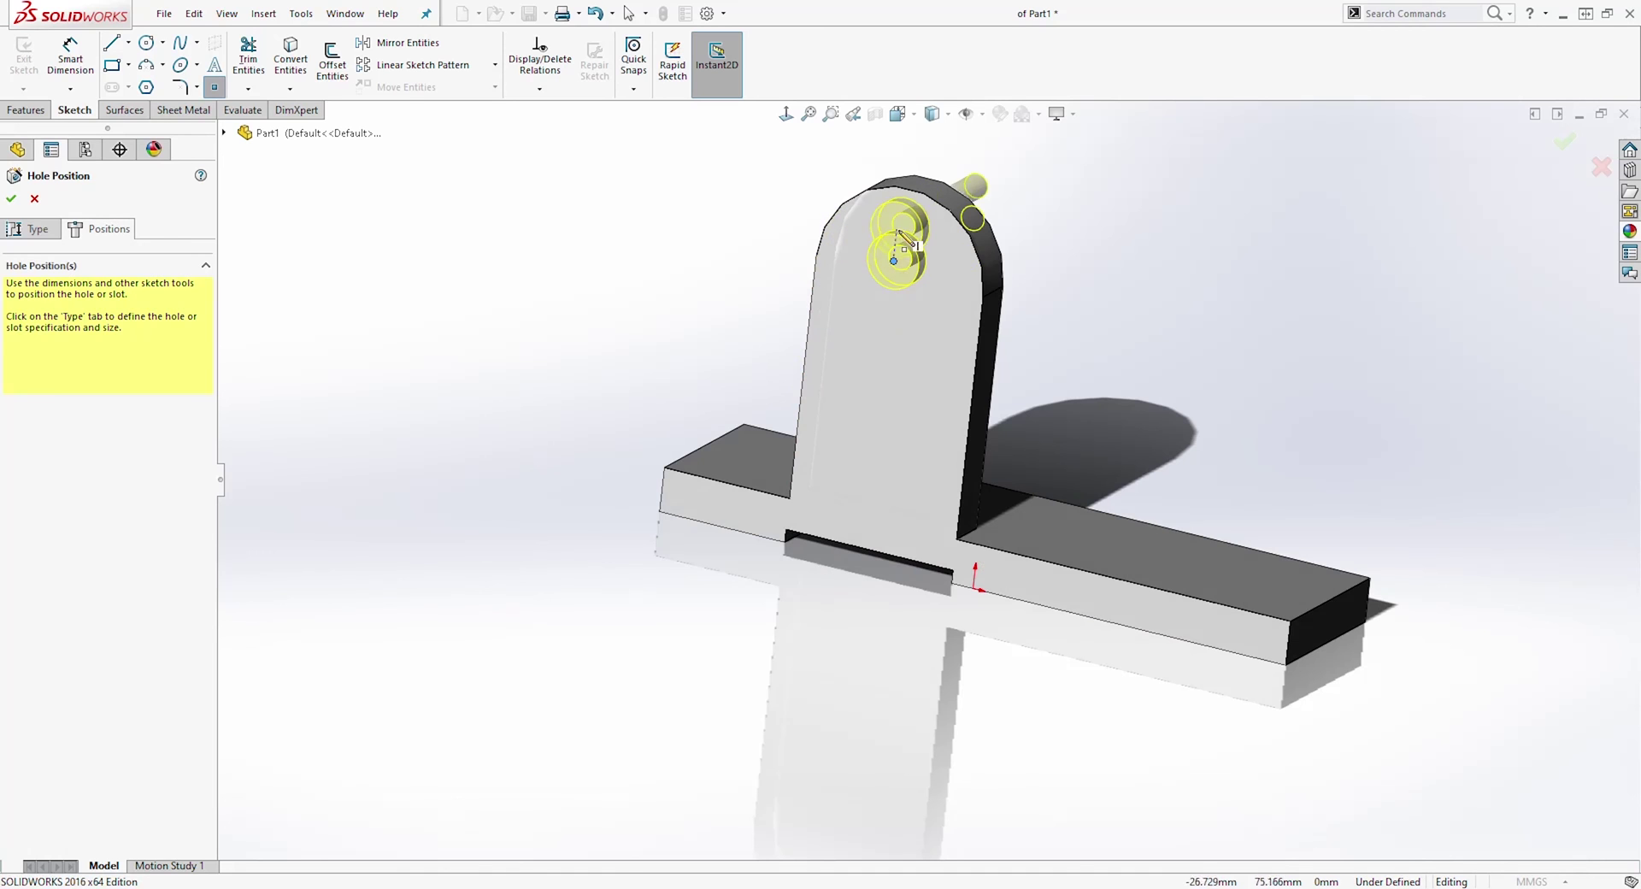
pyautogui.press('Escape')
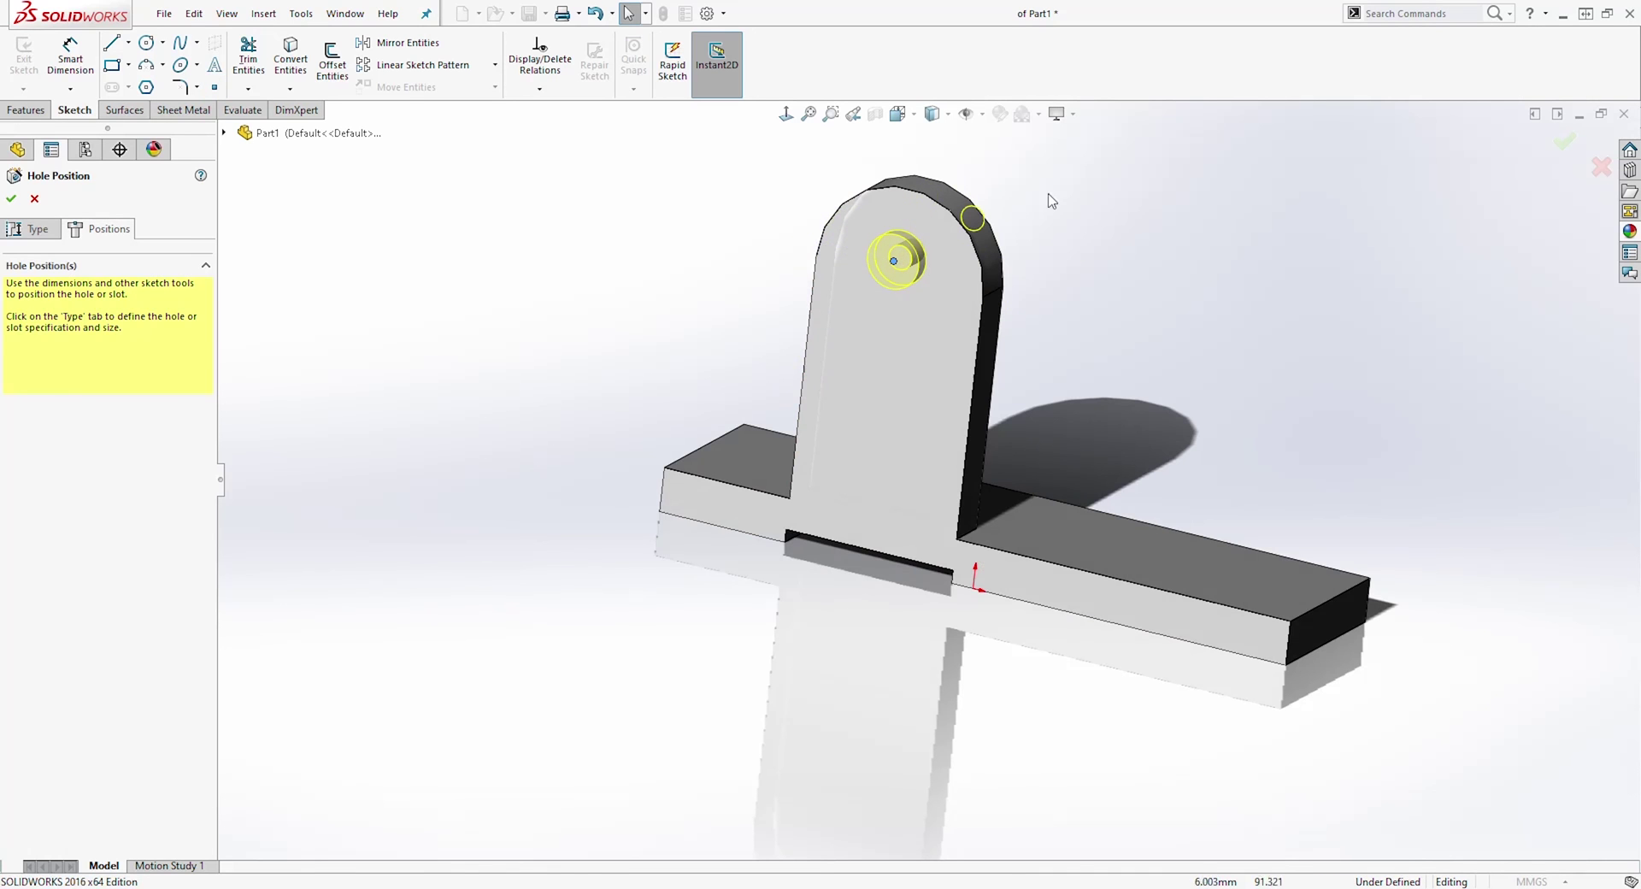
pyautogui.scroll(-3, 1000, 217)
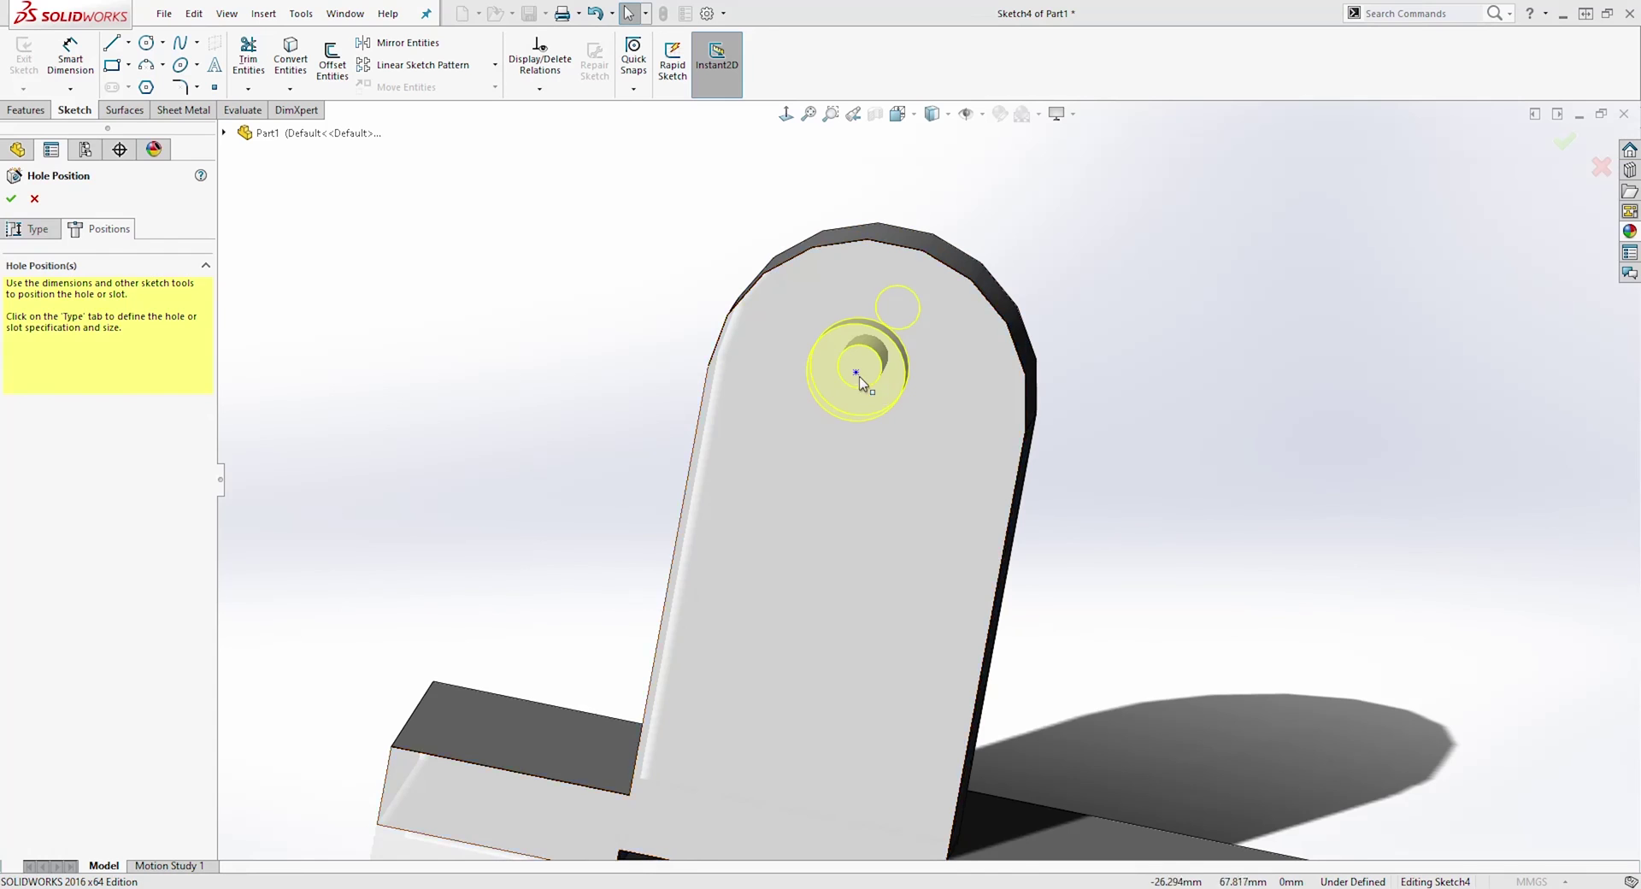
pyautogui.click(858, 375)
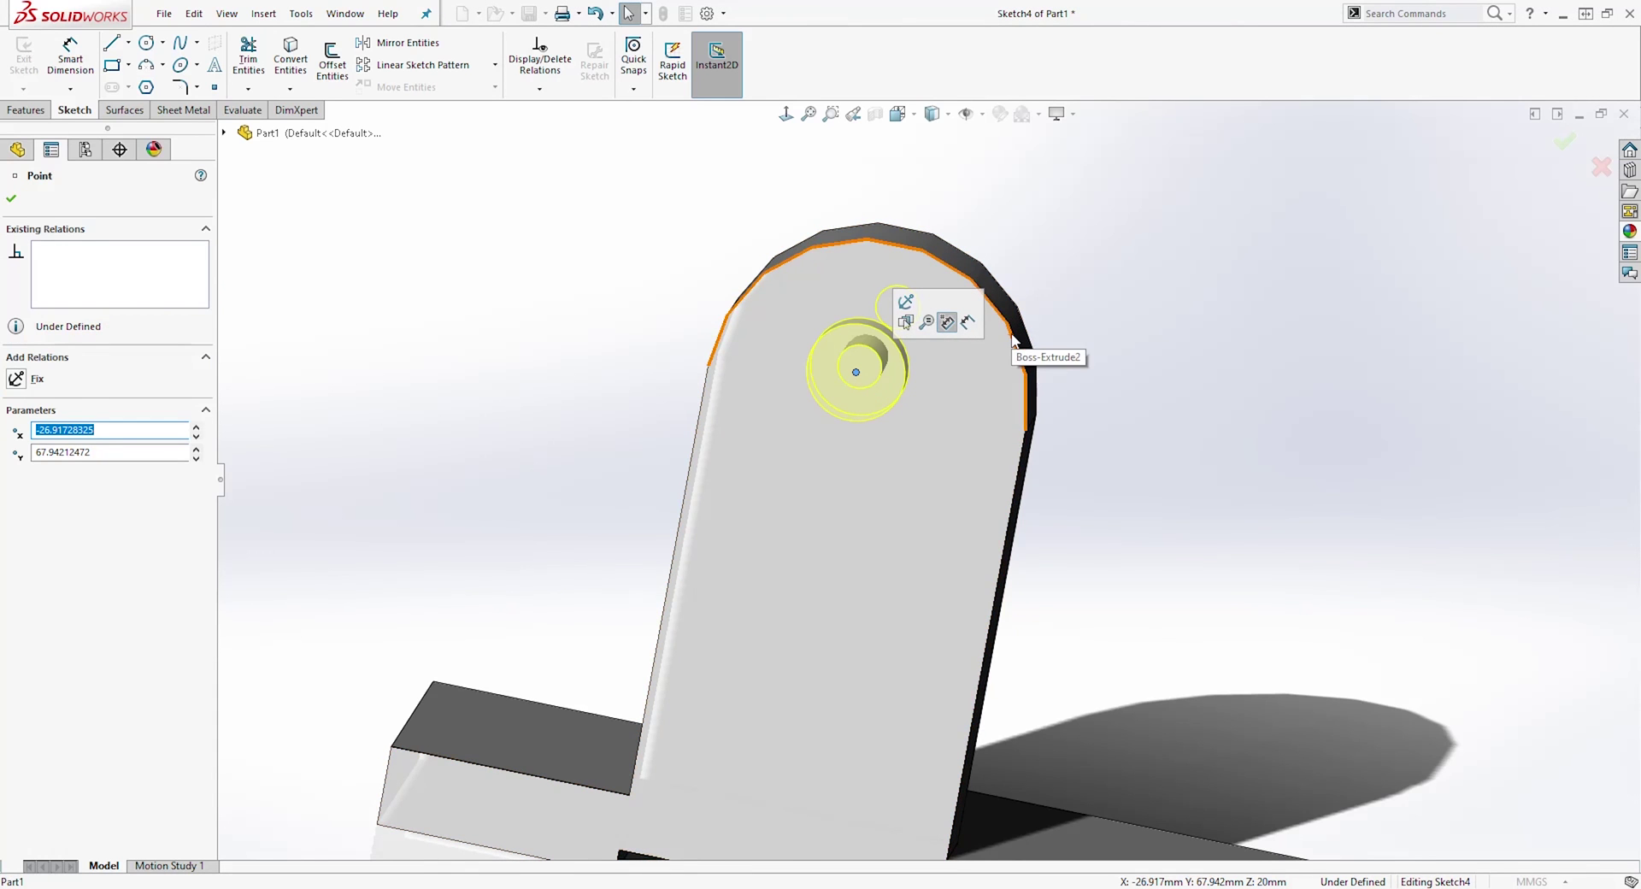
pyautogui.keyDown('ctrl'); pyautogui.click(1013, 341); pyautogui.keyUp('ctrl')
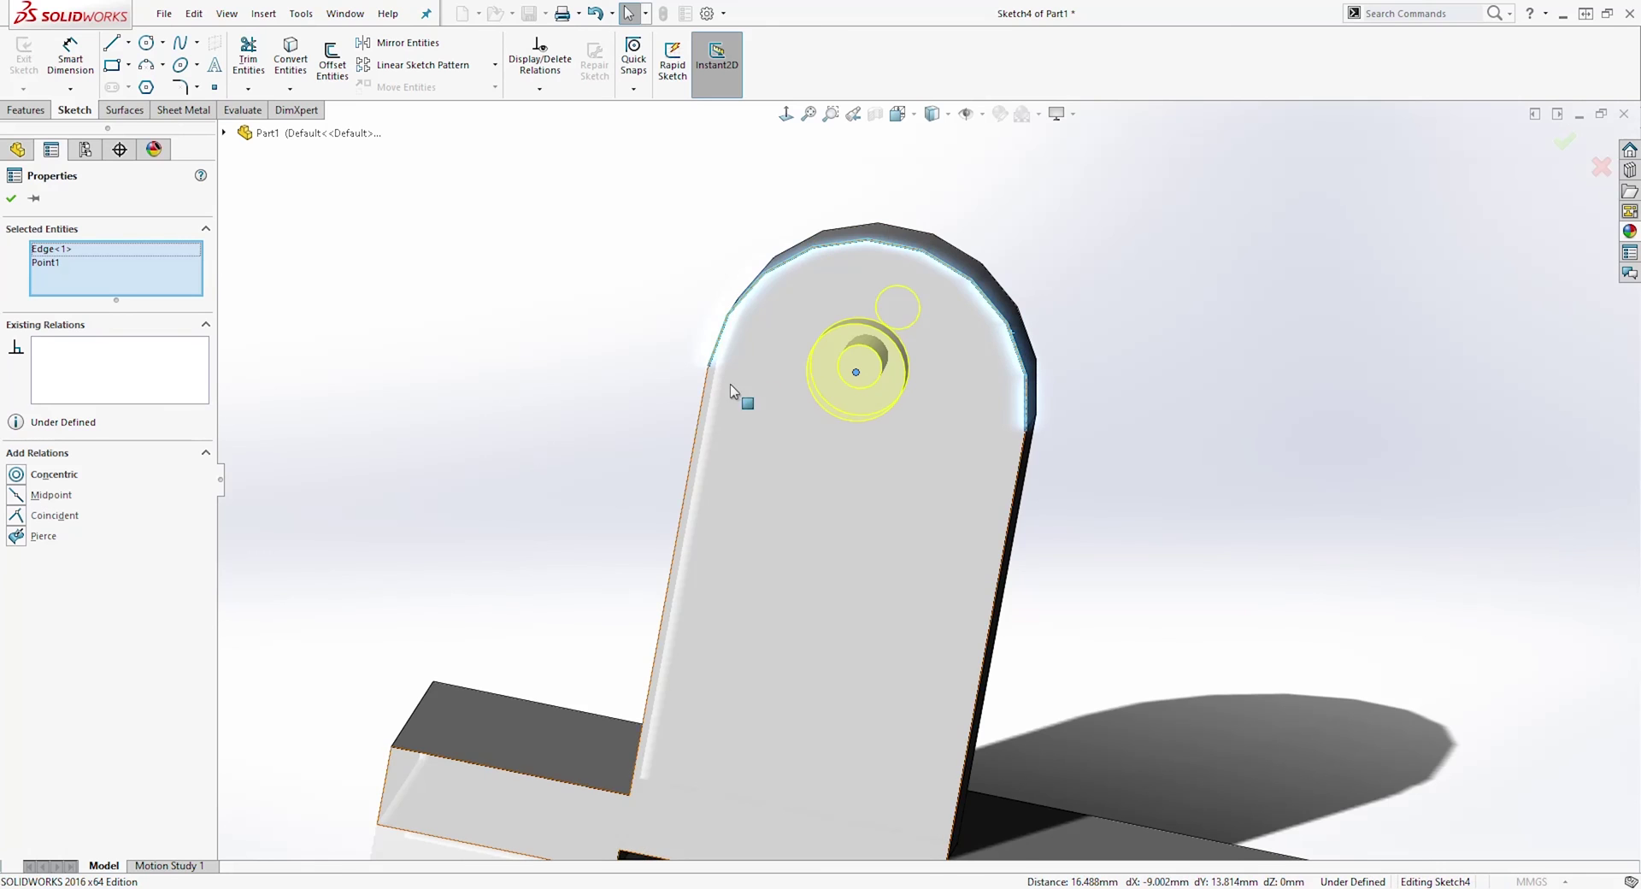
pyautogui.click(16, 475)
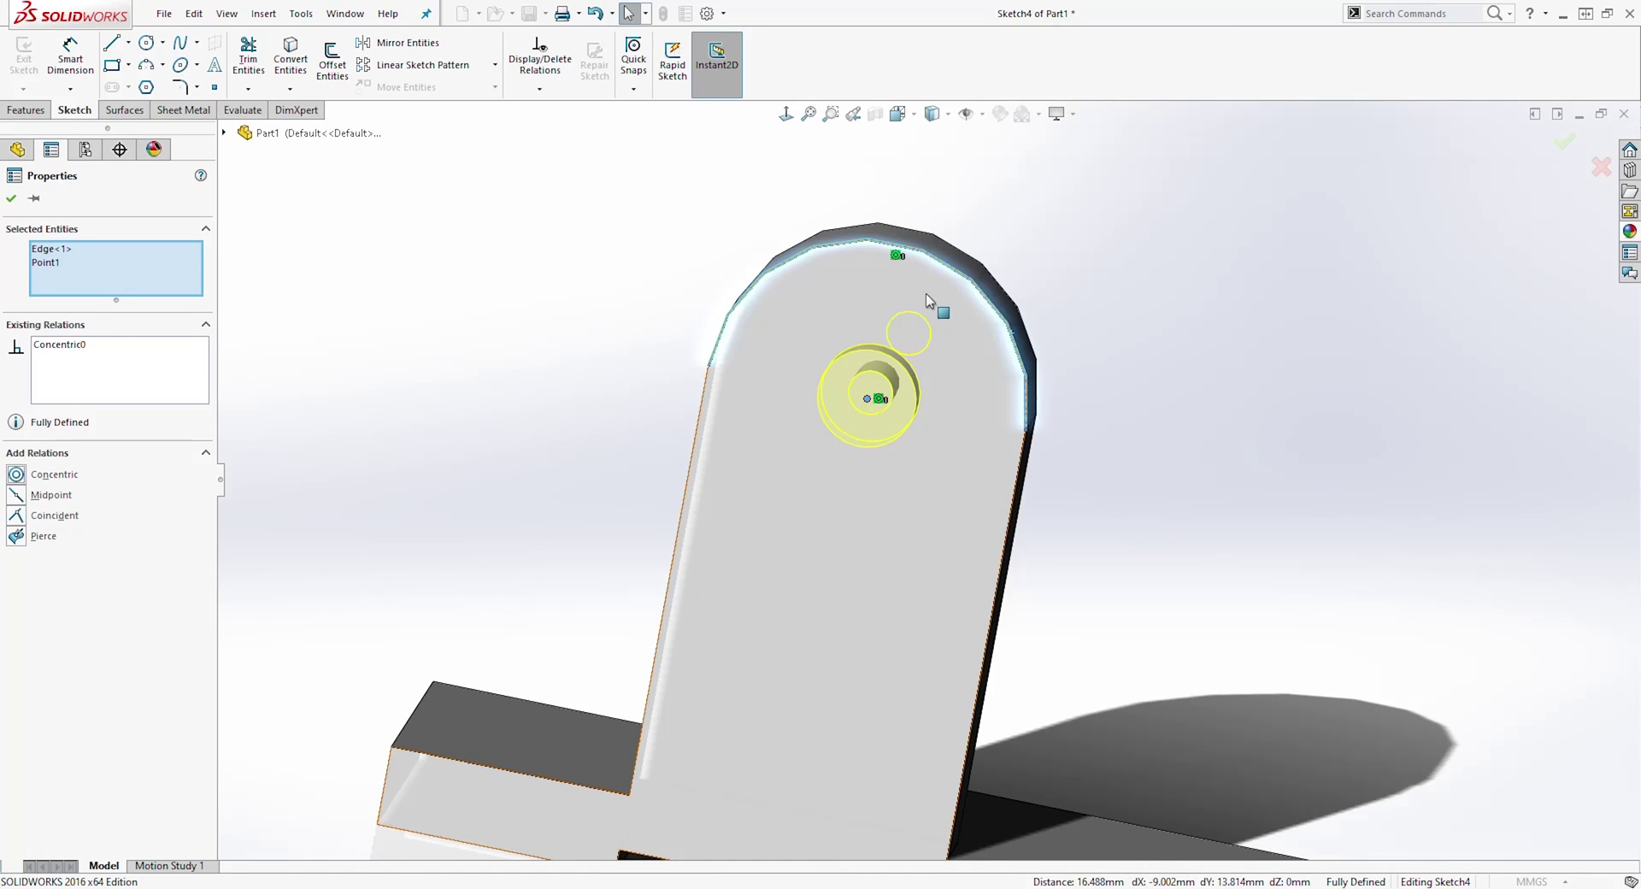
pyautogui.click(12, 200)
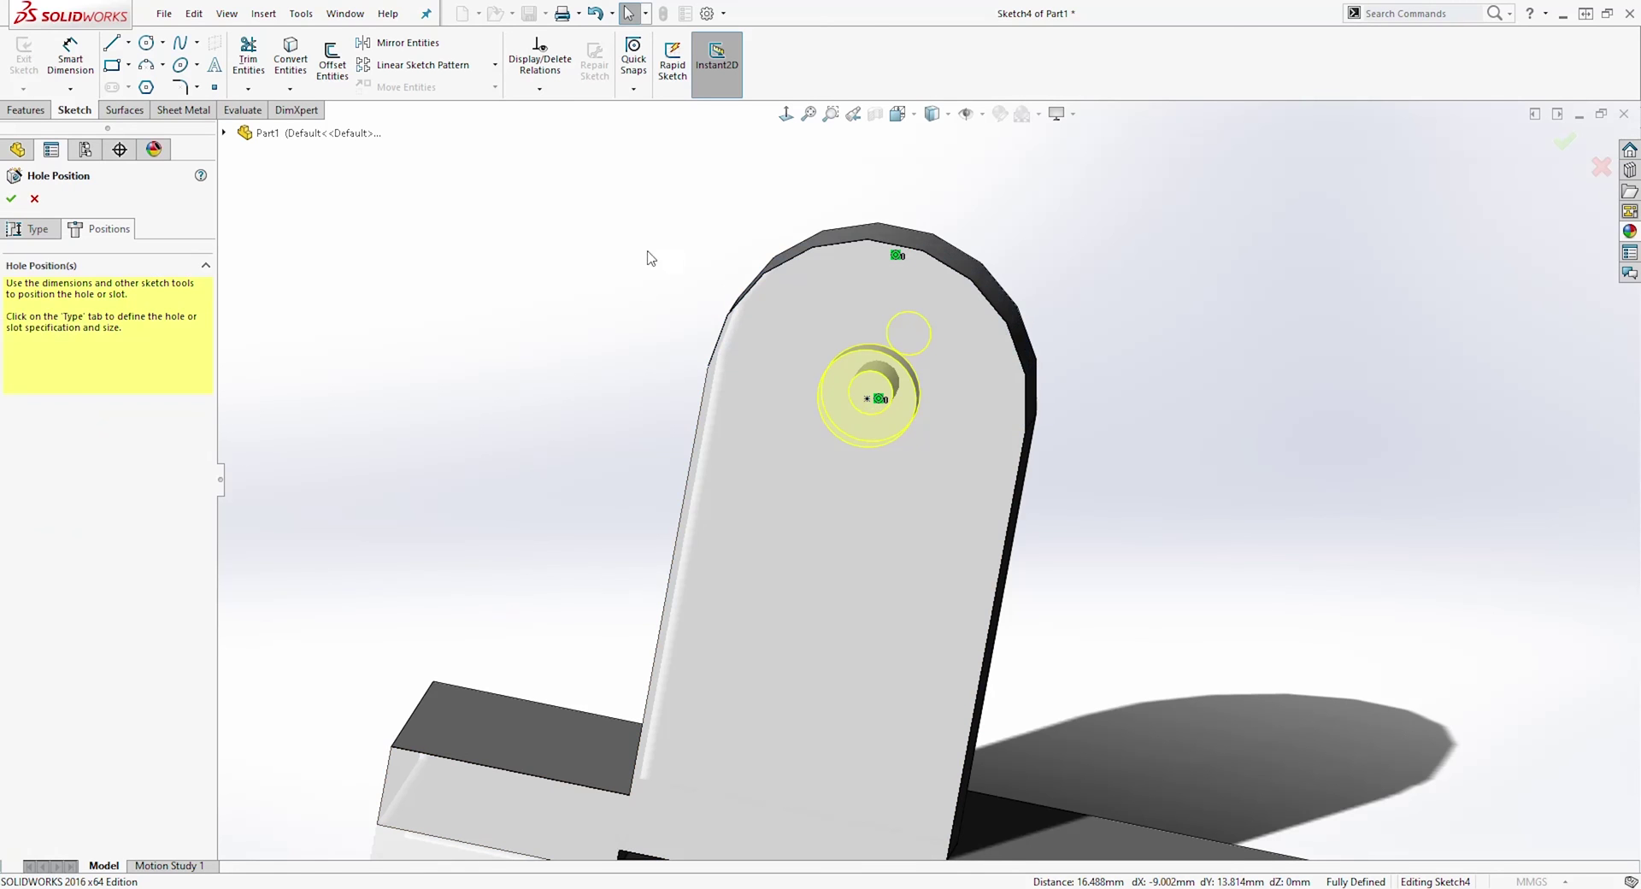
pyautogui.click(36, 233)
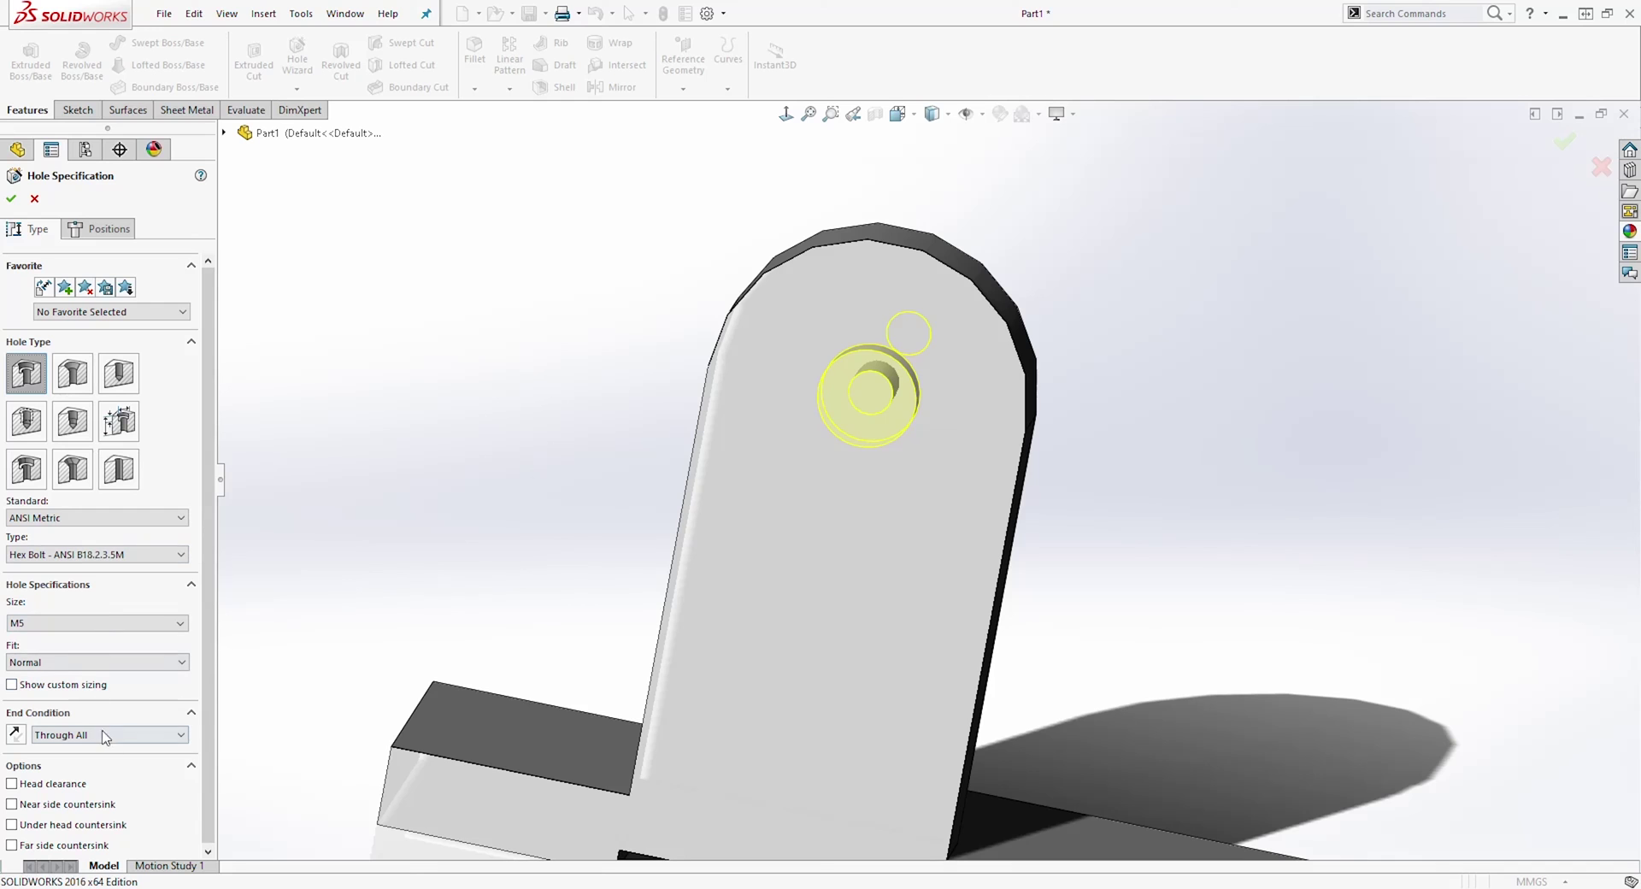
# Set the counterbore to M8 with custom sizing shown, creating CBORE for M8 Hex Head Bolt1
pyautogui.click(66, 630)
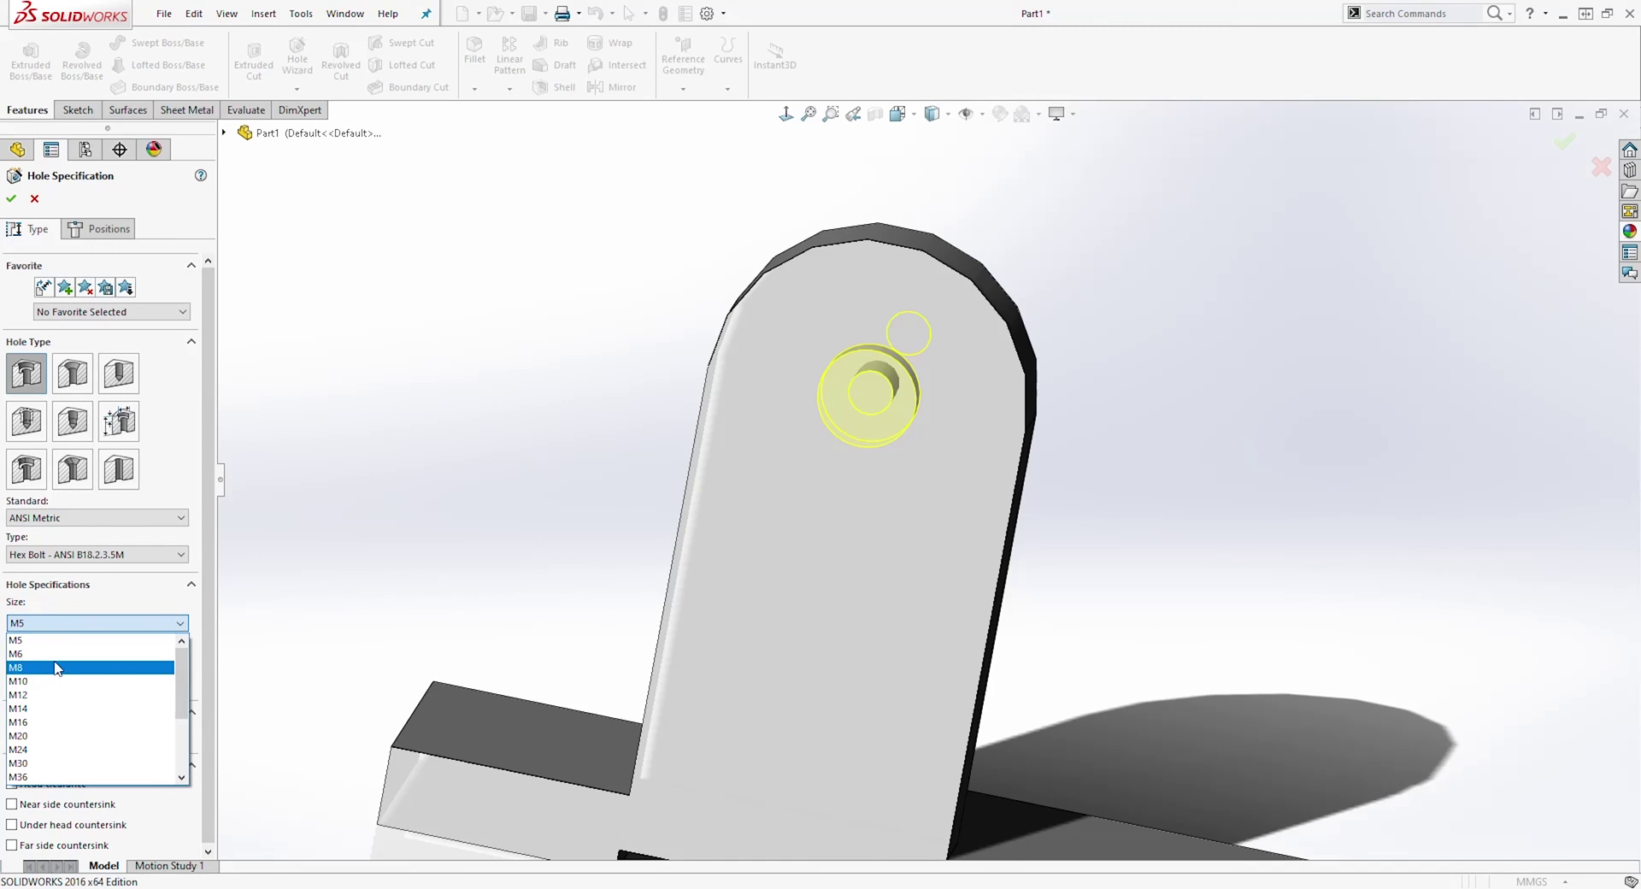
pyautogui.click(58, 667)
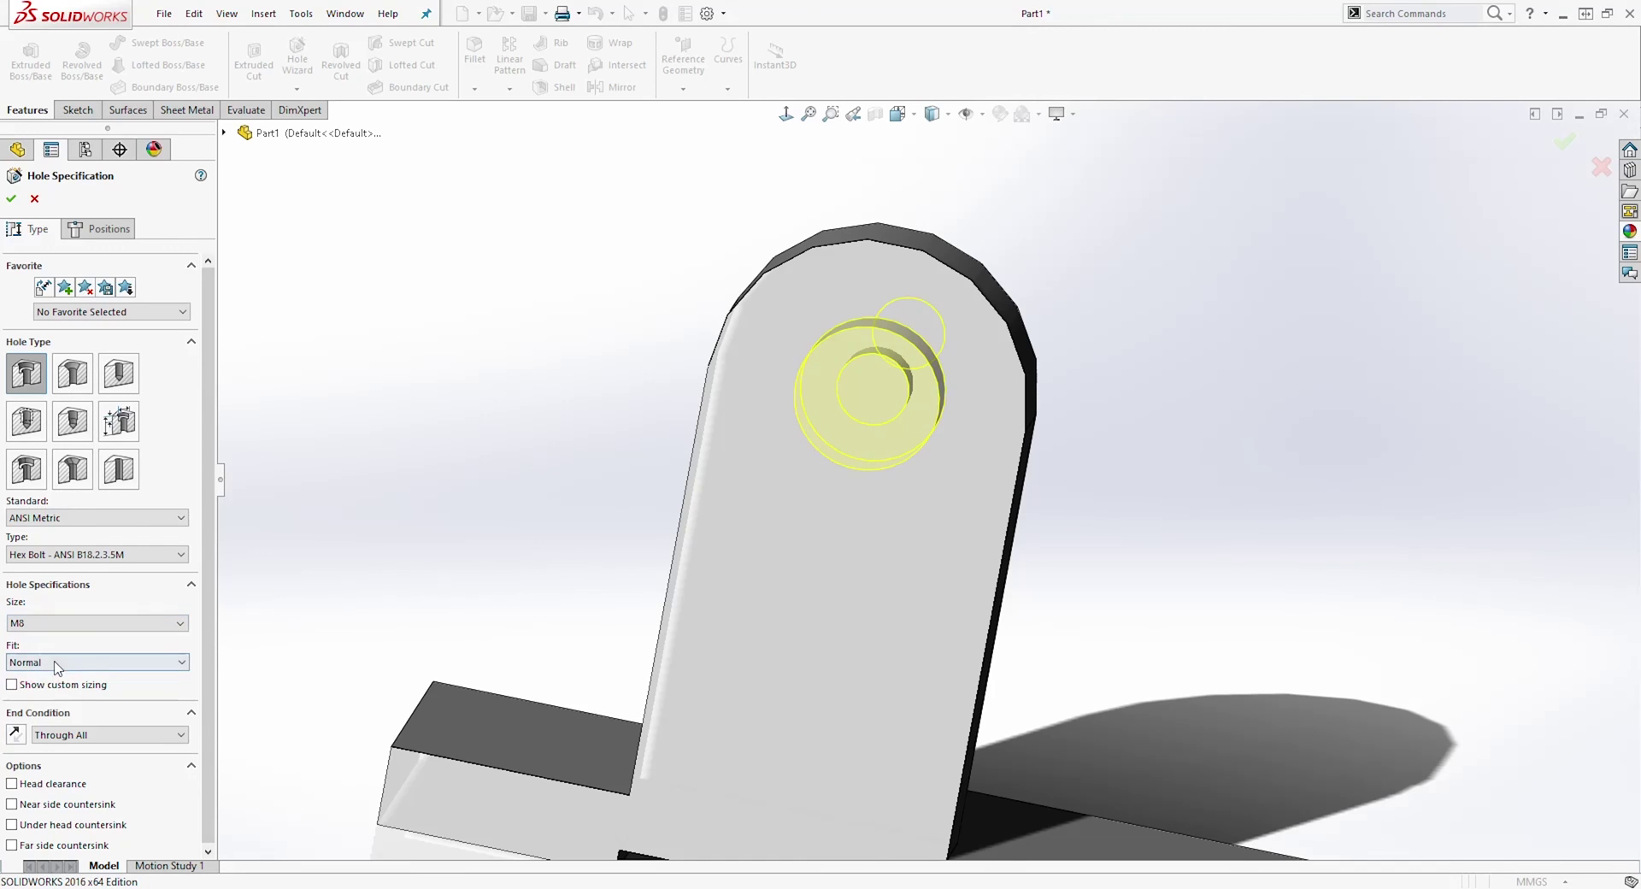
pyautogui.click(12, 685)
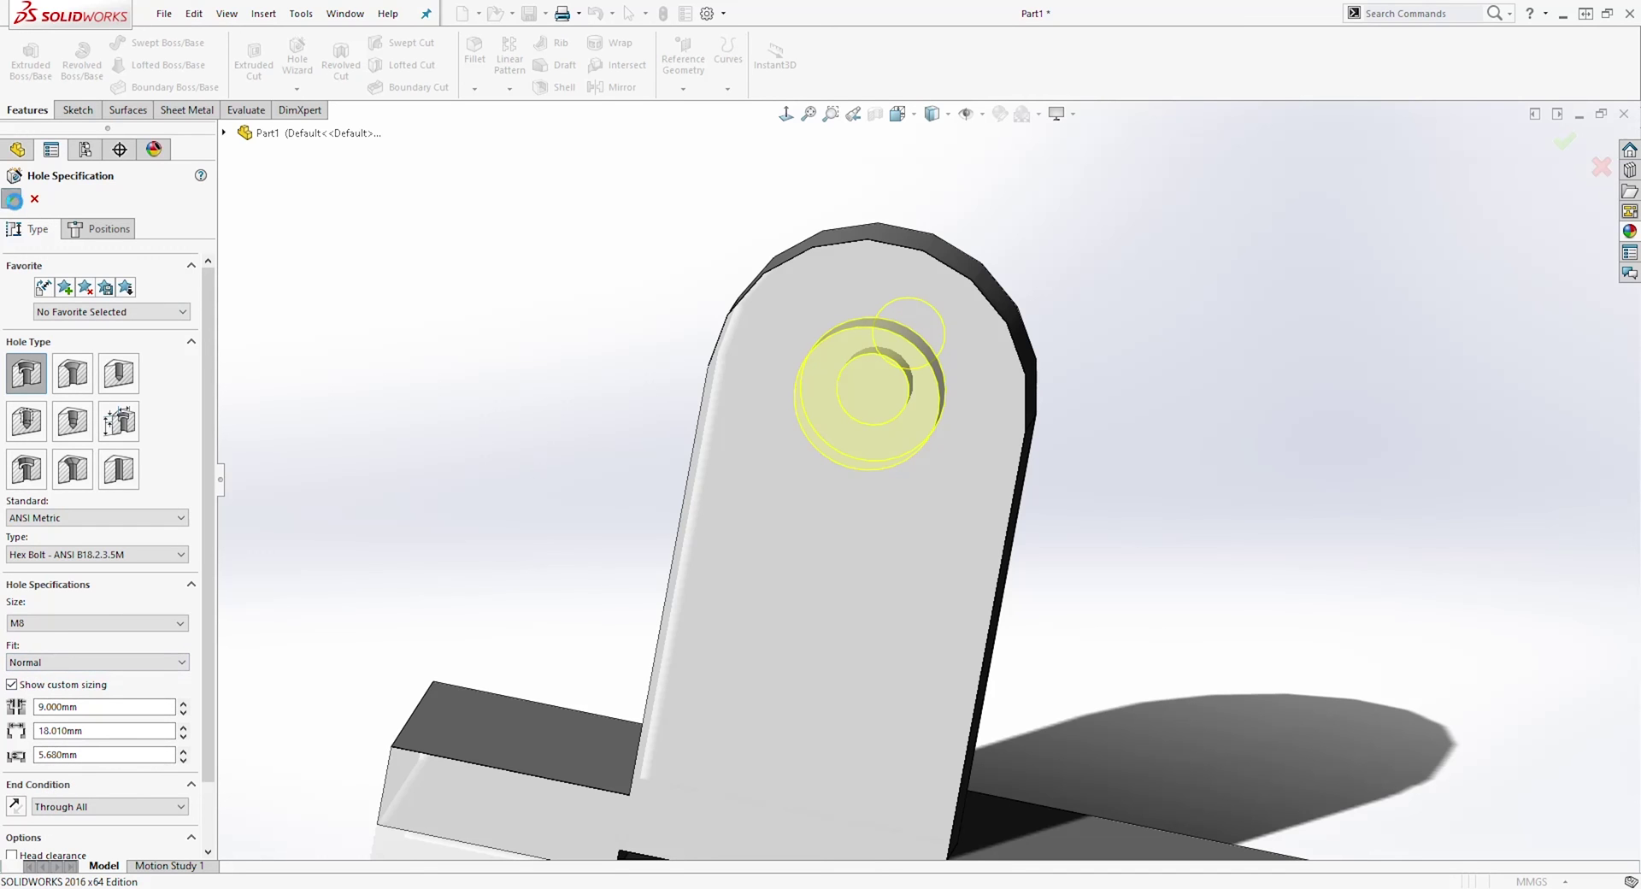
pyautogui.click(13, 199)
pyautogui.moveTo(838, 479)
pyautogui.mouseDown(button='middle')
pyautogui.moveTo(1061, 454)
pyautogui.moveTo(1069, 499)
pyautogui.moveTo(1063, 531)
pyautogui.moveTo(598, 347)
pyautogui.mouseUp(button='middle')
pyautogui.click(598, 347)
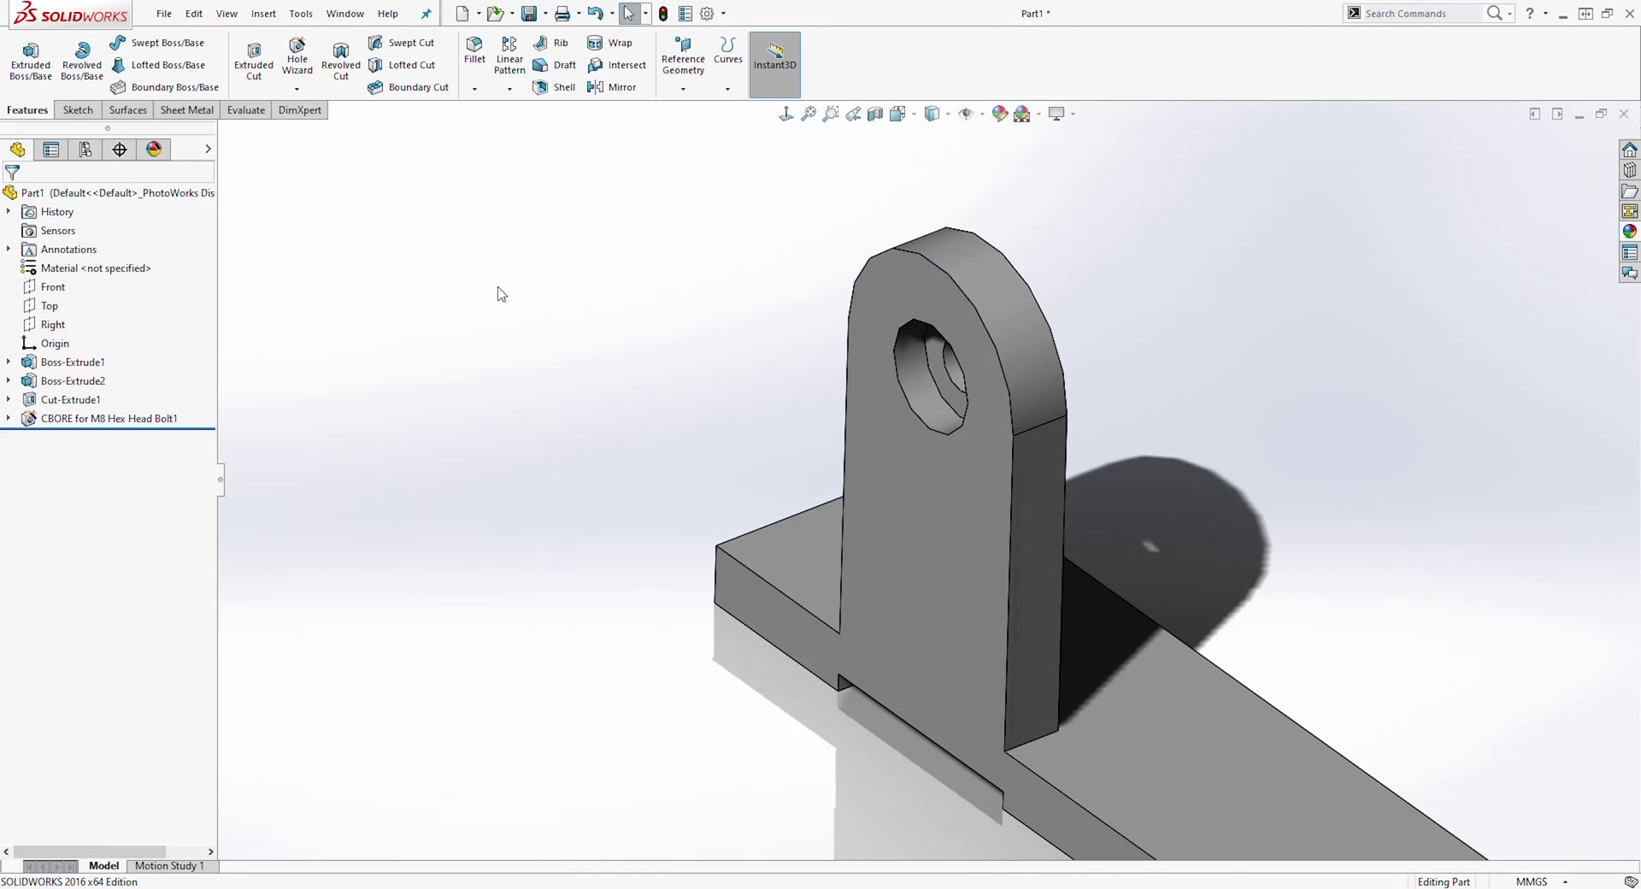
# Start a plain straight hole on the base plate's flat face, viewed normal to it
pyautogui.click(298, 60)
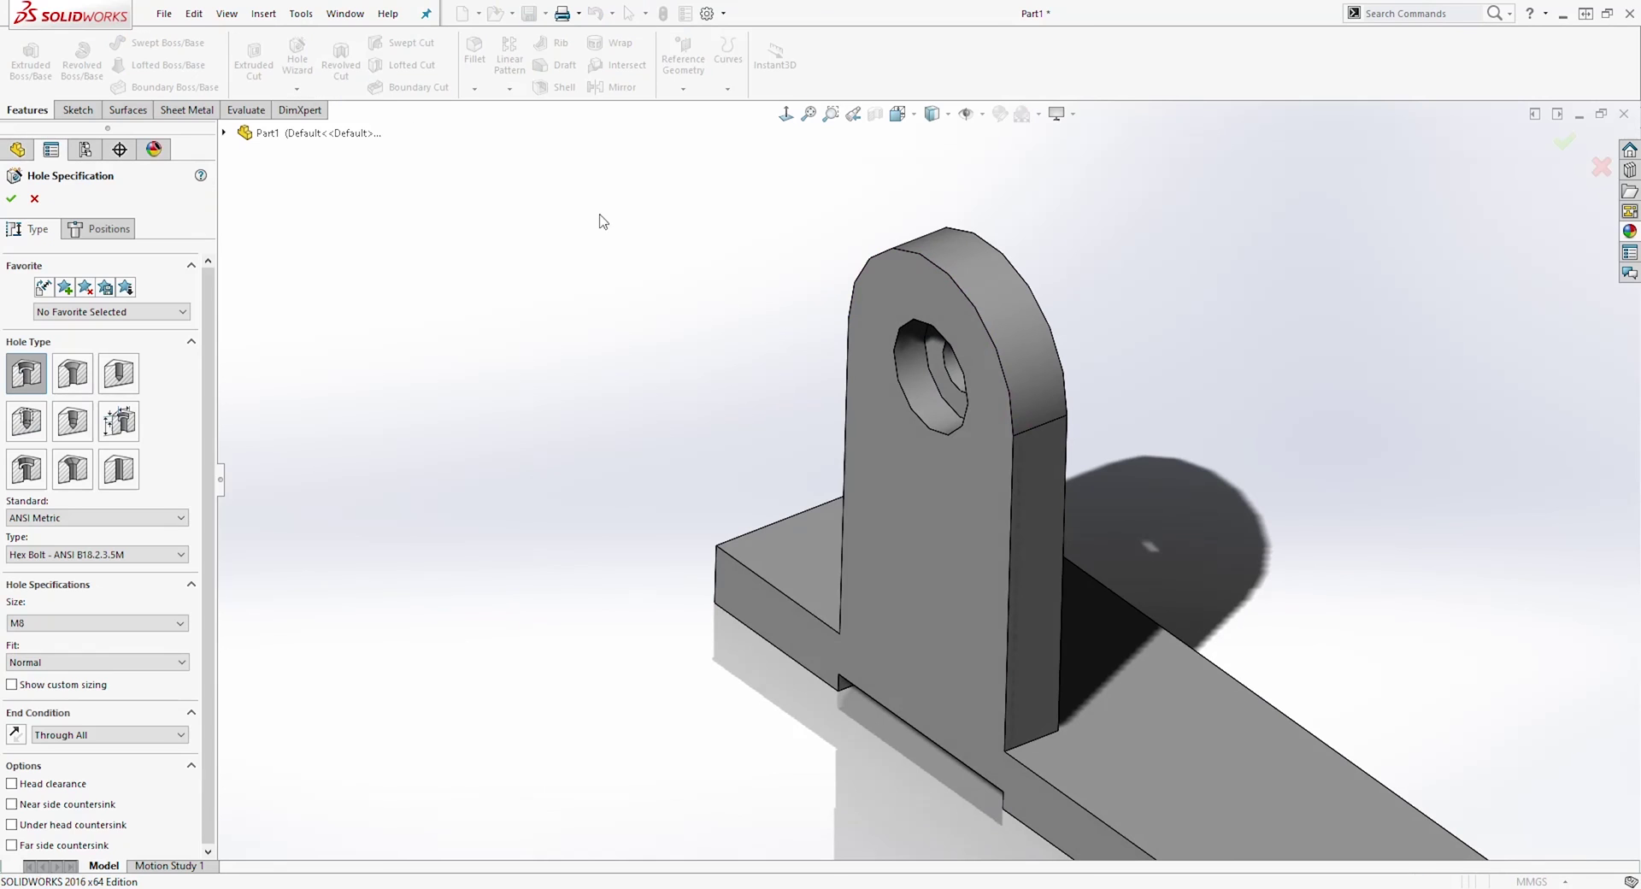
pyautogui.click(128, 381)
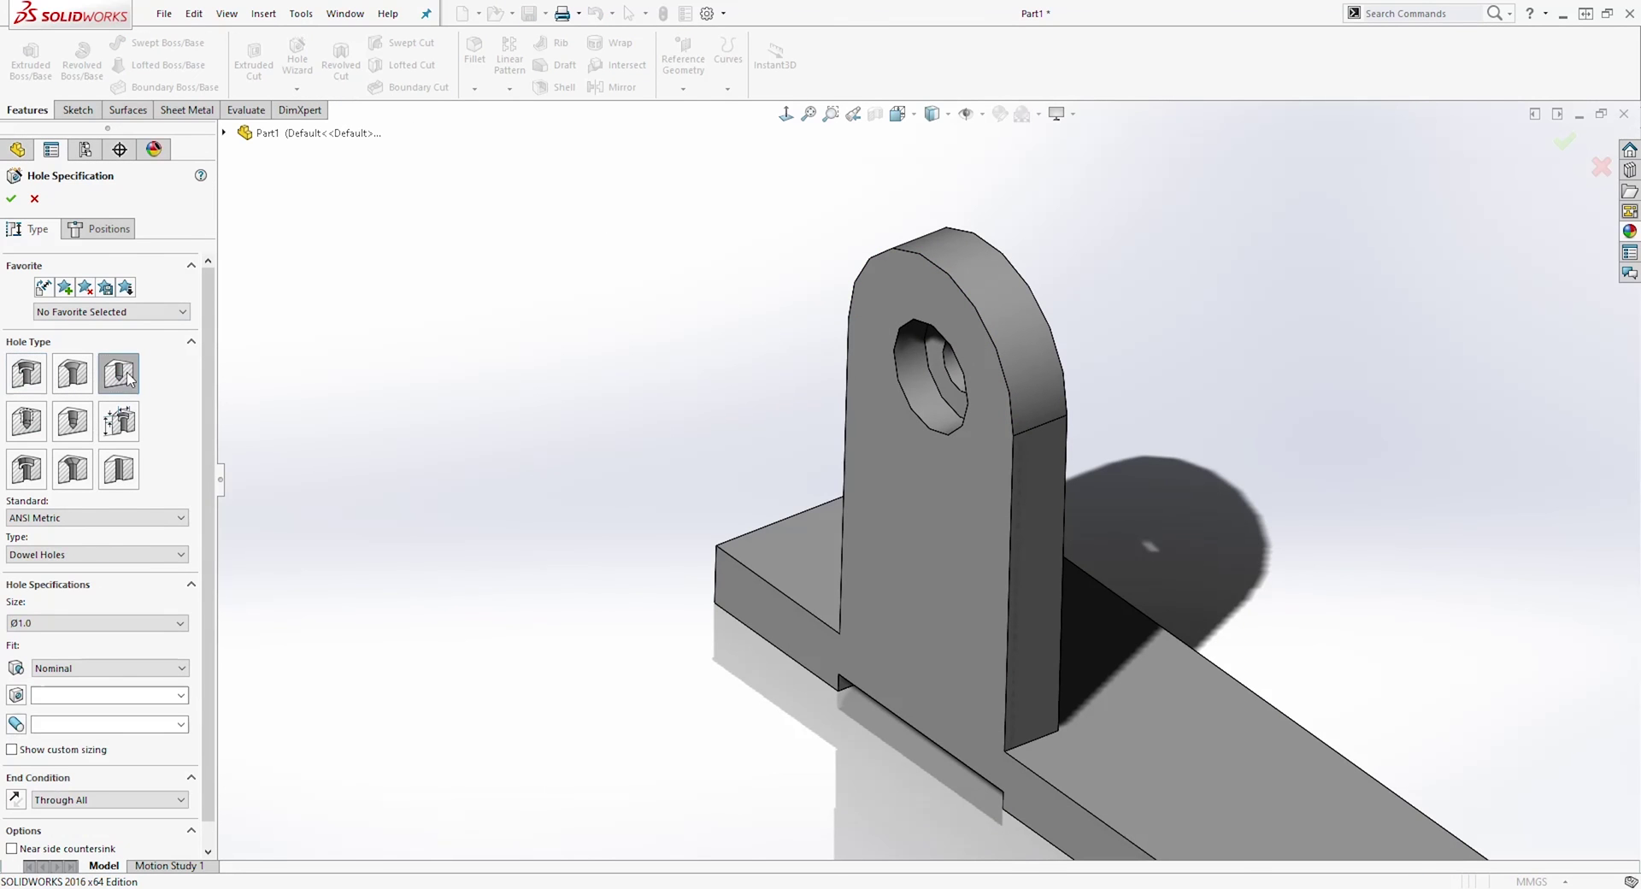
pyautogui.scroll(3, 1282, 334)
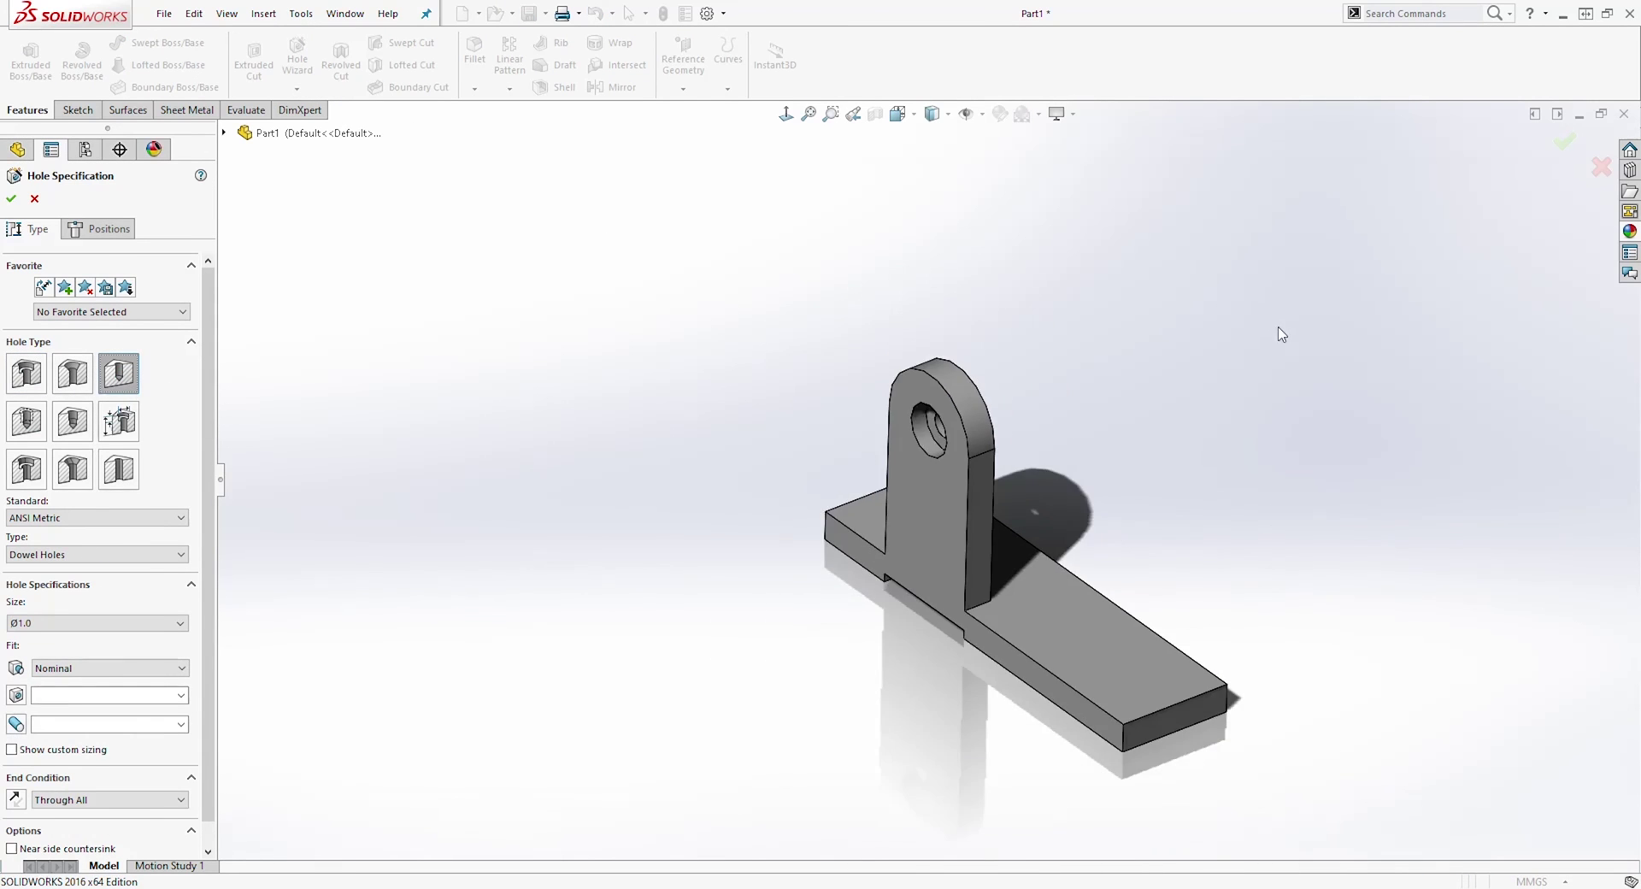
pyautogui.click(100, 228)
pyautogui.scroll(-3, 1286, 469)
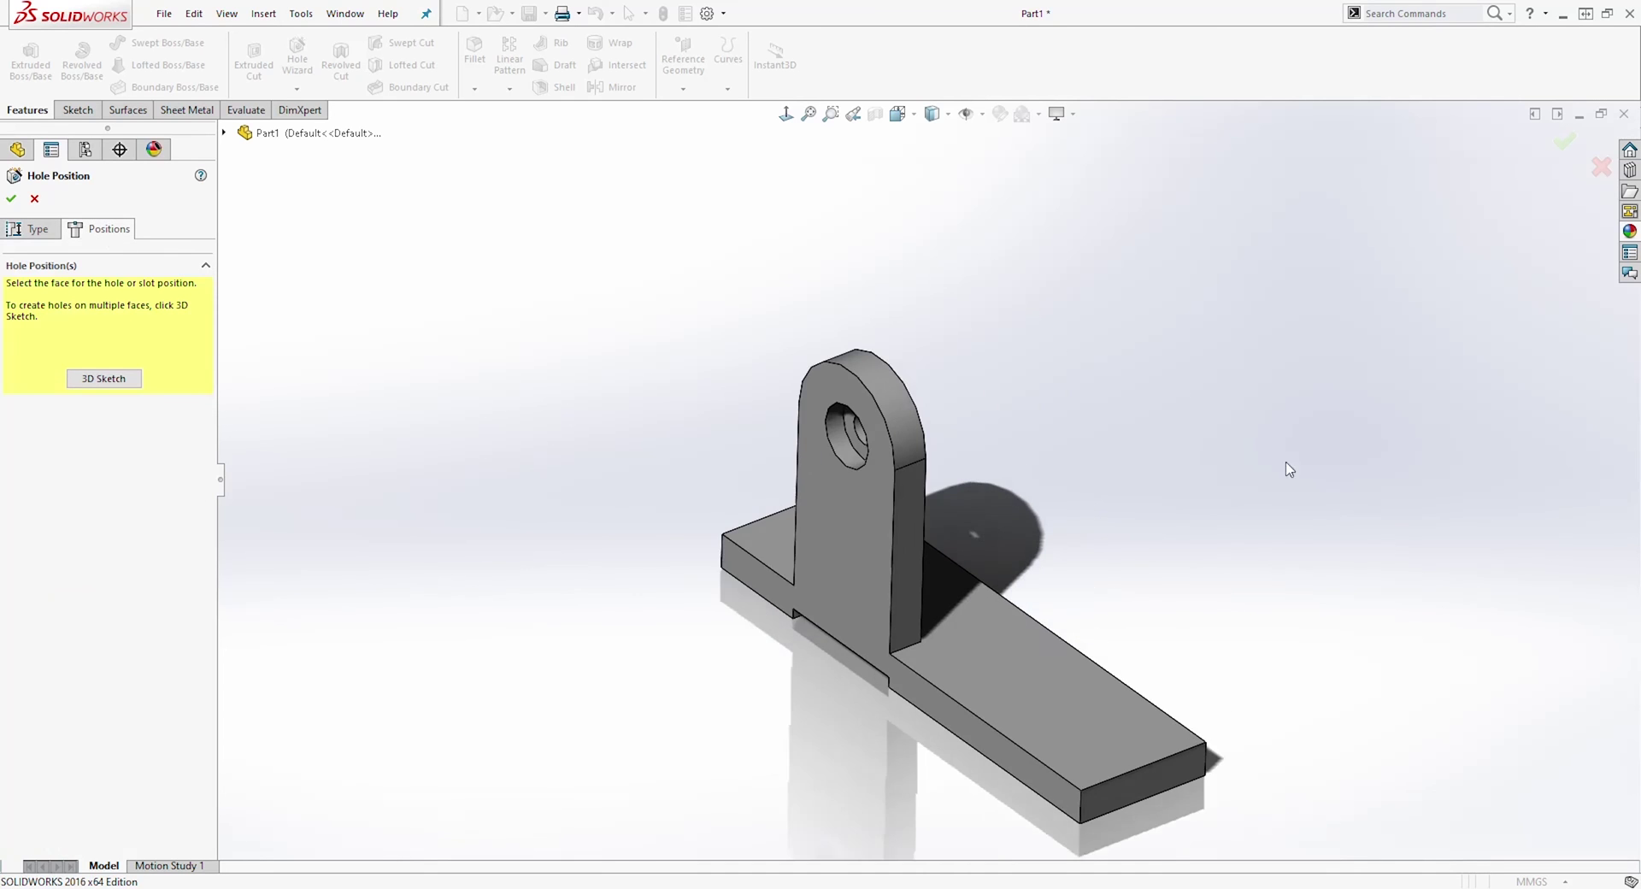
pyautogui.moveTo(1282, 551); pyautogui.dragTo(1193, 560, button='middle')
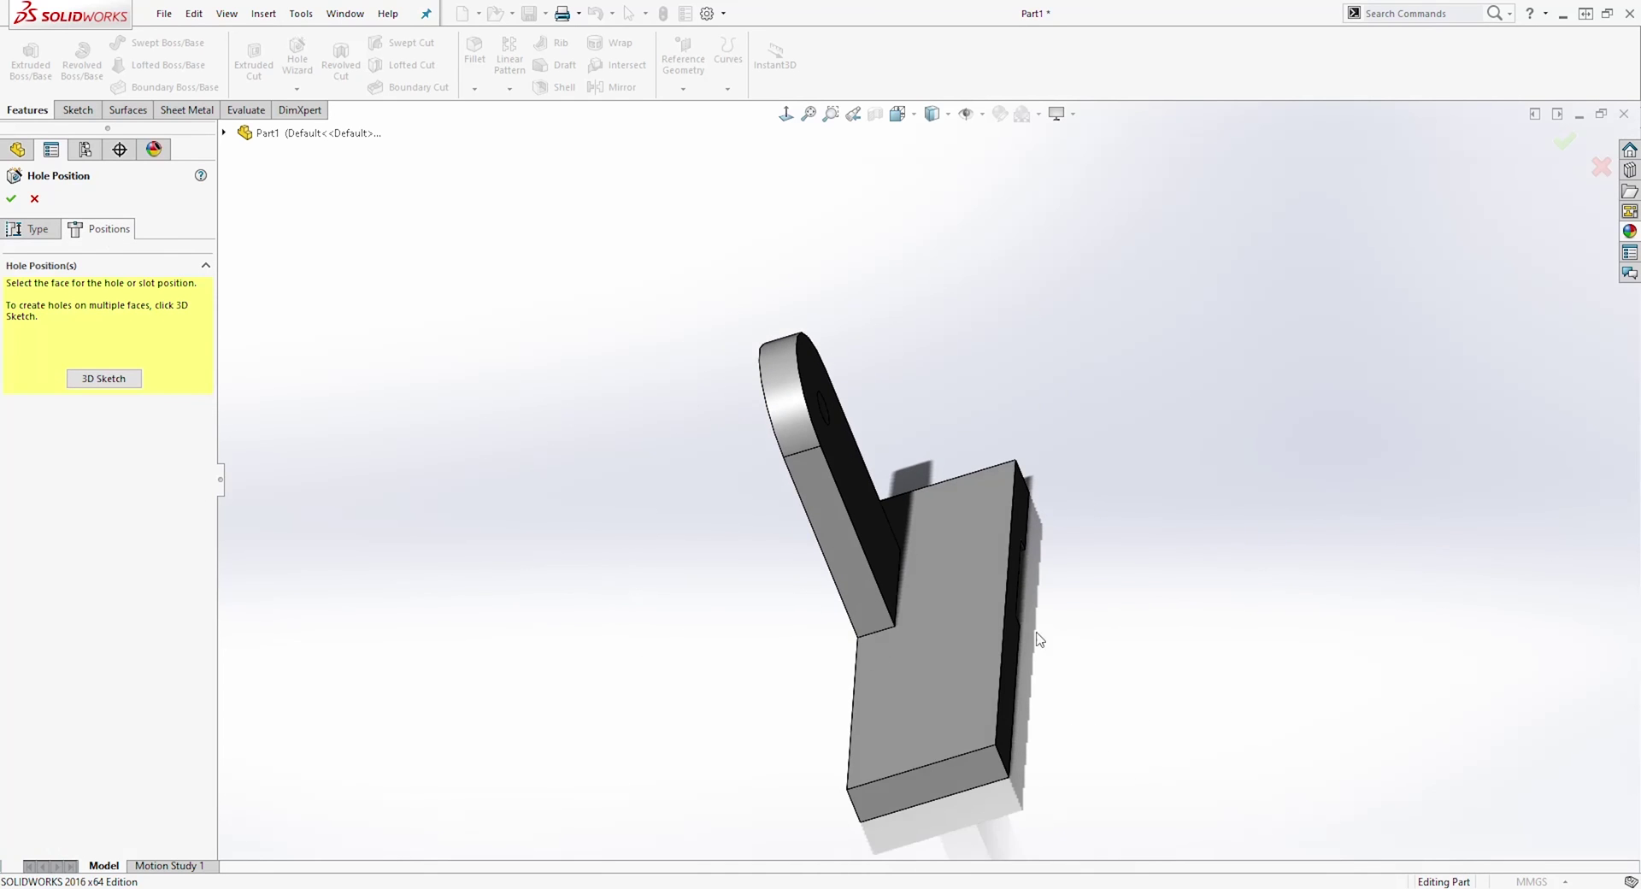
pyautogui.click(937, 686)
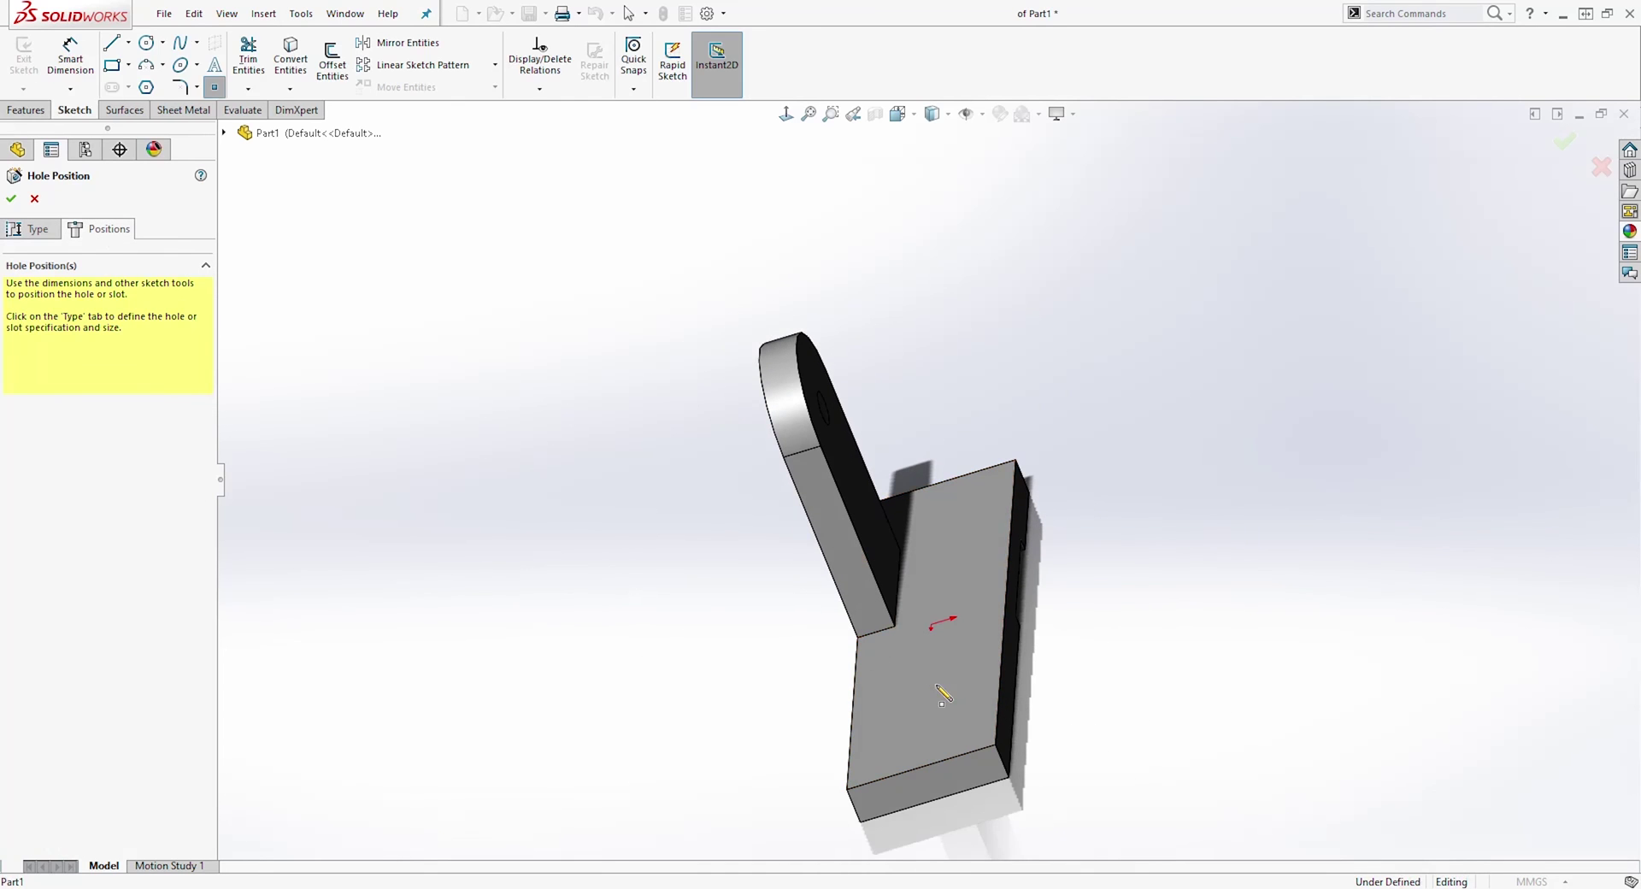
pyautogui.click(785, 114)
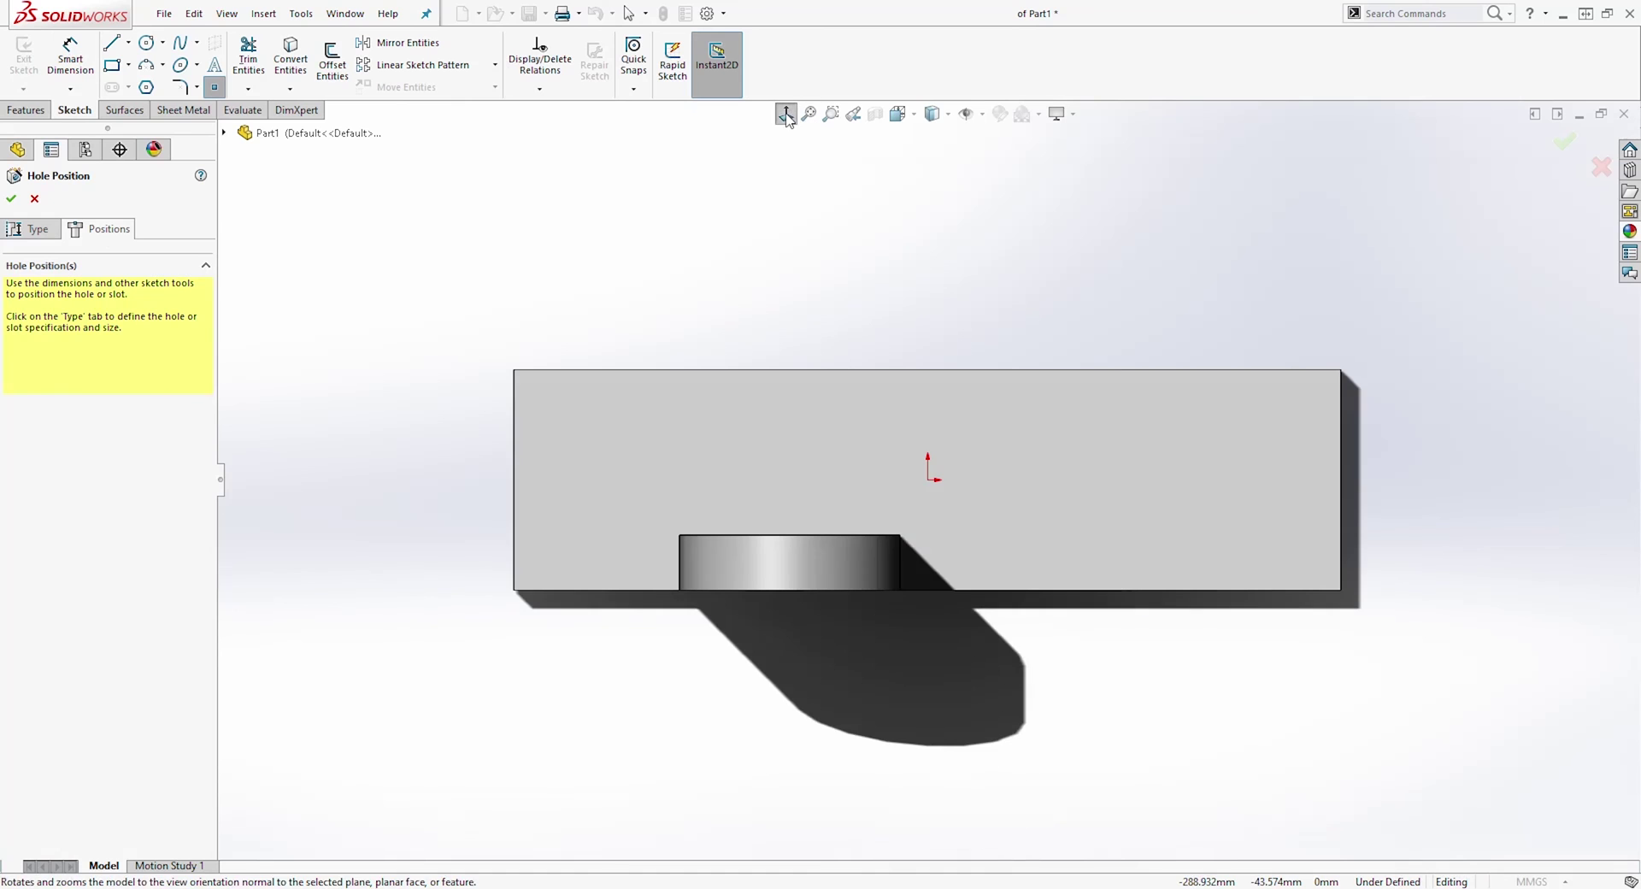
# Place two level hole points at the base's right and left ends and relate them horizontally
pyautogui.click(1194, 469)
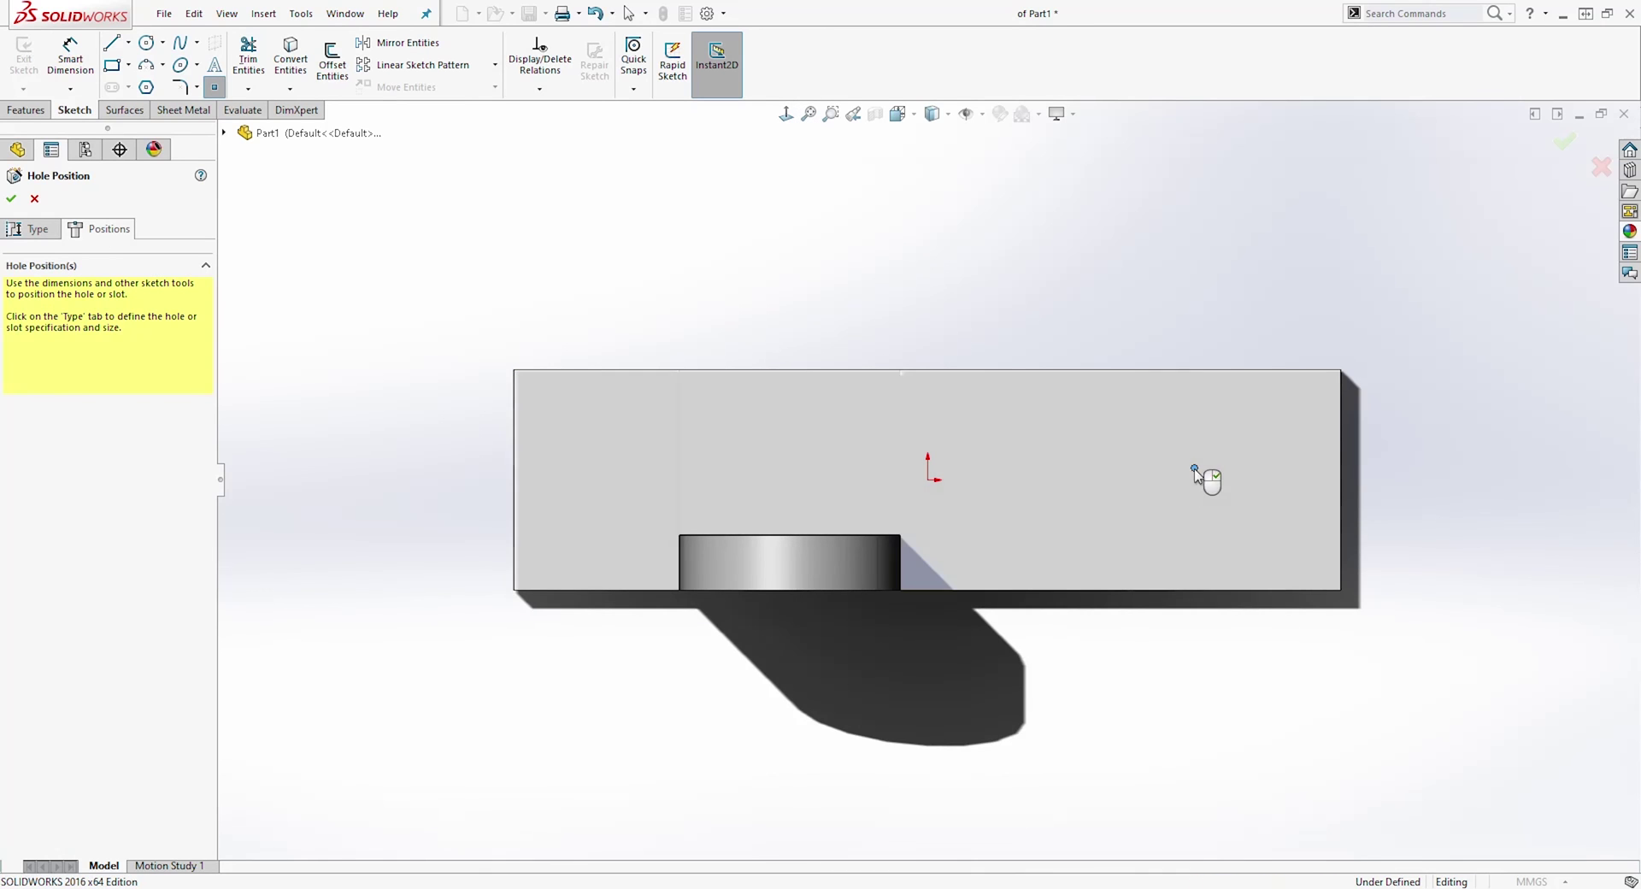
pyautogui.click(606, 468)
pyautogui.press('Escape')
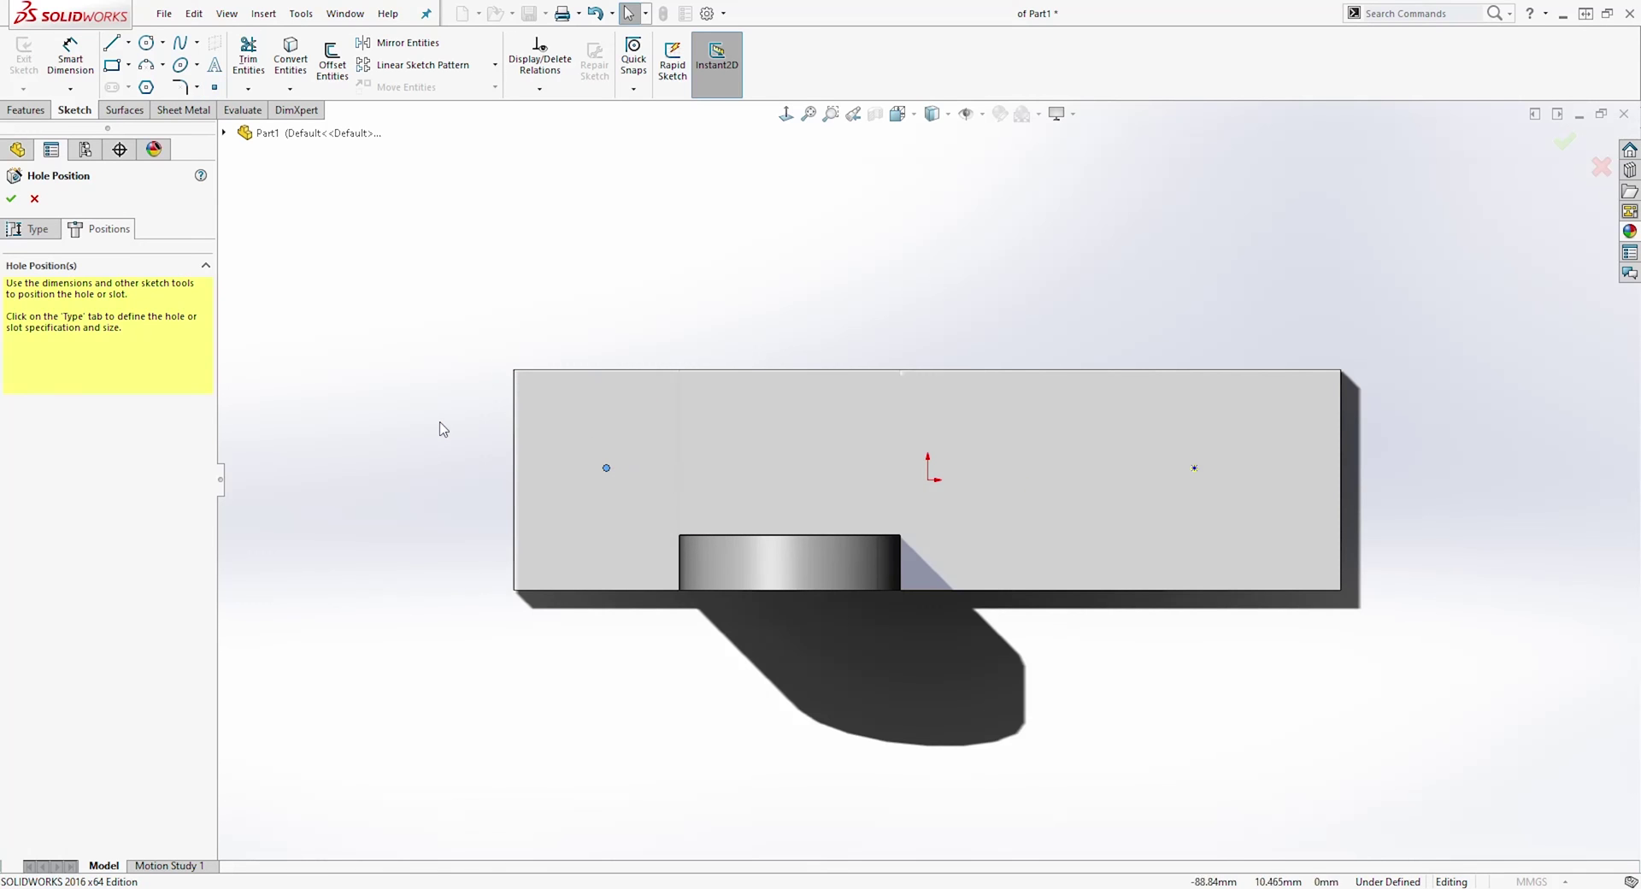
pyautogui.click(1195, 469)
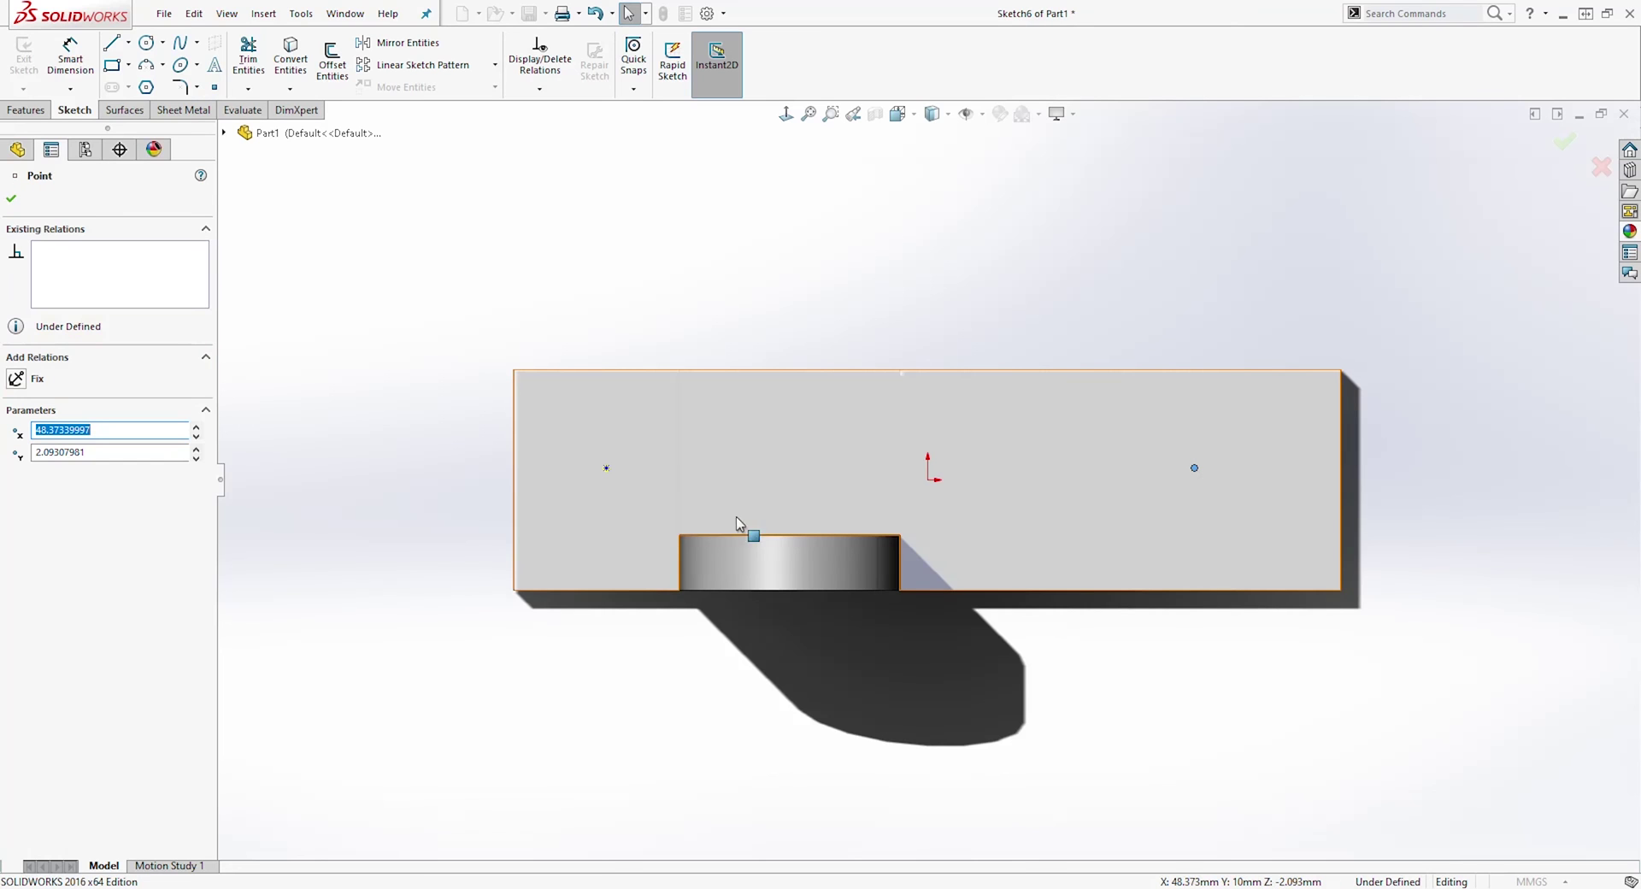
pyautogui.keyDown('ctrl'); pyautogui.click(607, 469); pyautogui.keyUp('ctrl')
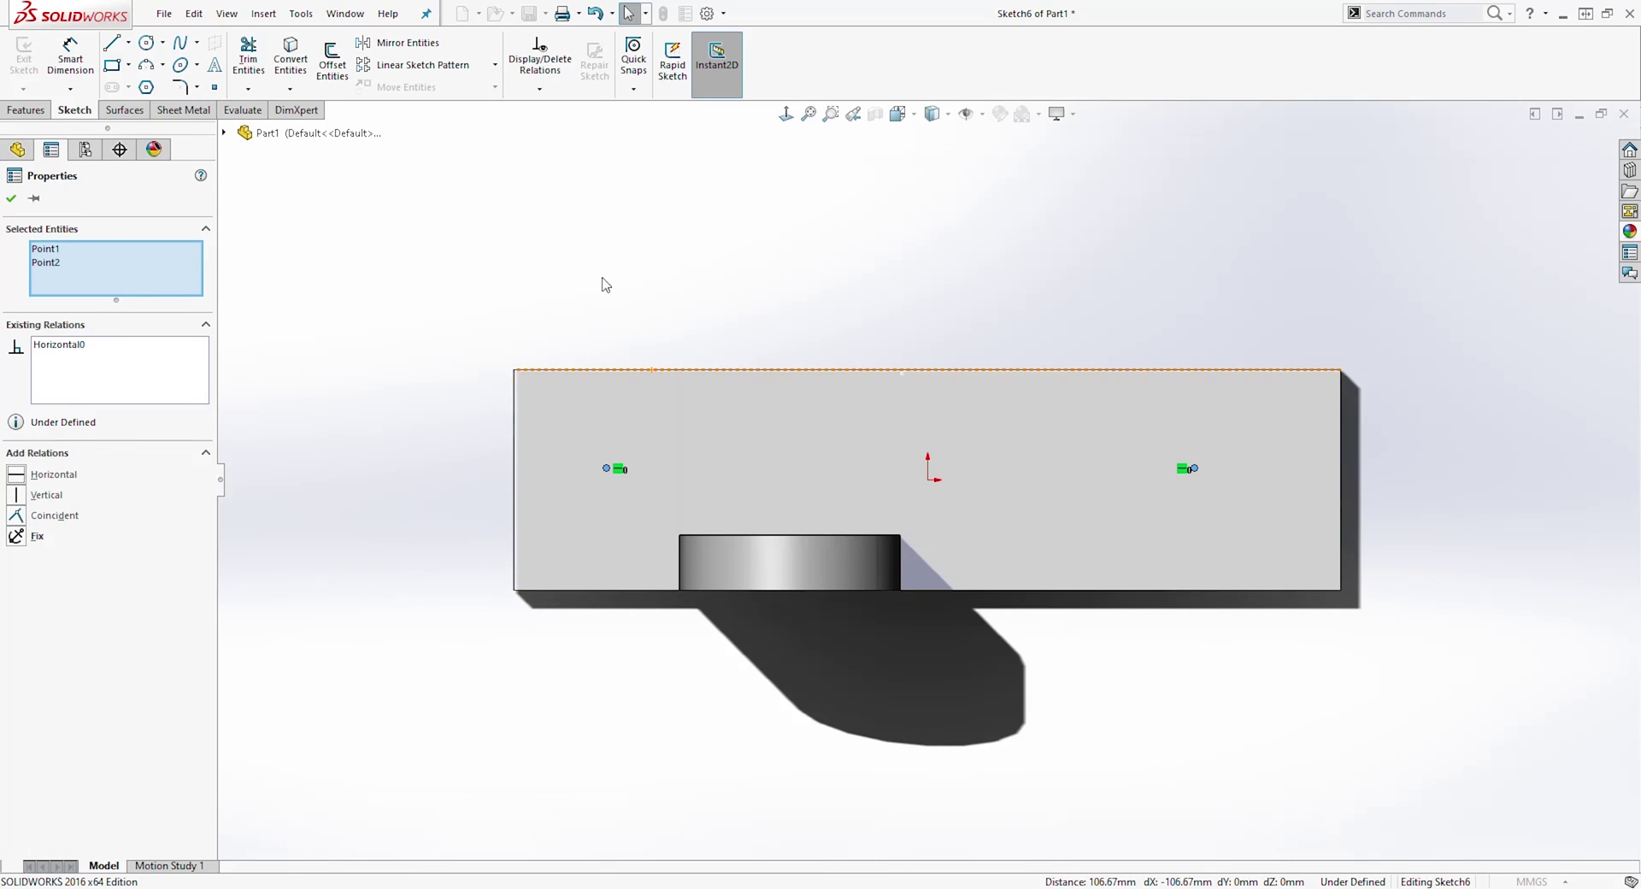
pyautogui.click(672, 248)
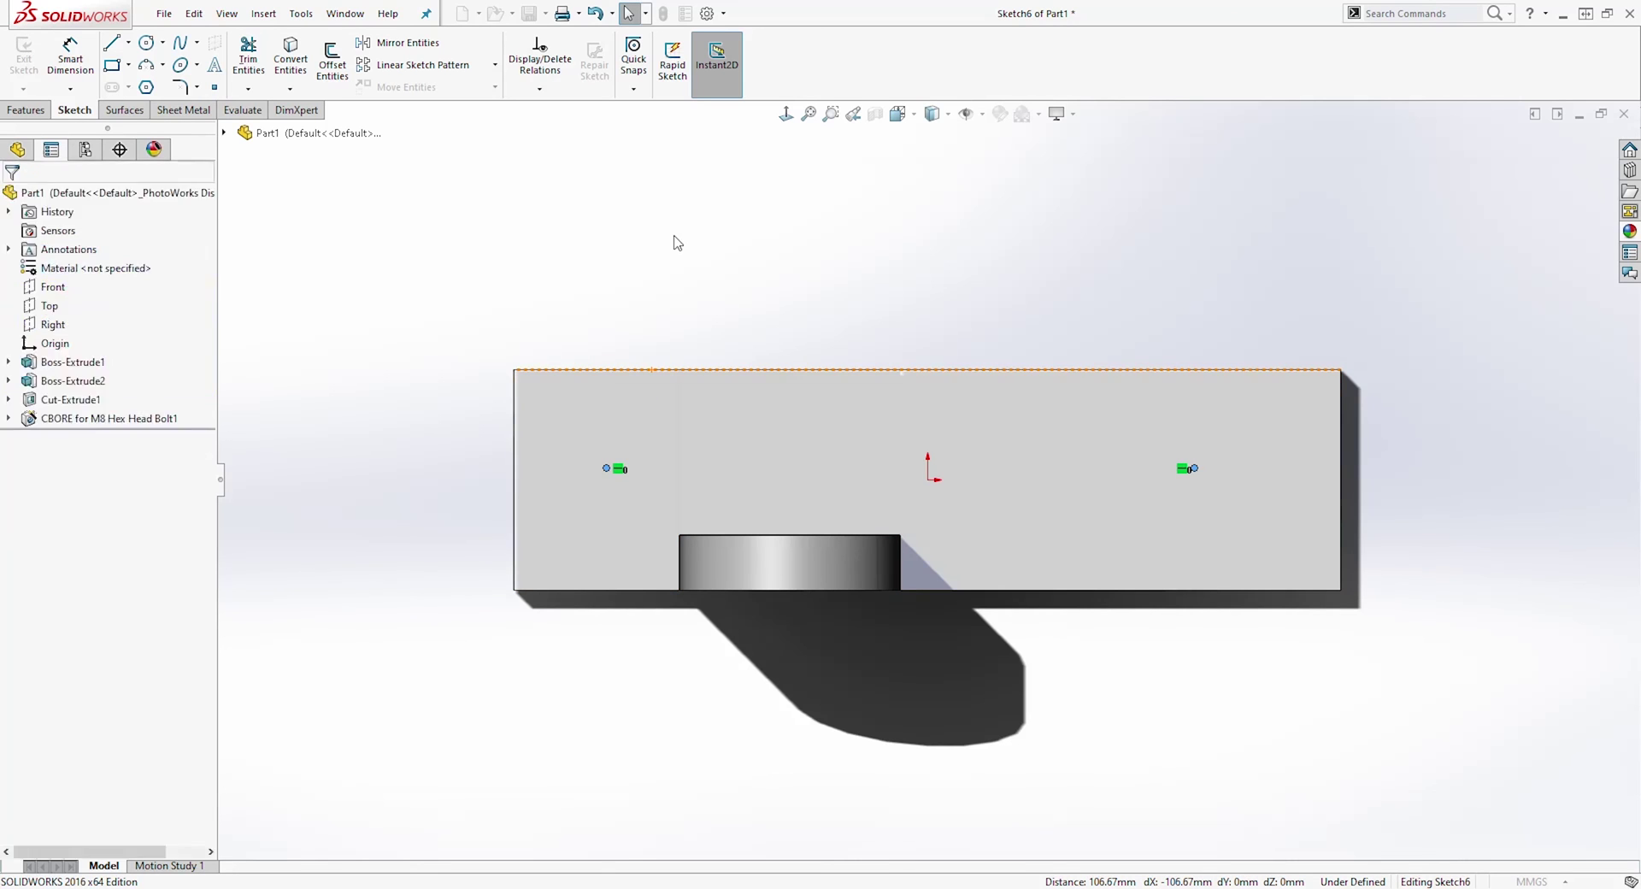
# Dimension the right hole point 20 mm below the top edge and 20 mm from the right edge
pyautogui.click(68, 56)
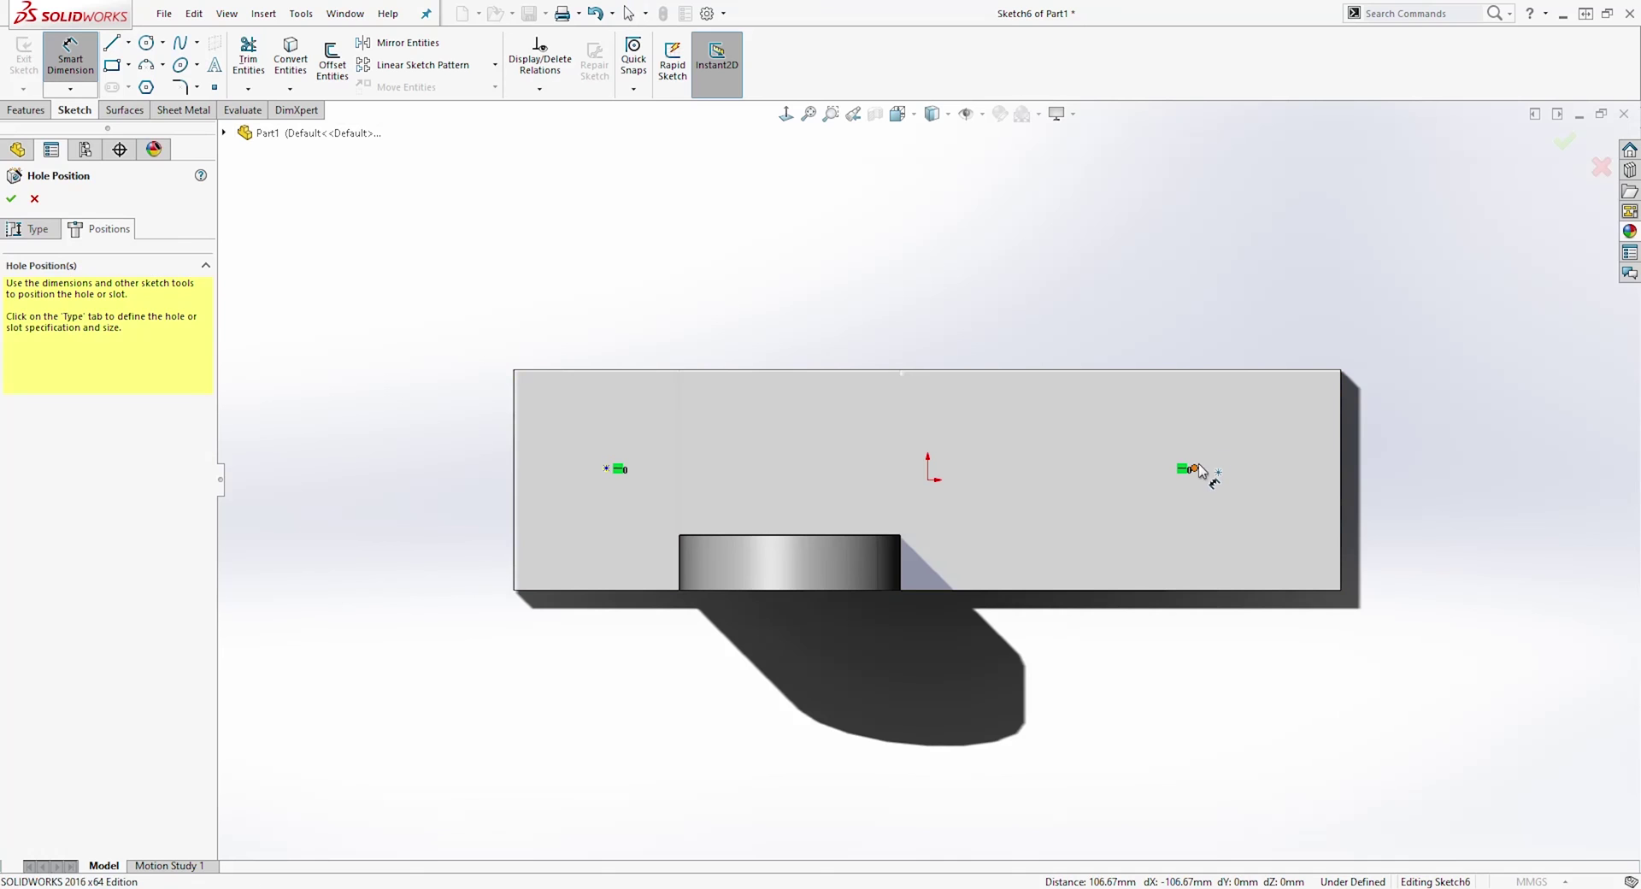
pyautogui.click(1196, 469)
pyautogui.click(1309, 373)
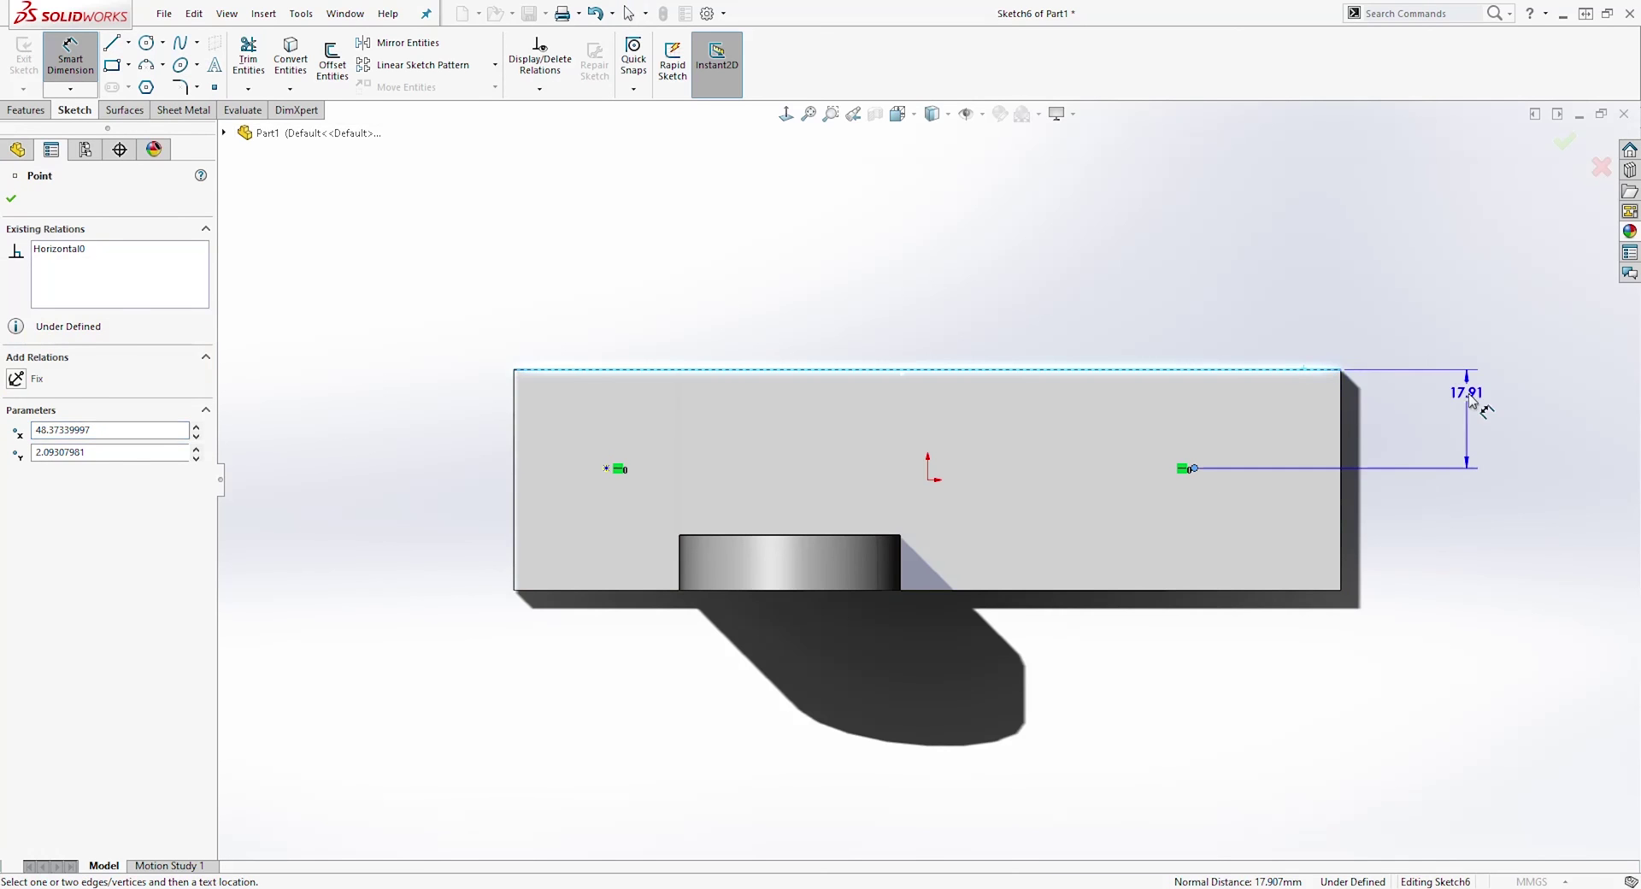
pyautogui.click(1460, 410)
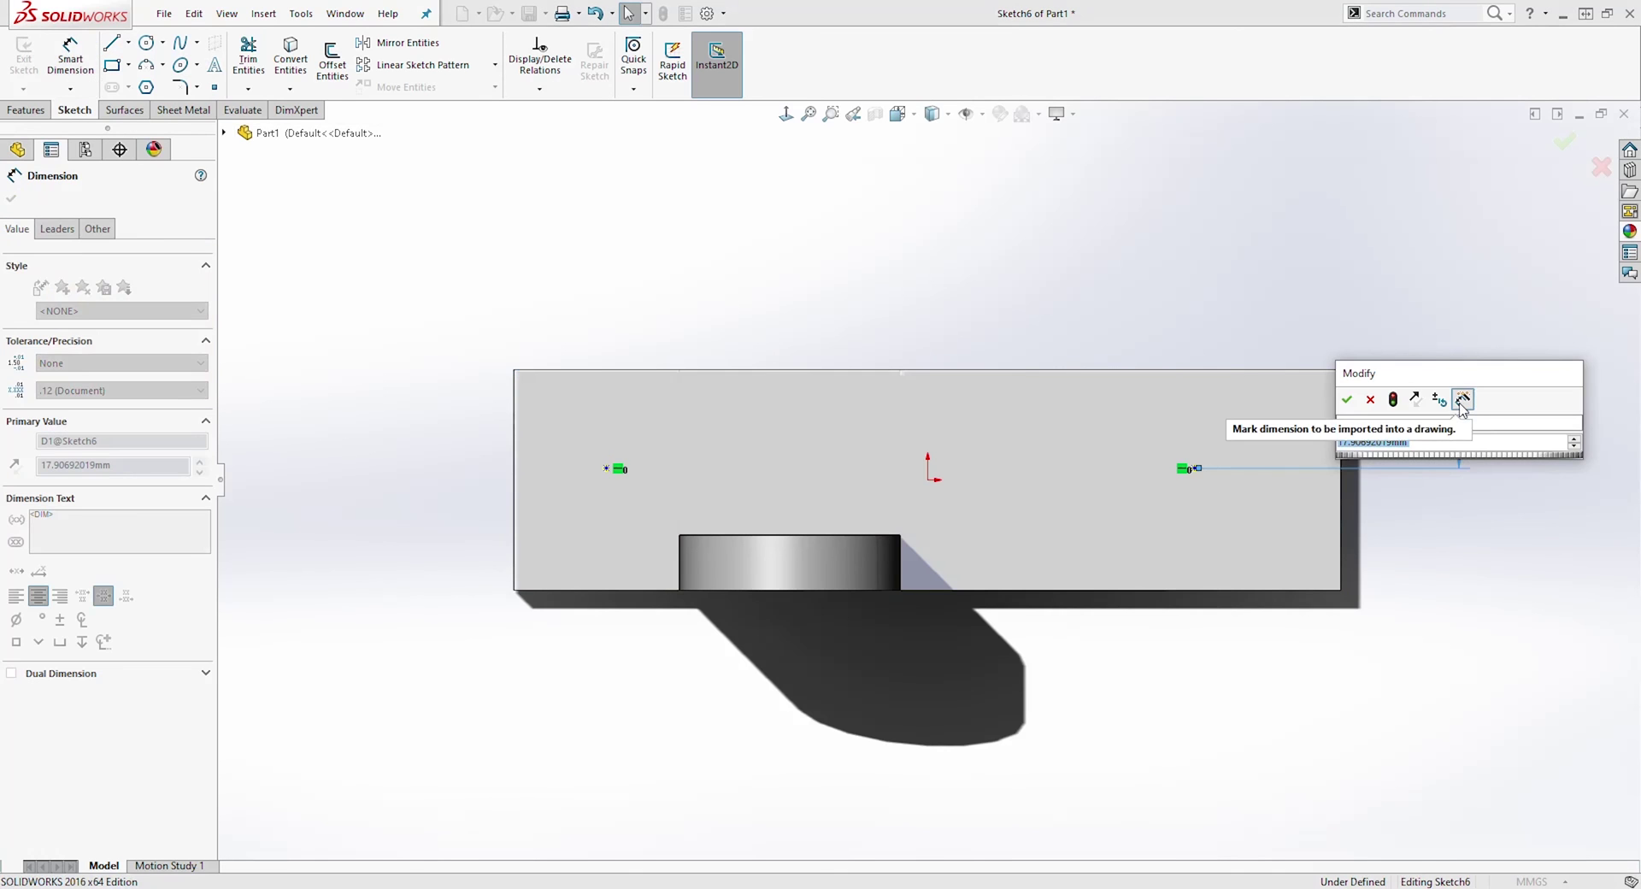
pyautogui.write('20')
pyautogui.press('Return')
pyautogui.click(1340, 513)
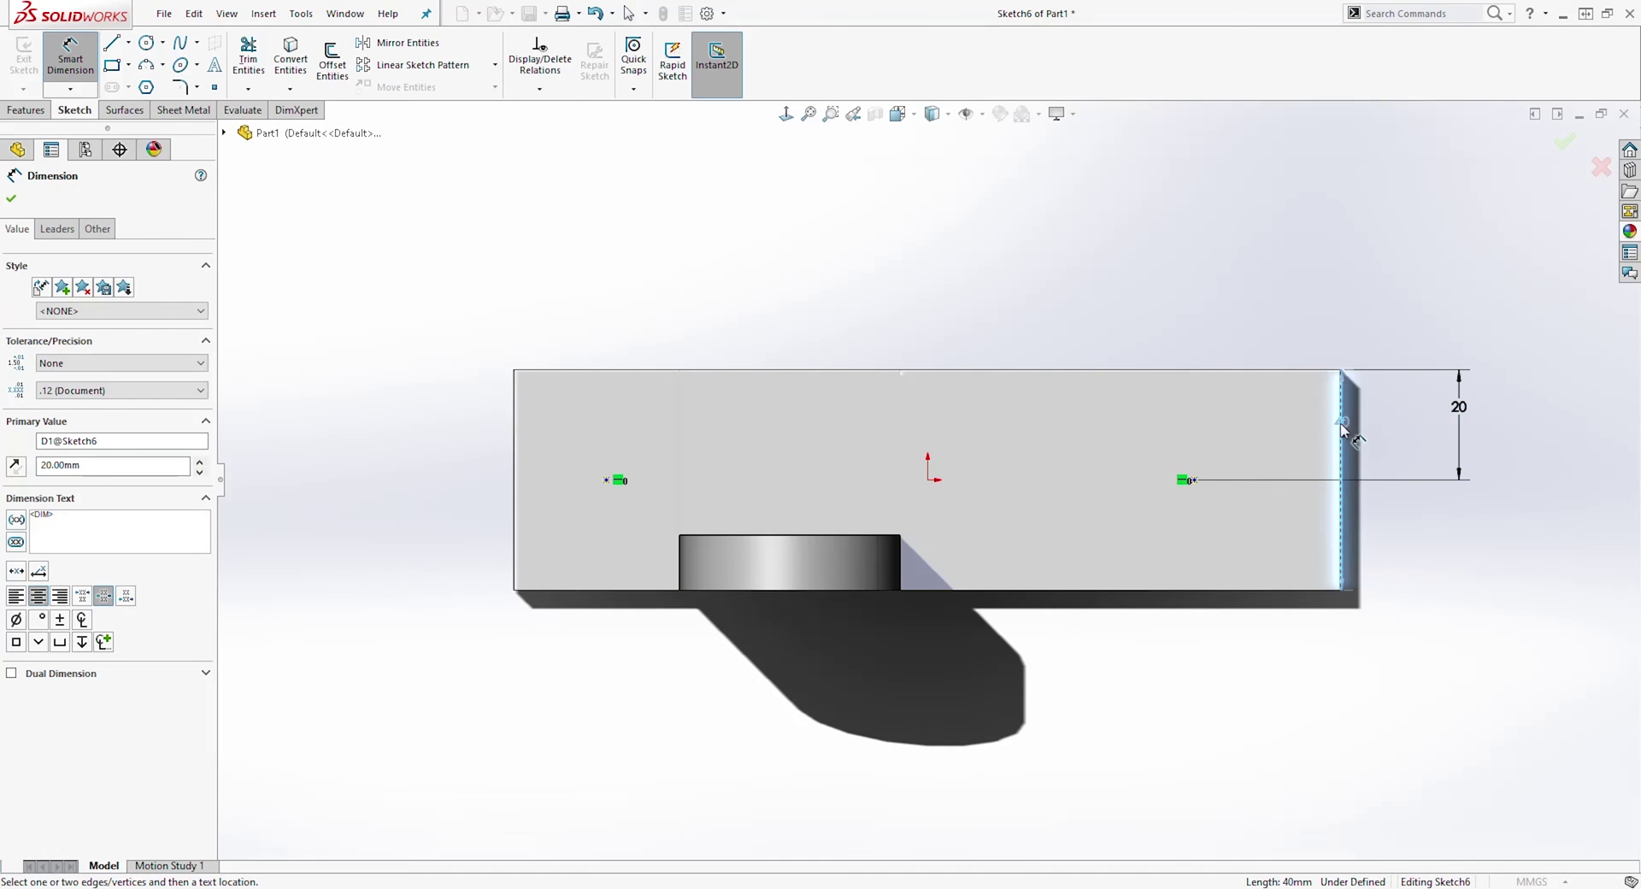
pyautogui.click(1194, 480)
pyautogui.click(1235, 335)
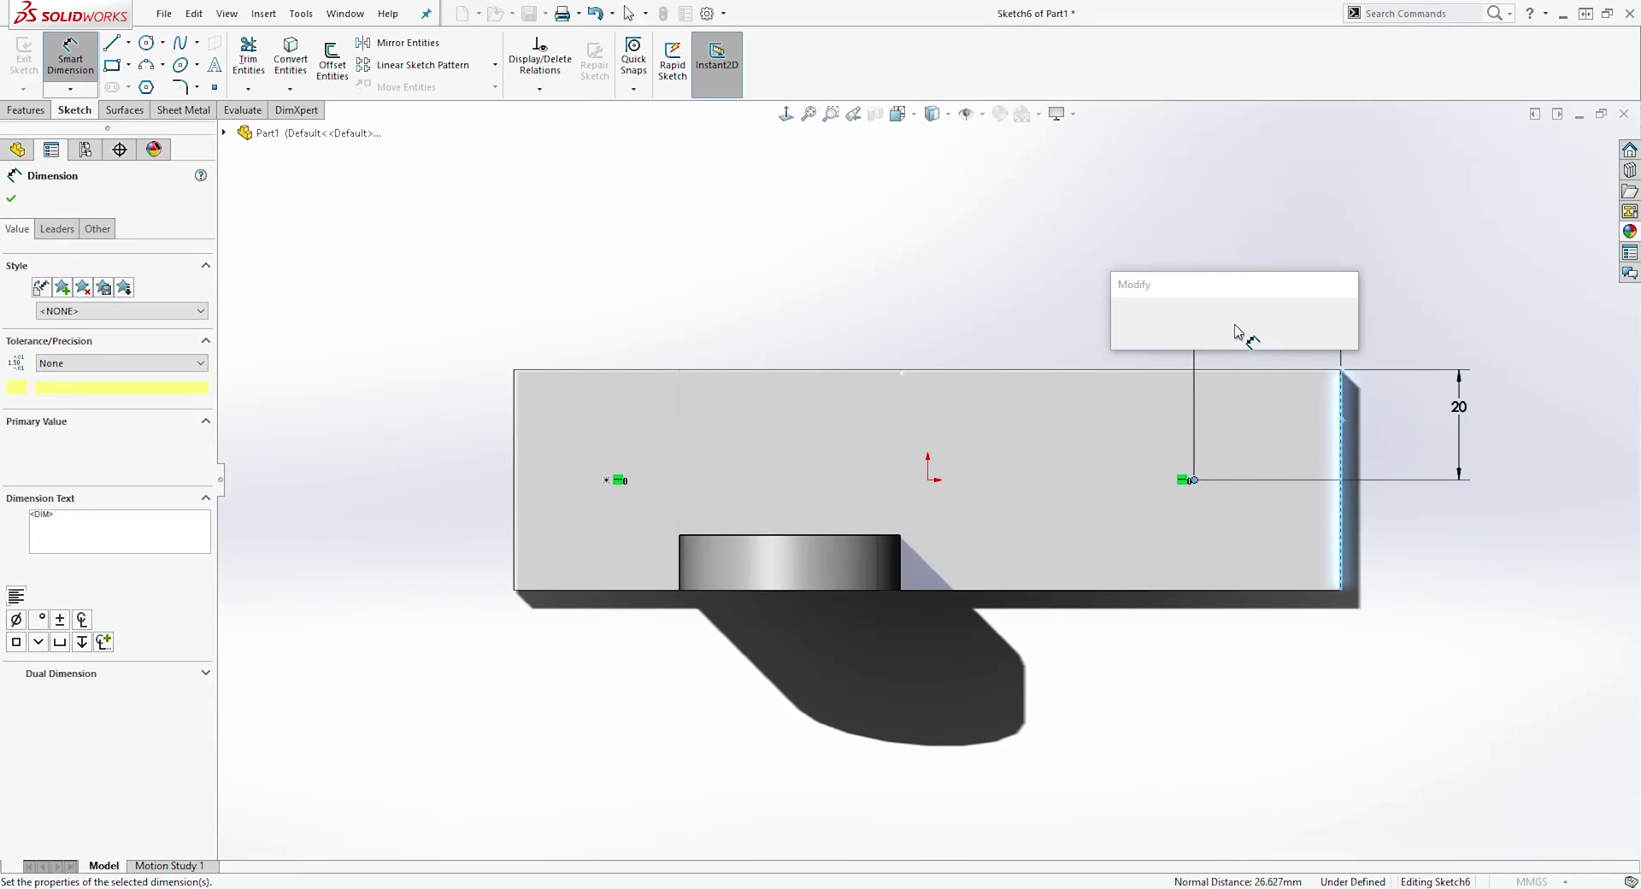
pyautogui.write('20')
pyautogui.press('Return')
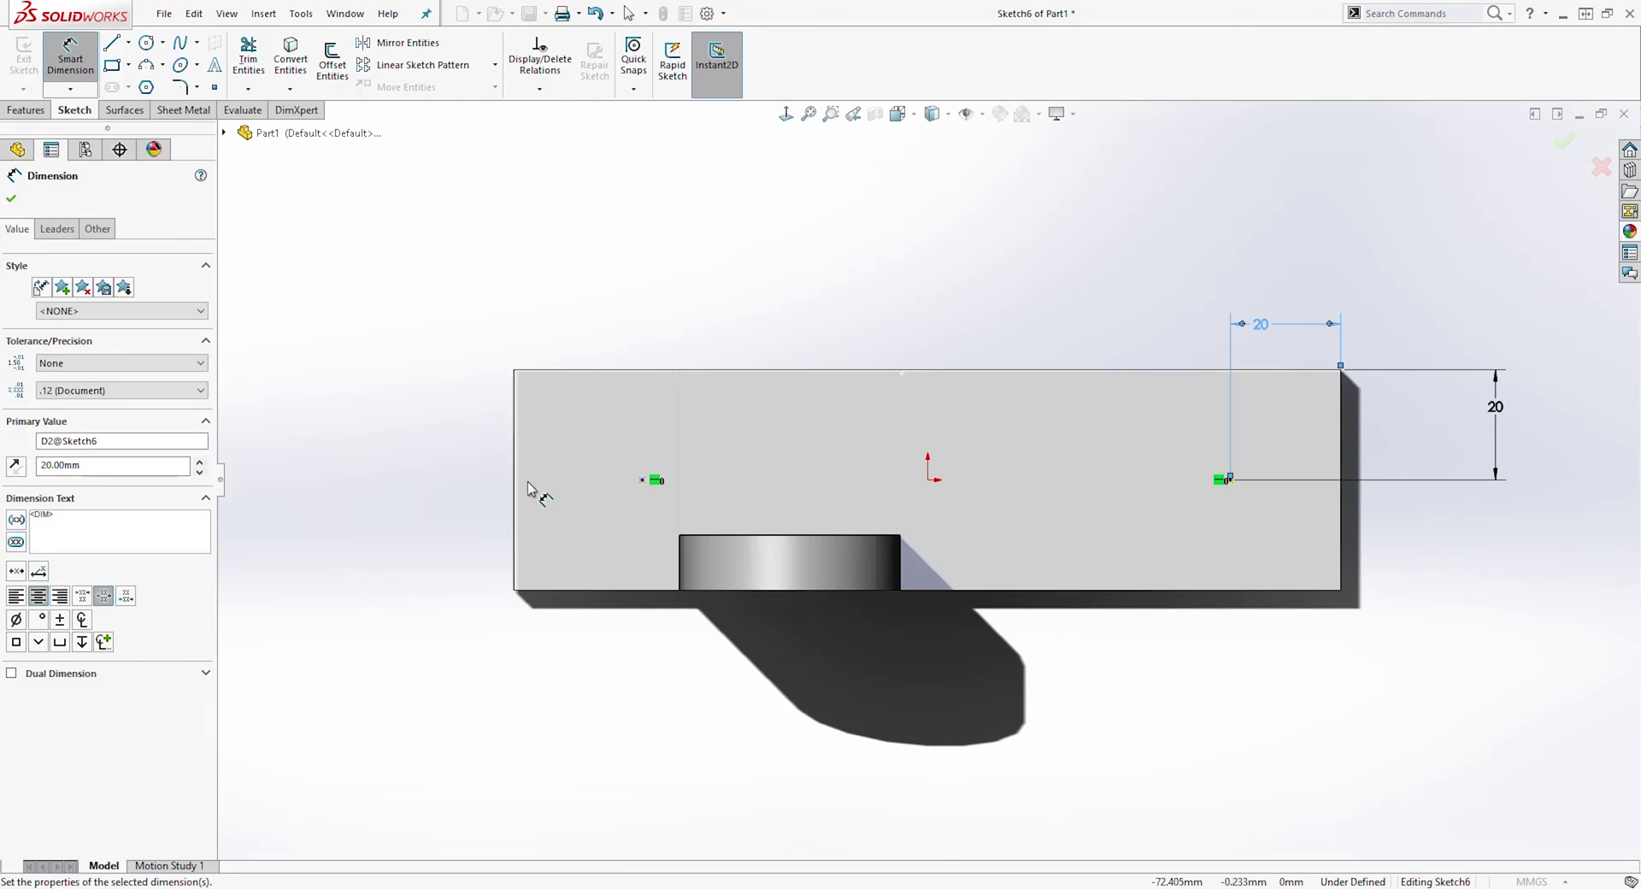
# Dimension the left hole point 20 mm from the plate's left edge
pyautogui.click(517, 477)
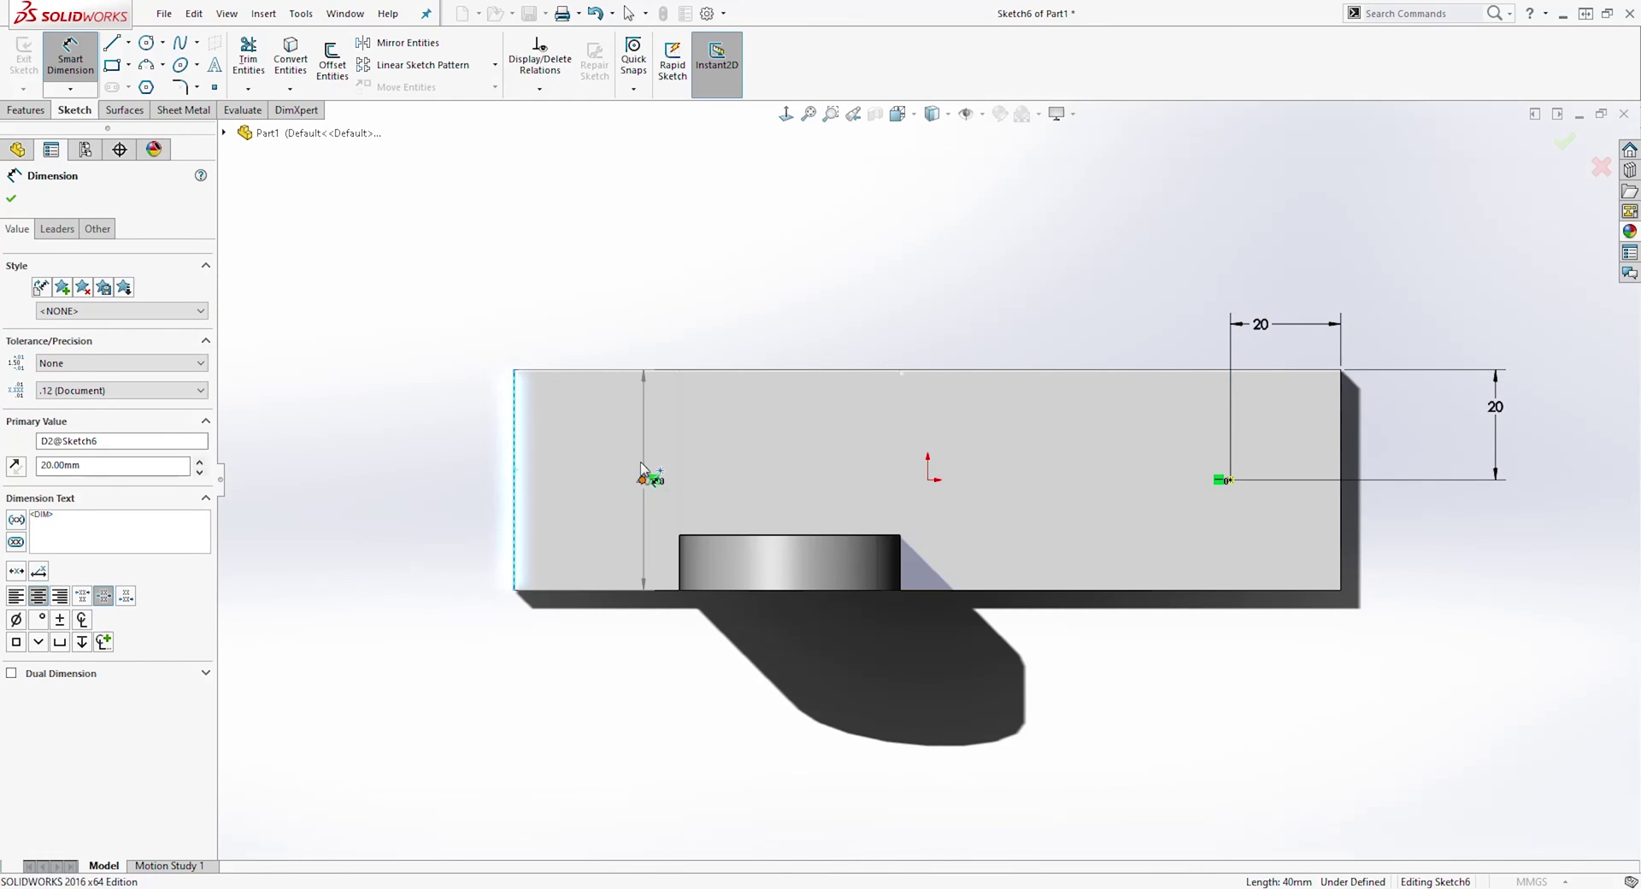
pyautogui.click(643, 479)
pyautogui.click(578, 330)
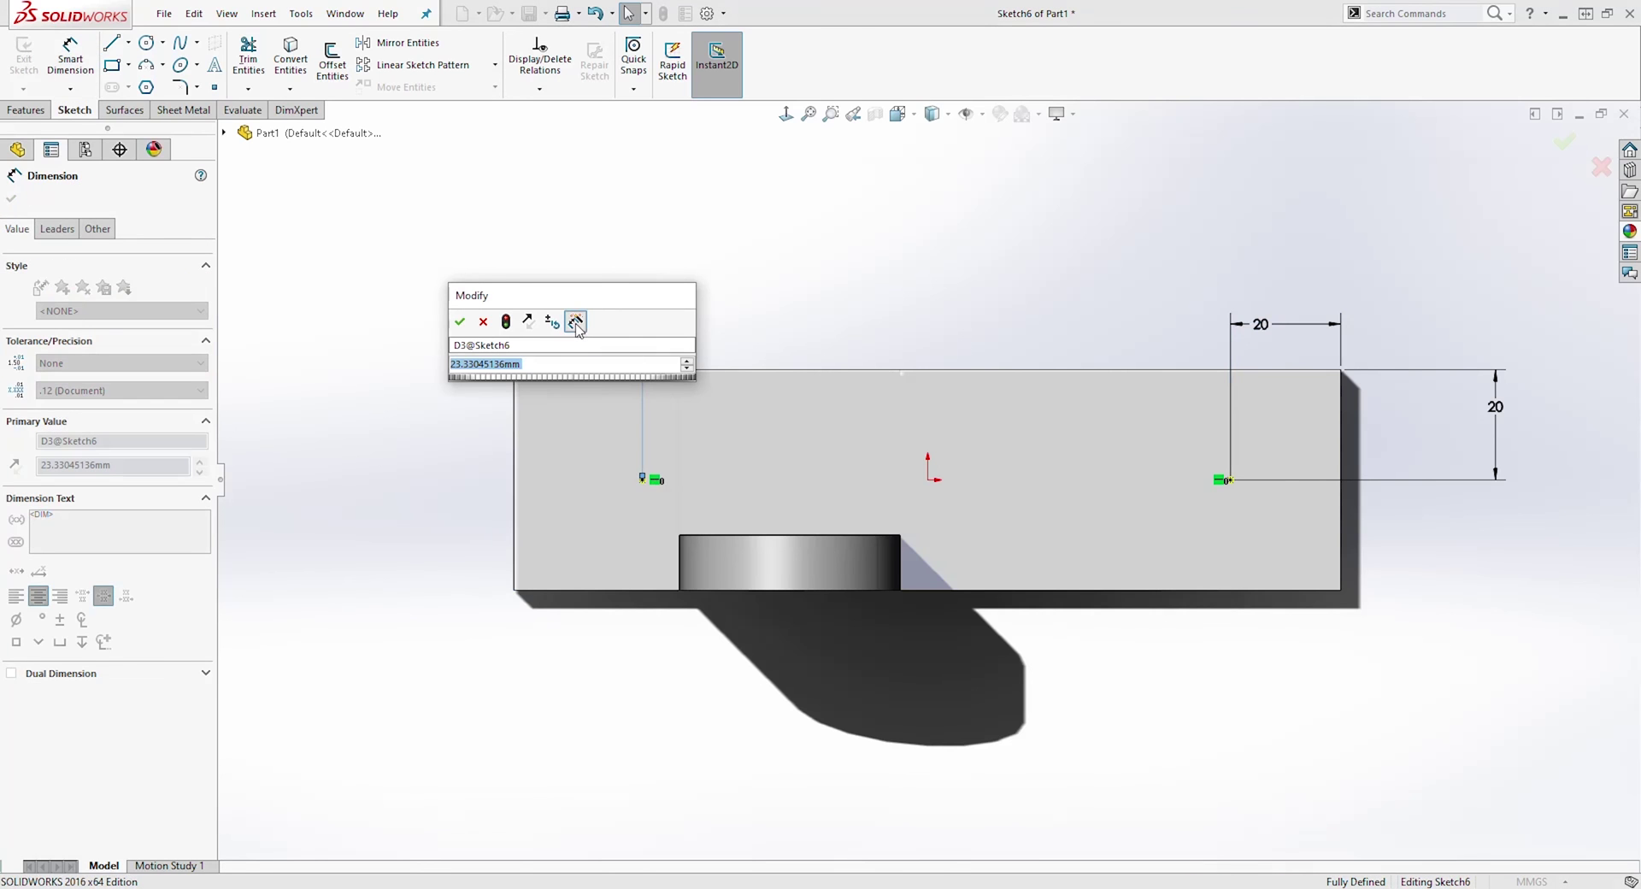
pyautogui.write('20')
pyautogui.press('Return')
pyautogui.press('Escape')
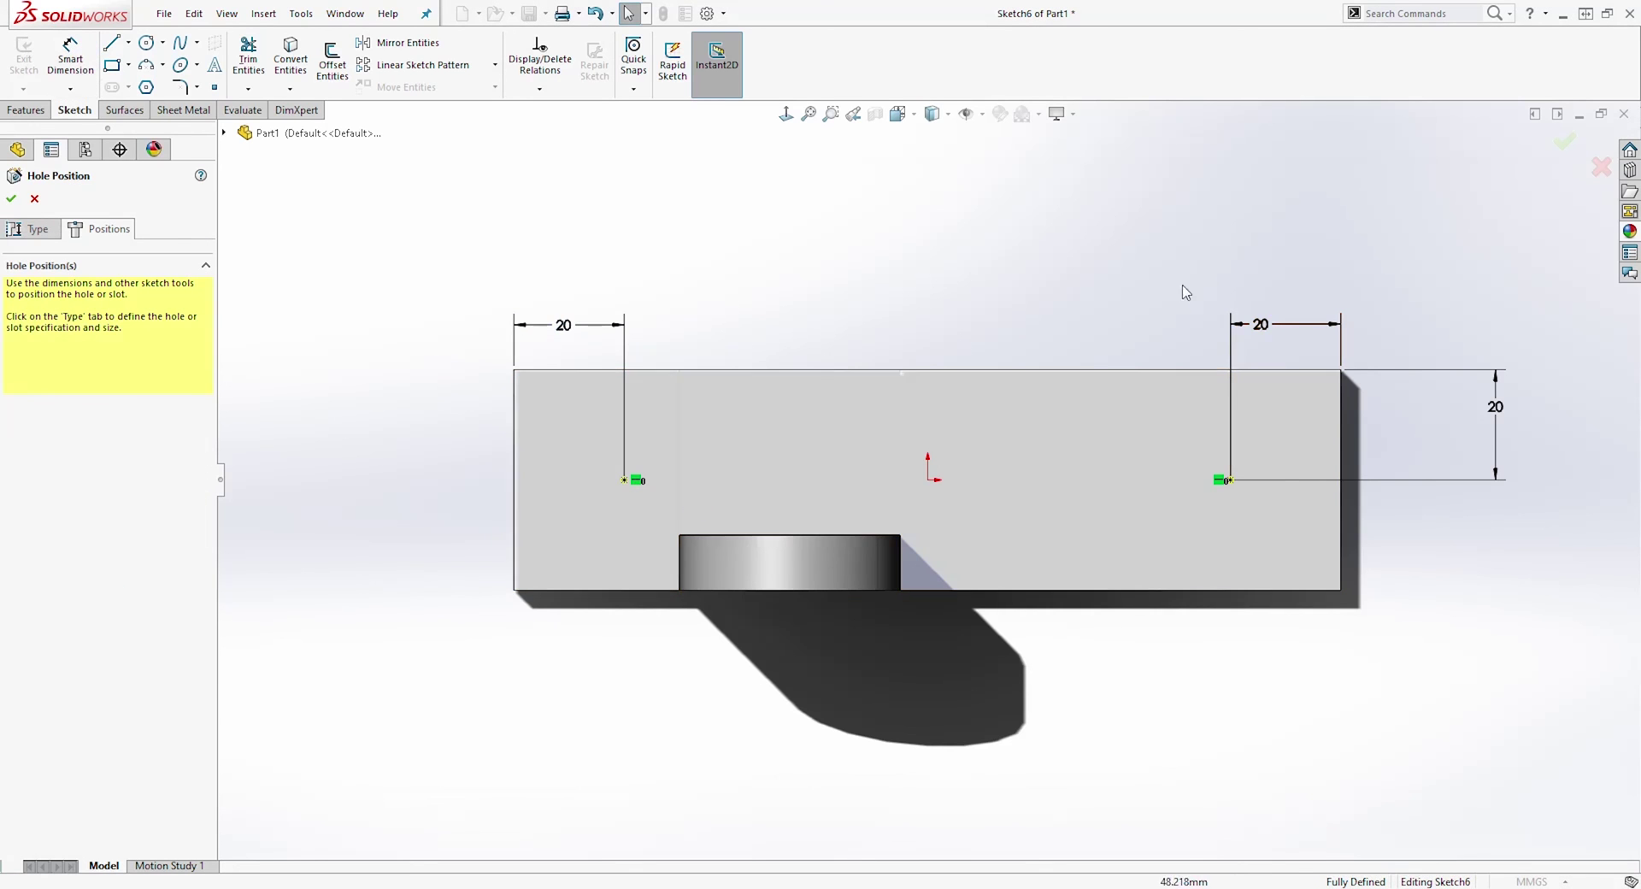
# Set the holes to Drill sizes at Ø7.0 and finish the two through-all holes
pyautogui.click(37, 231)
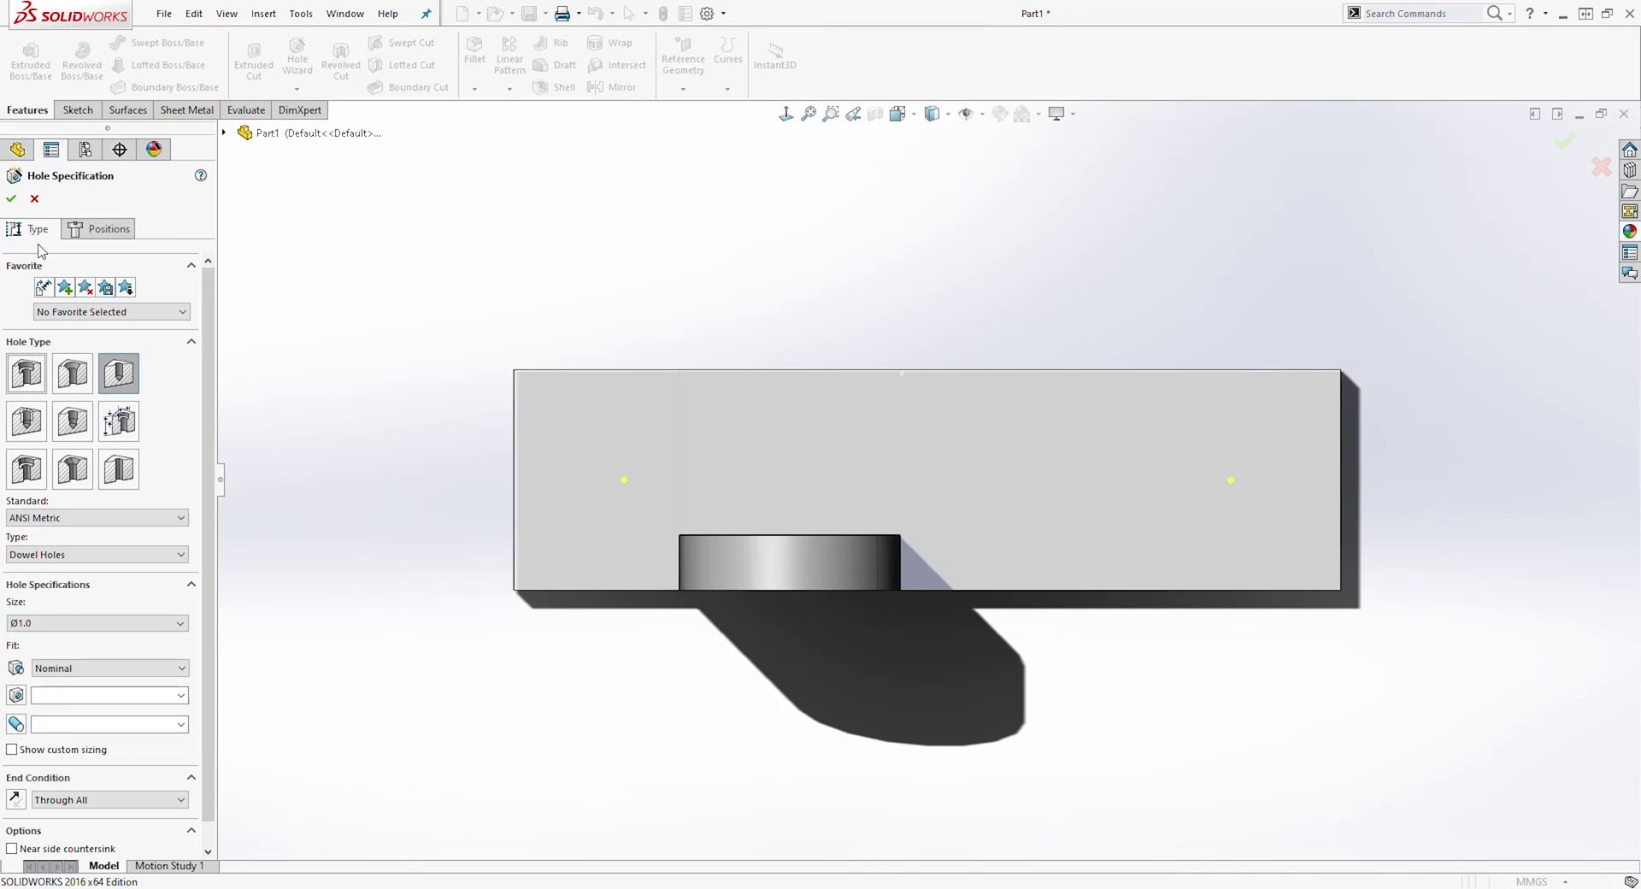
pyautogui.click(94, 556)
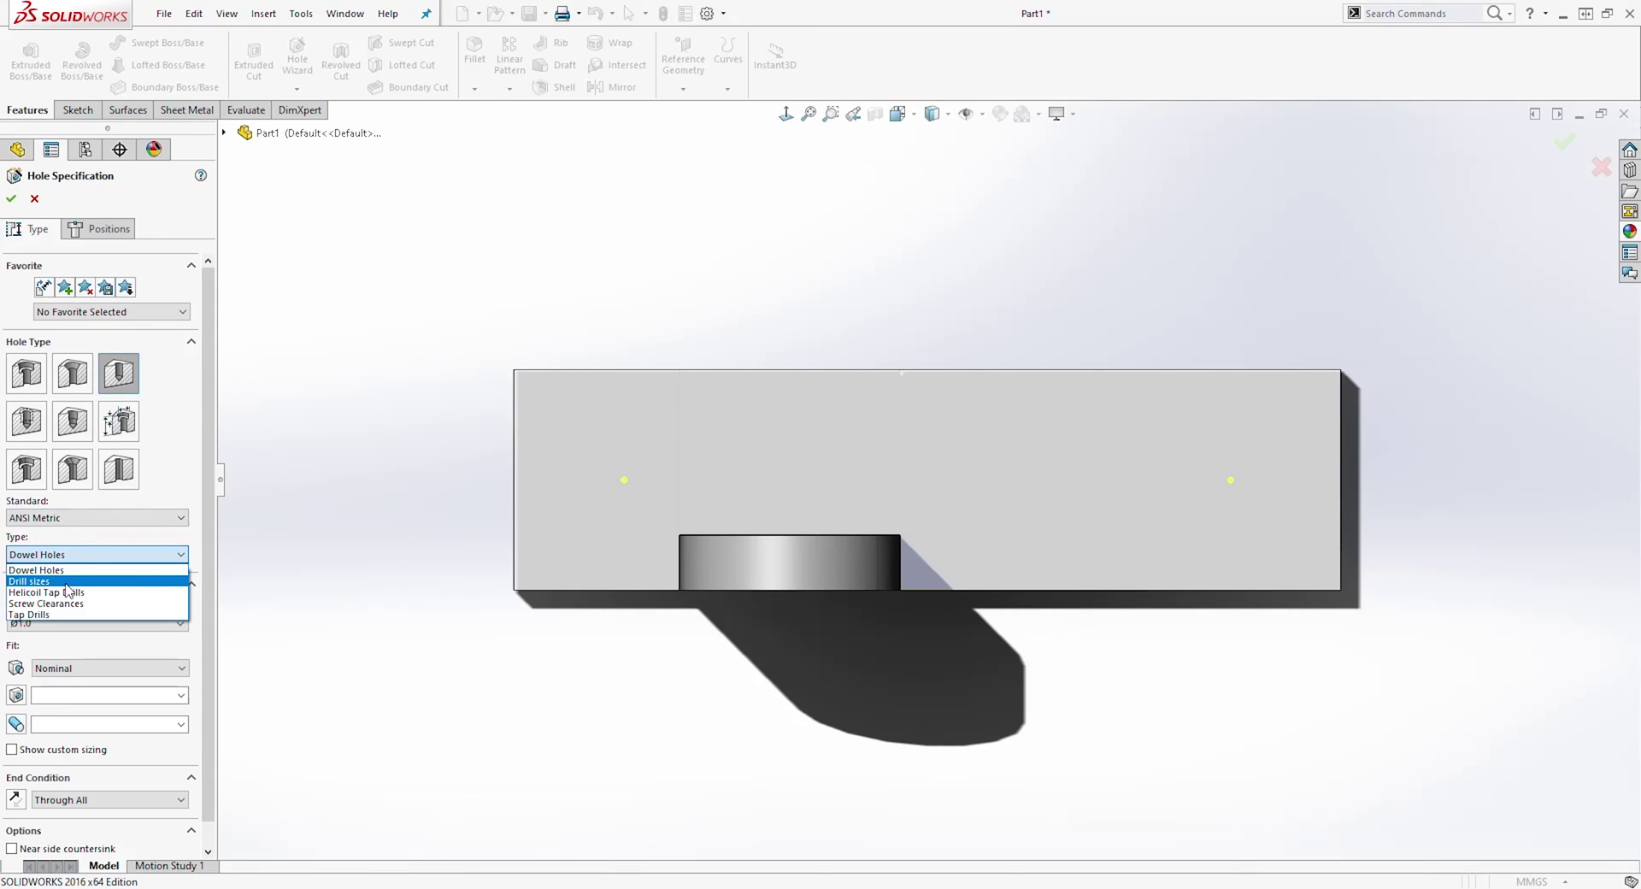
pyautogui.click(67, 583)
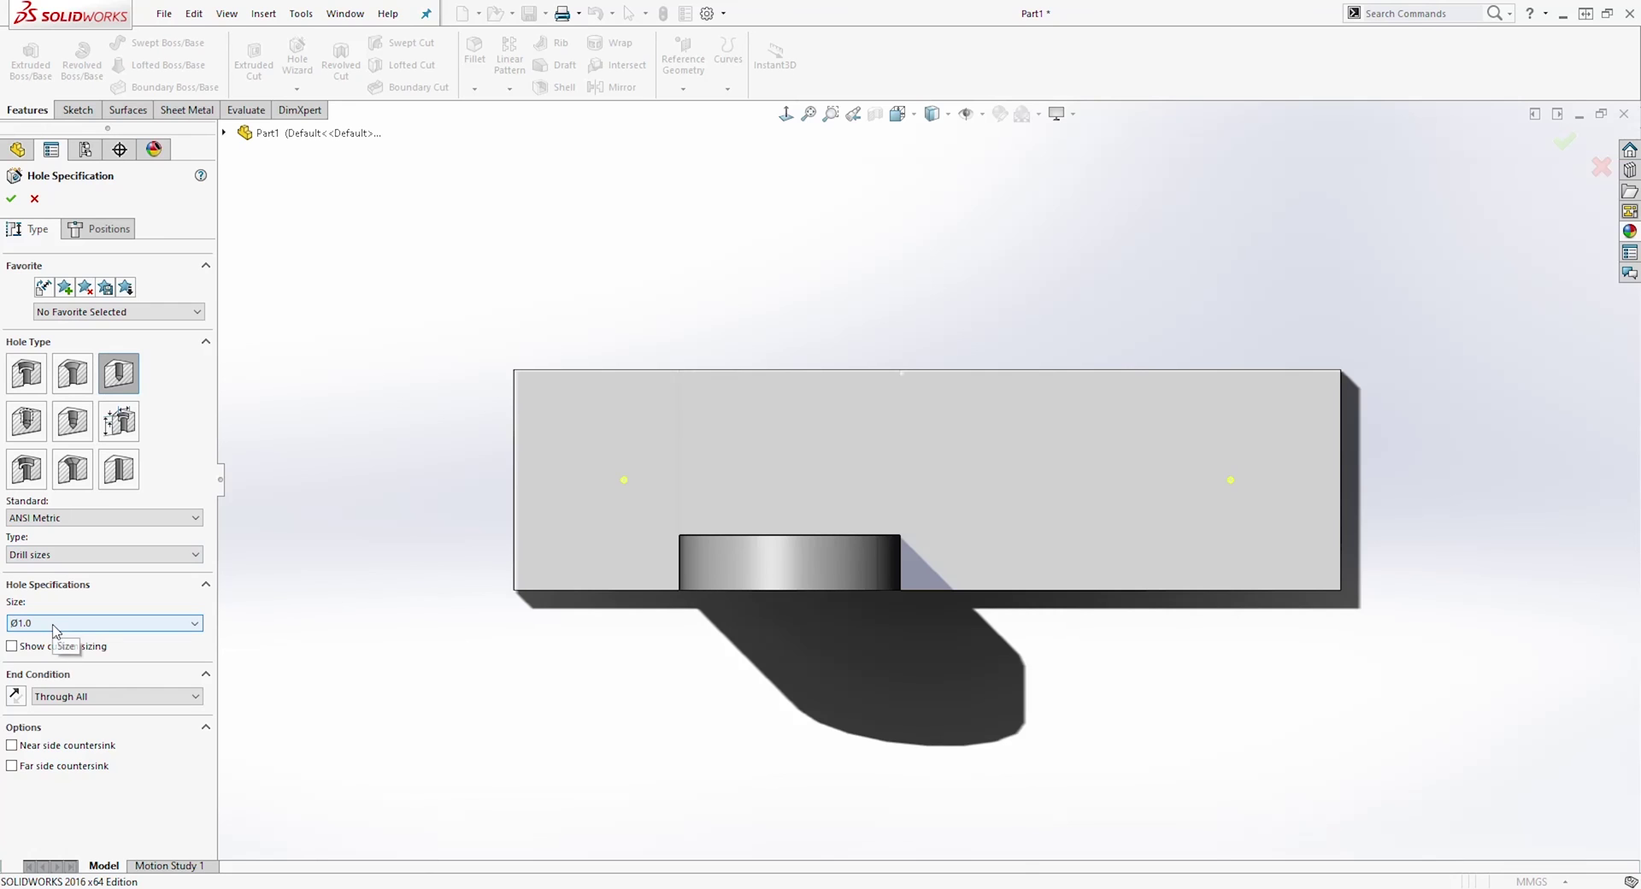
pyautogui.click(54, 624)
pyautogui.scroll(-5, 94, 709)
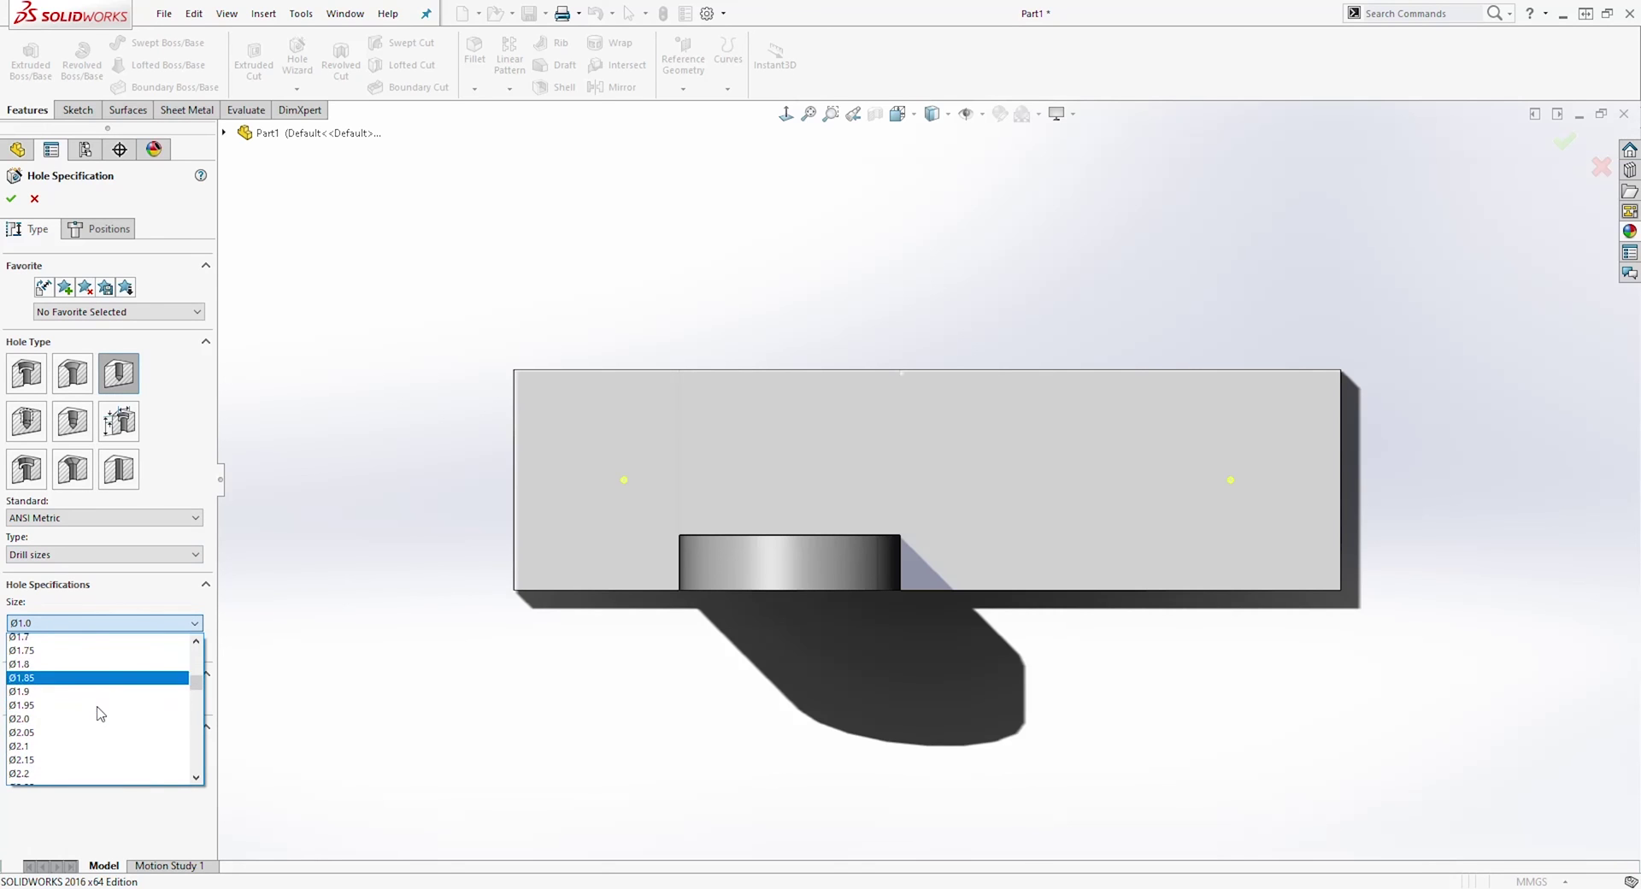
pyautogui.scroll(-10, 100, 714)
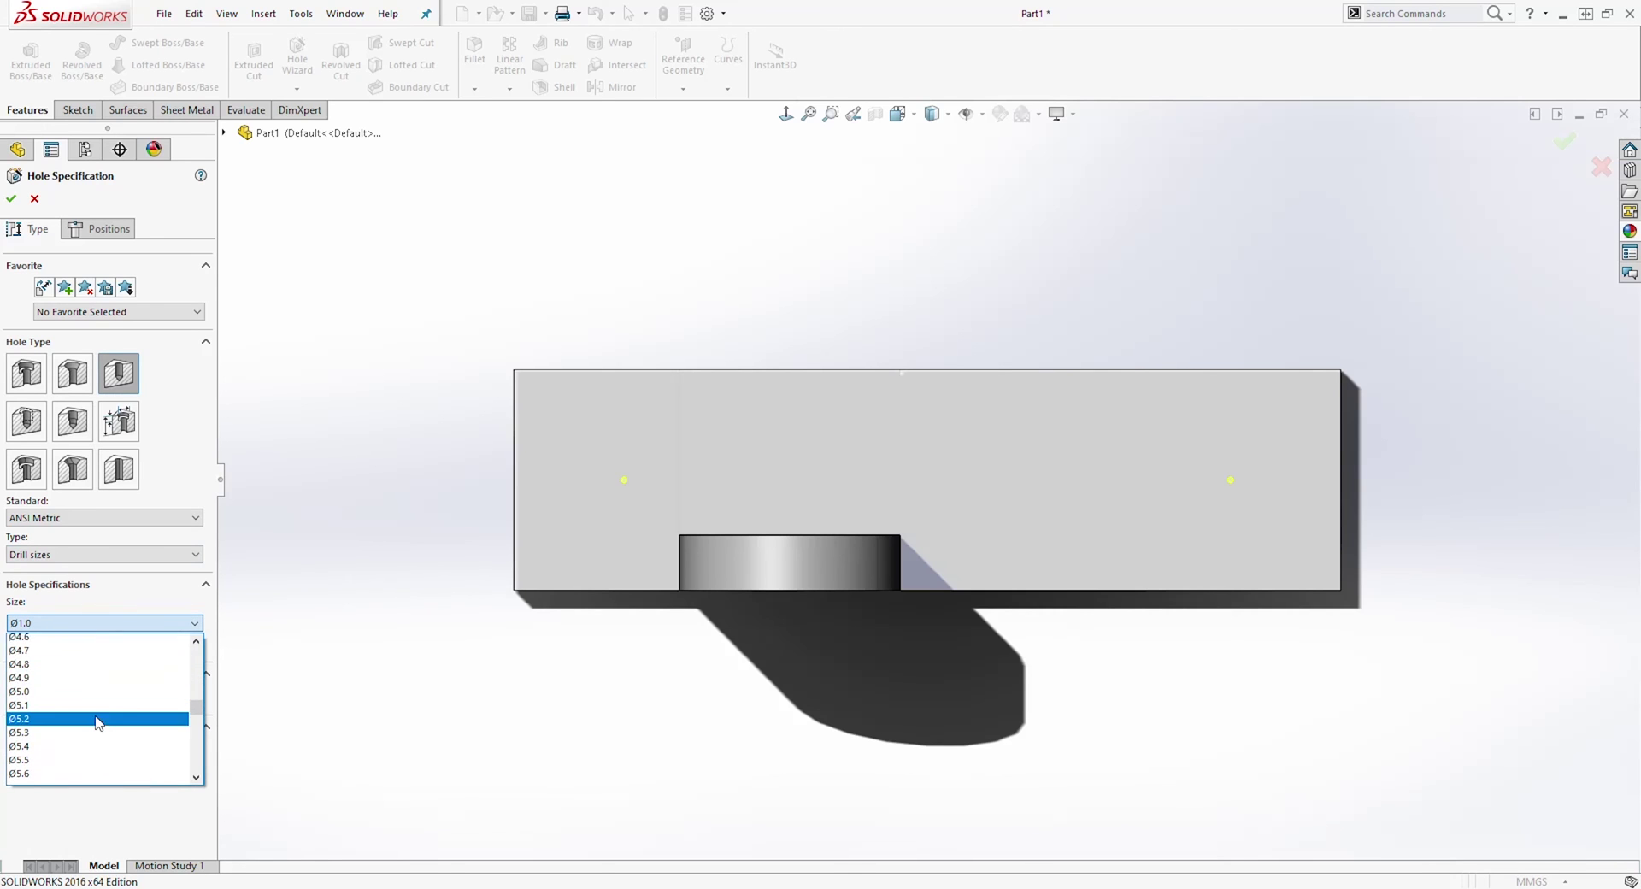
pyautogui.scroll(-5, 99, 716)
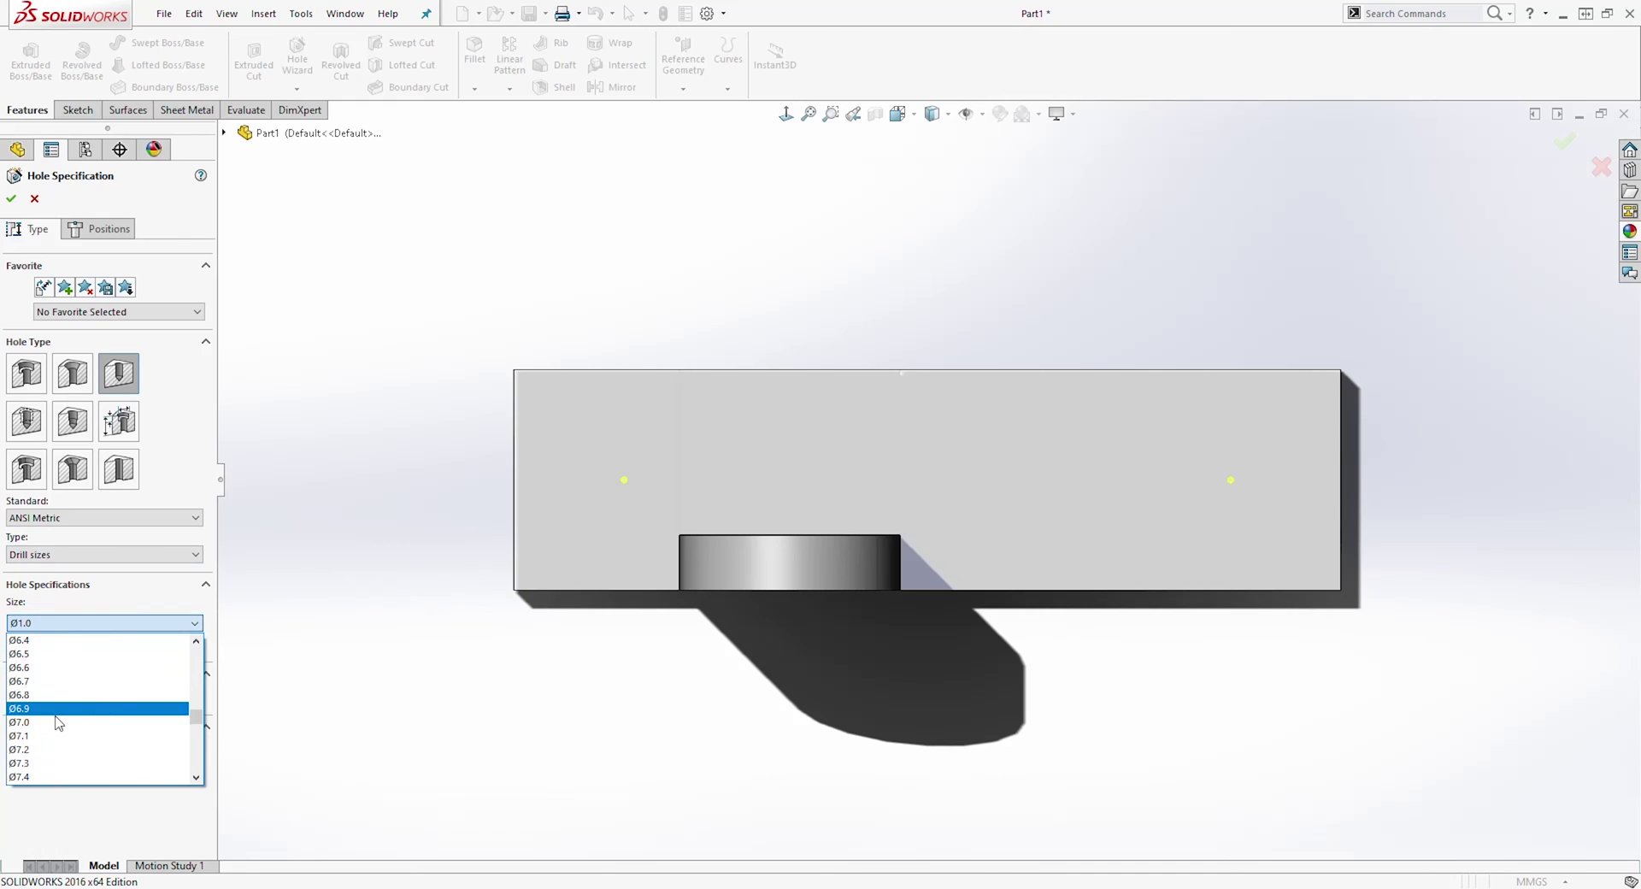
pyautogui.click(58, 723)
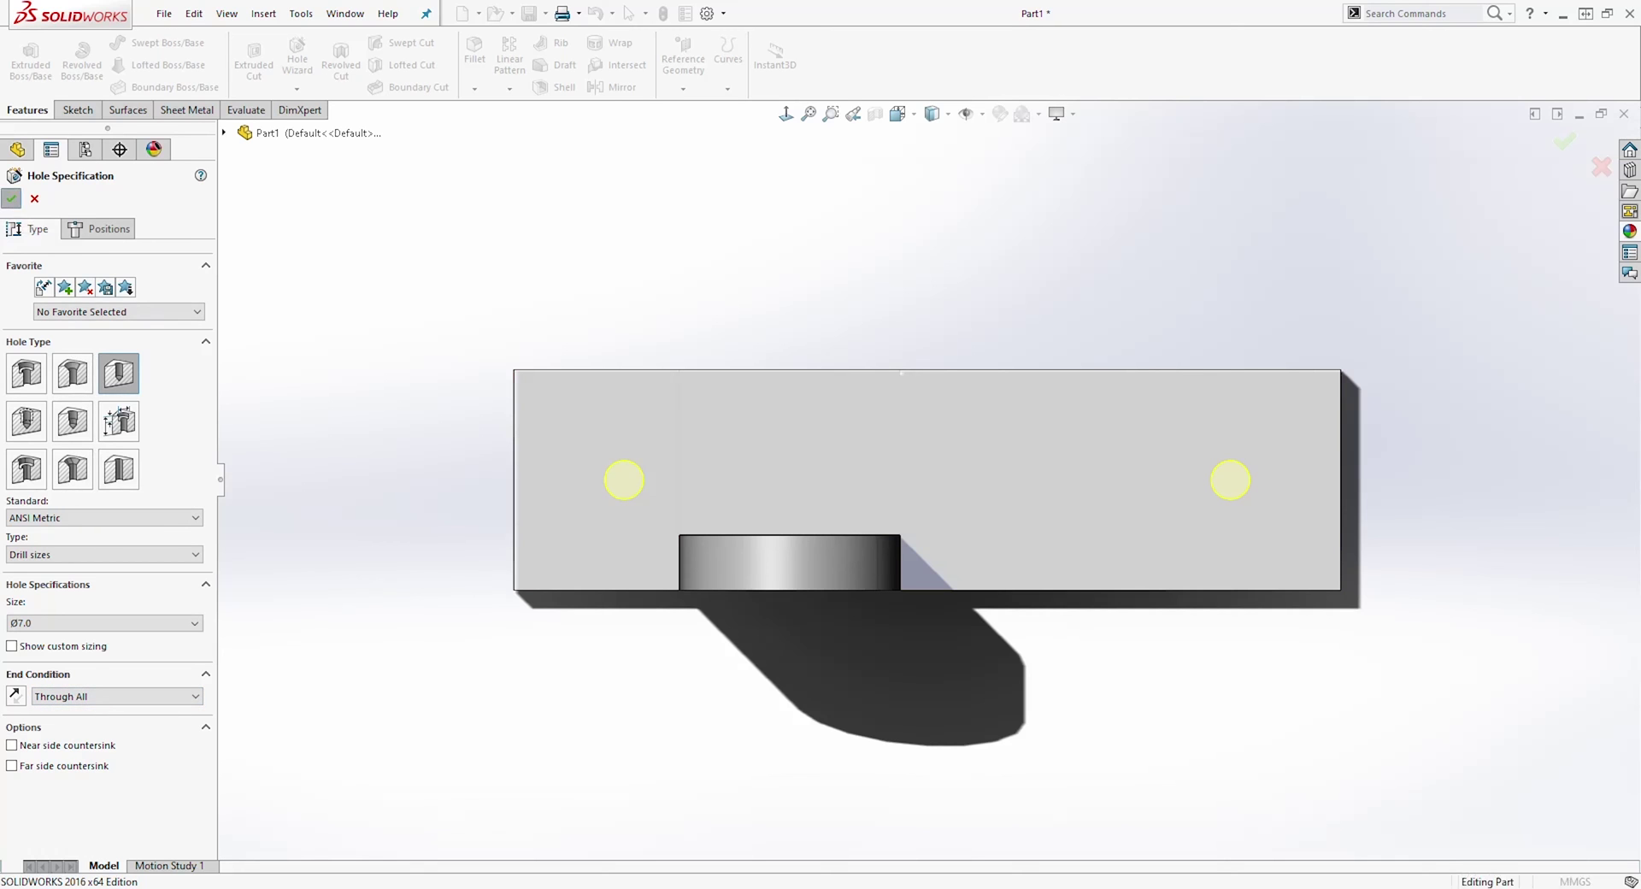
pyautogui.click(11, 198)
pyautogui.moveTo(598, 502)
pyautogui.mouseDown(button='middle')
pyautogui.moveTo(839, 652)
pyautogui.moveTo(764, 453)
pyautogui.moveTo(615, 557)
pyautogui.moveTo(885, 616)
pyautogui.mouseUp(button='middle')
pyautogui.click(1335, 554)
pyautogui.moveTo(1313, 597); pyautogui.dragTo(1291, 723, button='middle')
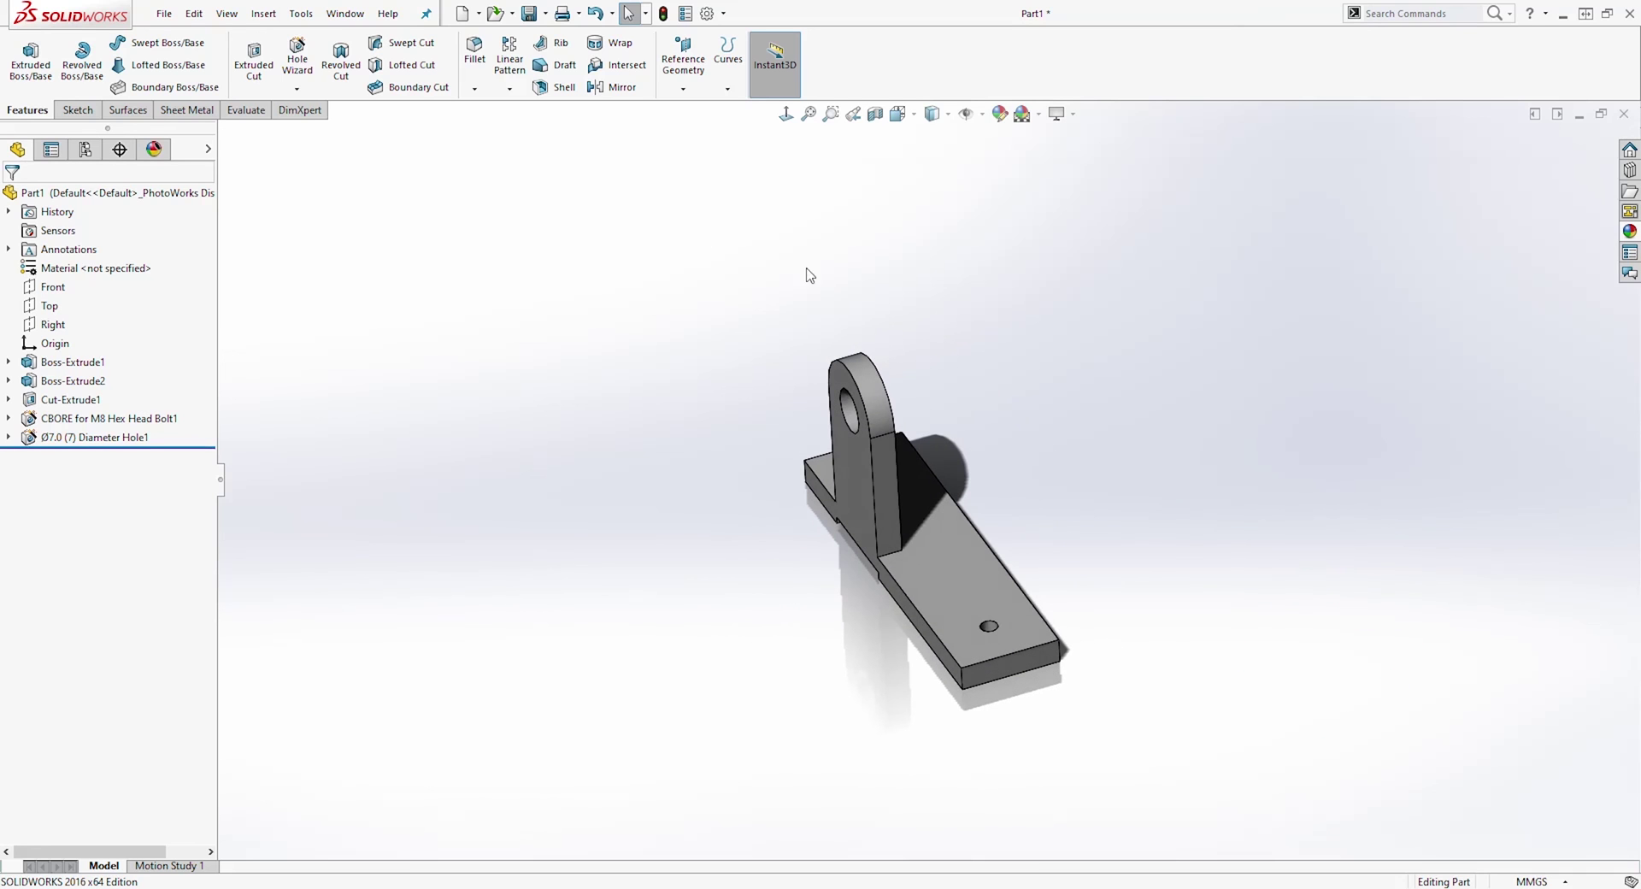
# Start a fillet and select the plate's end and side edges plus the tab's edges
pyautogui.click(471, 53)
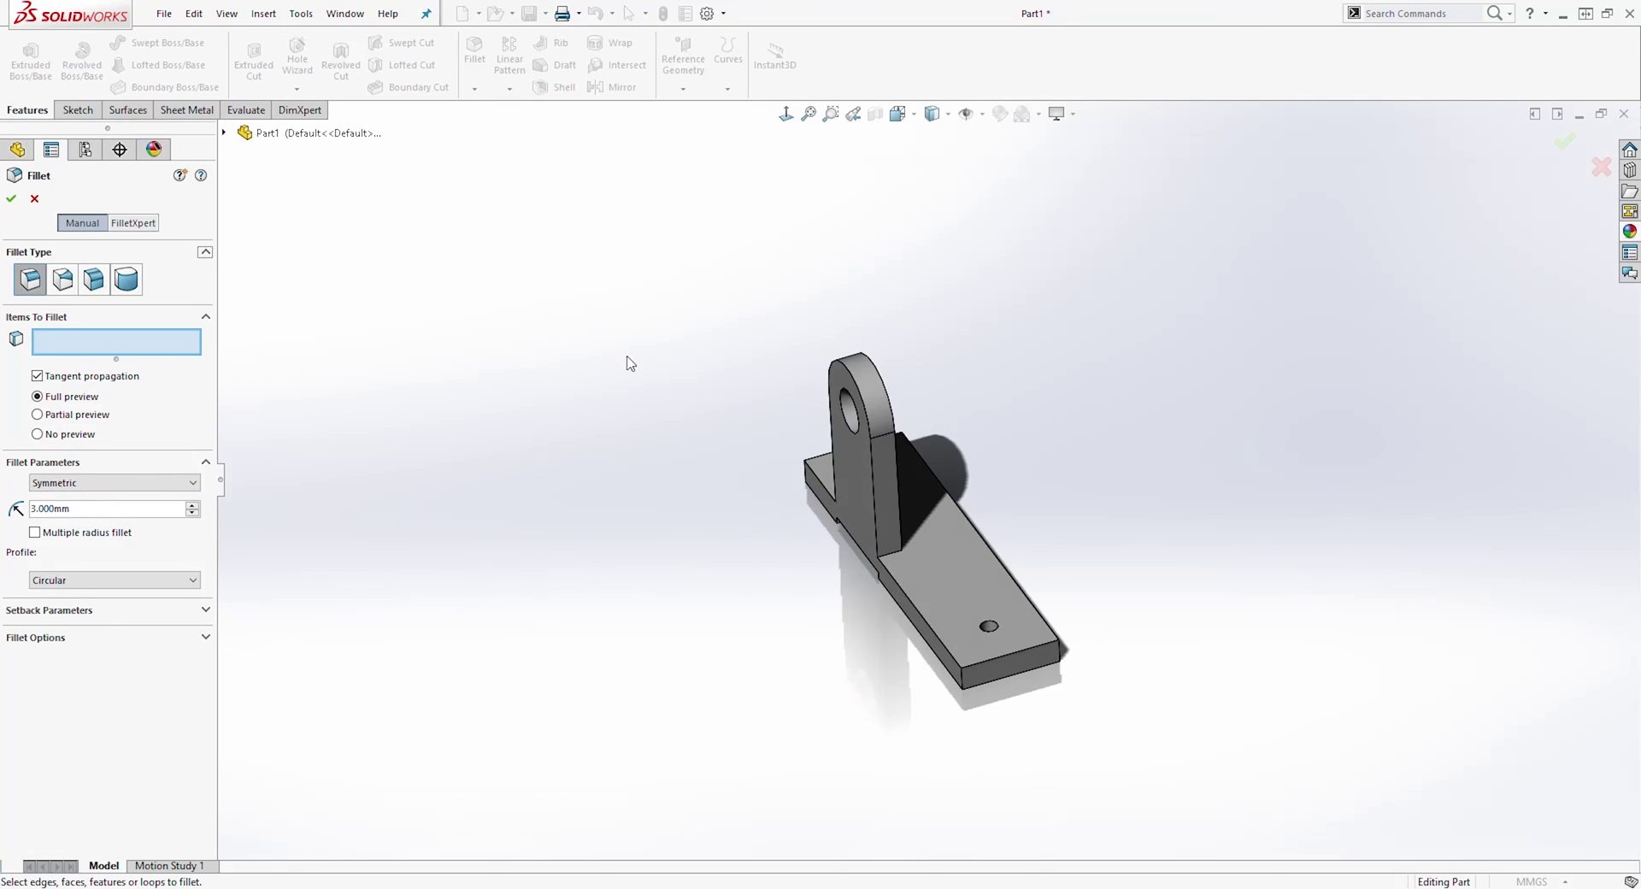
pyautogui.moveTo(630, 364); pyautogui.dragTo(773, 545, button='middle')
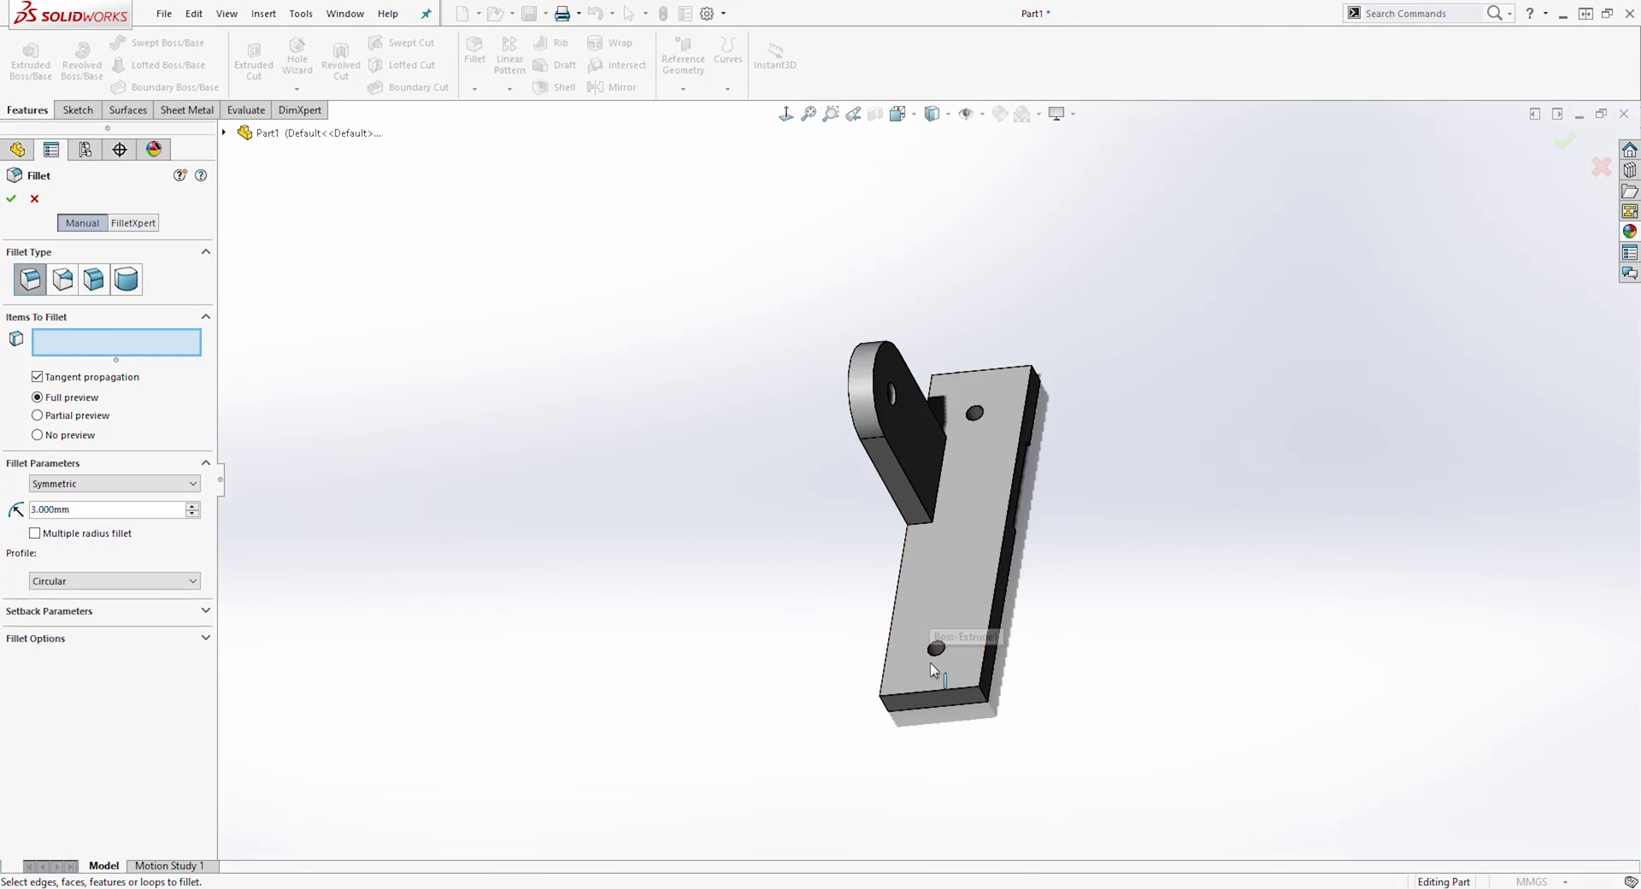
pyautogui.click(918, 691)
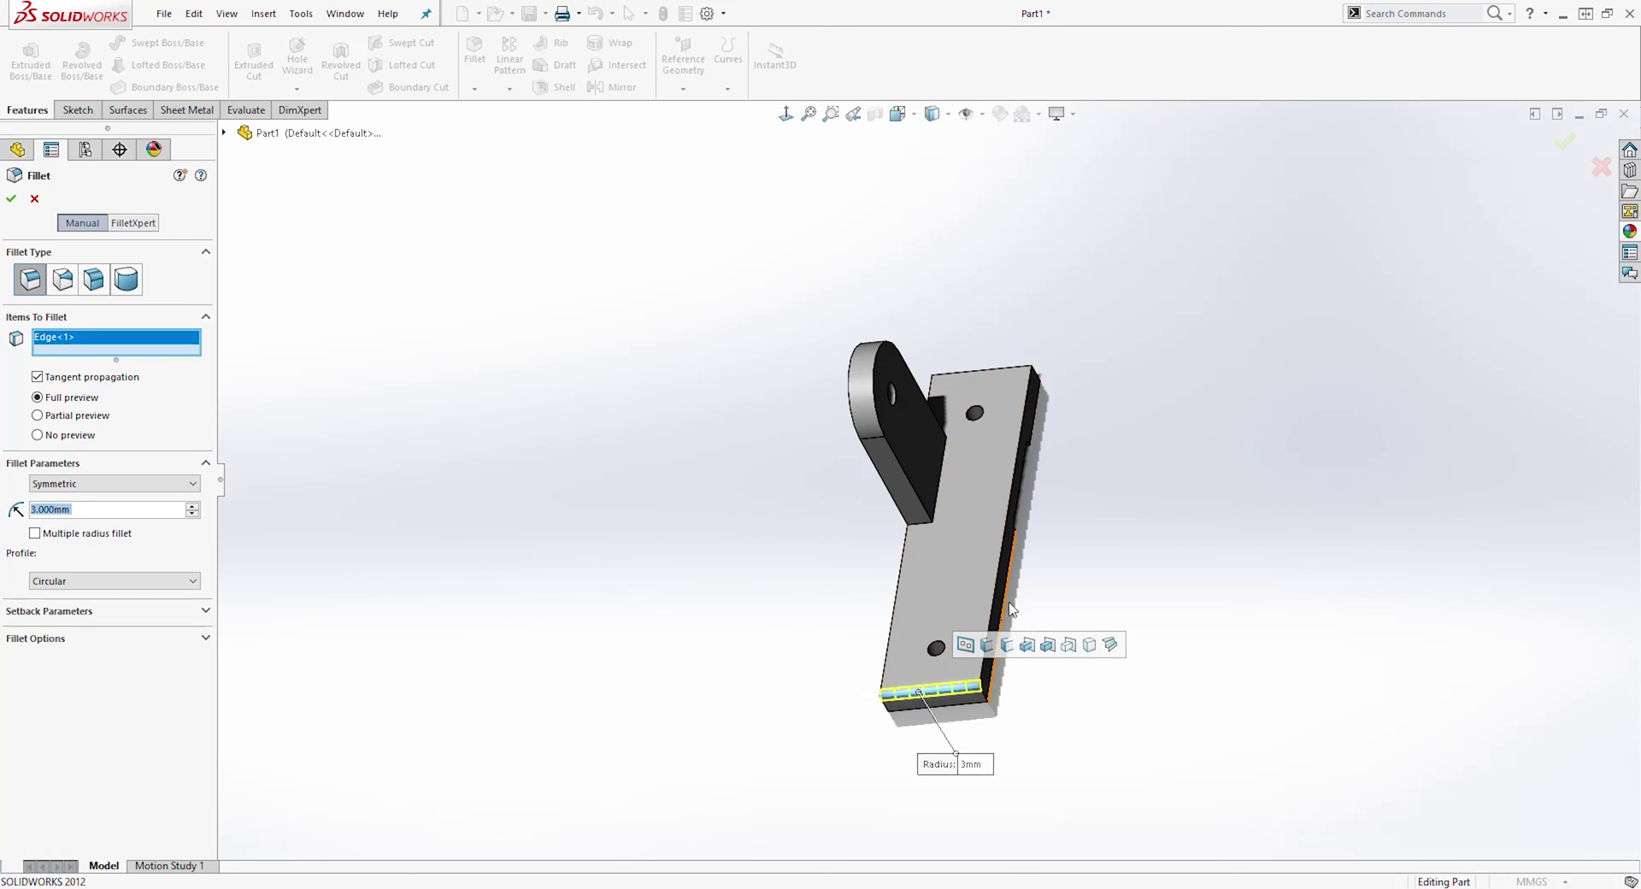
pyautogui.click(997, 570)
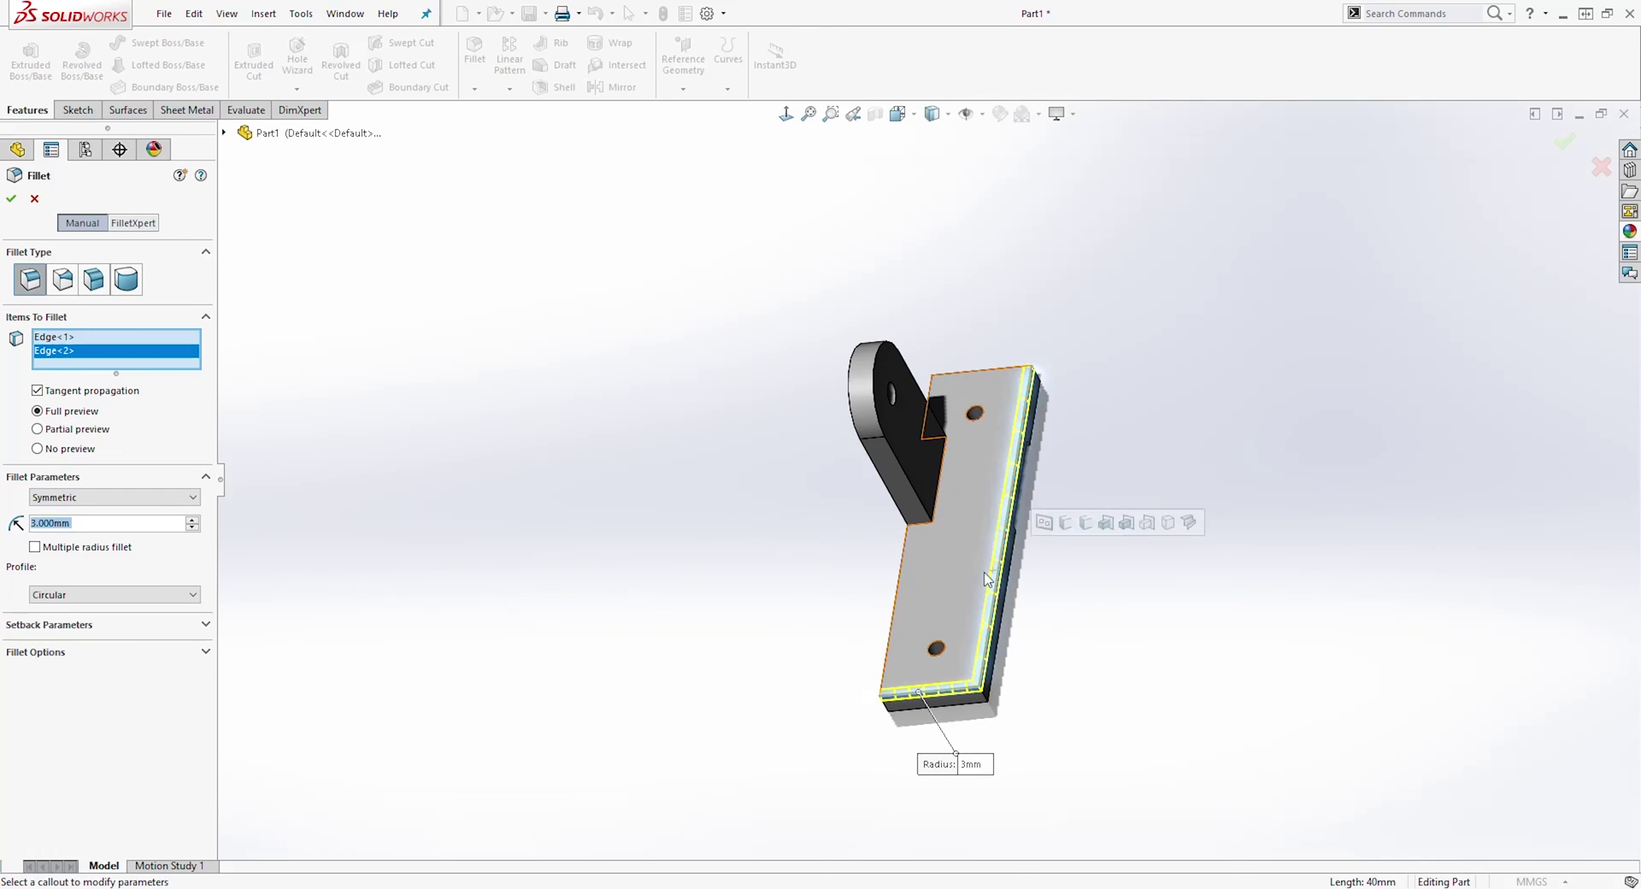
pyautogui.click(904, 569)
pyautogui.scroll(-5, 919, 530)
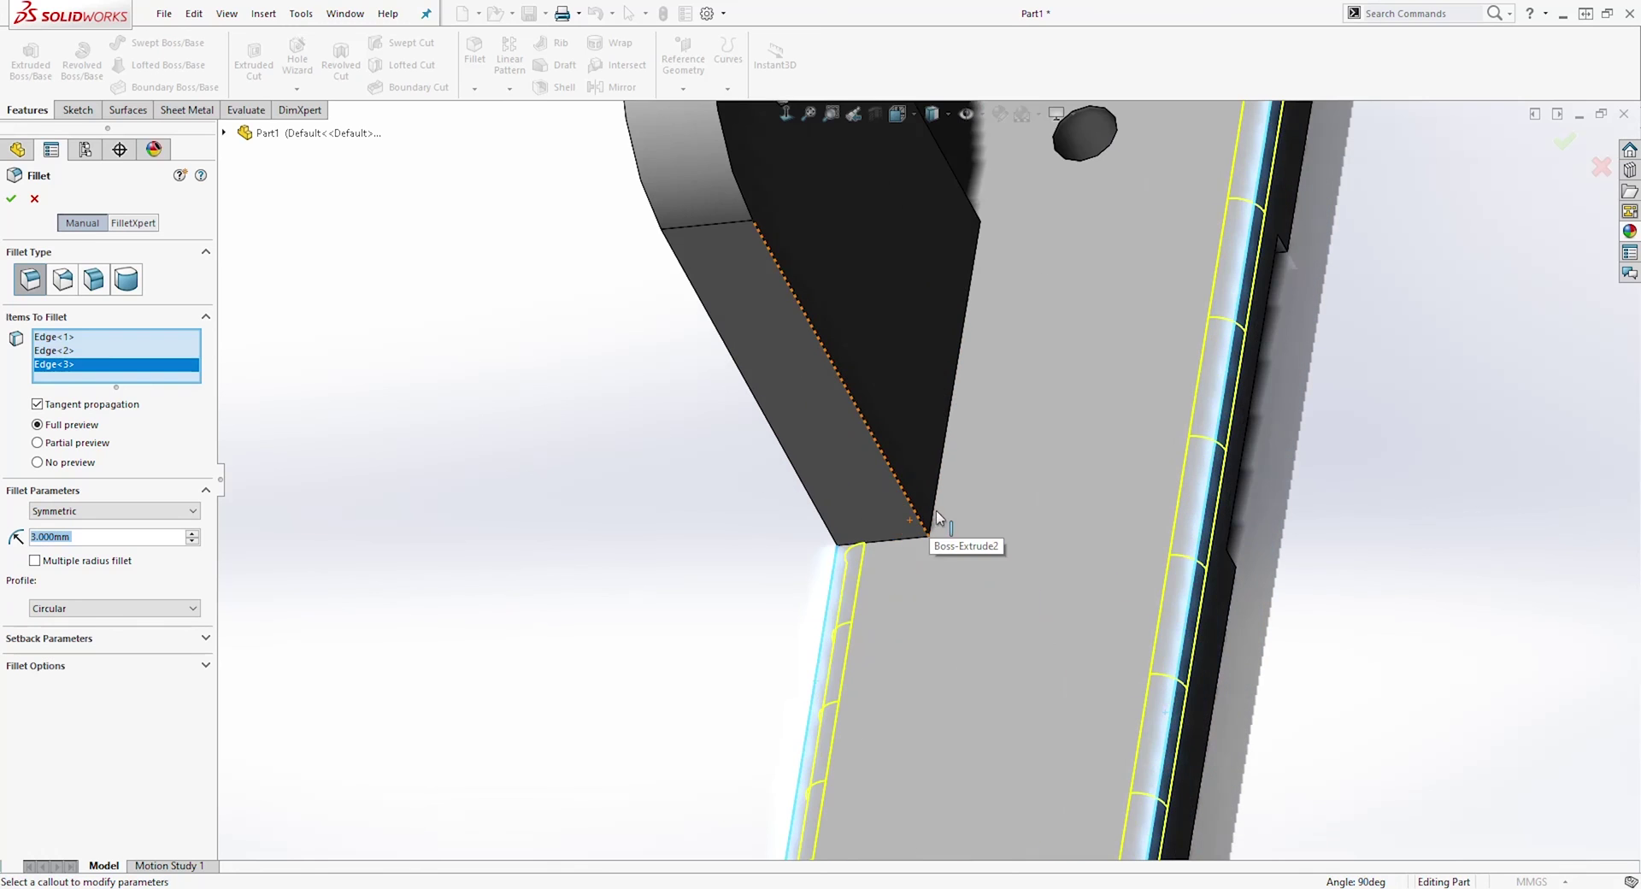
pyautogui.click(903, 547)
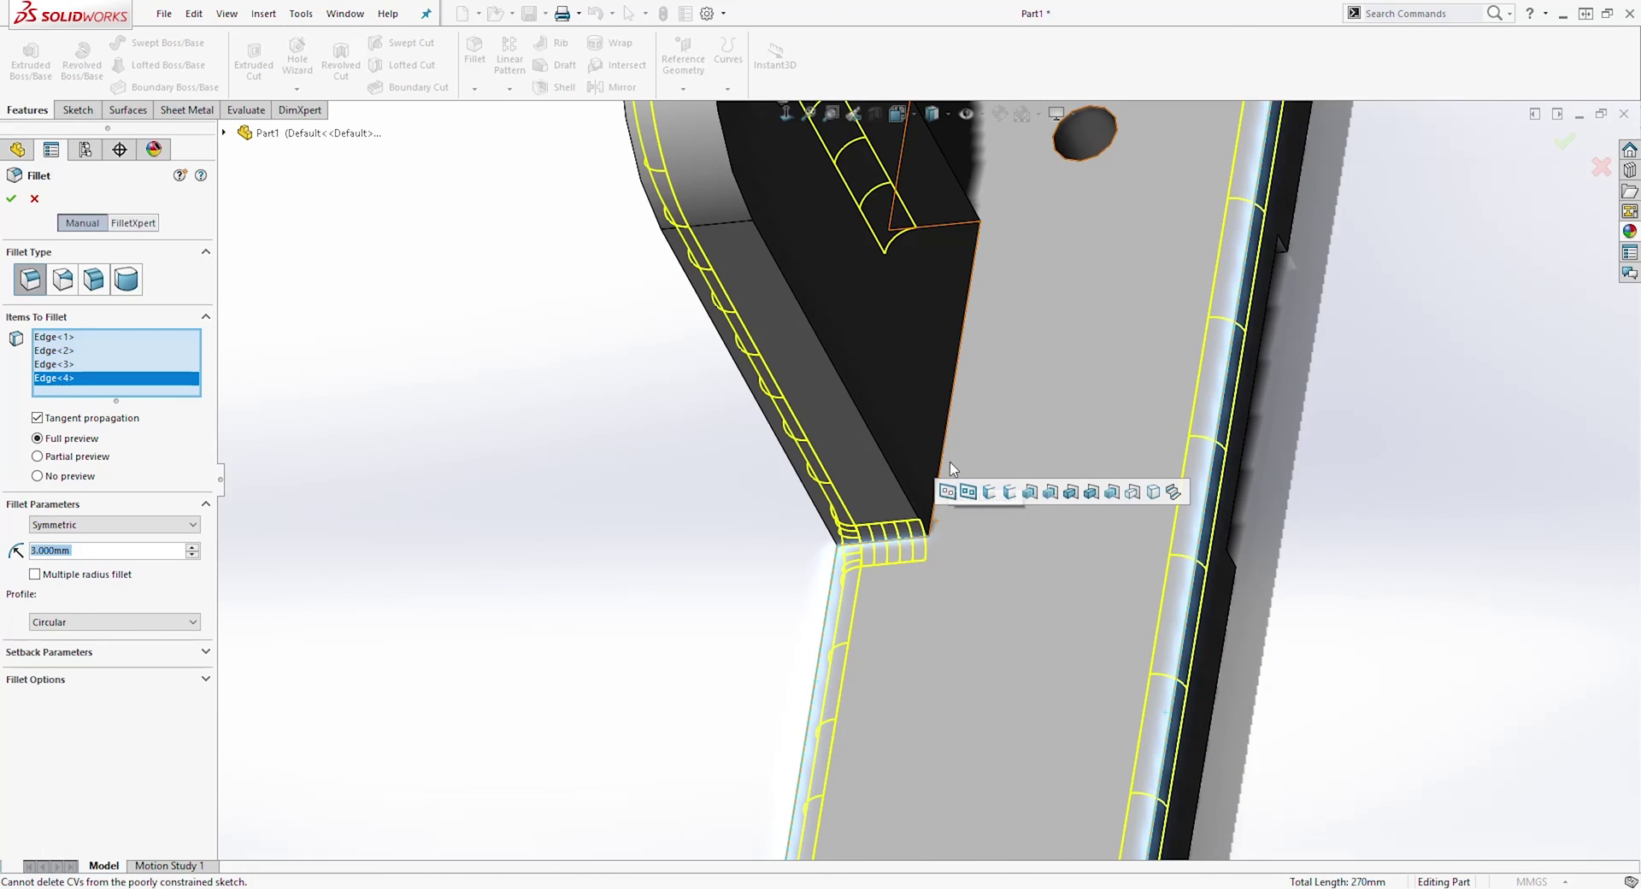
pyautogui.click(966, 372)
pyautogui.scroll(5, 966, 369)
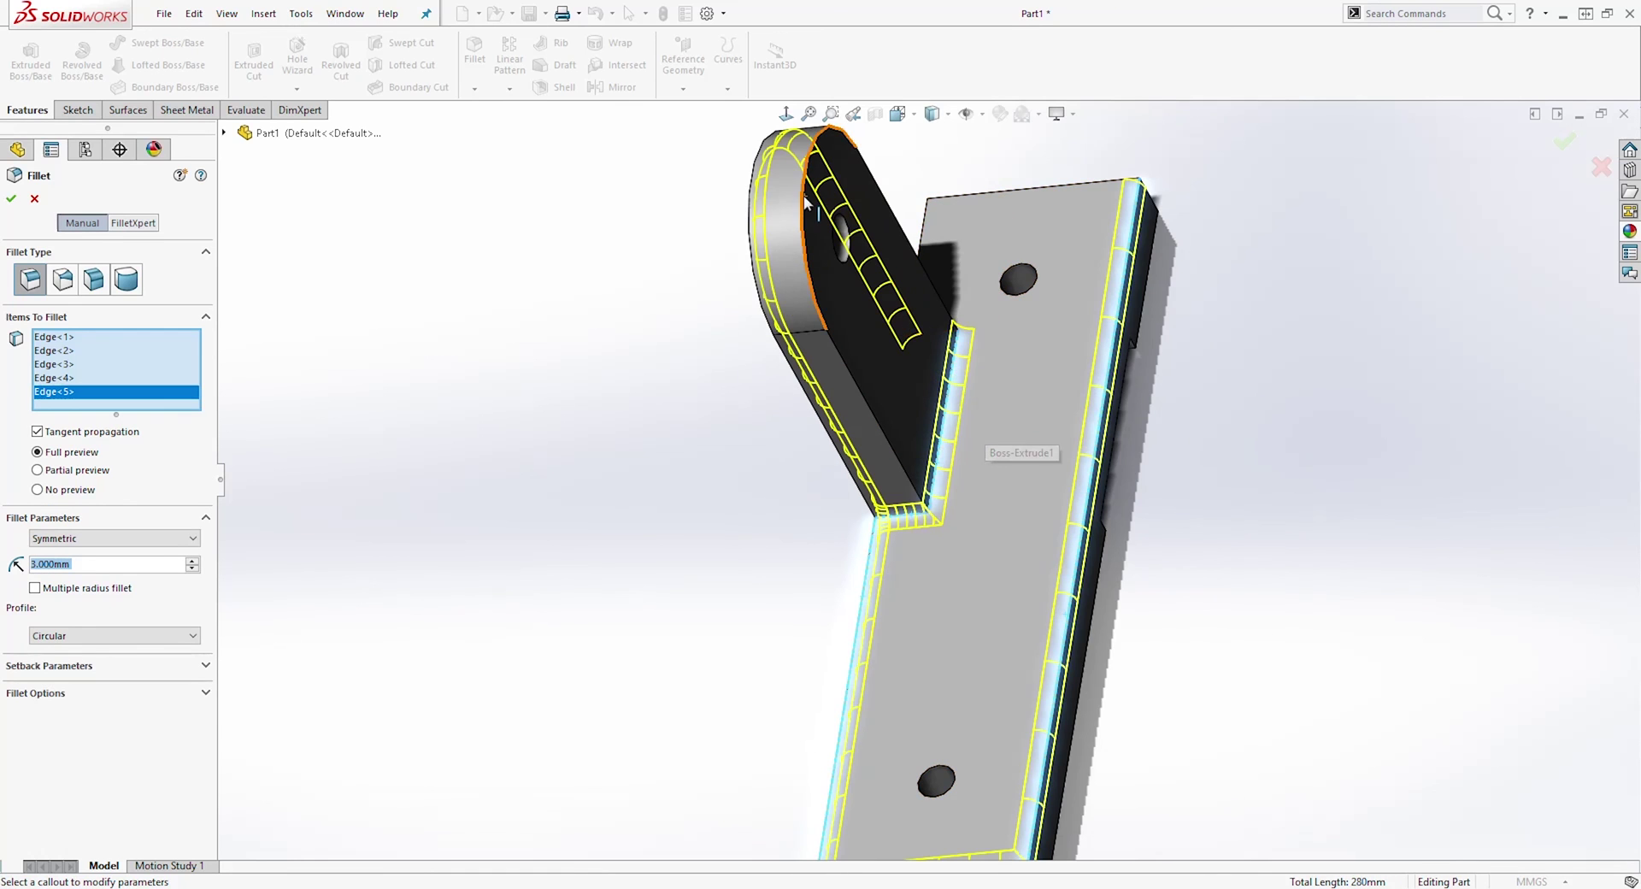
pyautogui.click(930, 331)
pyautogui.moveTo(930, 332); pyautogui.dragTo(978, 431, button='middle')
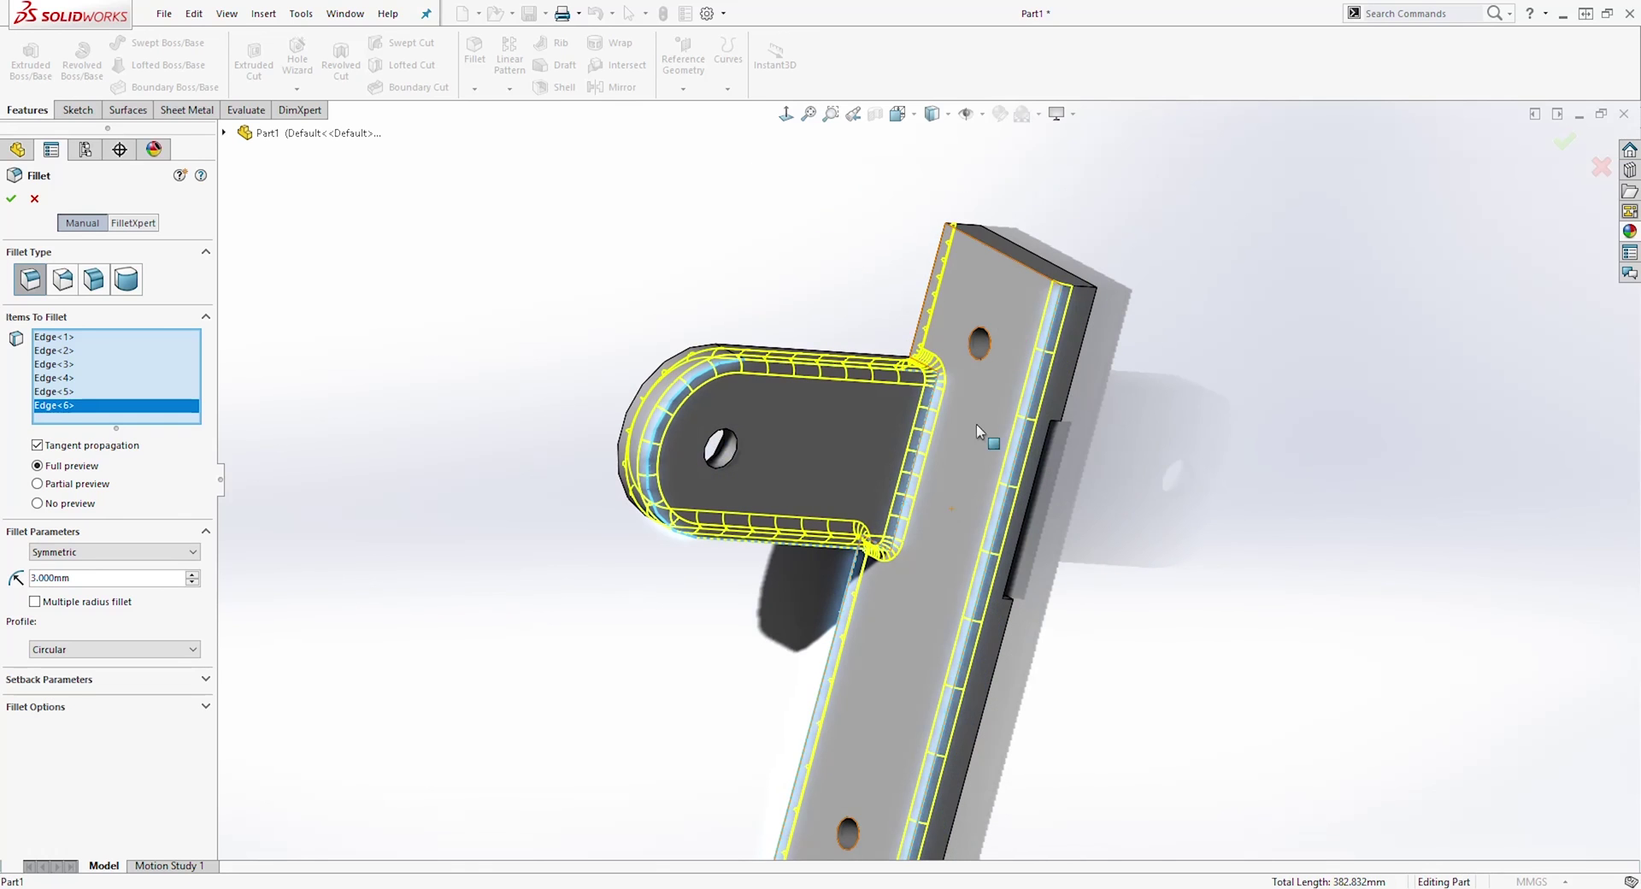
# Add the remaining plate and corner edges and accept the 3 mm fillet
pyautogui.click(994, 260)
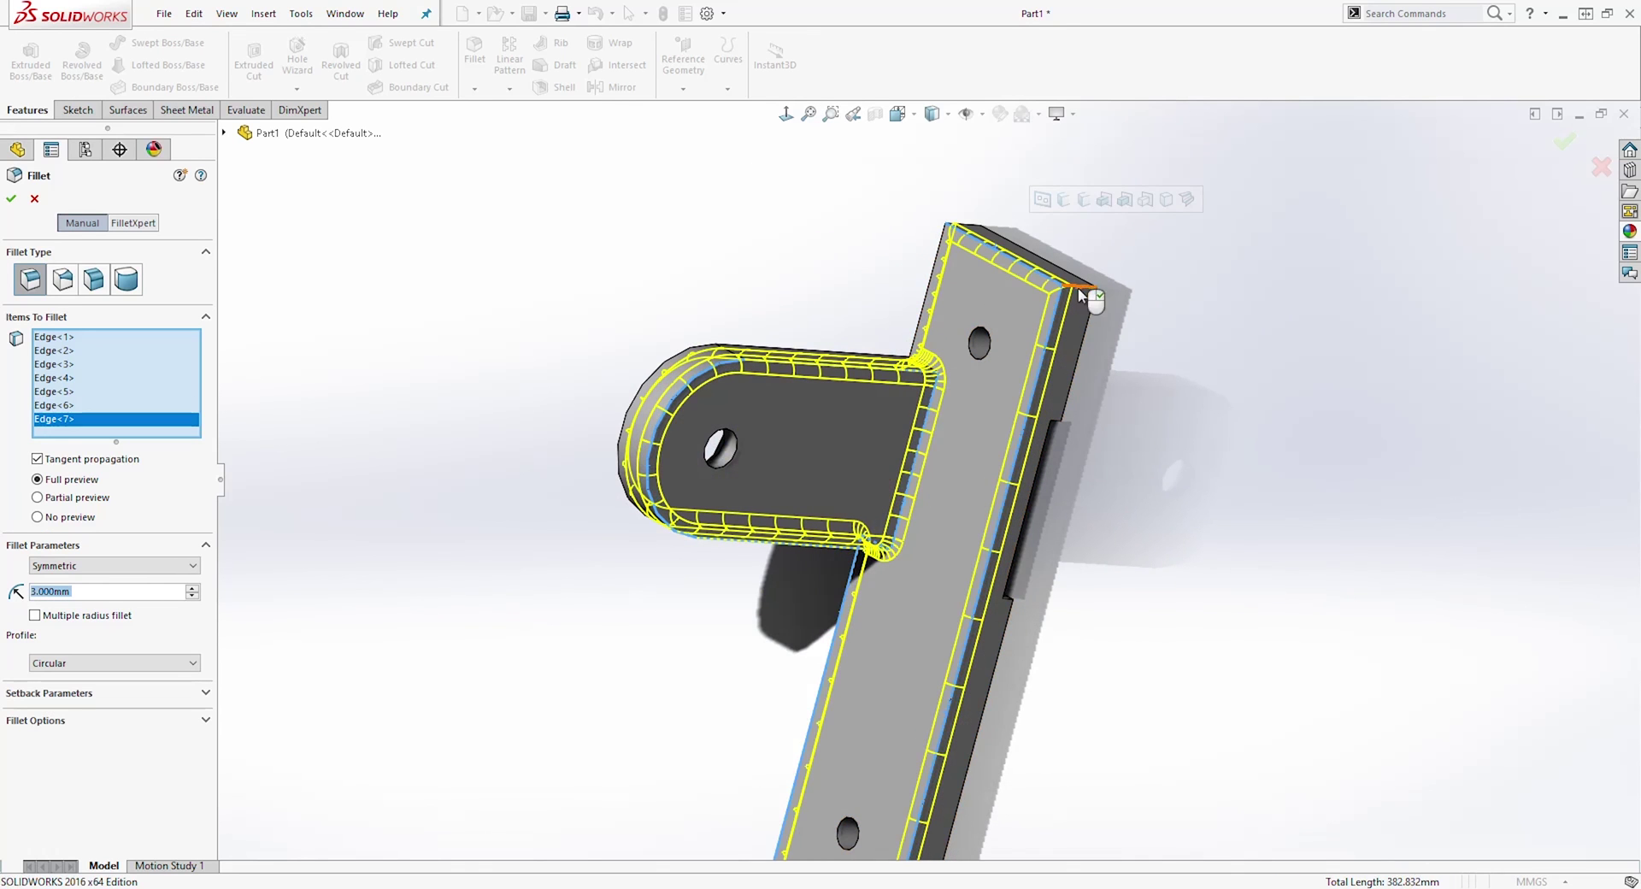
pyautogui.click(1082, 293)
pyautogui.moveTo(1134, 309); pyautogui.dragTo(1202, 539, button='middle')
pyautogui.click(642, 542)
pyautogui.moveTo(642, 542); pyautogui.dragTo(870, 391, button='middle')
pyautogui.scroll(2, 870, 392)
pyautogui.scroll(-5, 859, 627)
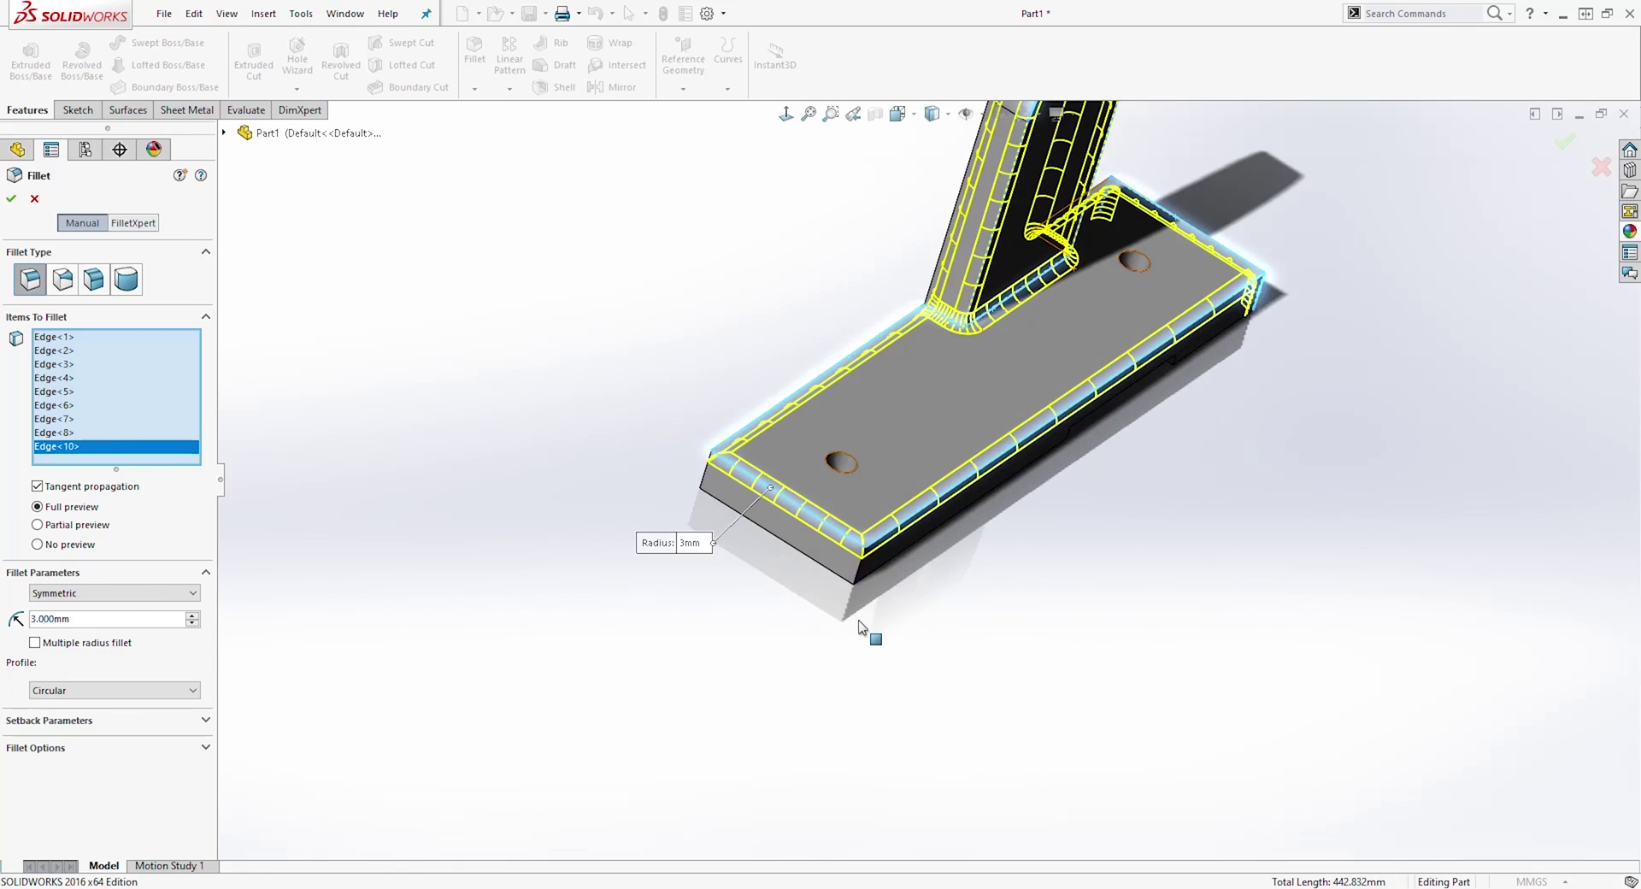
pyautogui.click(859, 575)
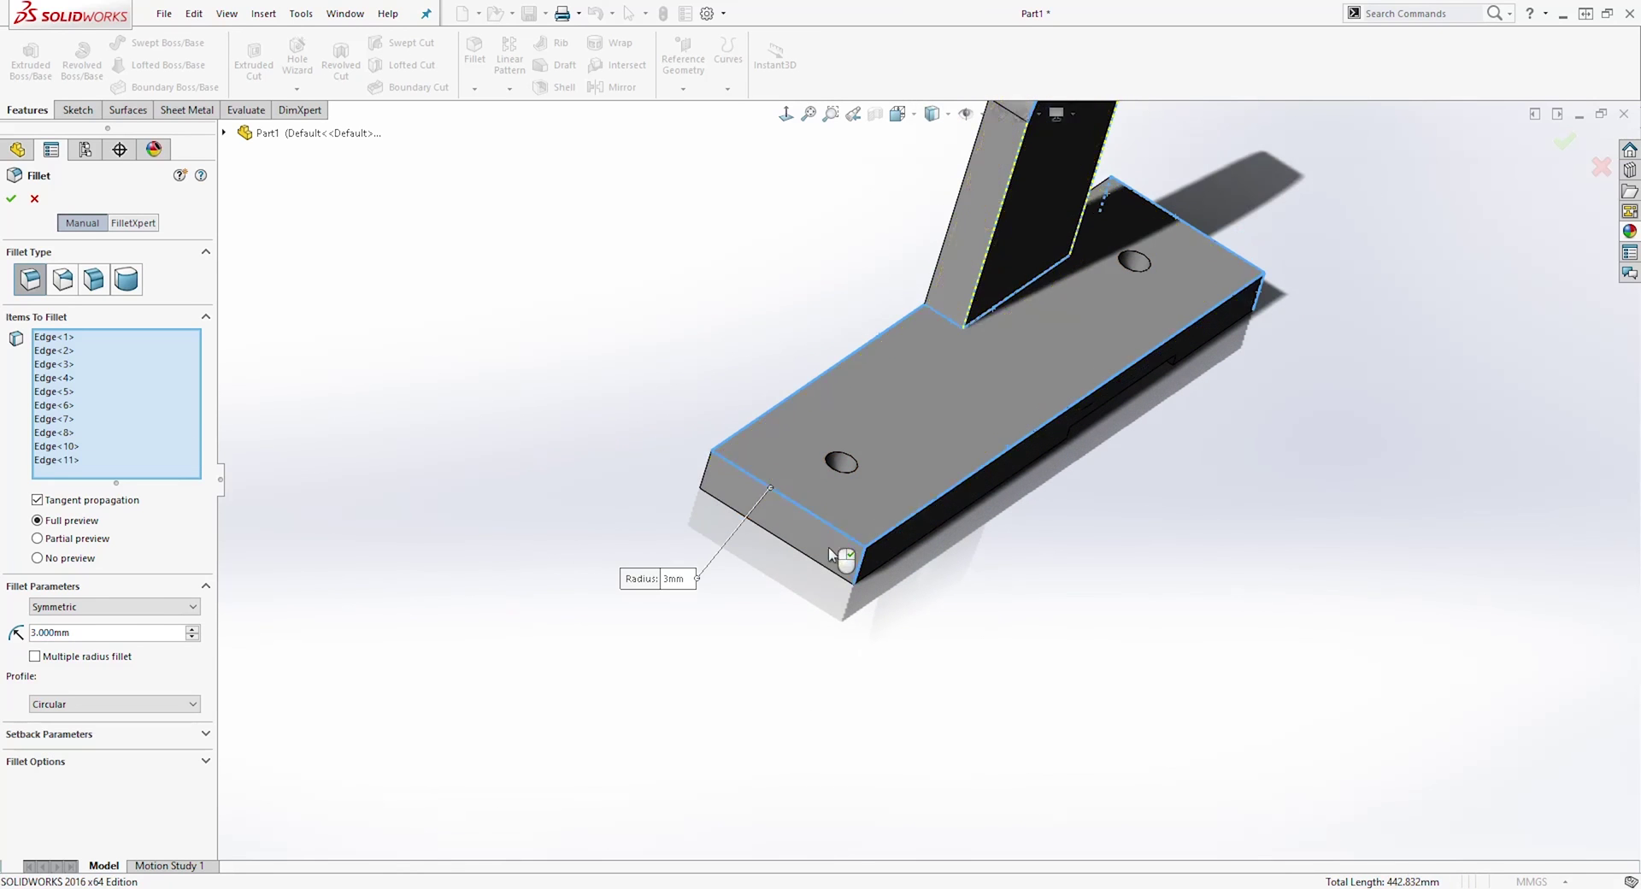
pyautogui.click(717, 469)
pyautogui.scroll(3, 1100, 432)
pyautogui.moveTo(1100, 432); pyautogui.dragTo(598, 405, button='middle')
pyautogui.click(11, 198)
pyautogui.moveTo(1060, 445); pyautogui.dragTo(778, 462, button='middle')
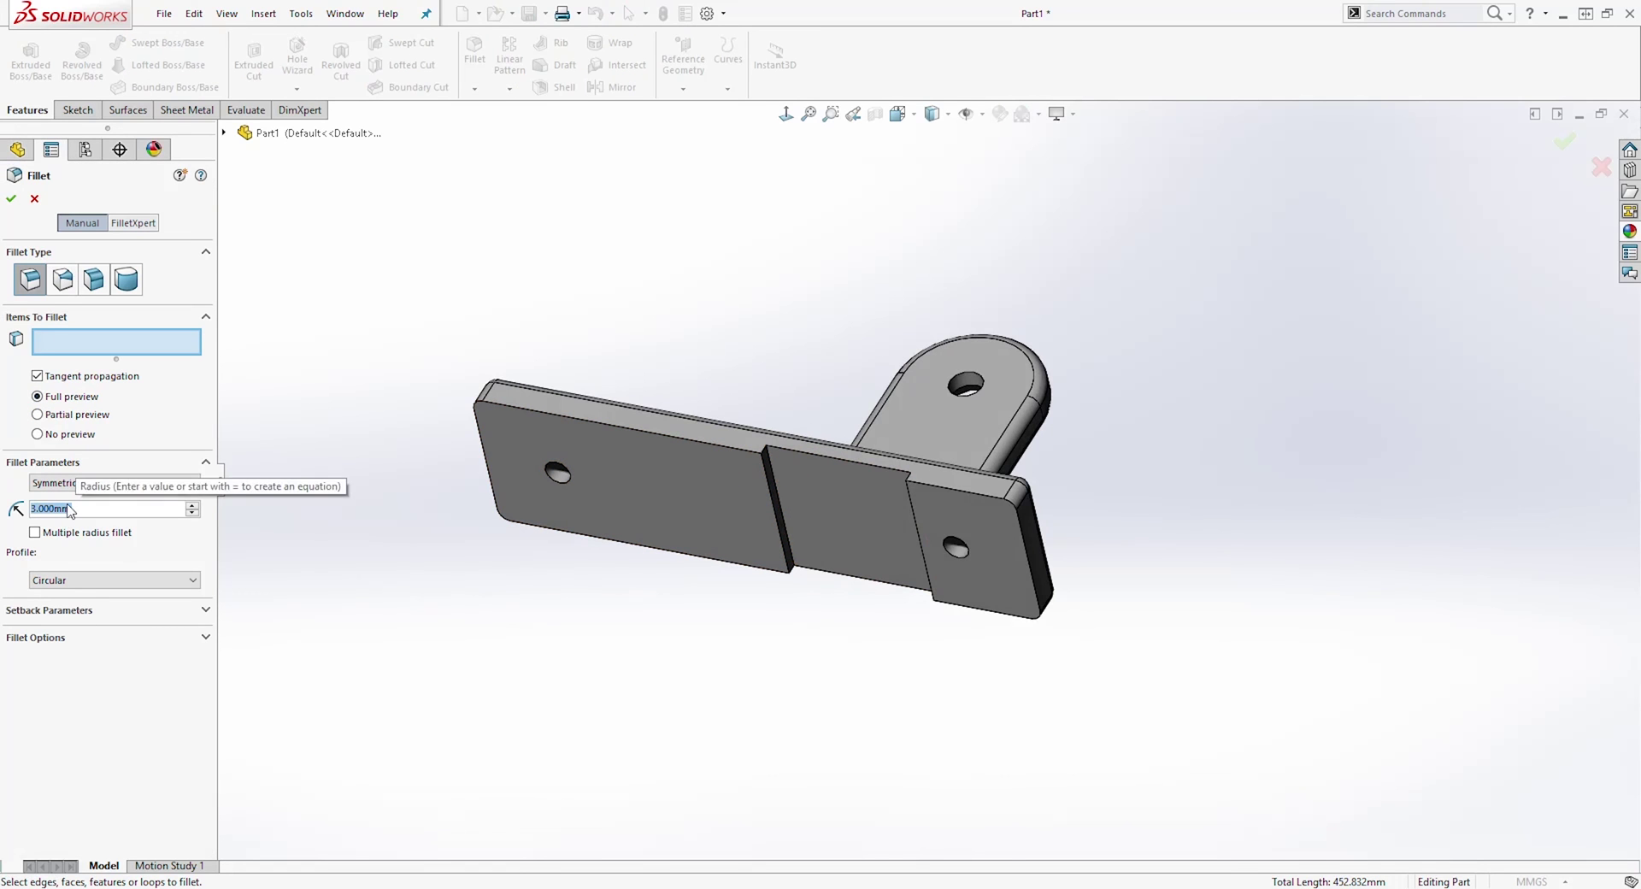
# Round the two edges bordering the underside slot with a 6 mm fillet
pyautogui.write('6')
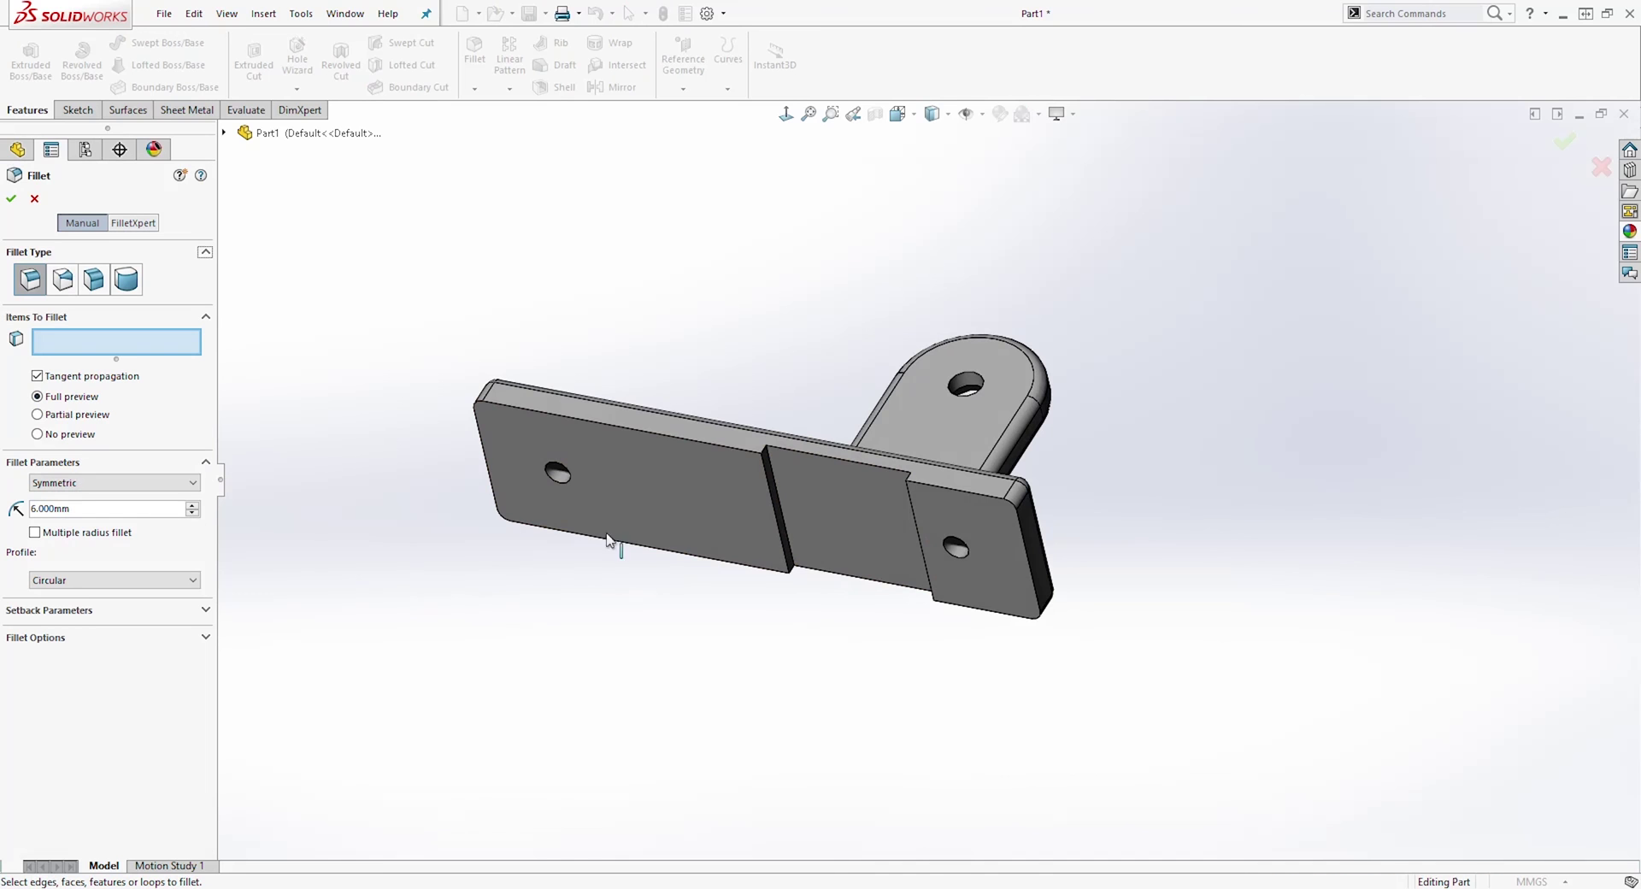
pyautogui.click(772, 479)
pyautogui.scroll(-5, 850, 499)
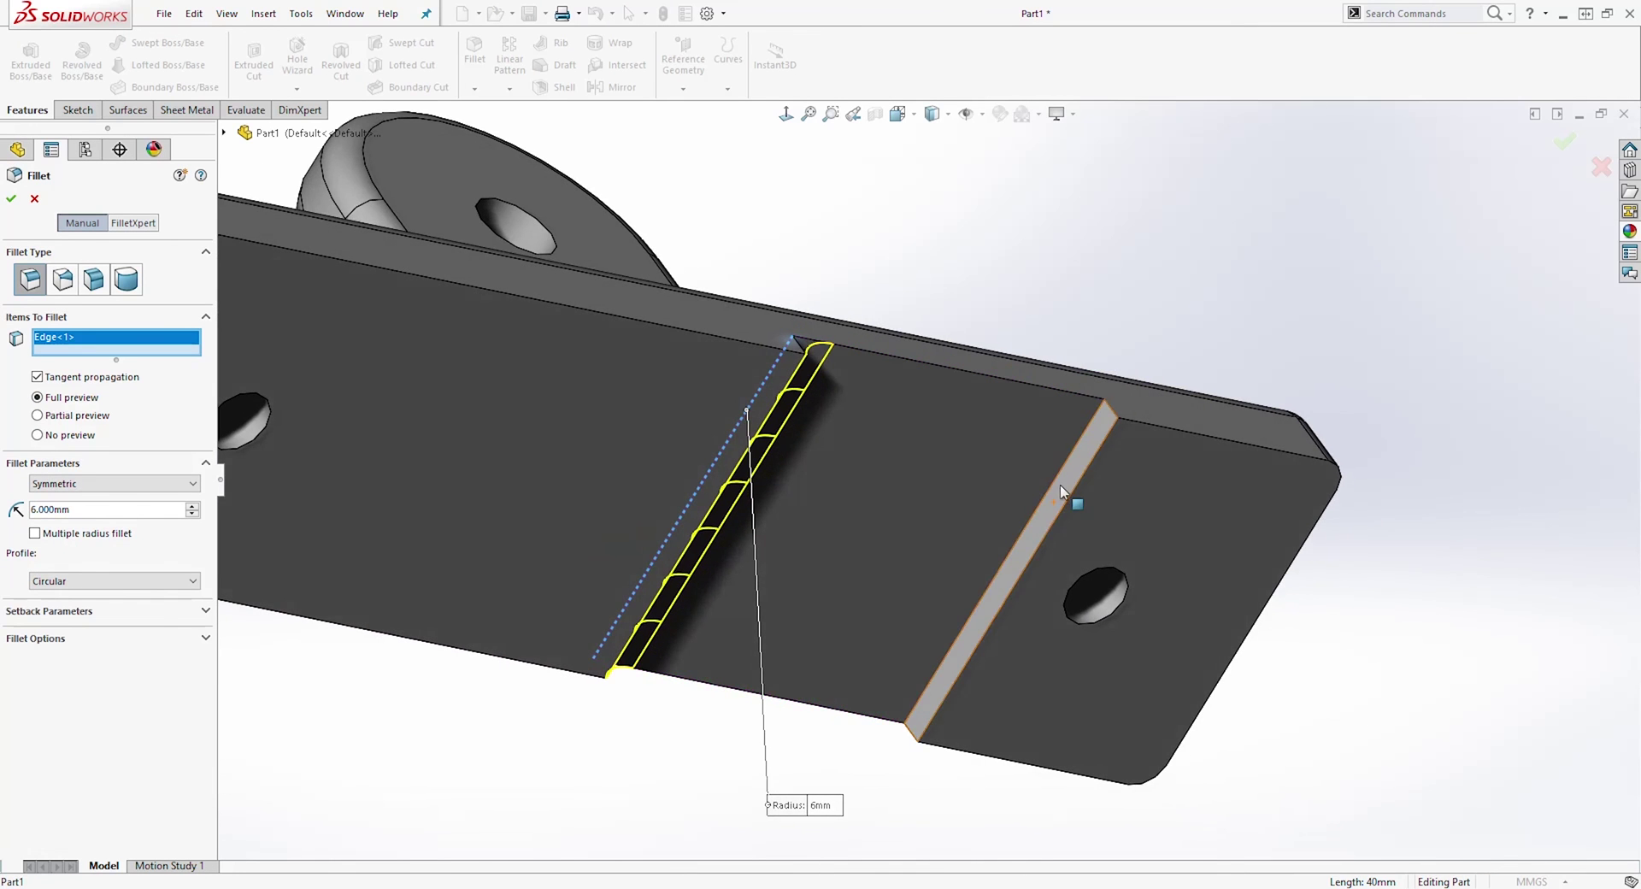
pyautogui.click(1069, 474)
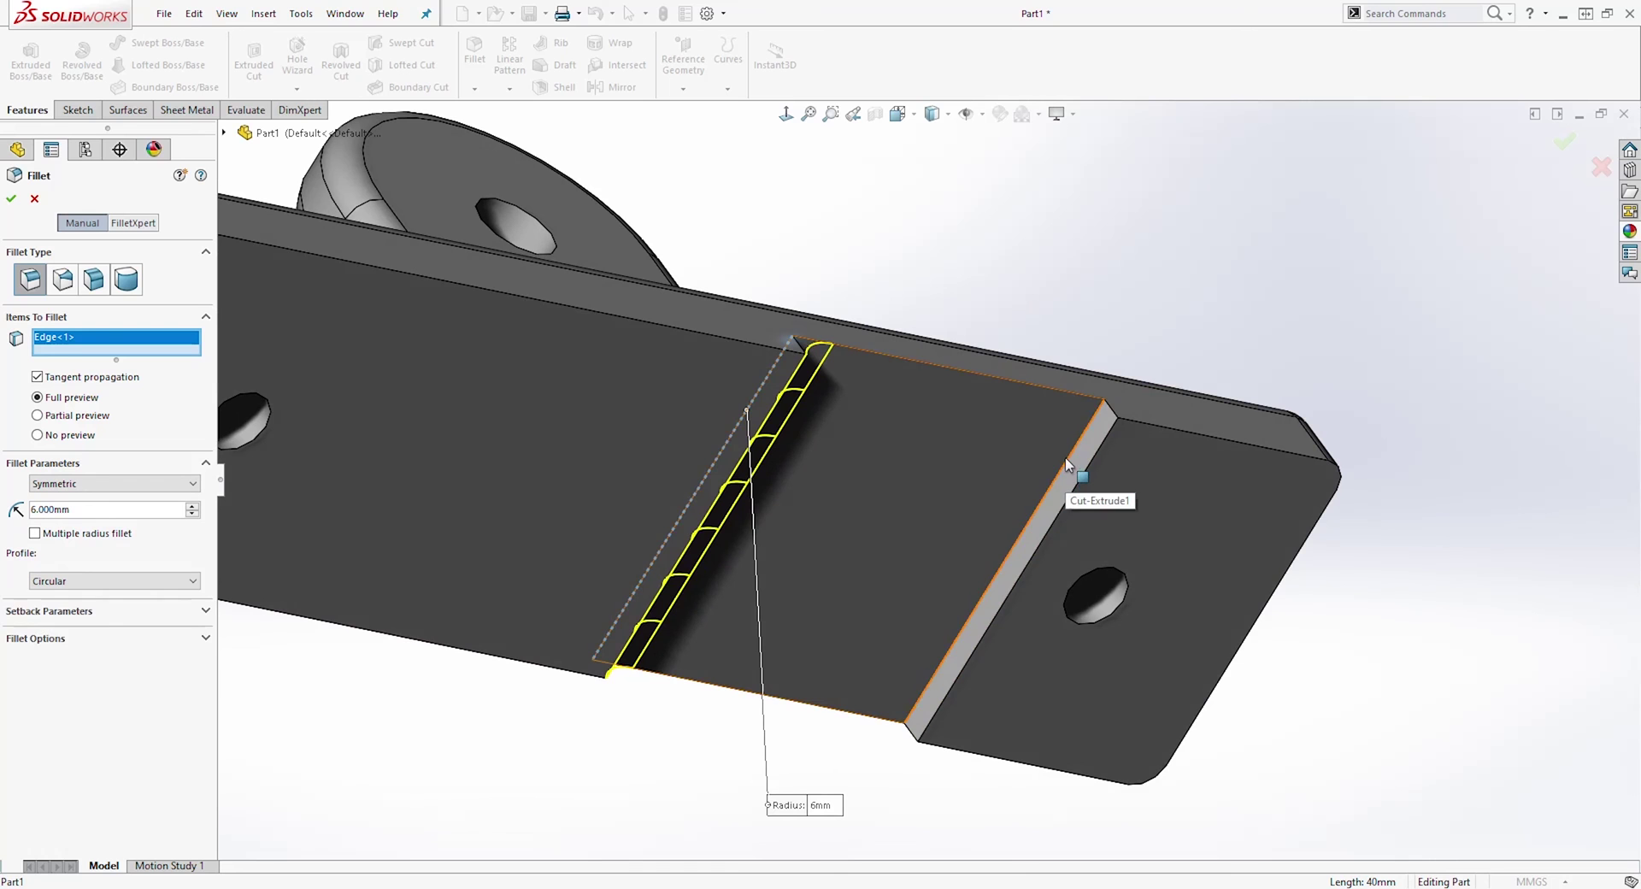
pyautogui.click(12, 198)
pyautogui.moveTo(1077, 259); pyautogui.dragTo(1062, 624, button='middle')
pyautogui.scroll(3, 1044, 334)
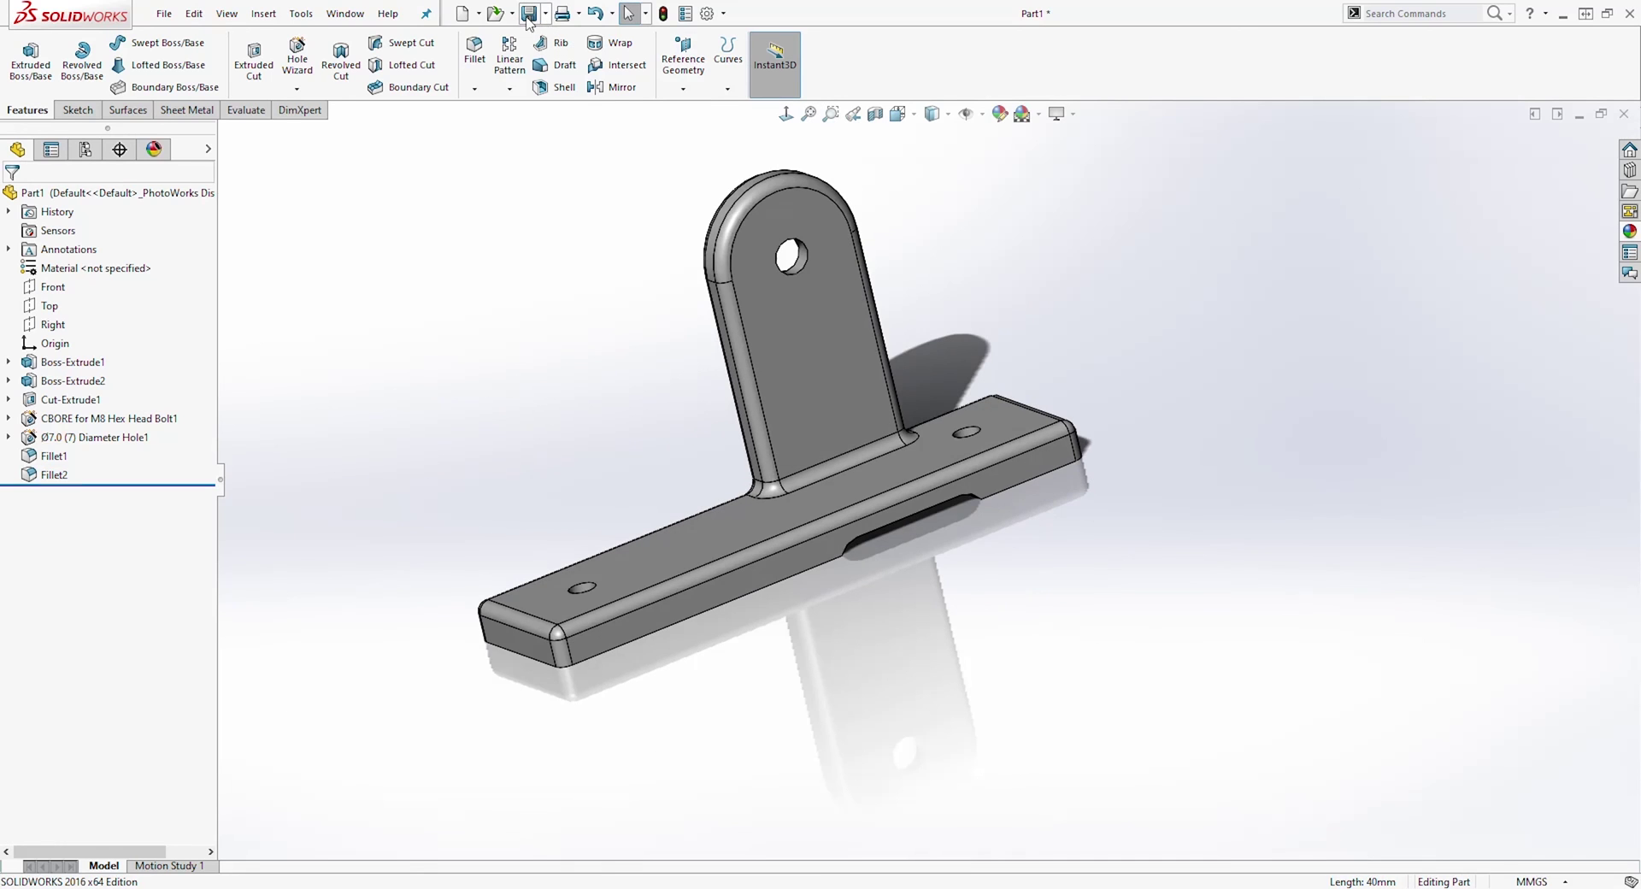
# Save the part as Part1 on the Desktop and create a new Drawing document
pyautogui.hotkey('ctrl', 's')
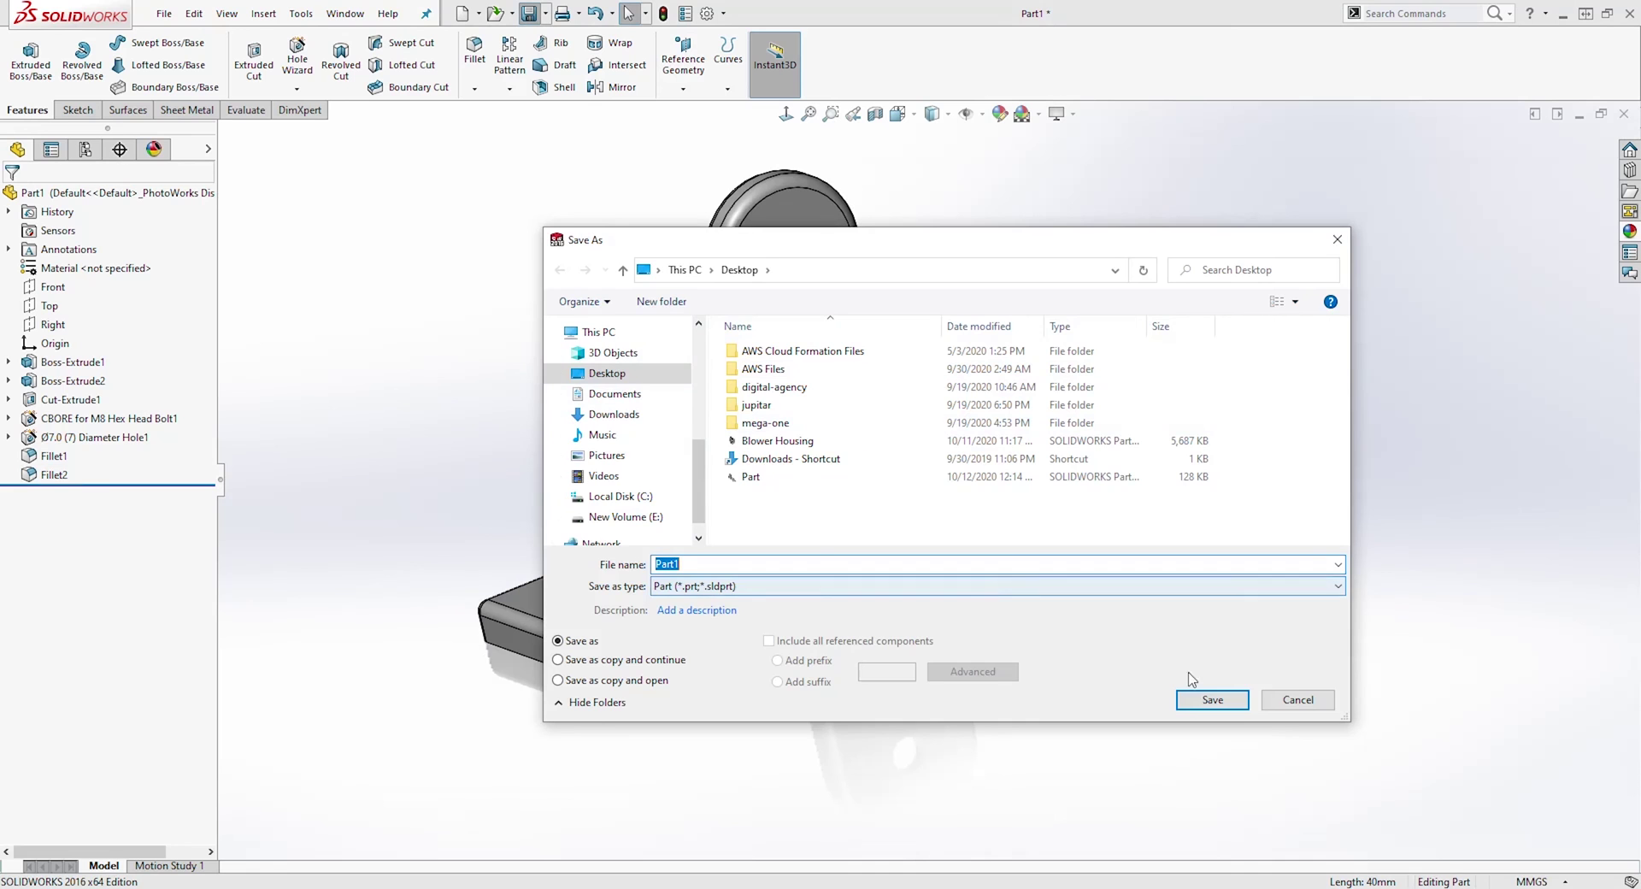
pyautogui.click(1212, 700)
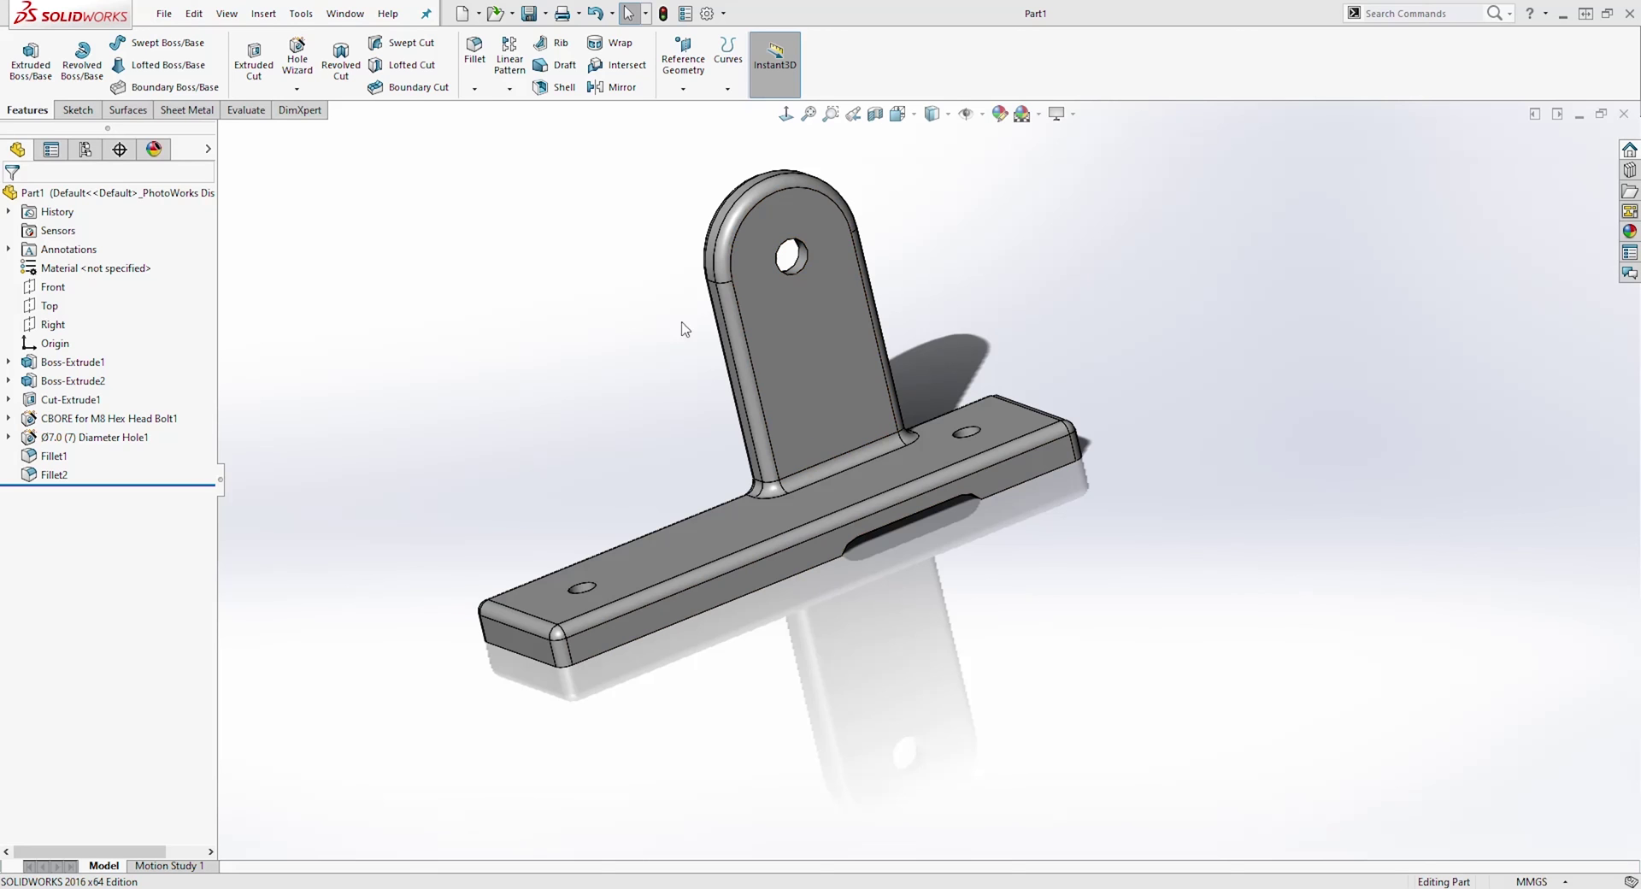
pyautogui.click(463, 13)
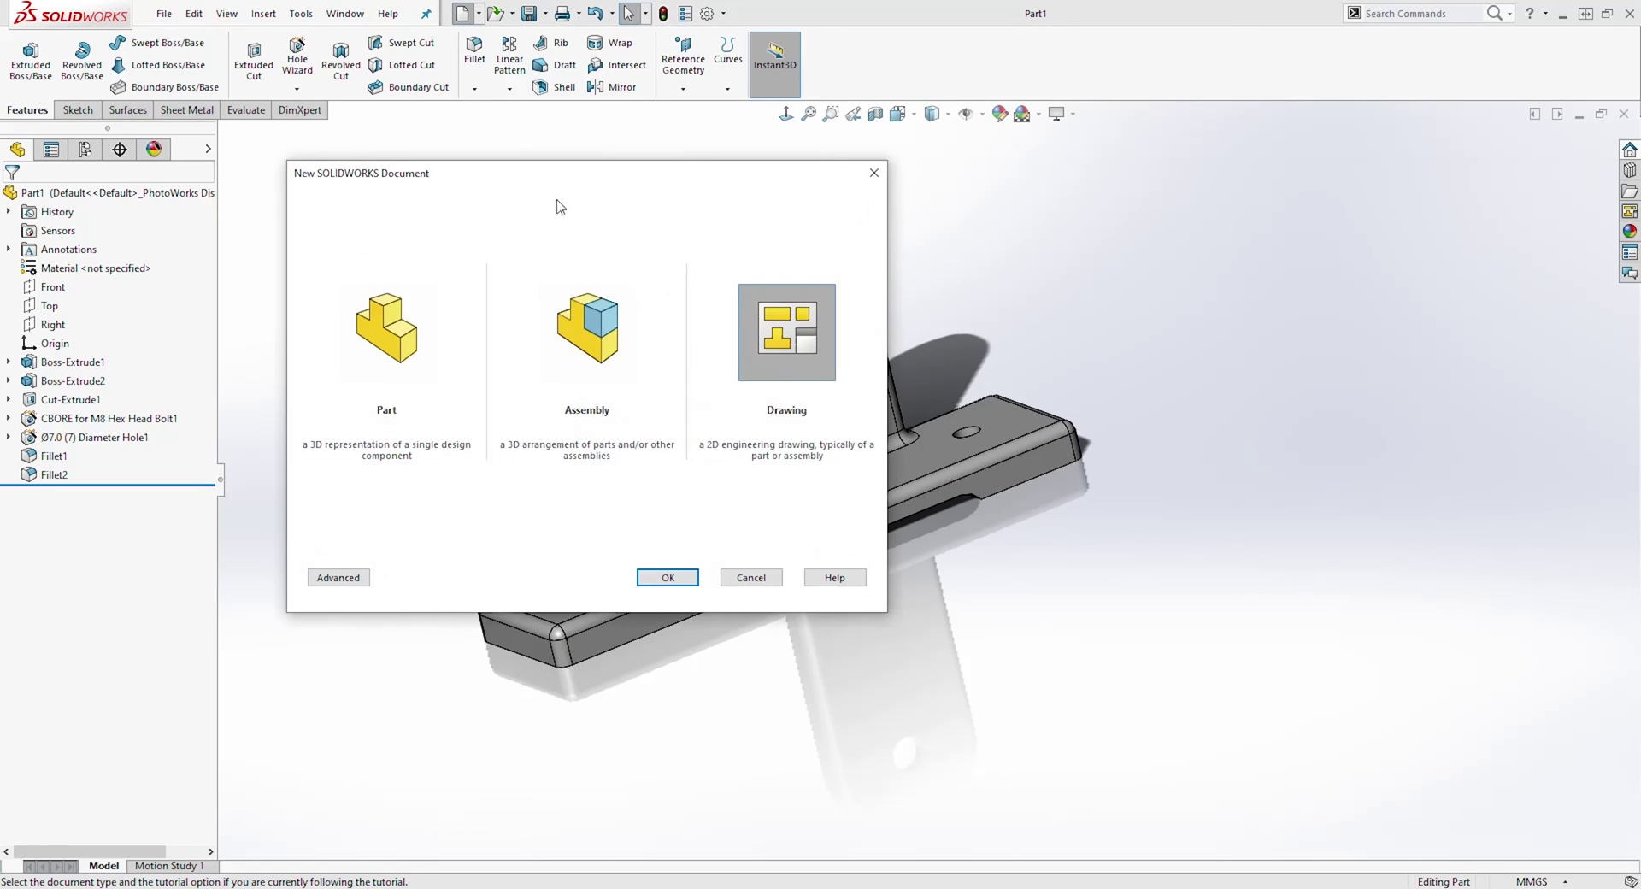
pyautogui.click(668, 579)
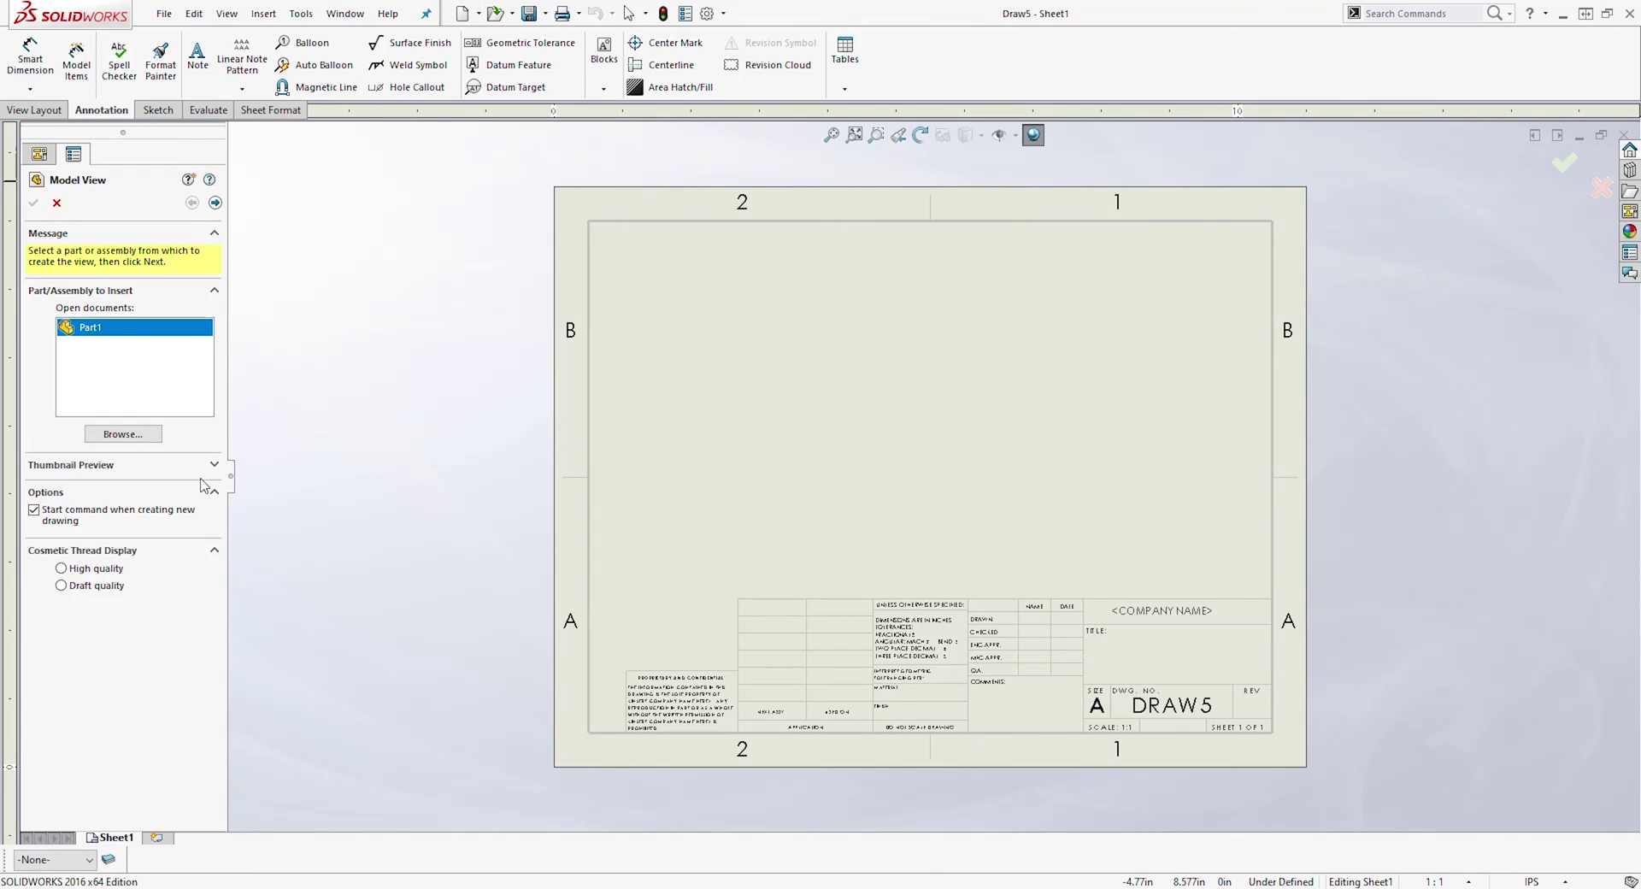
# Choose Part1 for the model view with Hidden Lines Visible and Top orientation
pyautogui.click(123, 436)
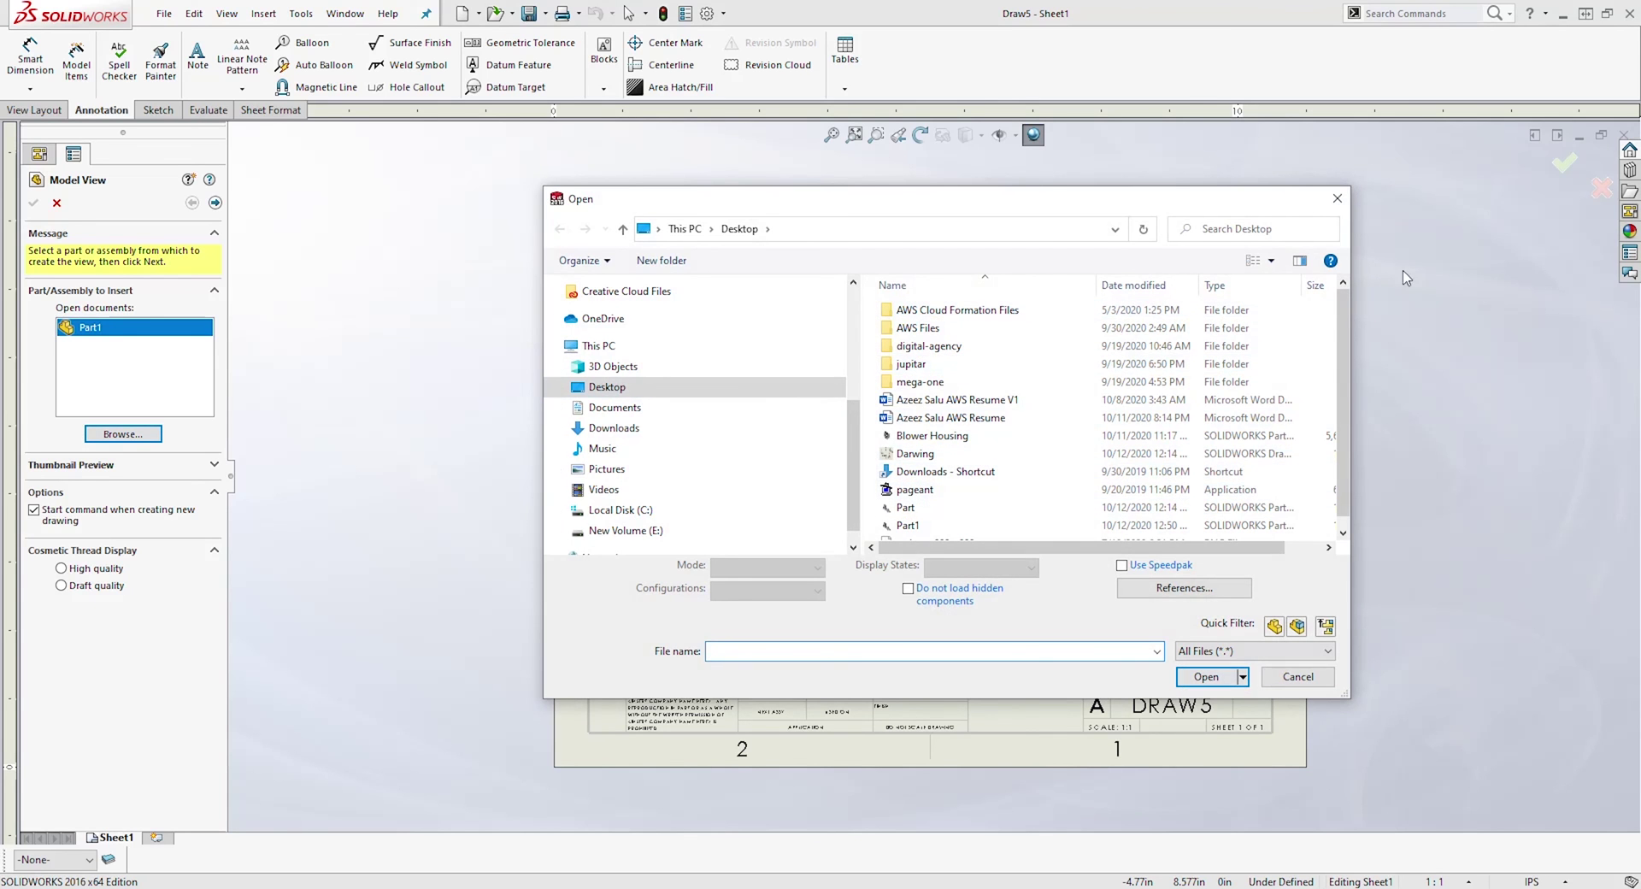
pyautogui.click(1344, 203)
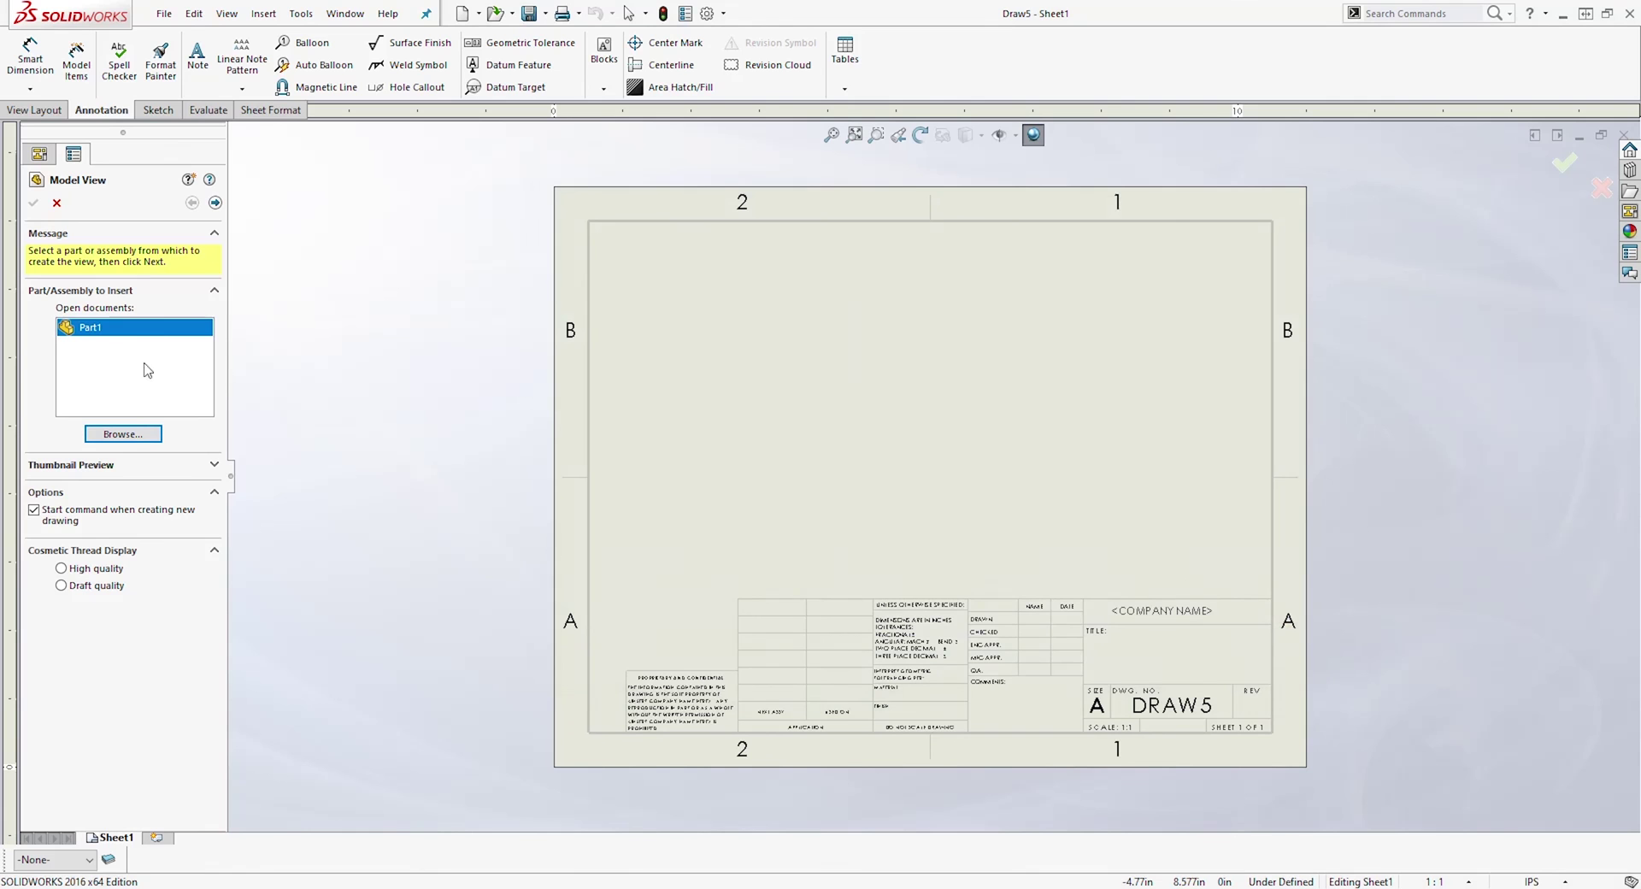
pyautogui.doubleClick(89, 330)
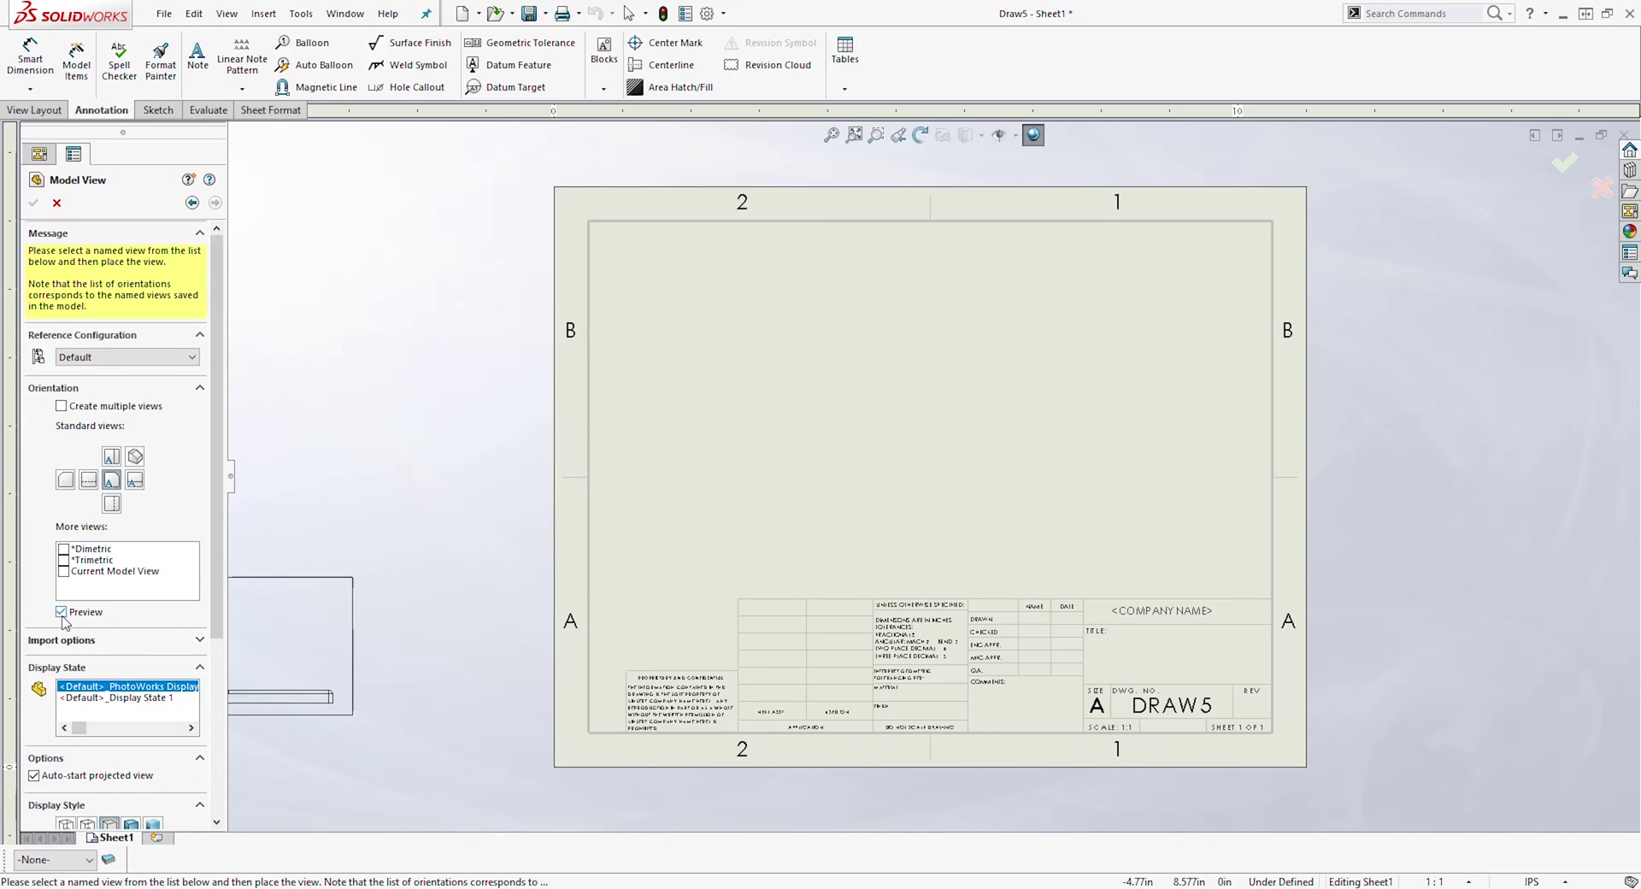
pyautogui.scroll(-3, 214, 528)
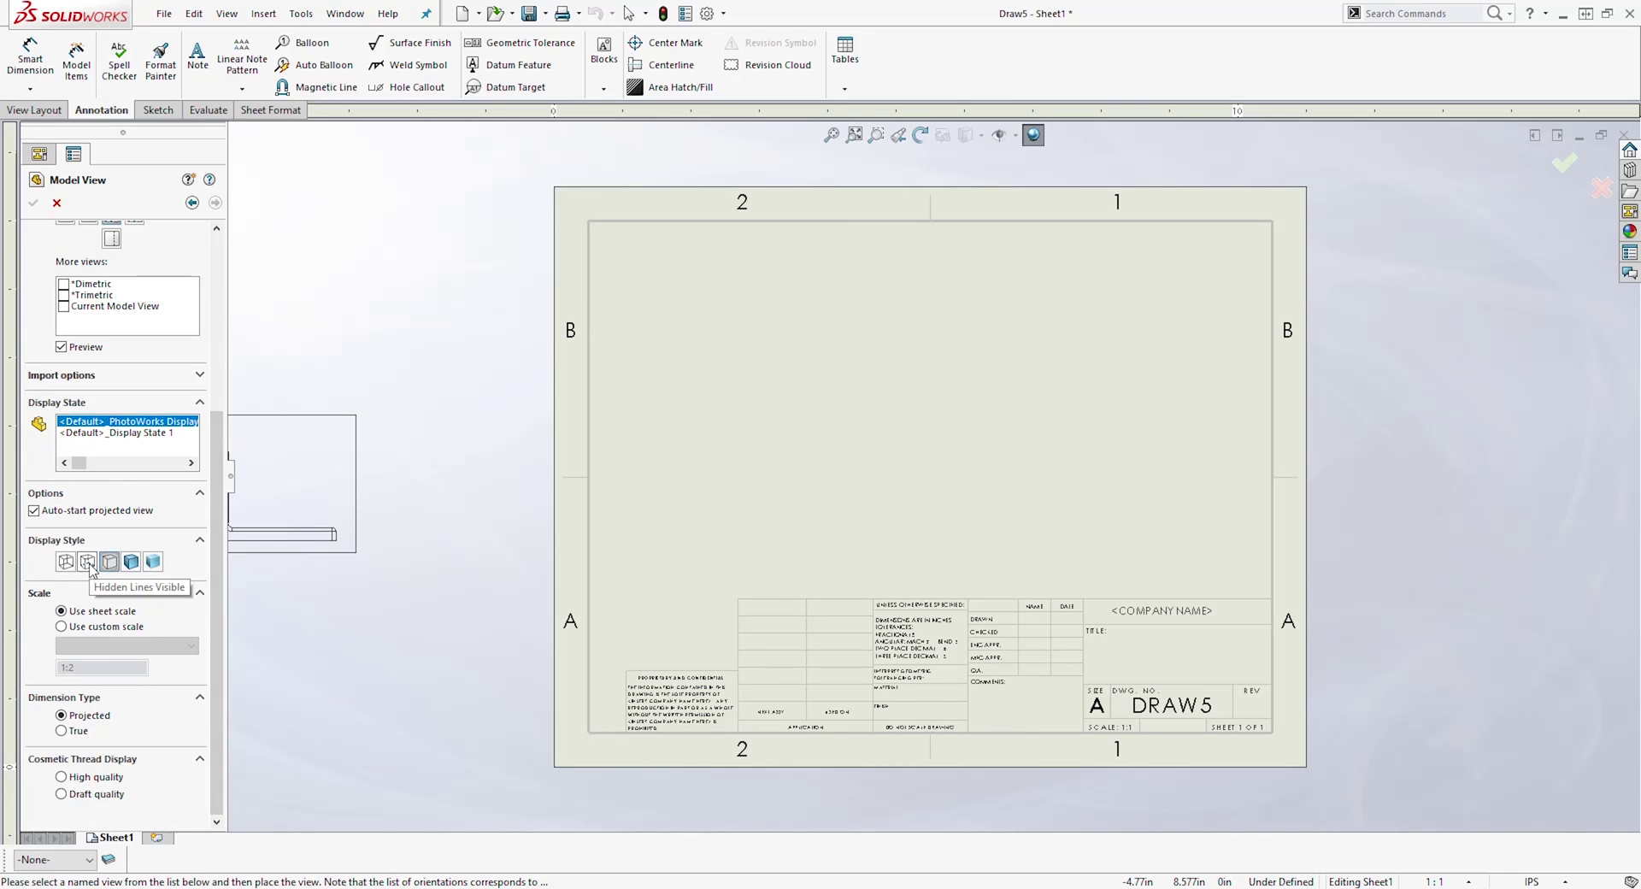
pyautogui.click(87, 562)
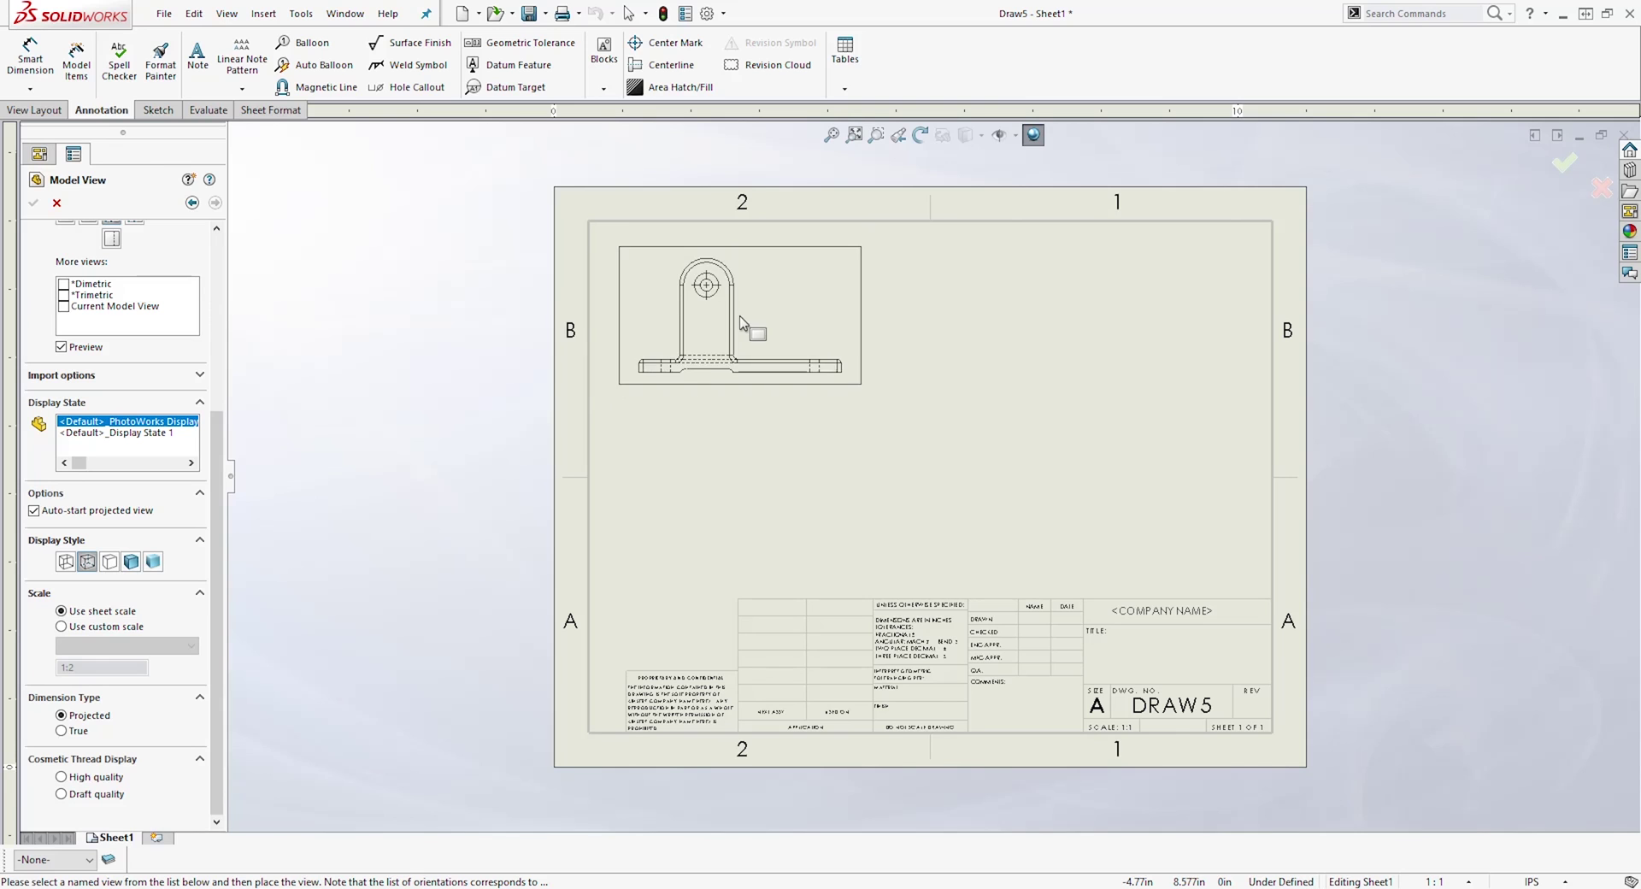
pyautogui.scroll(5, 208, 477)
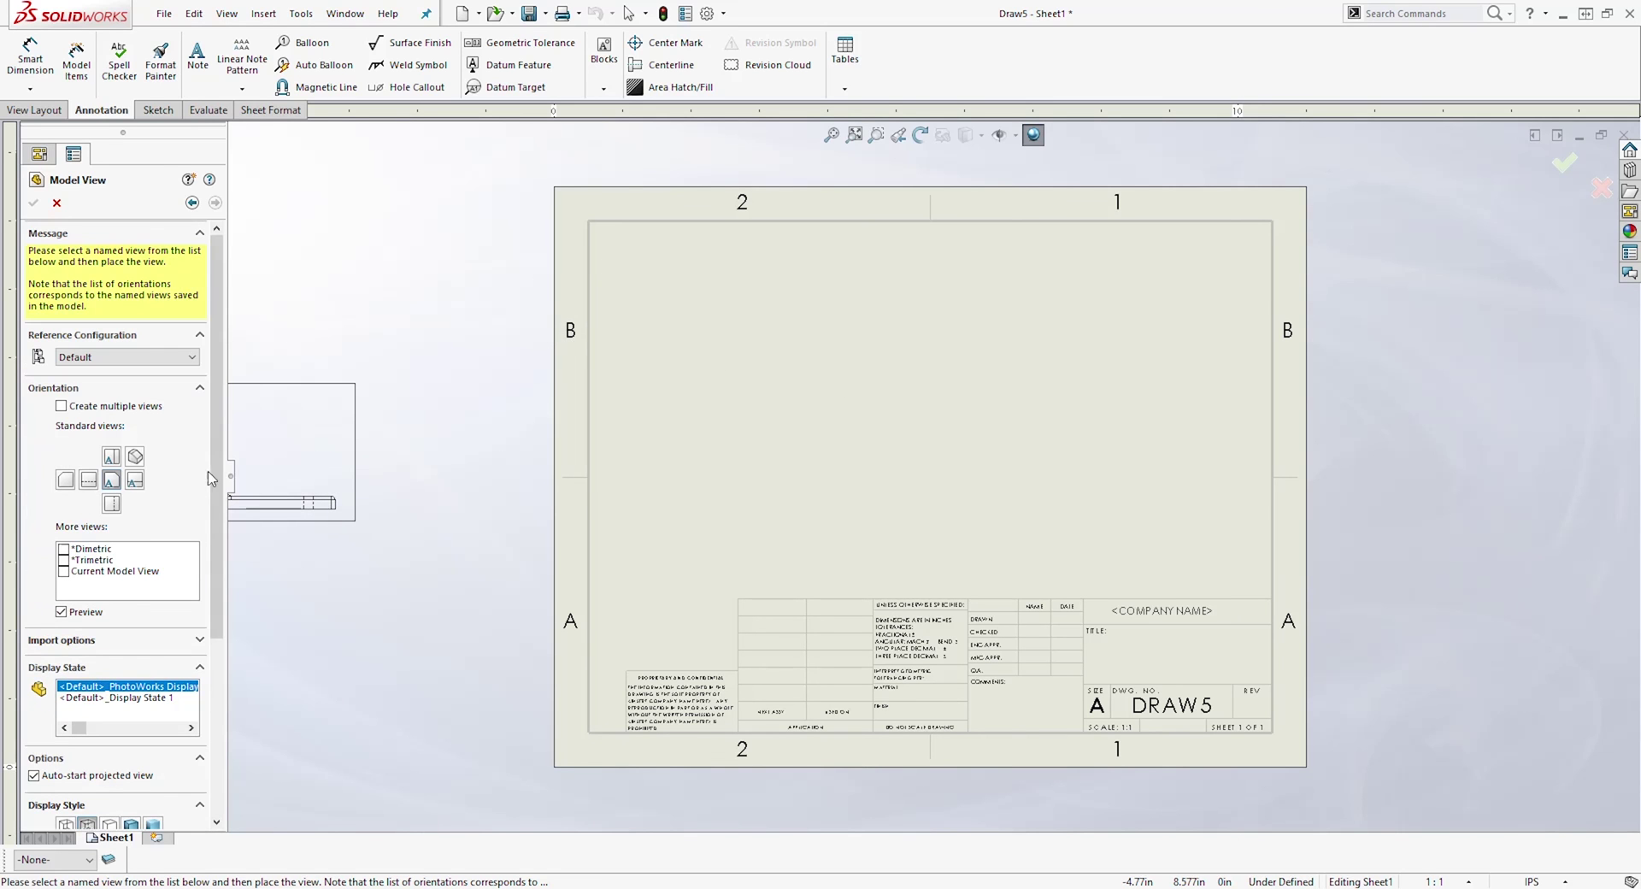
pyautogui.click(112, 458)
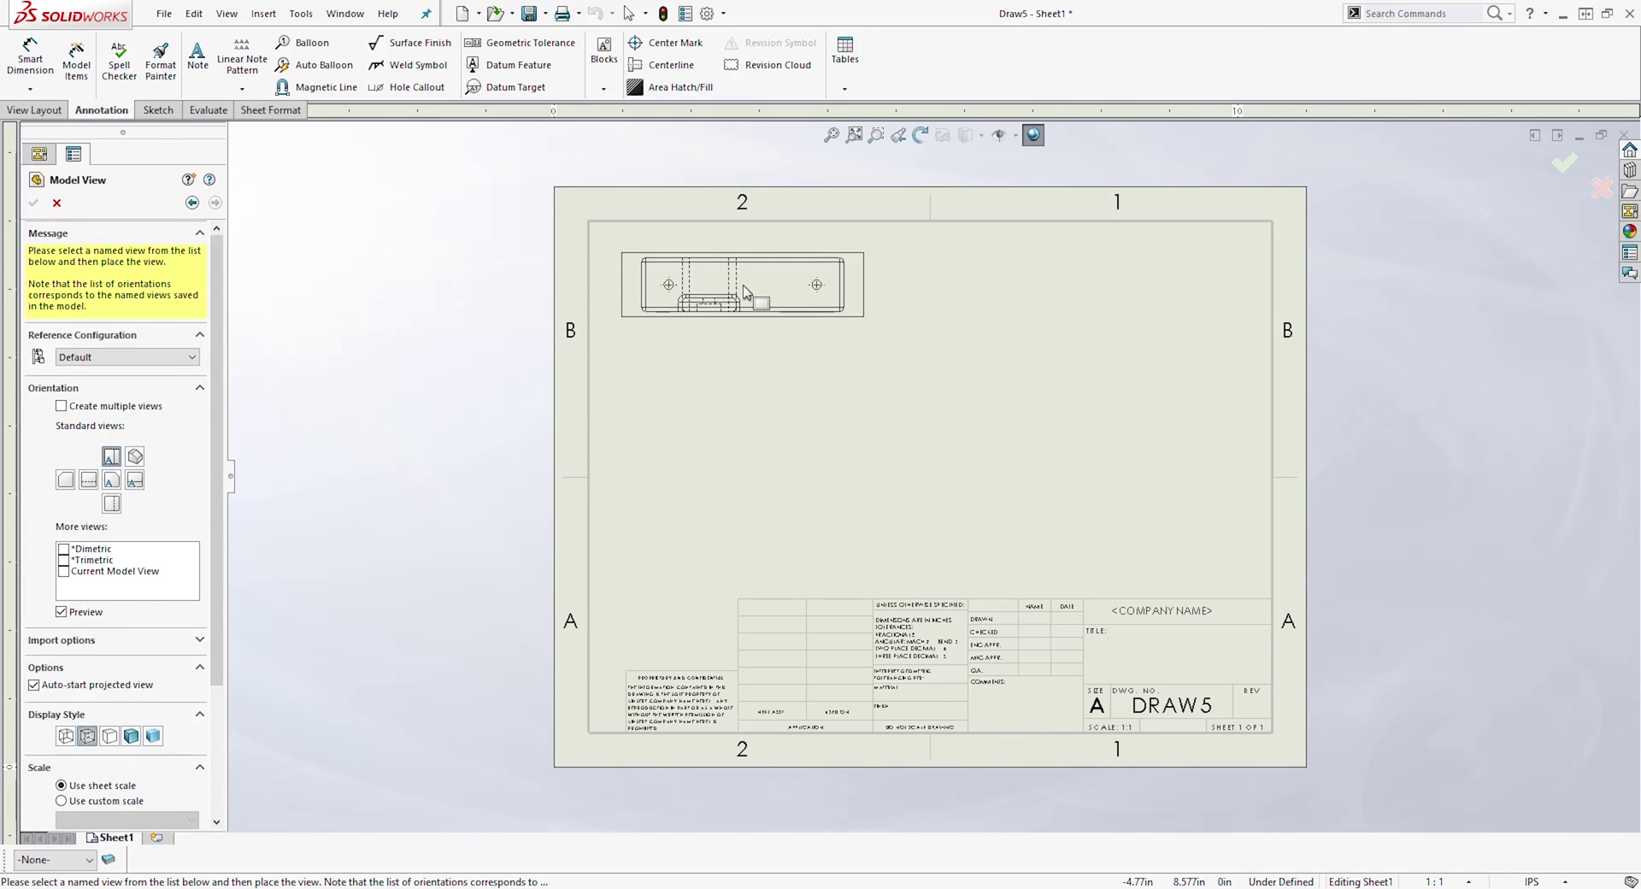
# Place the top view at the sheet's top left and a projected front view below it
pyautogui.click(744, 293)
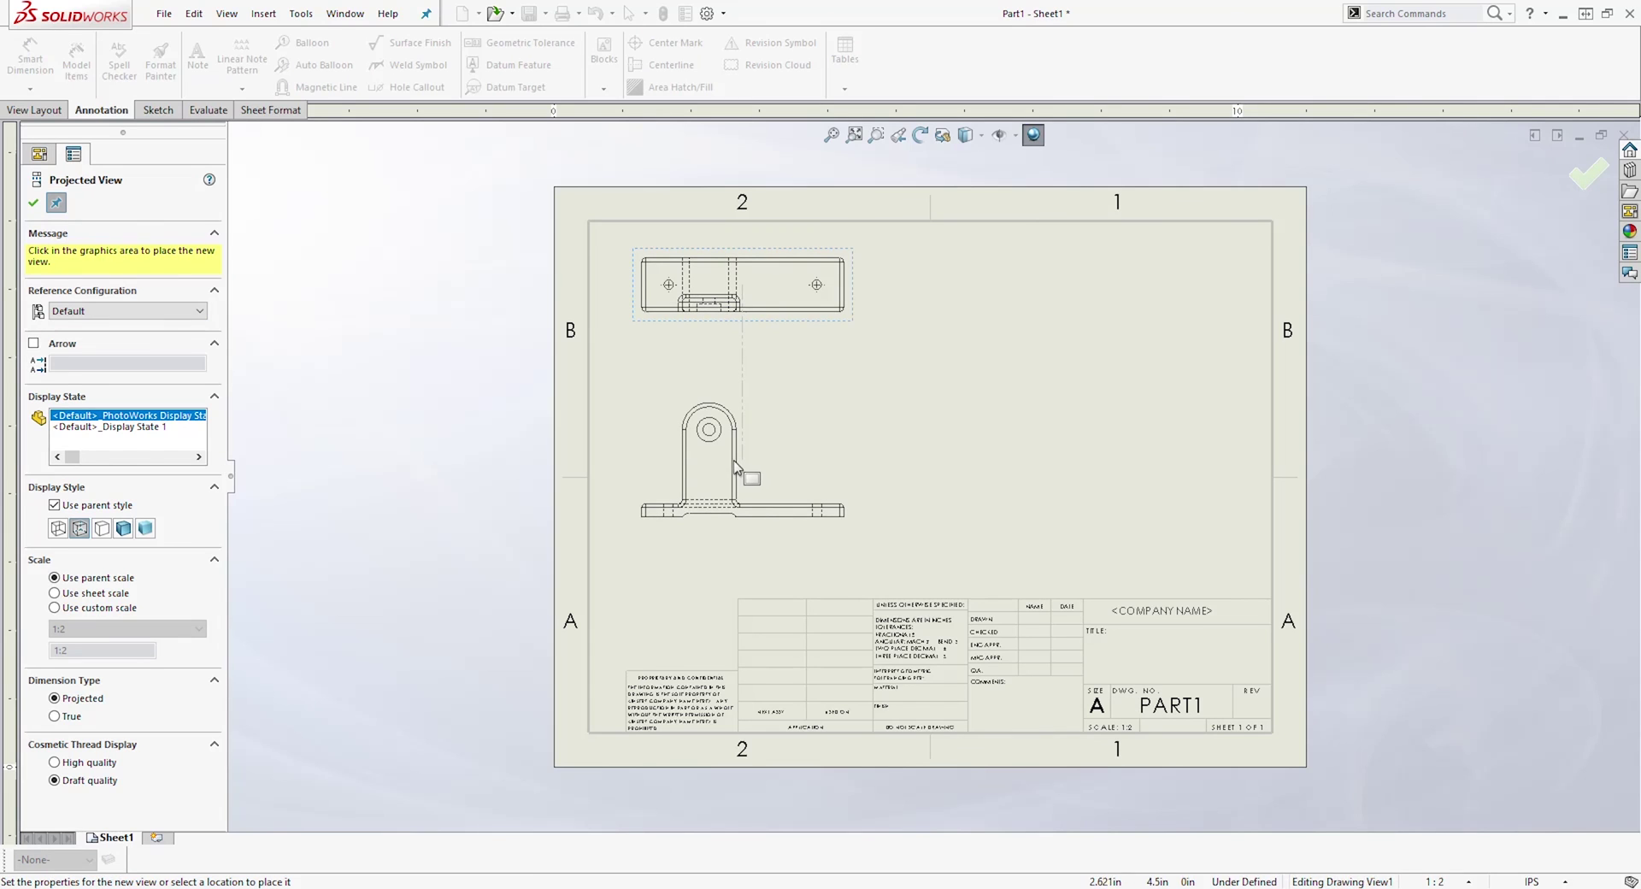
pyautogui.click(737, 467)
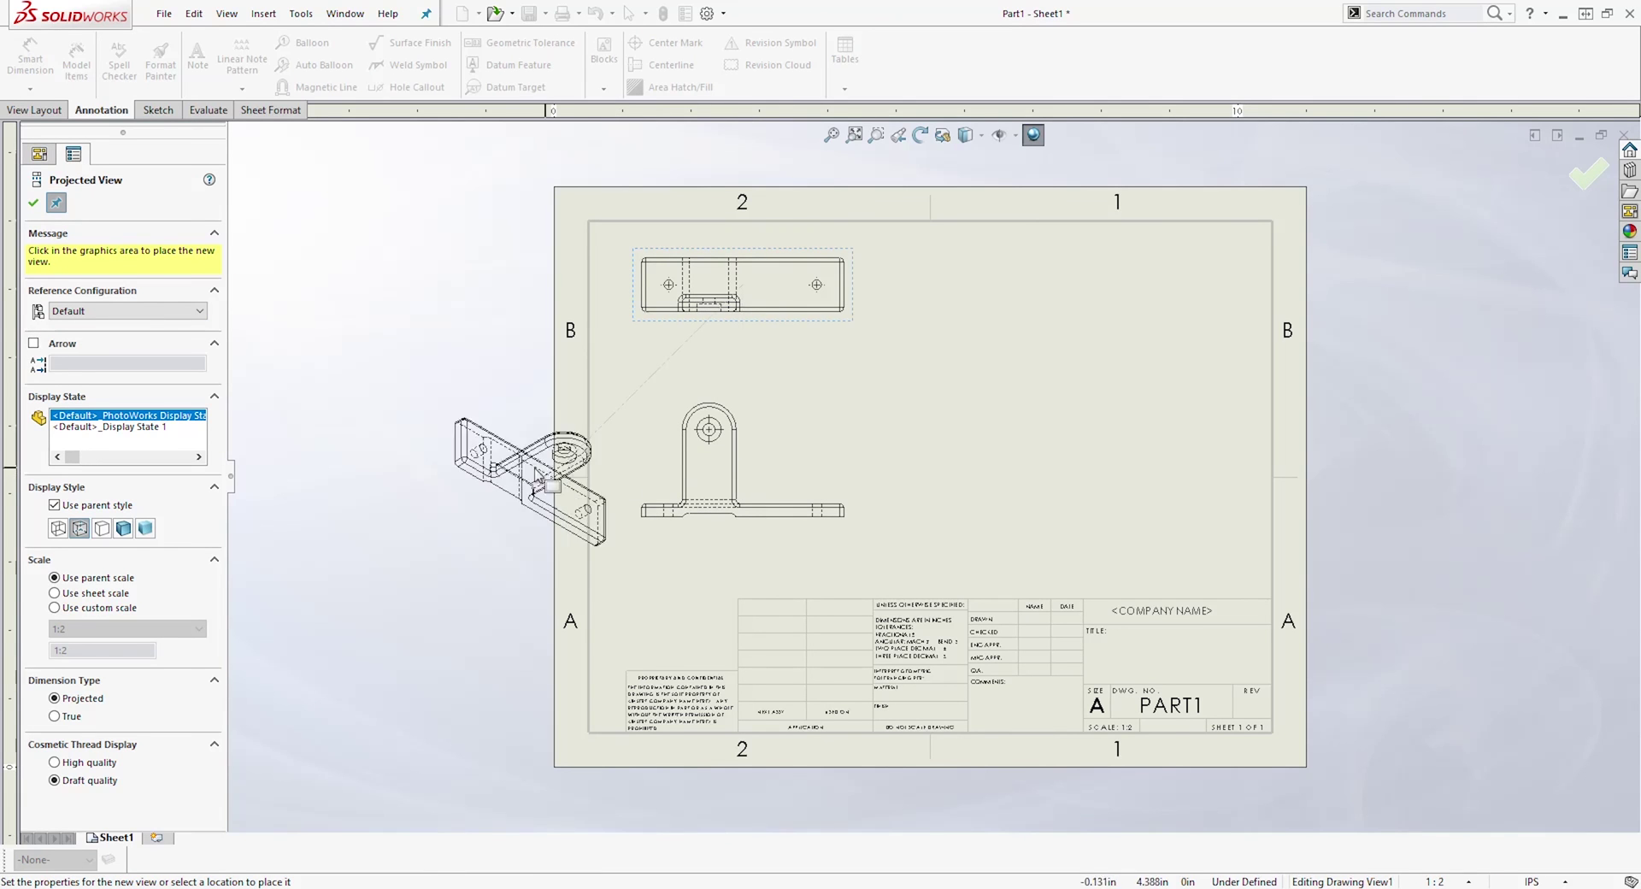
pyautogui.click(33, 204)
pyautogui.scroll(4, 773, 444)
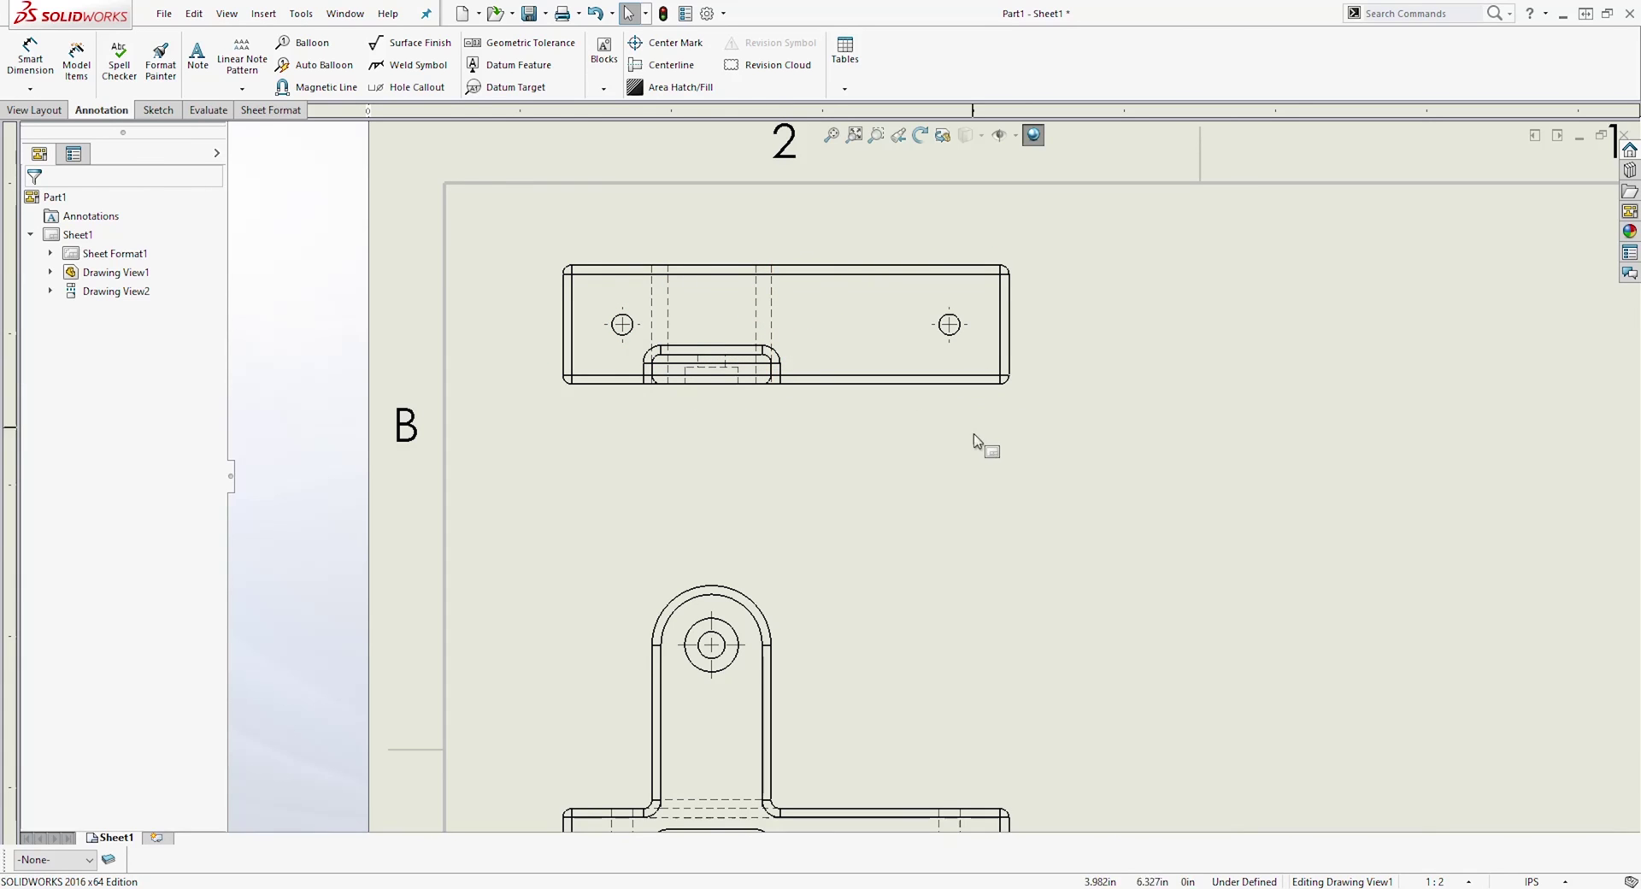
# Set the top drawing view to Tangent Edges Removed
pyautogui.click(813, 401)
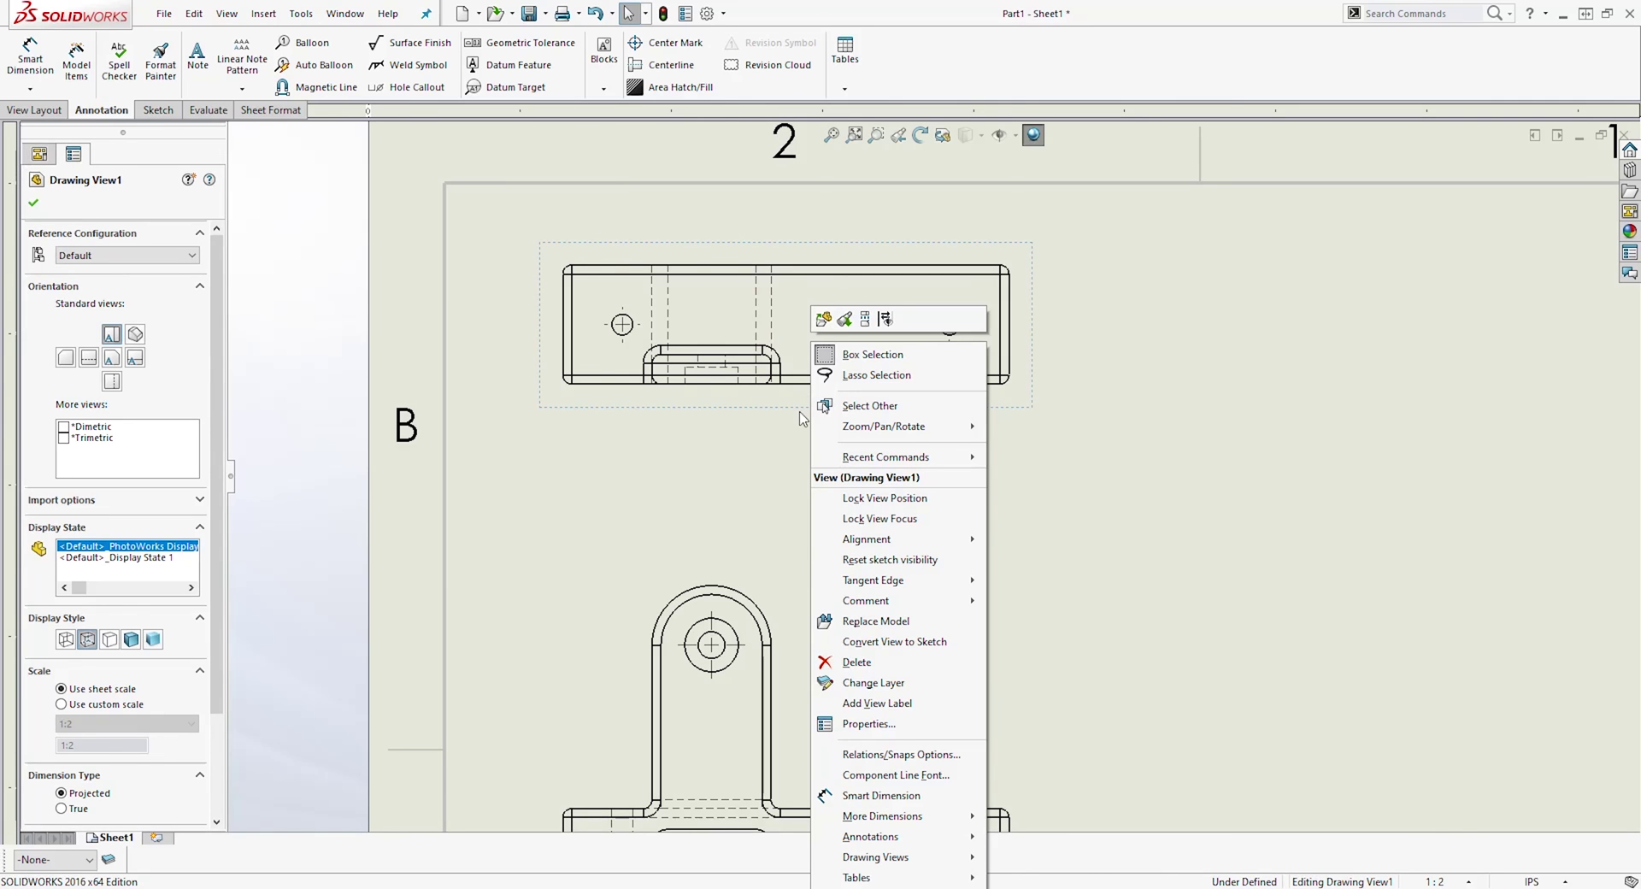
pyautogui.moveTo(864, 590)
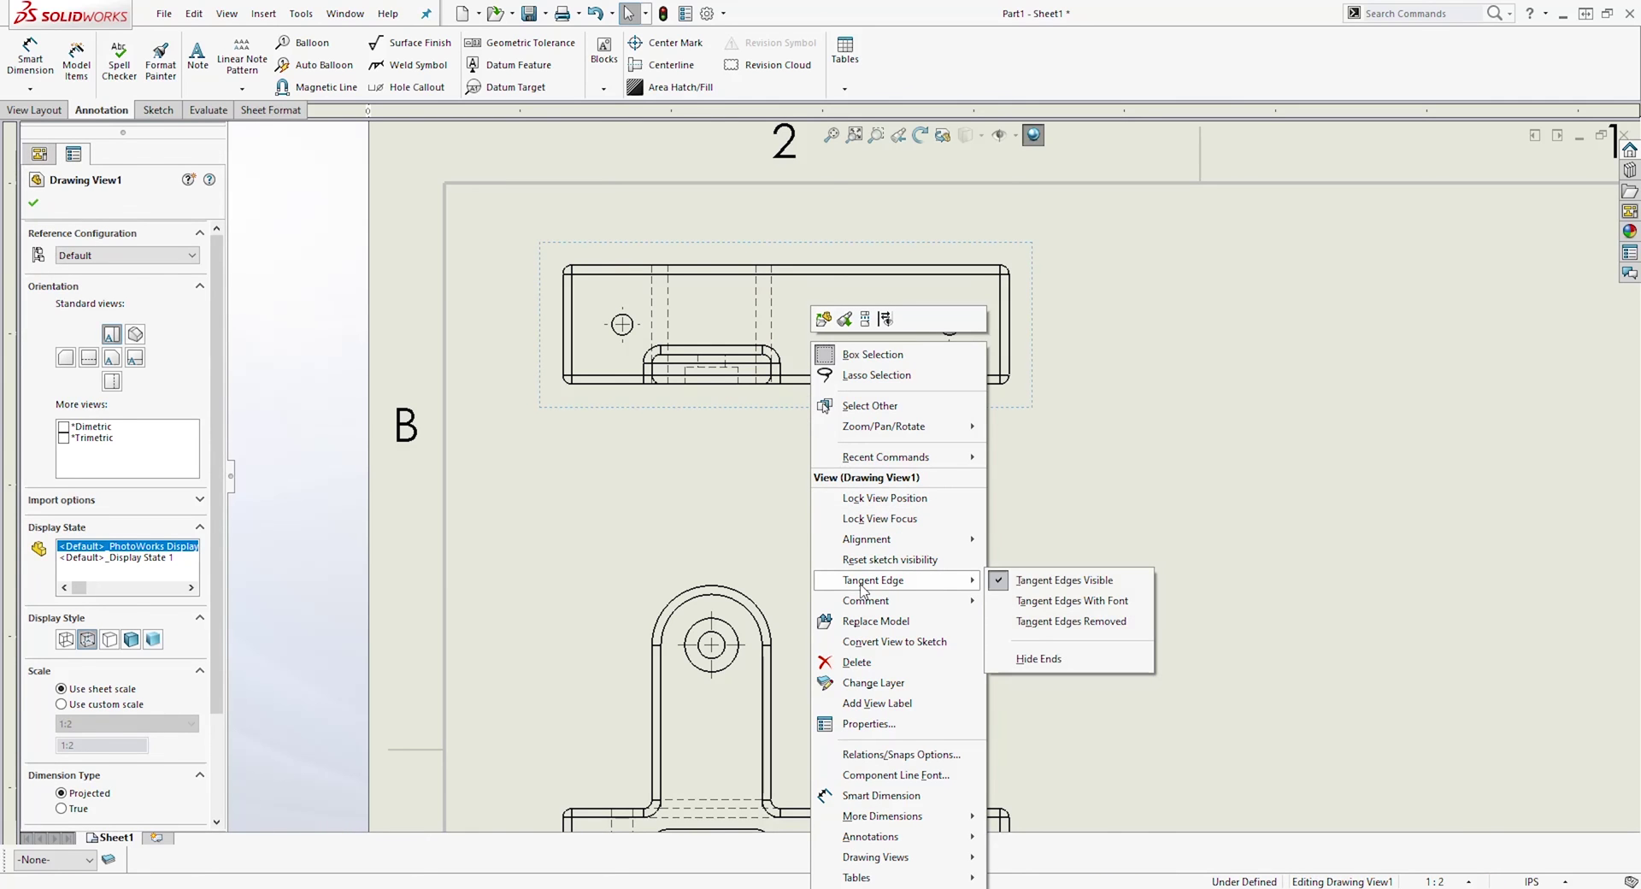
pyautogui.click(1058, 630)
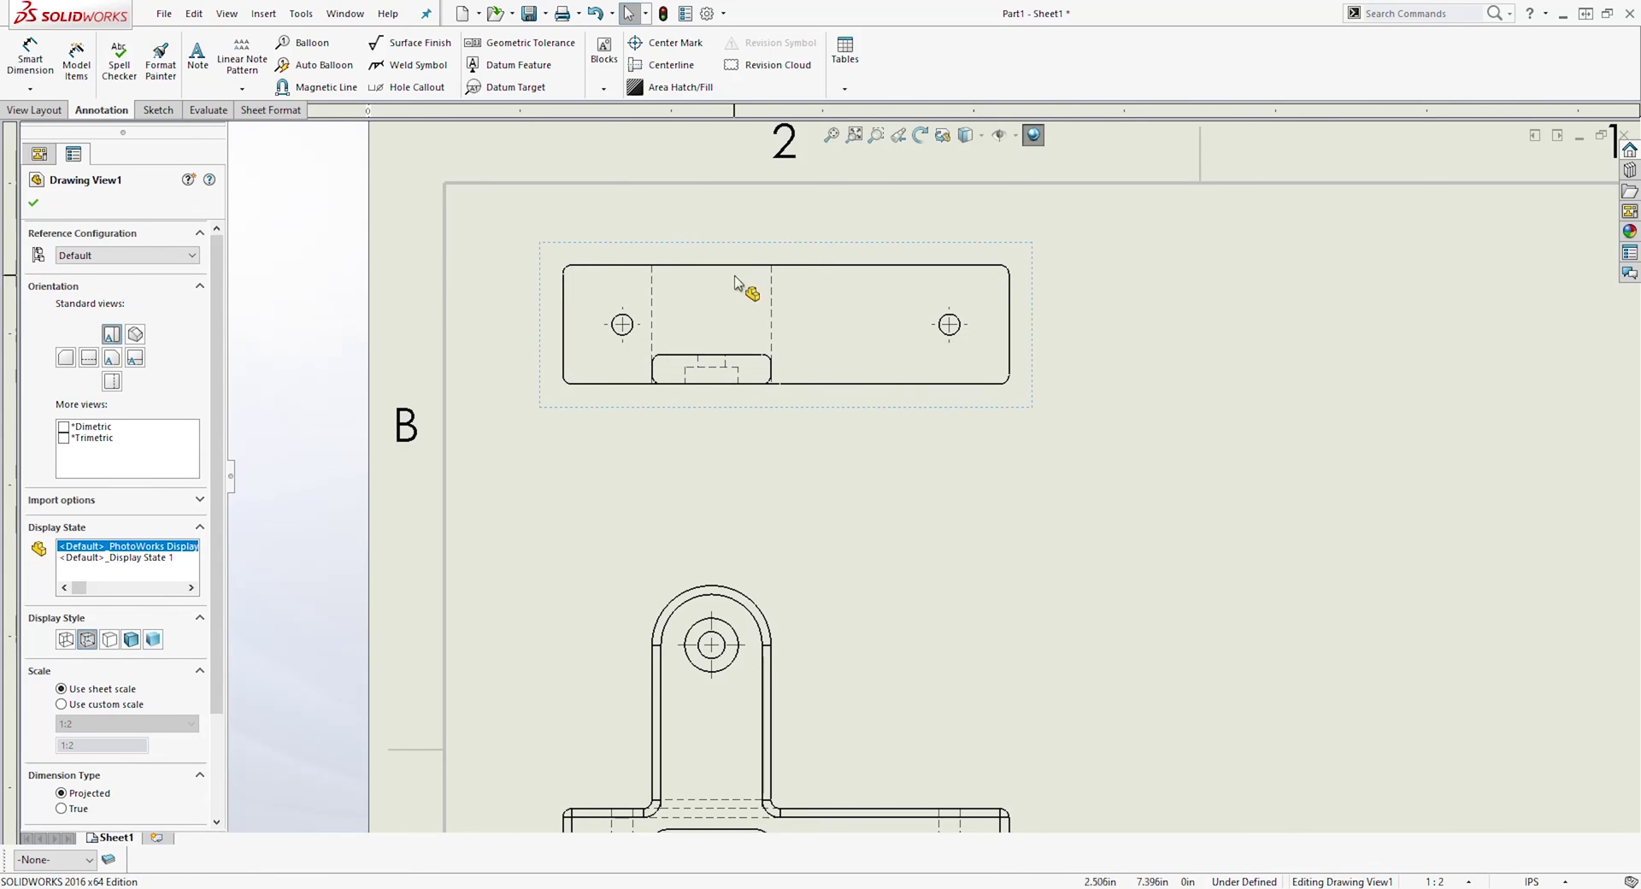
pyautogui.scroll(3, 915, 473)
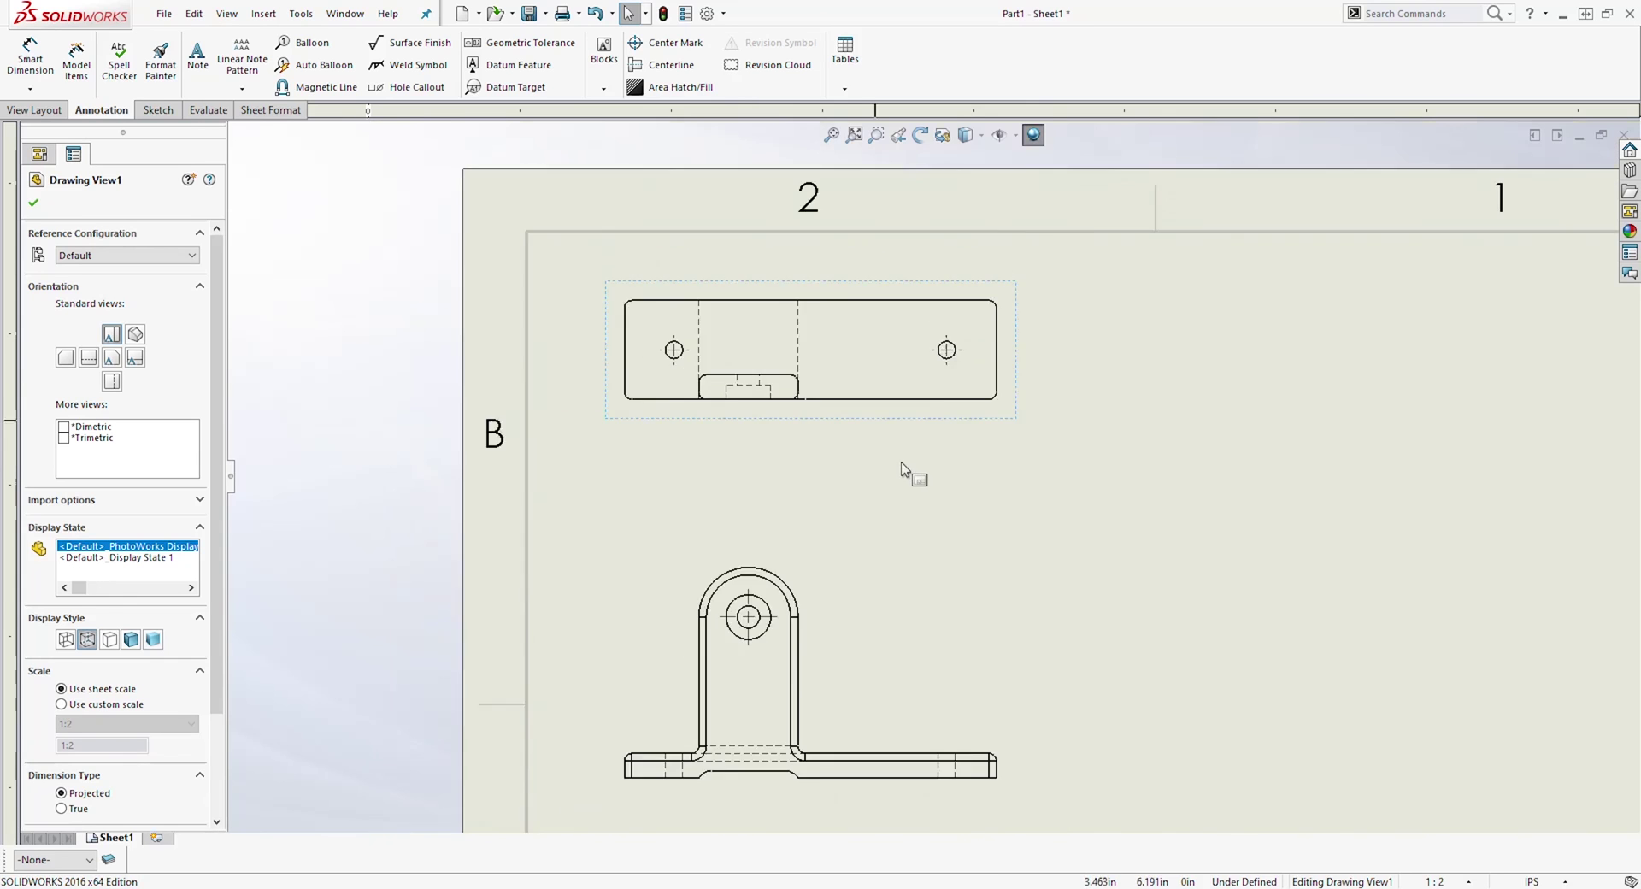
pyautogui.scroll(-2, 904, 659)
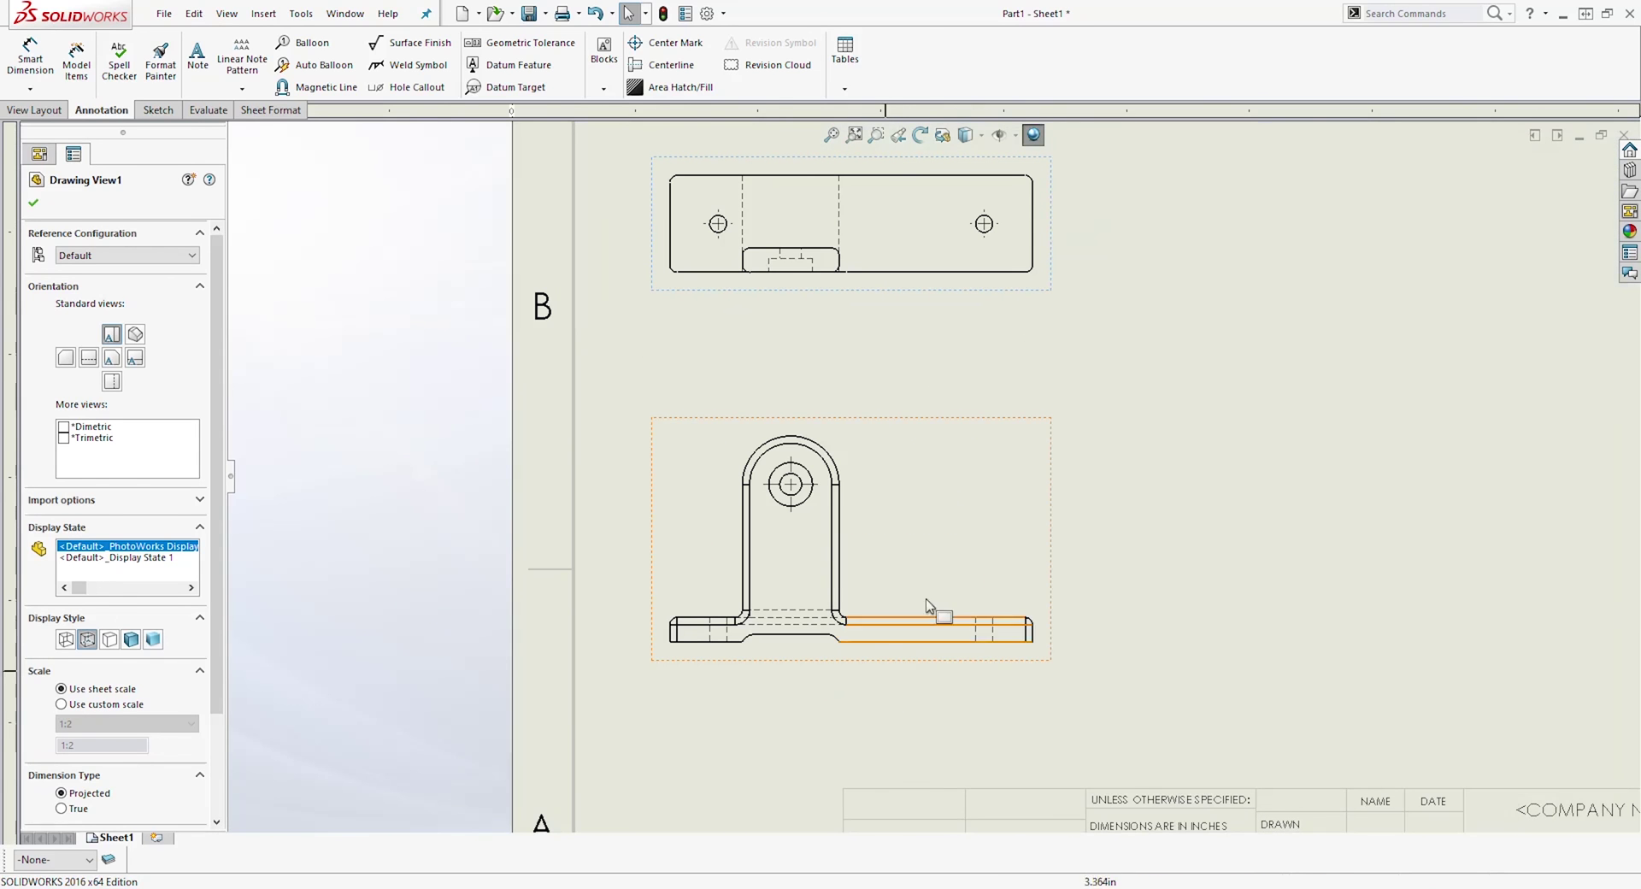
# Set the front drawing view to Tangent Edges Removed and zoom to fit the sheet
pyautogui.click(947, 510)
pyautogui.rightClick(948, 508)
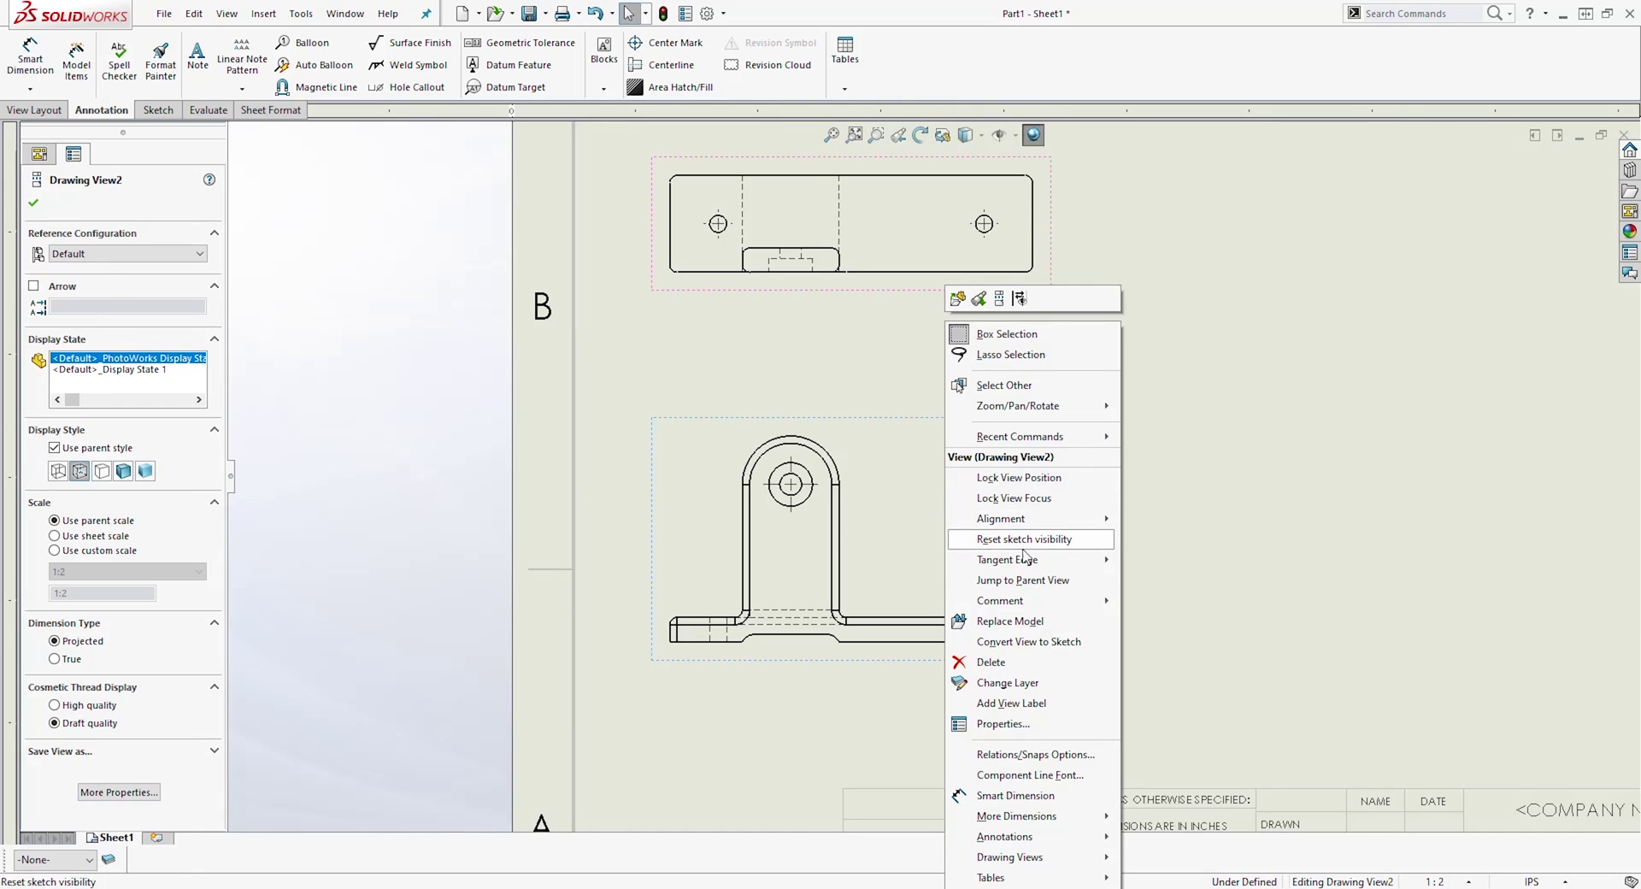
pyautogui.moveTo(1039, 564)
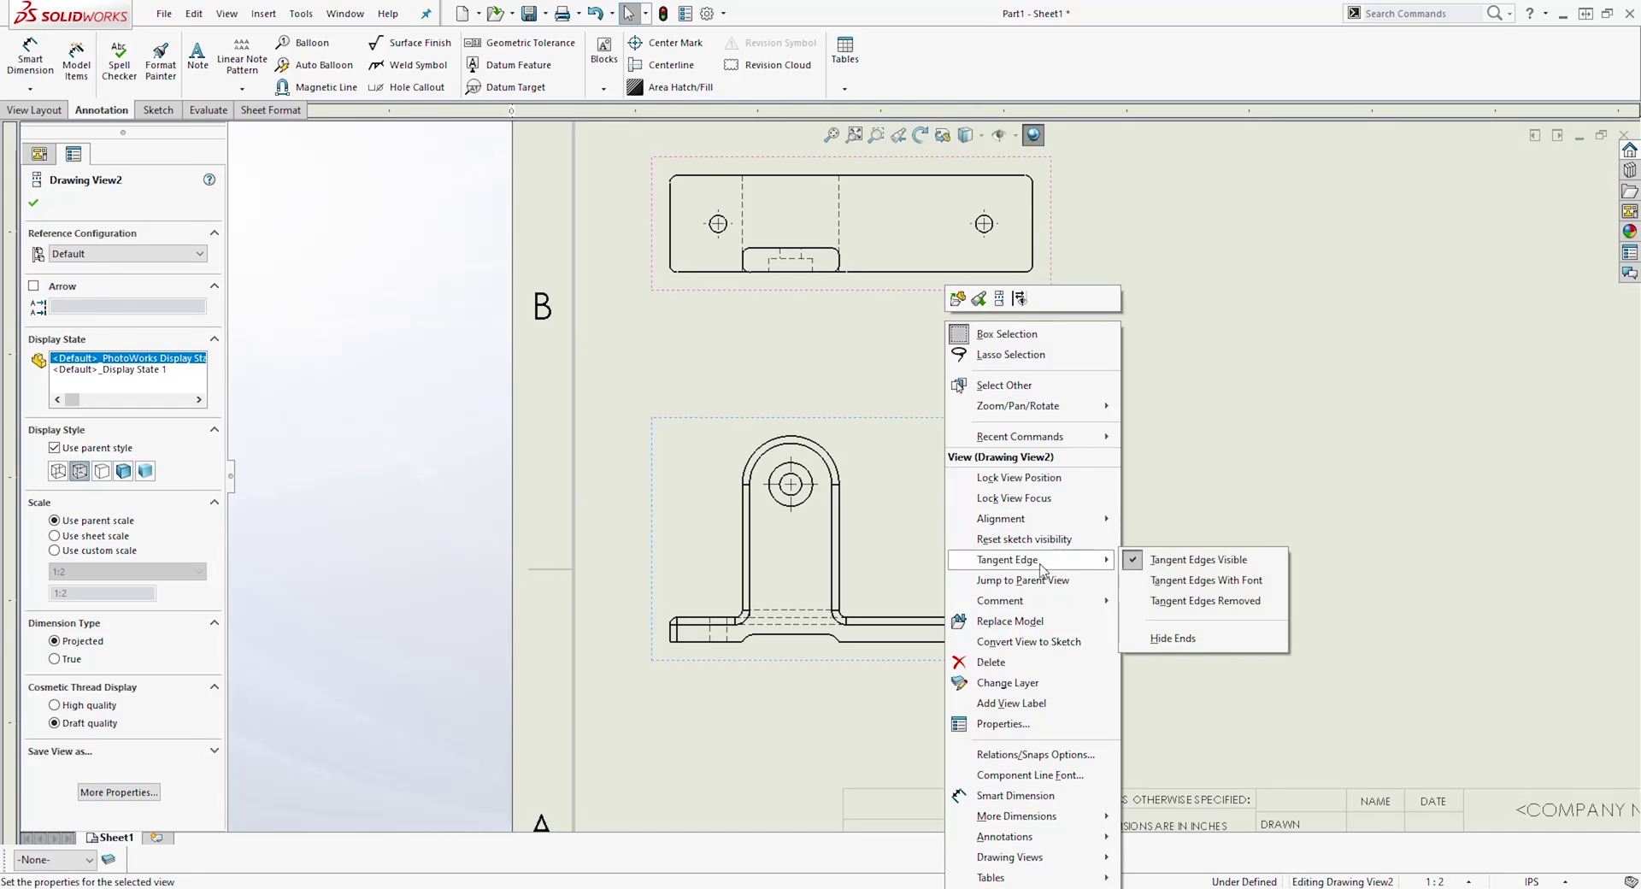
pyautogui.click(1205, 601)
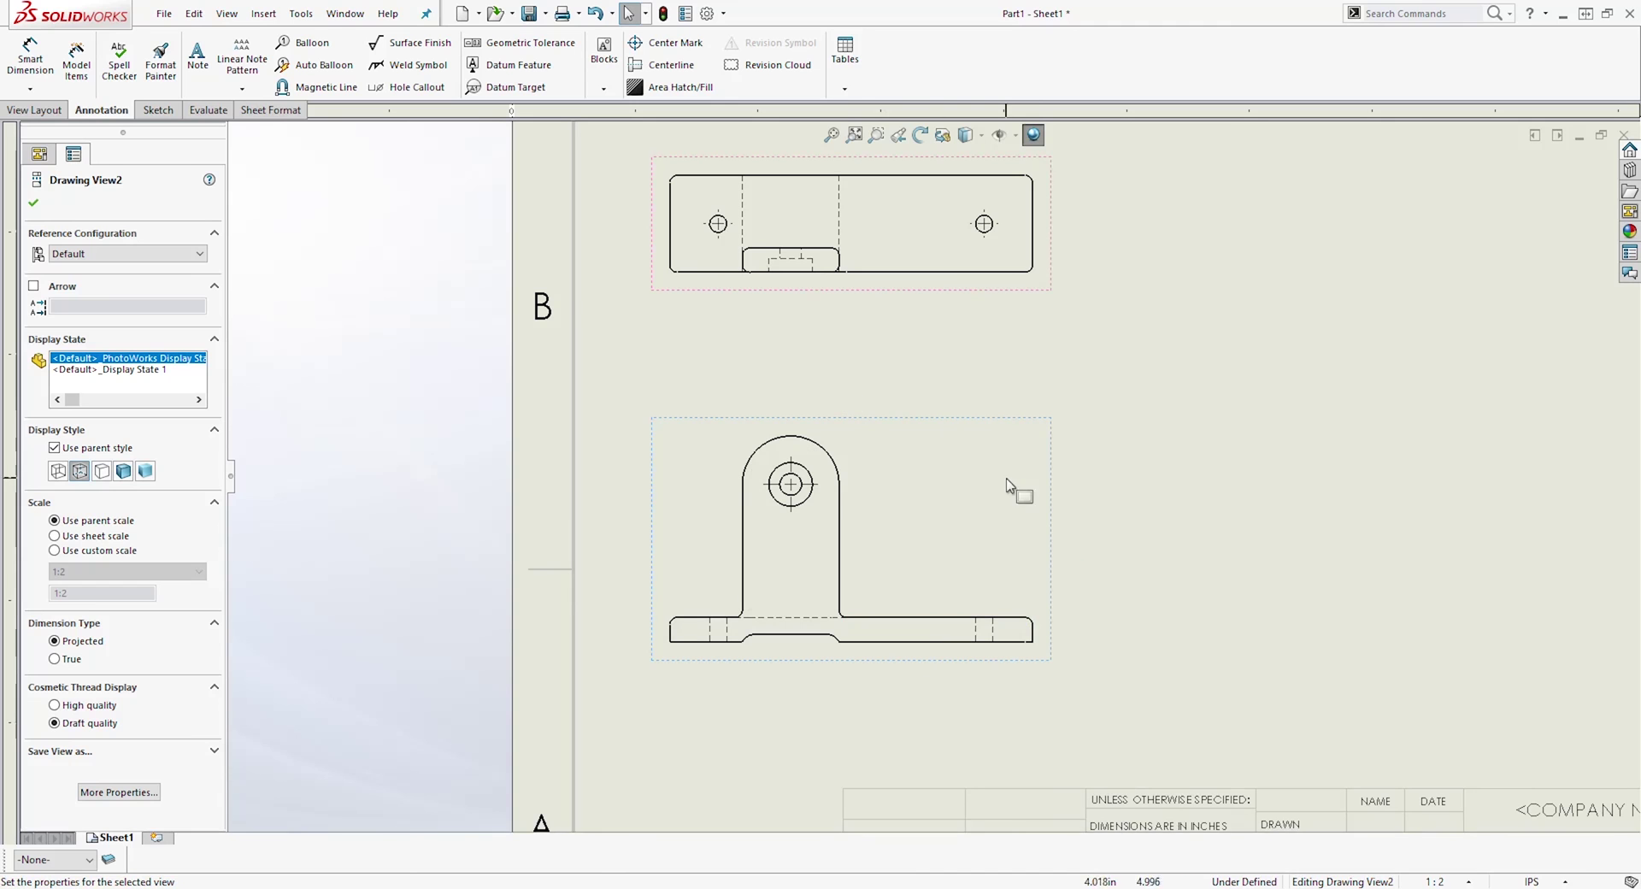
pyautogui.press('f')
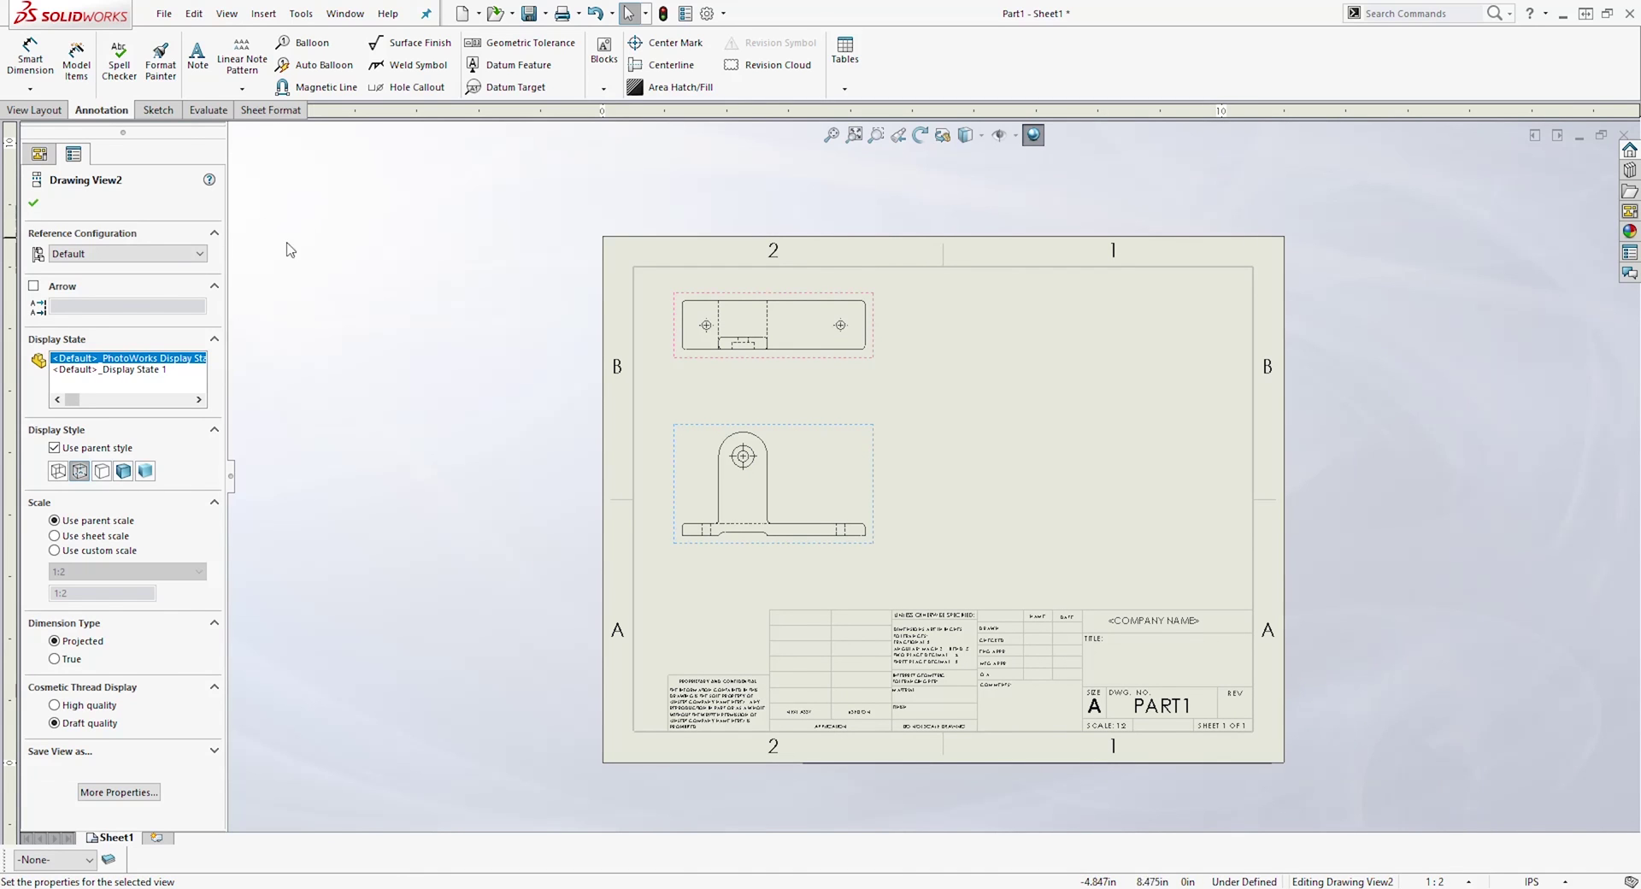
pyautogui.click(34, 204)
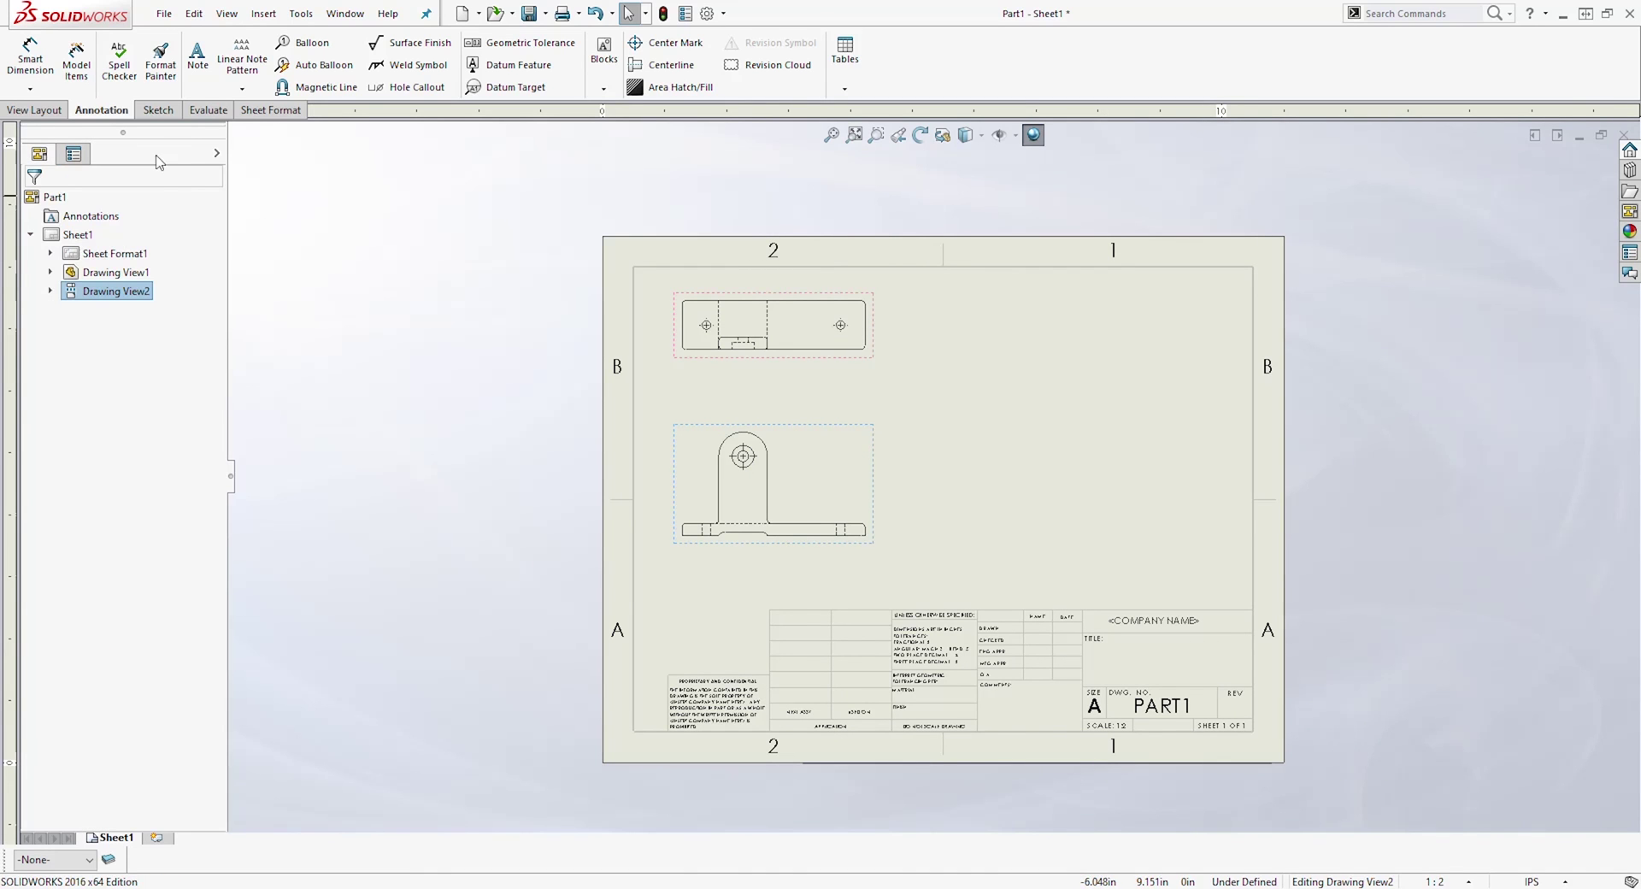
# Project a right-side view beside the front view and an isometric view near the top
pyautogui.click(36, 111)
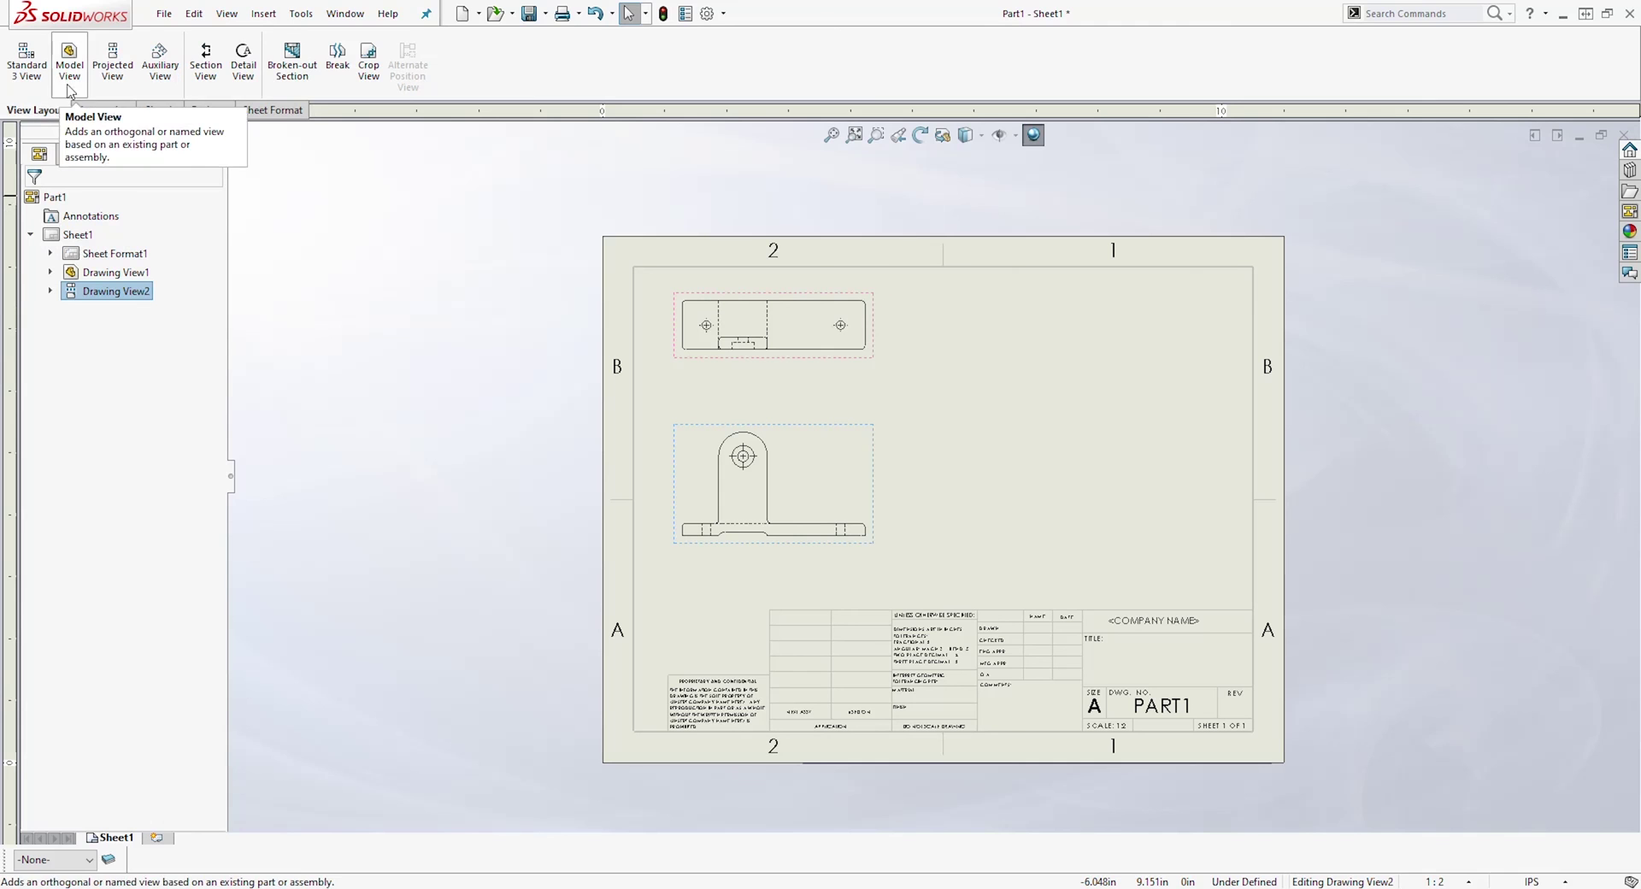
pyautogui.click(113, 68)
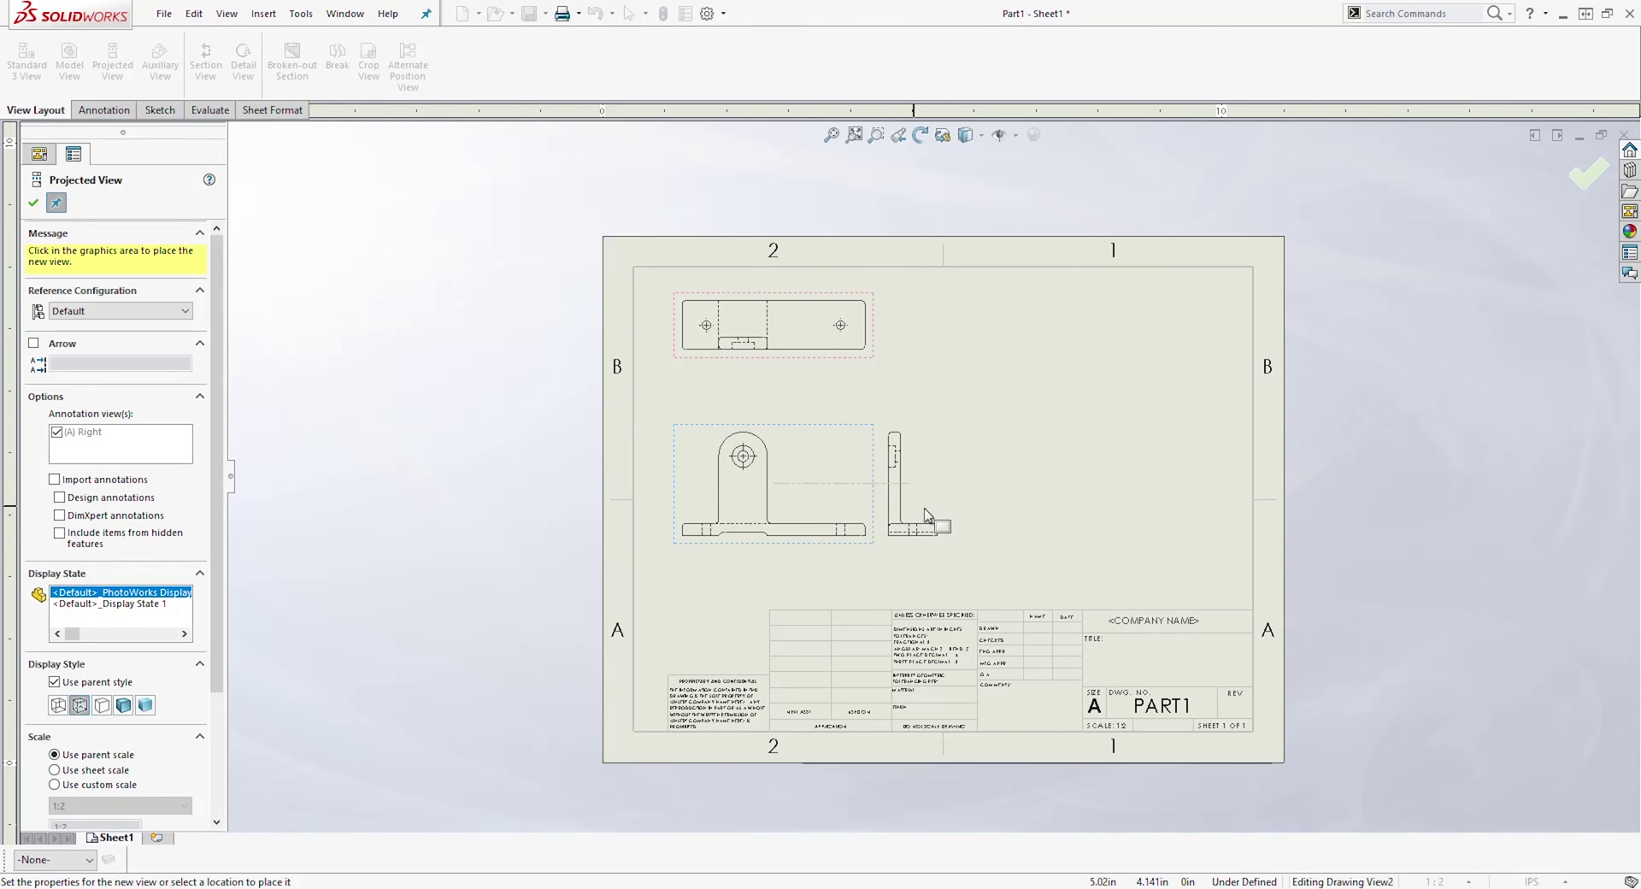
pyautogui.click(1090, 511)
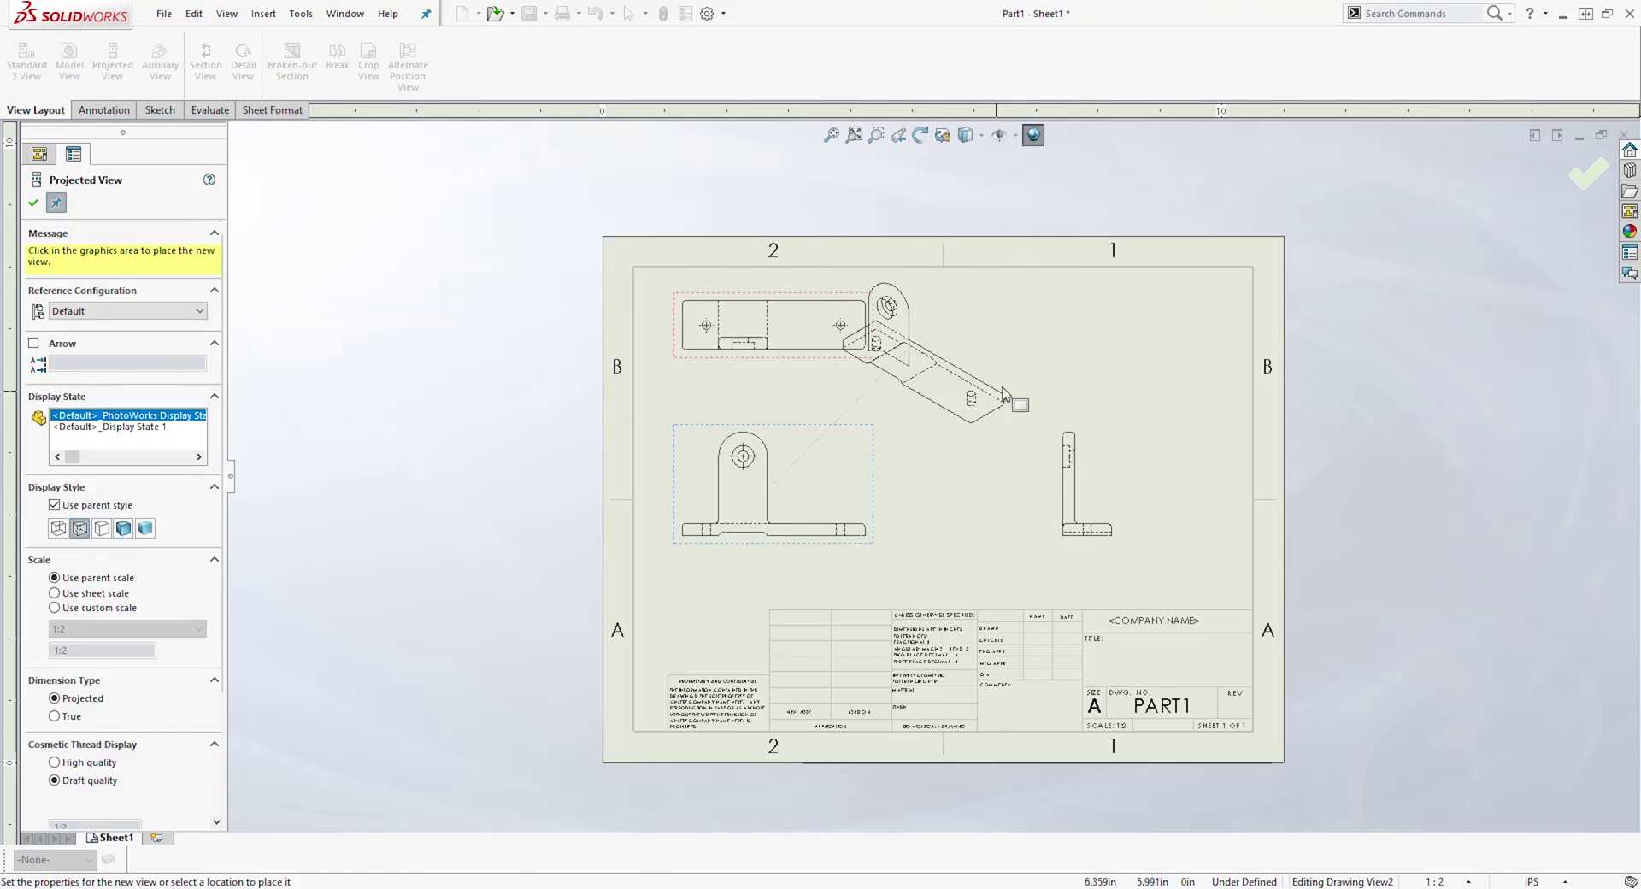
pyautogui.click(1082, 360)
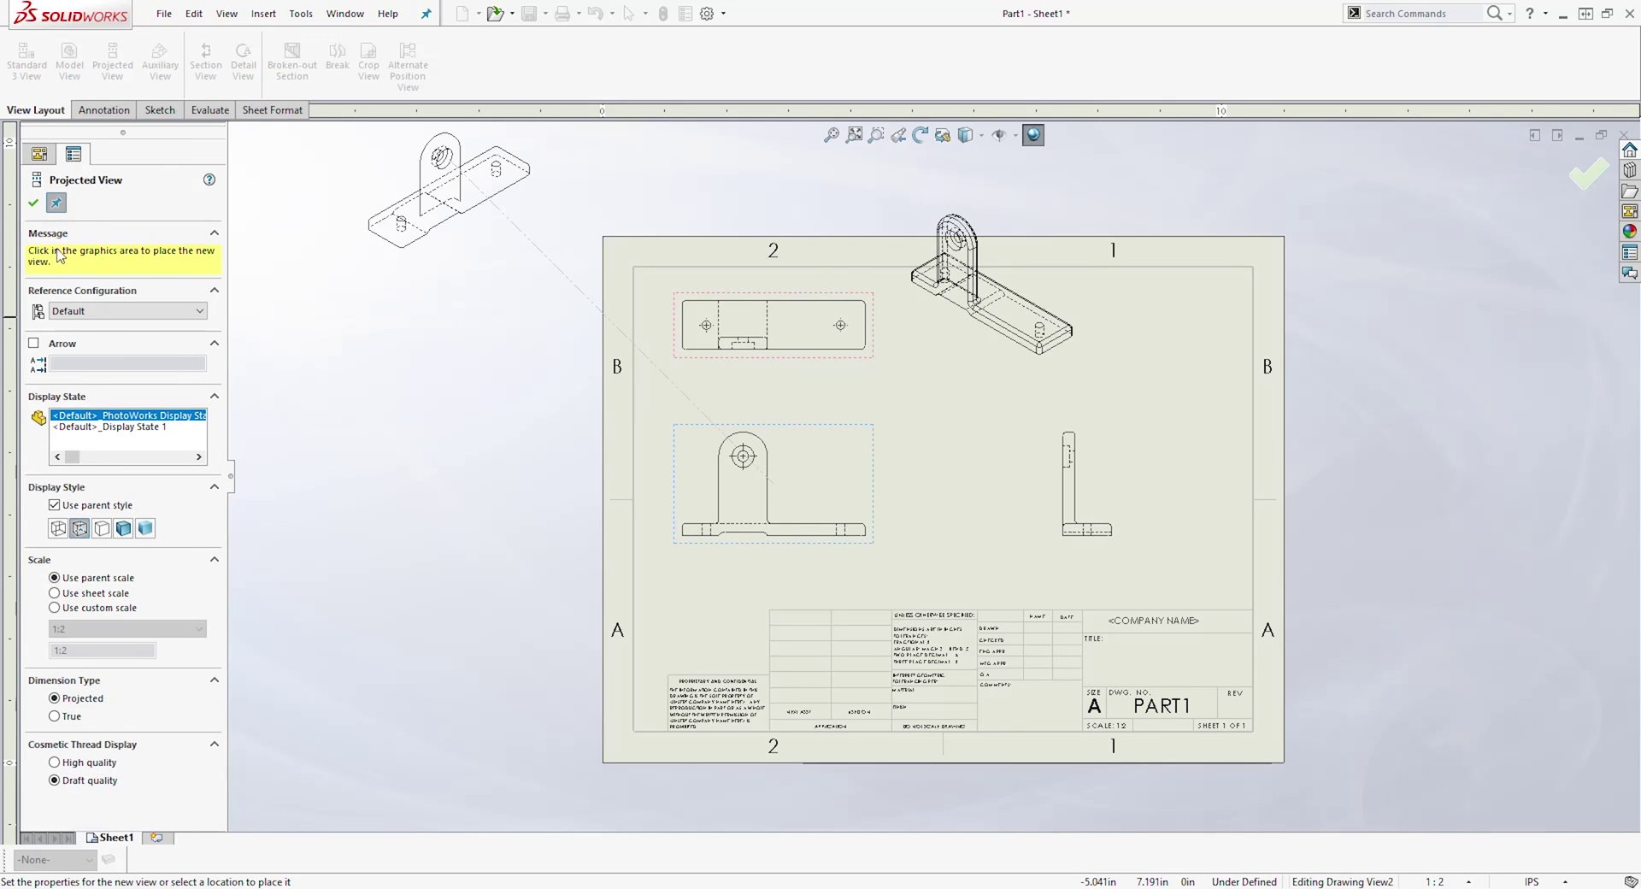
pyautogui.click(34, 202)
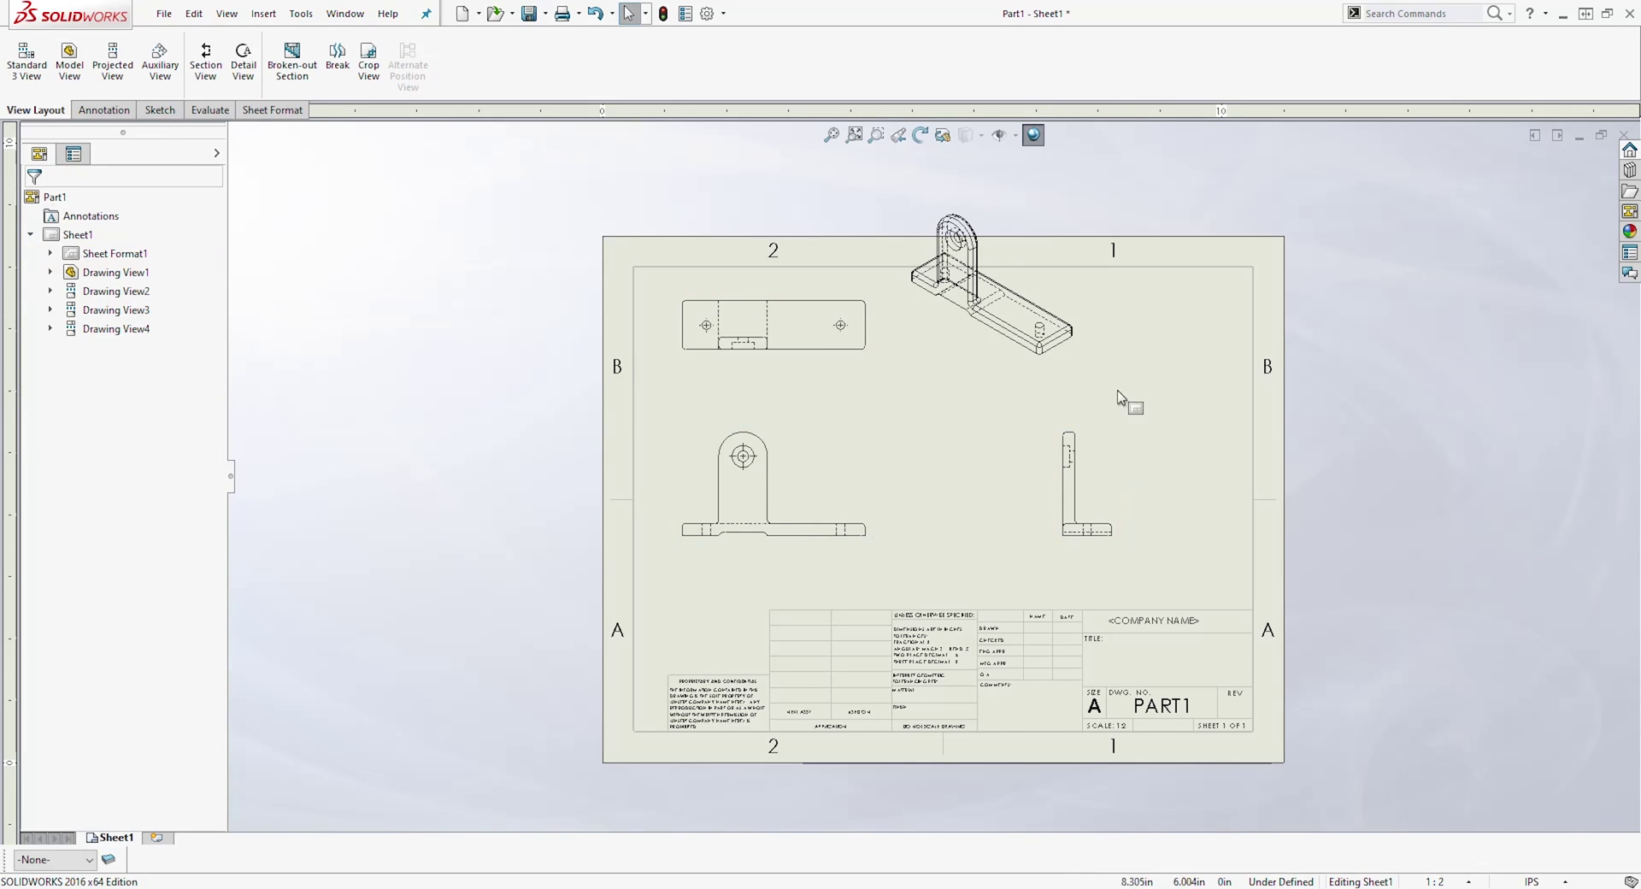
# Move the isometric view to the sheet's upper right and display it Shaded With Edges
pyautogui.moveTo(1076, 361); pyautogui.dragTo(1192, 429)
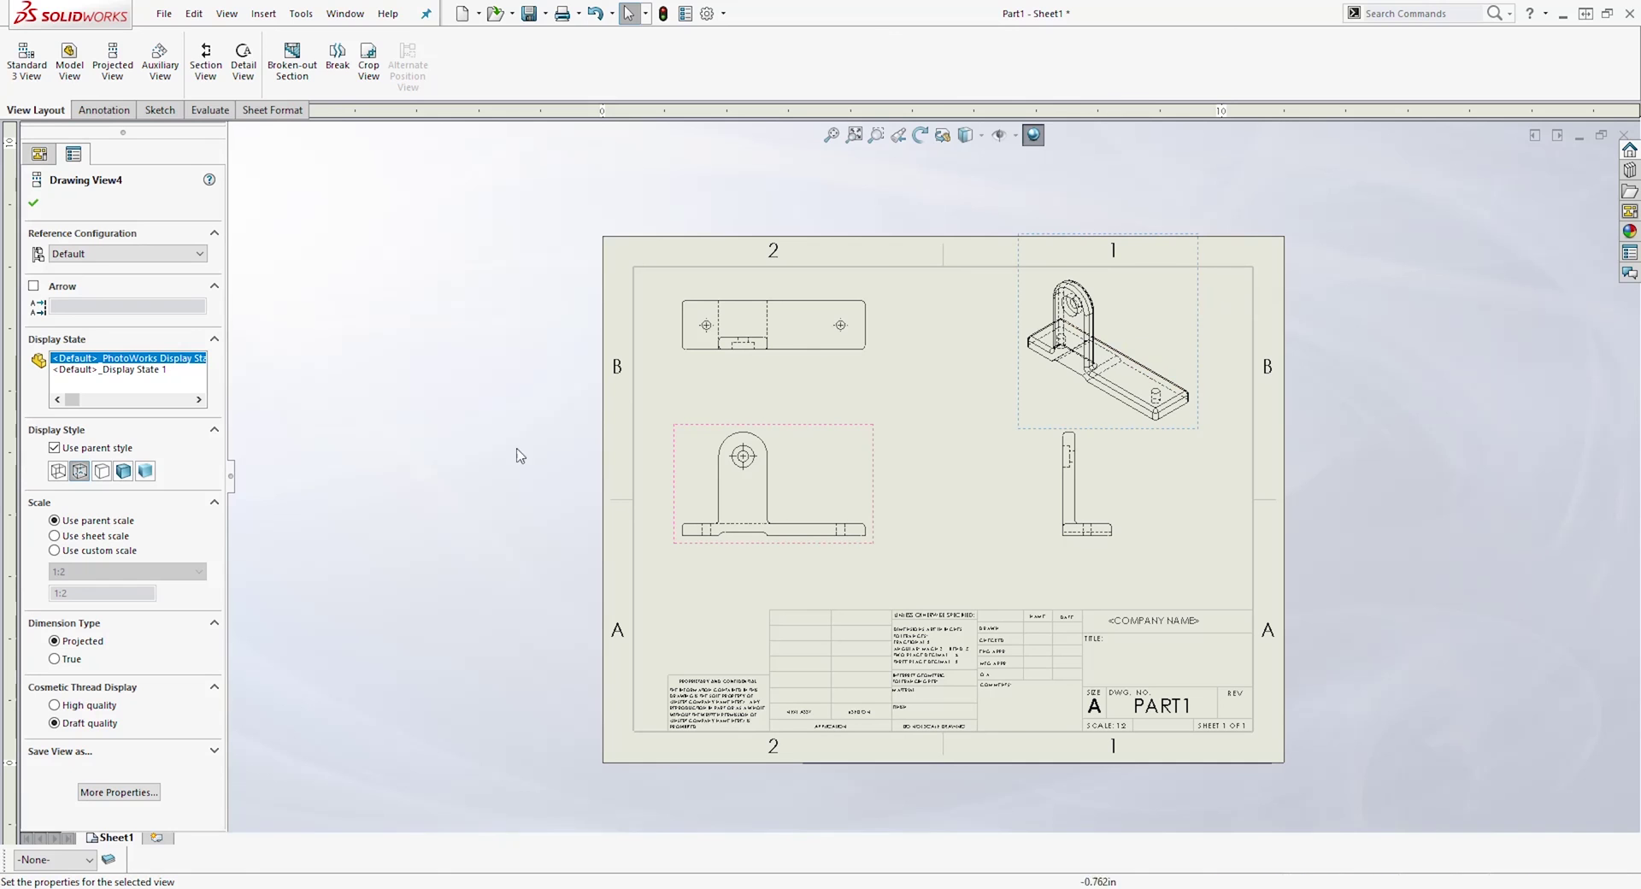
pyautogui.click(123, 471)
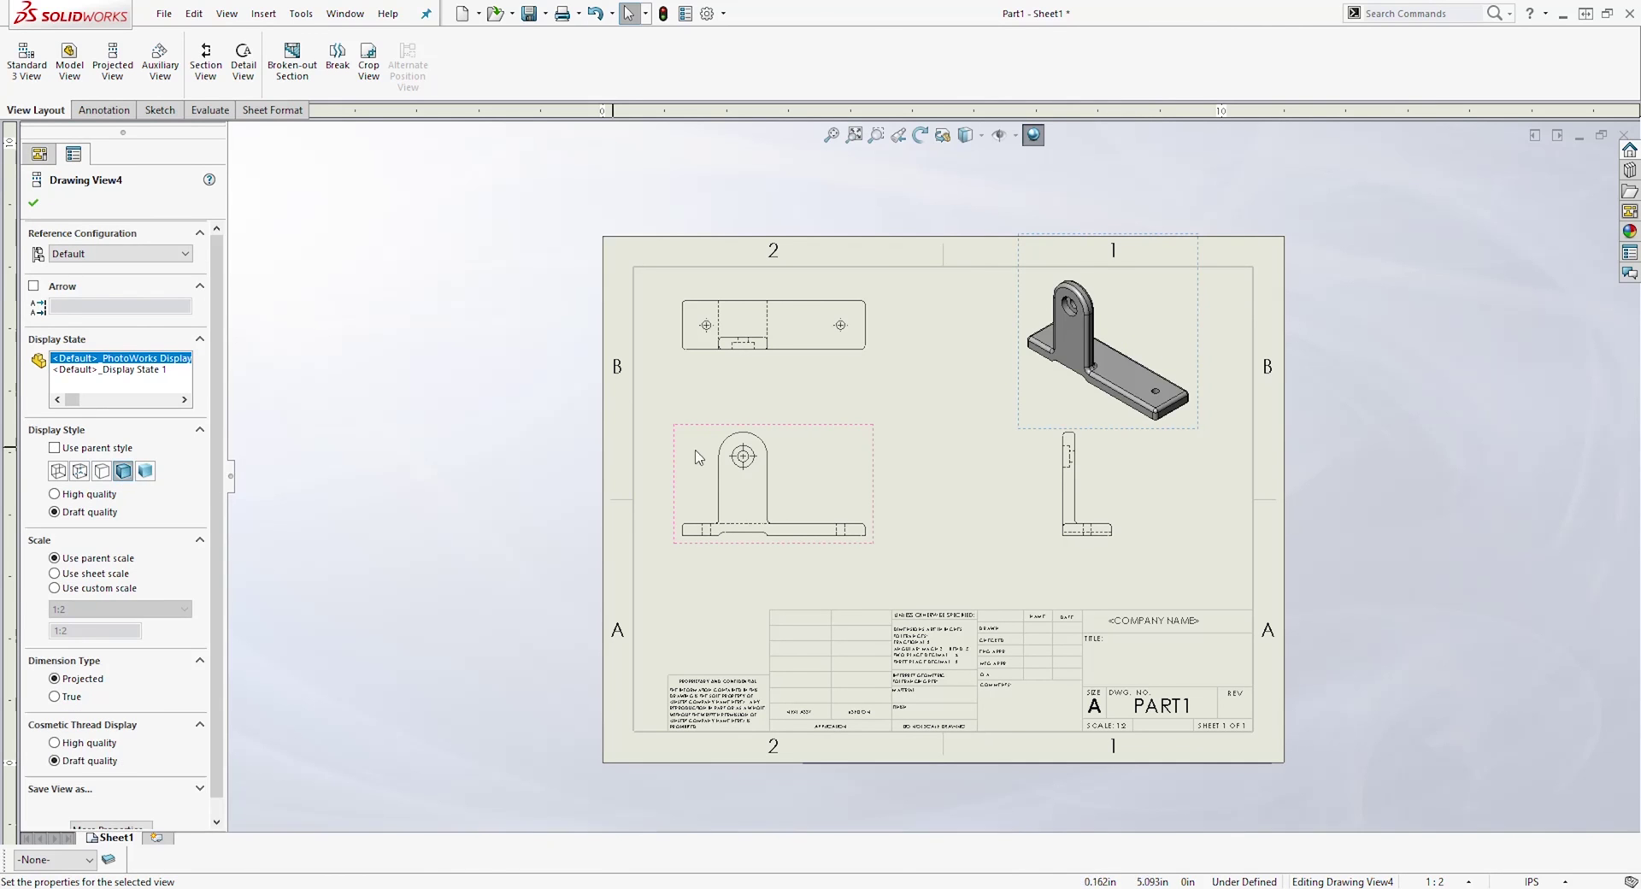
pyautogui.scroll(-2, 1145, 282)
pyautogui.press('Escape')
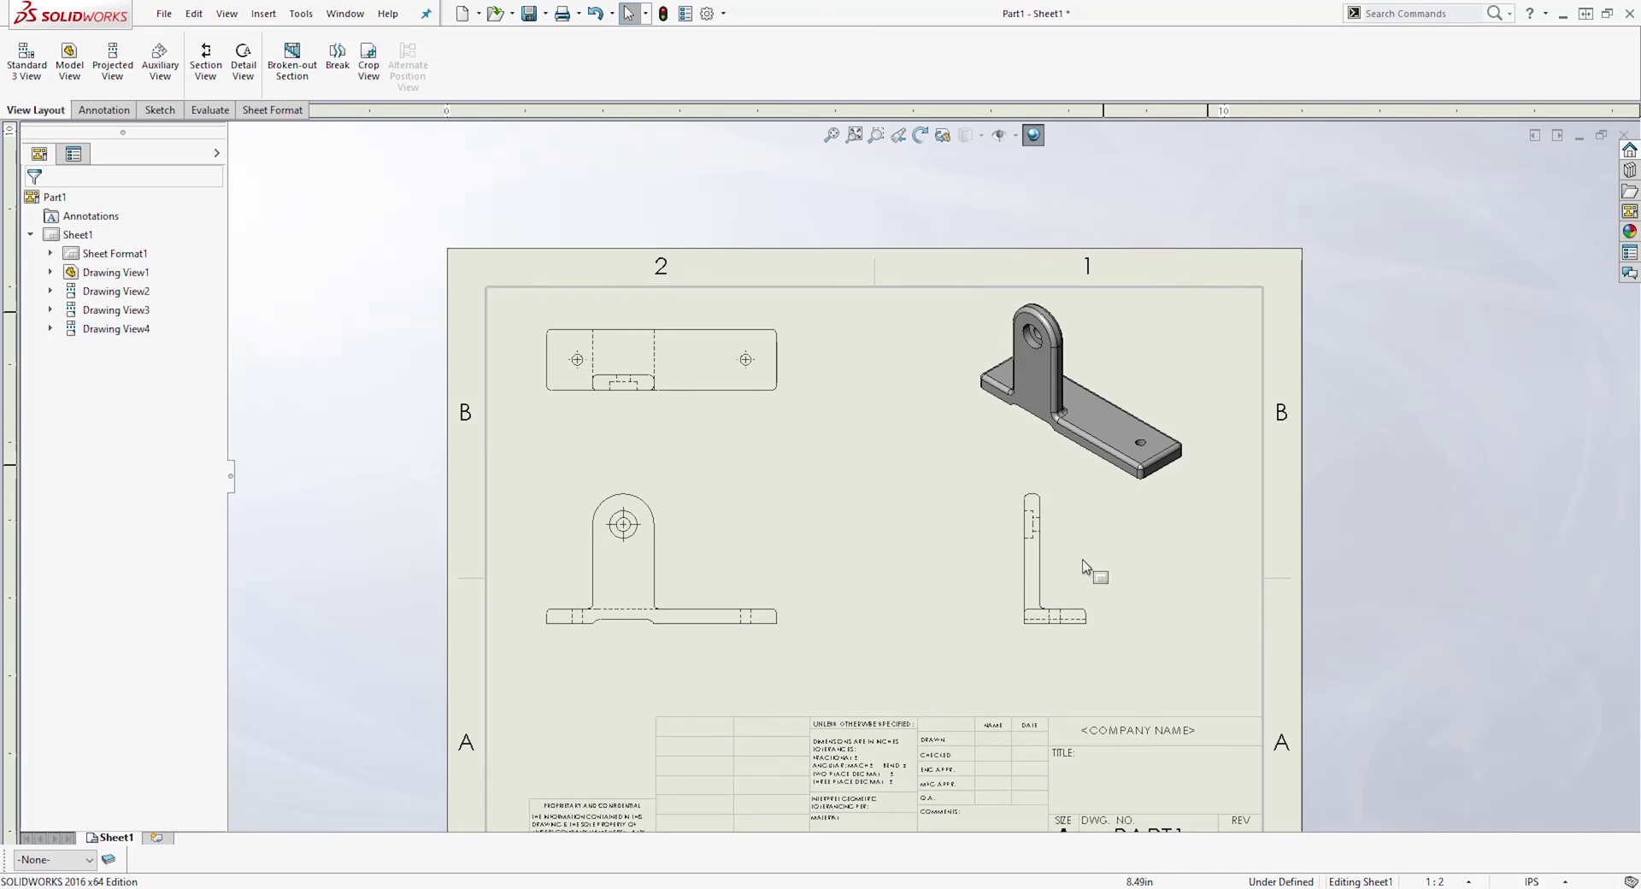
# Reposition the front, right and top views for even spacing, then fit the sheet
pyautogui.moveTo(718, 647); pyautogui.dragTo(738, 666)
pyautogui.moveTo(732, 405); pyautogui.dragTo(736, 428)
pyautogui.click(781, 568)
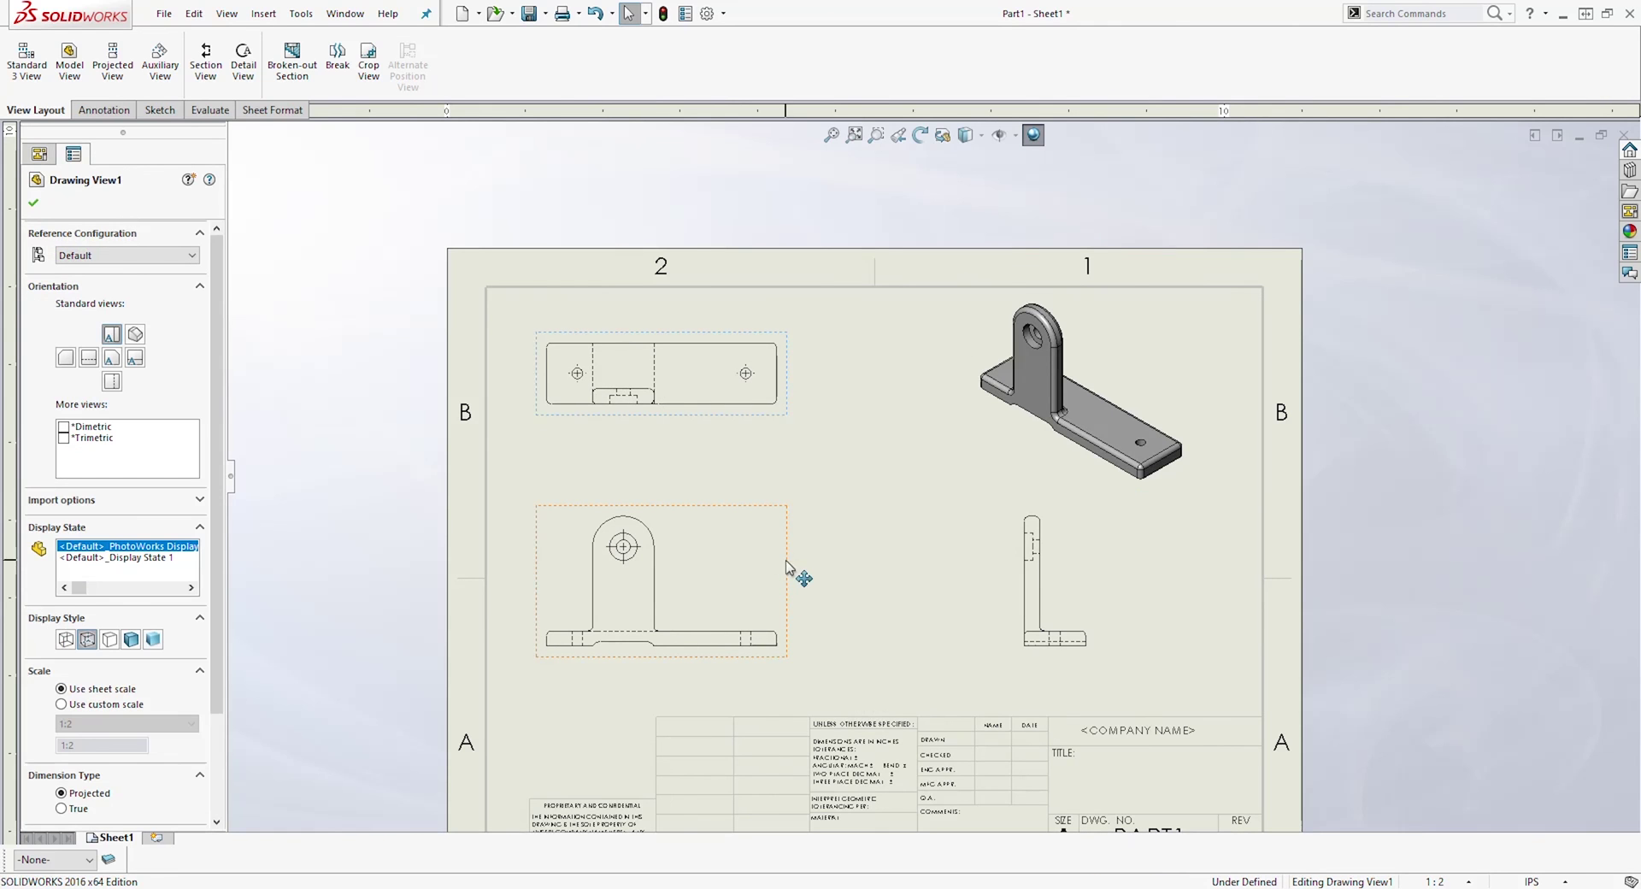
pyautogui.press('Escape')
pyautogui.press('f')
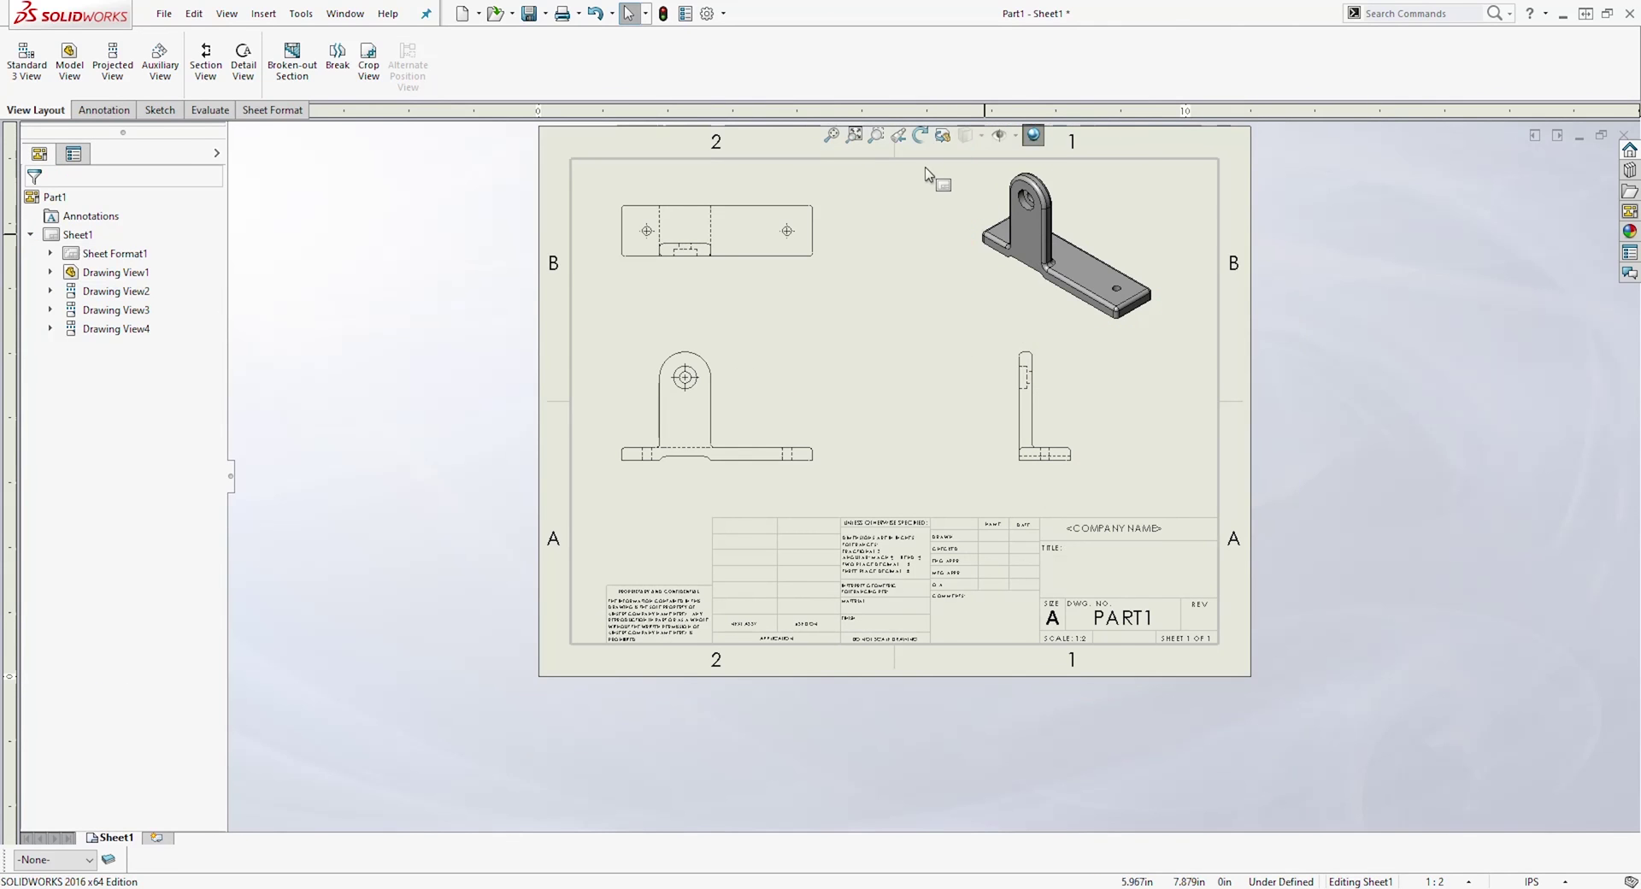
# Dimension the top view's top edge to the right hole centre, placing the .787 dimension beside it
pyautogui.click(101, 111)
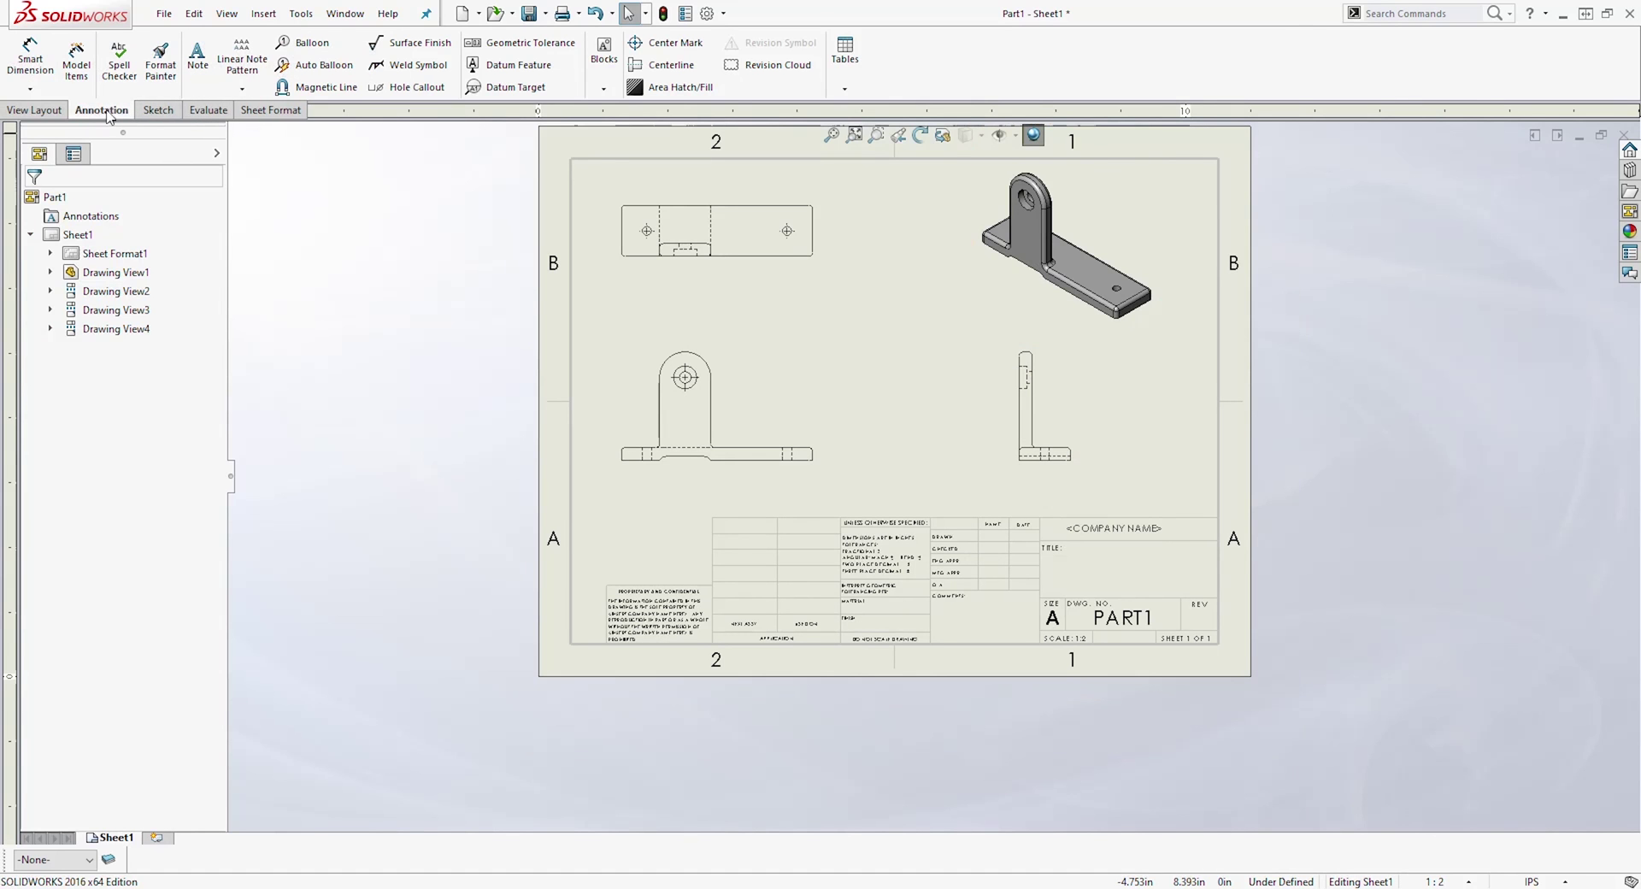
pyautogui.click(27, 56)
pyautogui.scroll(-4, 872, 206)
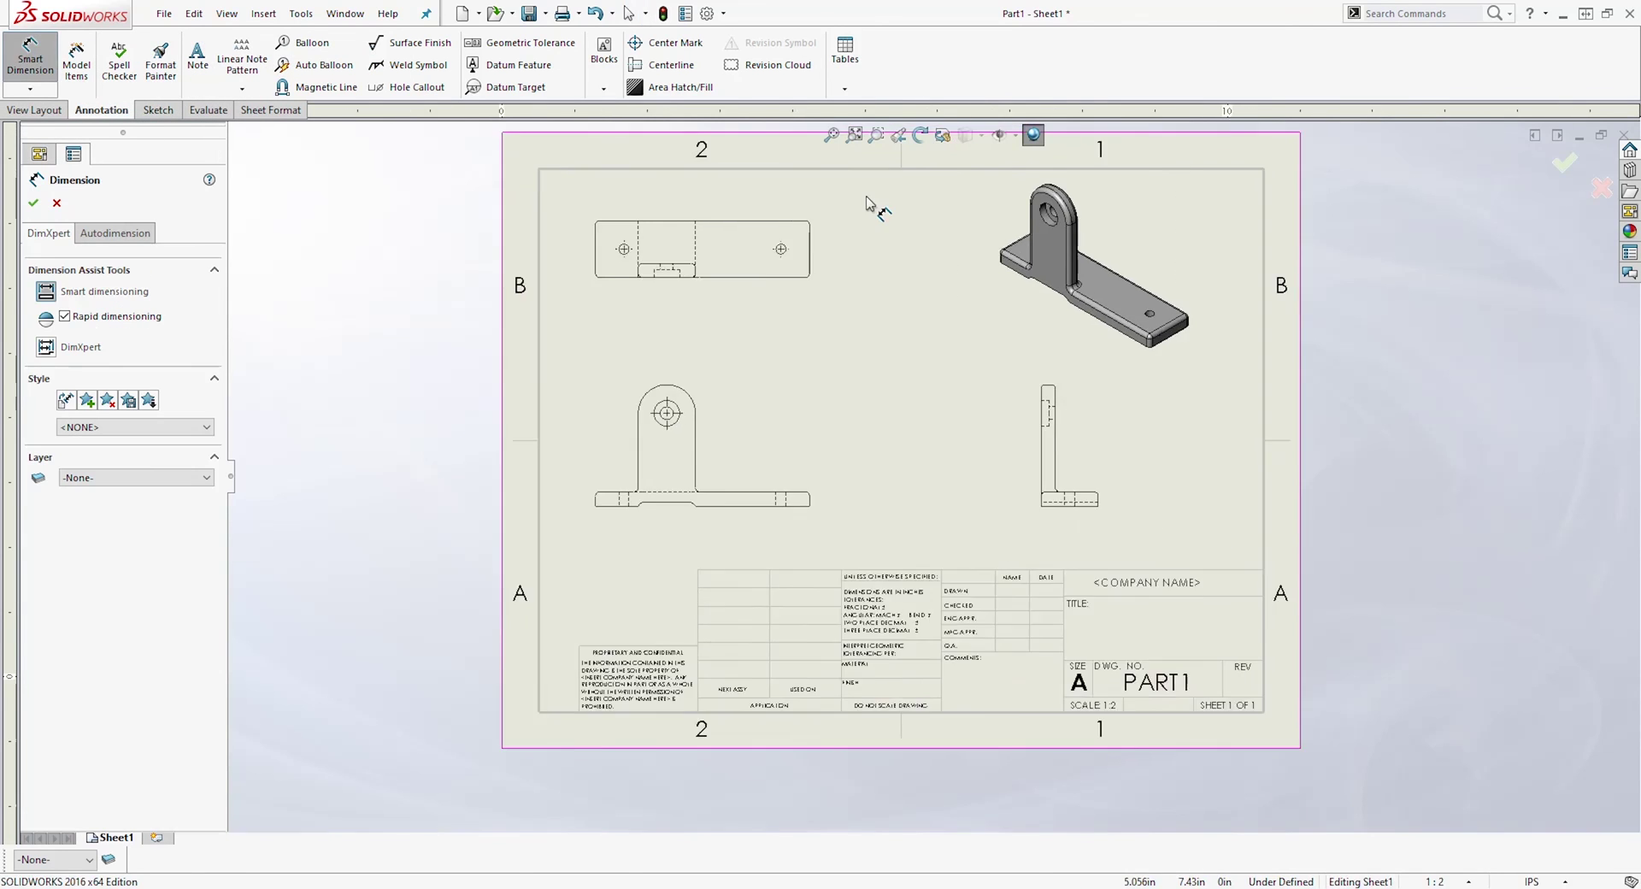
pyautogui.scroll(-3, 738, 267)
pyautogui.click(797, 274)
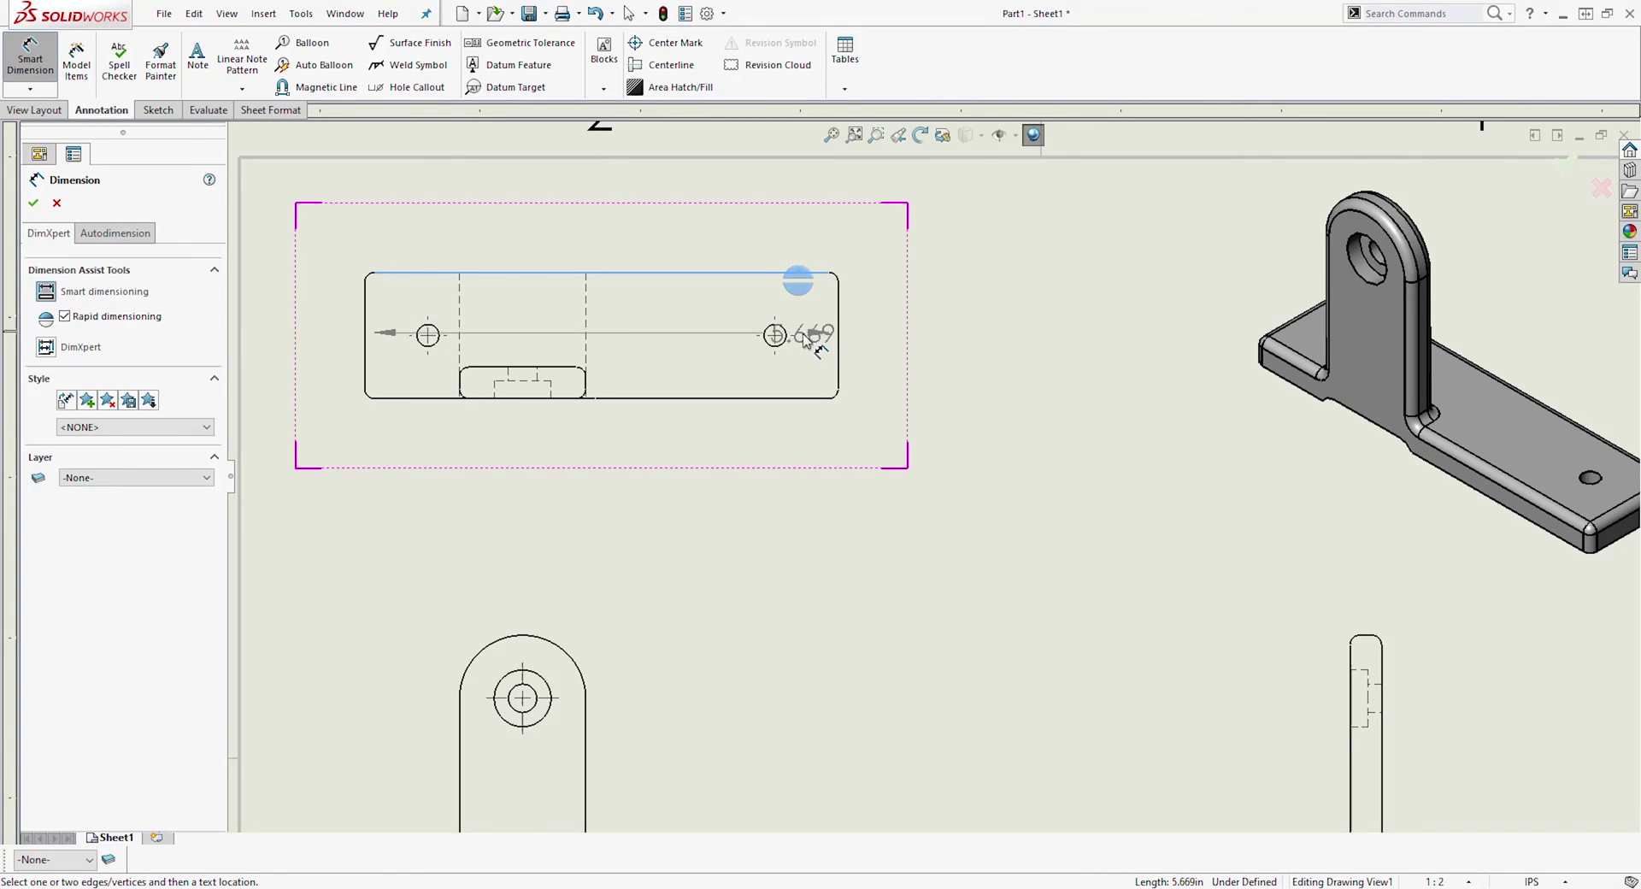
pyautogui.click(791, 340)
pyautogui.click(790, 339)
pyautogui.press('Escape')
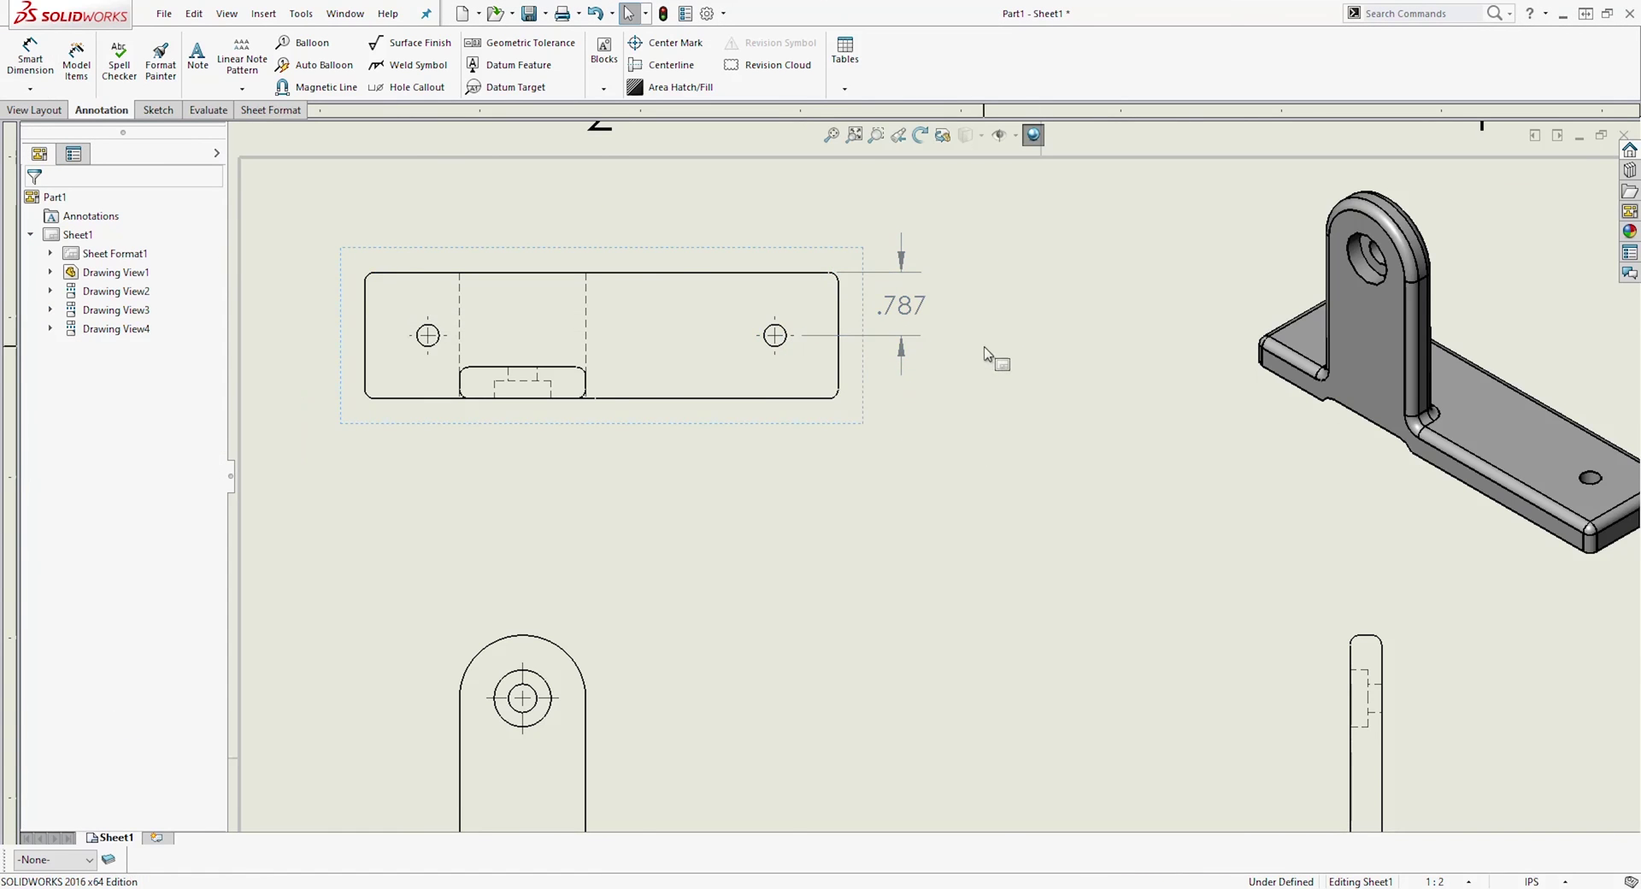
pyautogui.scroll(2, 985, 354)
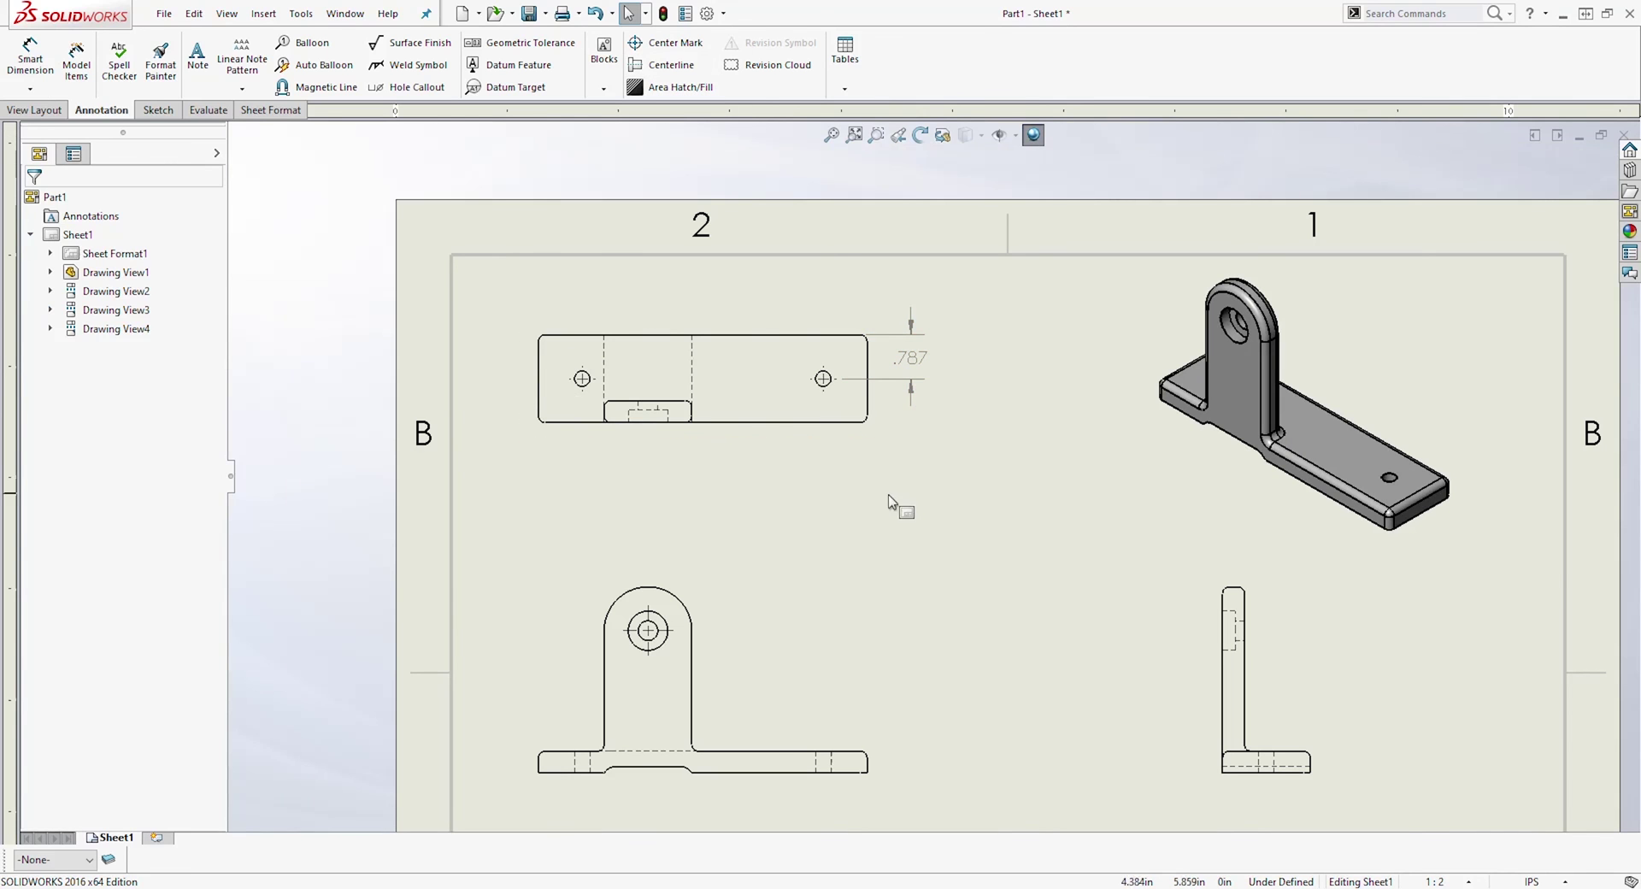
# Set the document's unit system to MMGS (millimeter, gram, second) in Document Properties
pyautogui.click(707, 13)
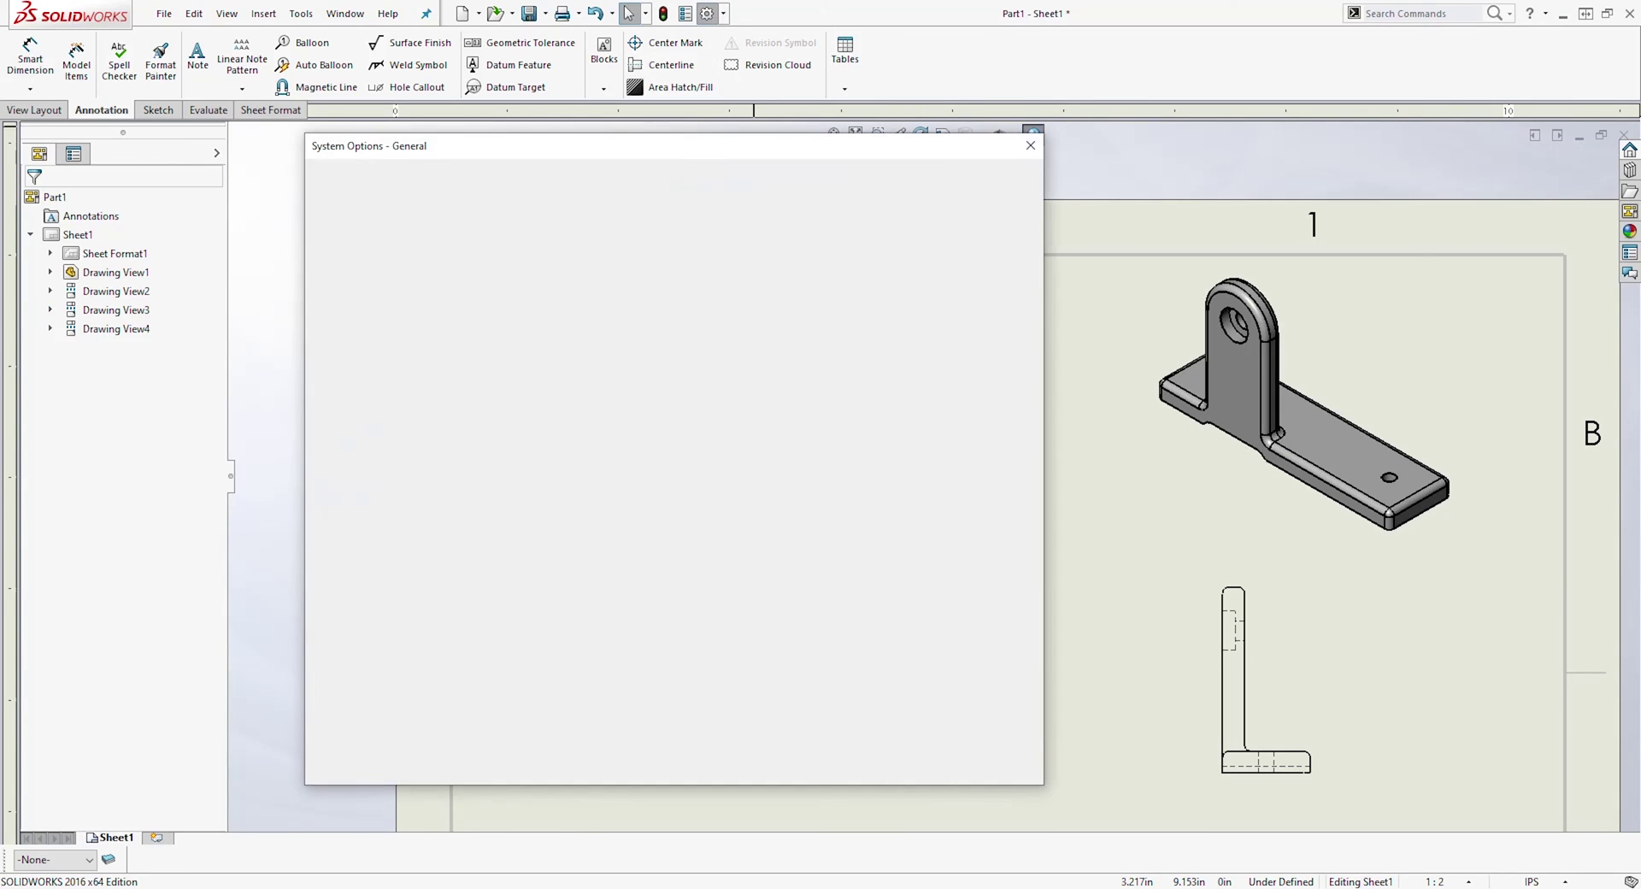
pyautogui.click(471, 181)
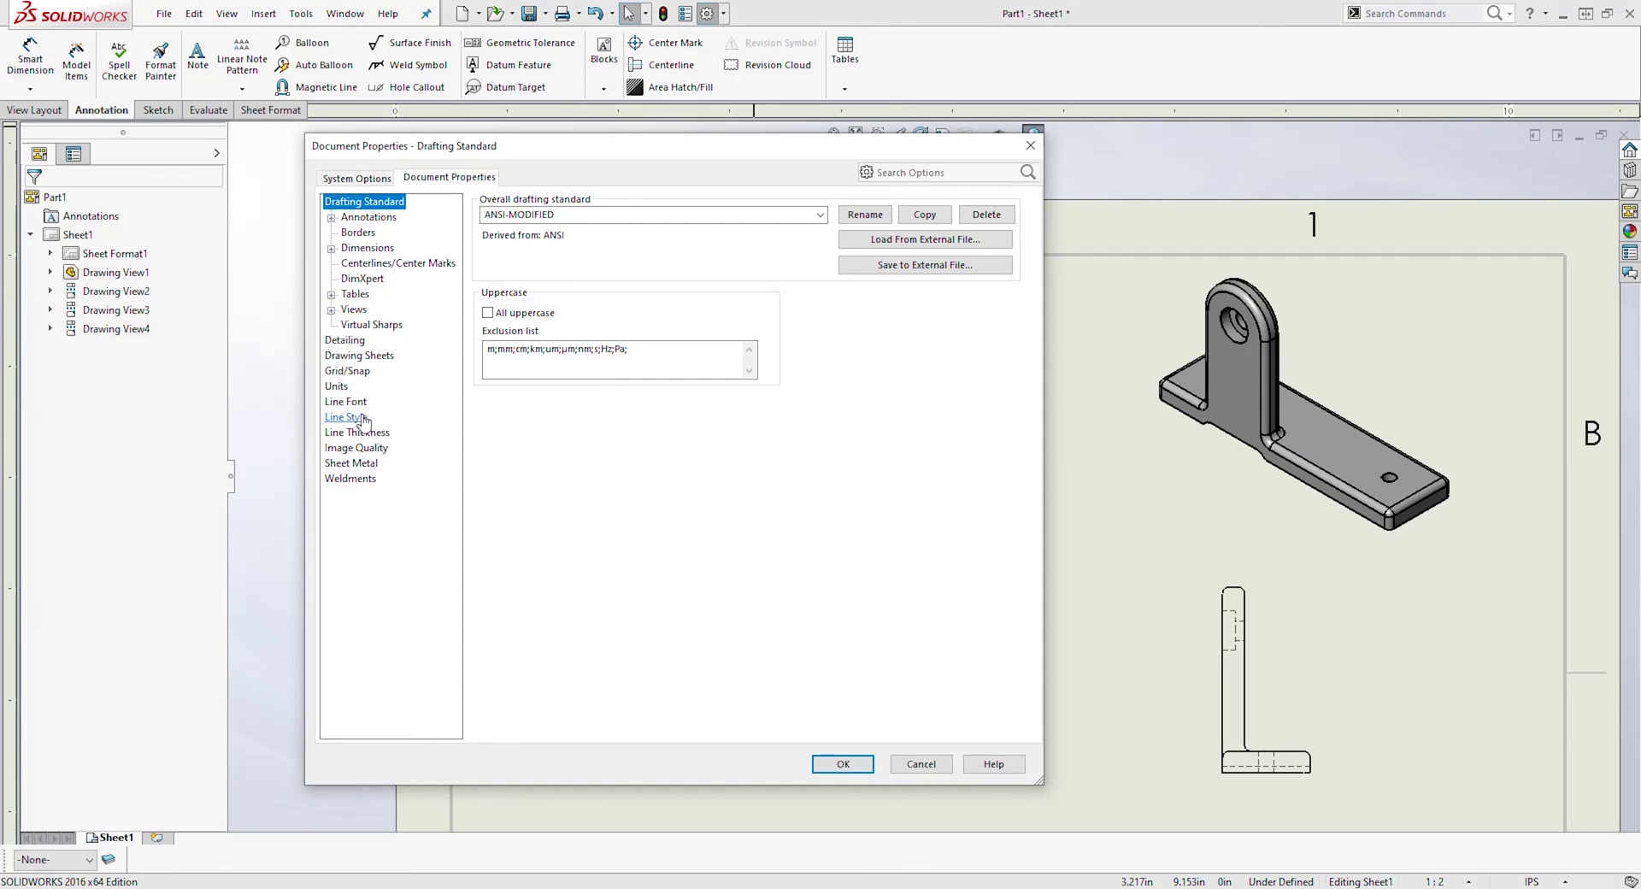
pyautogui.click(338, 387)
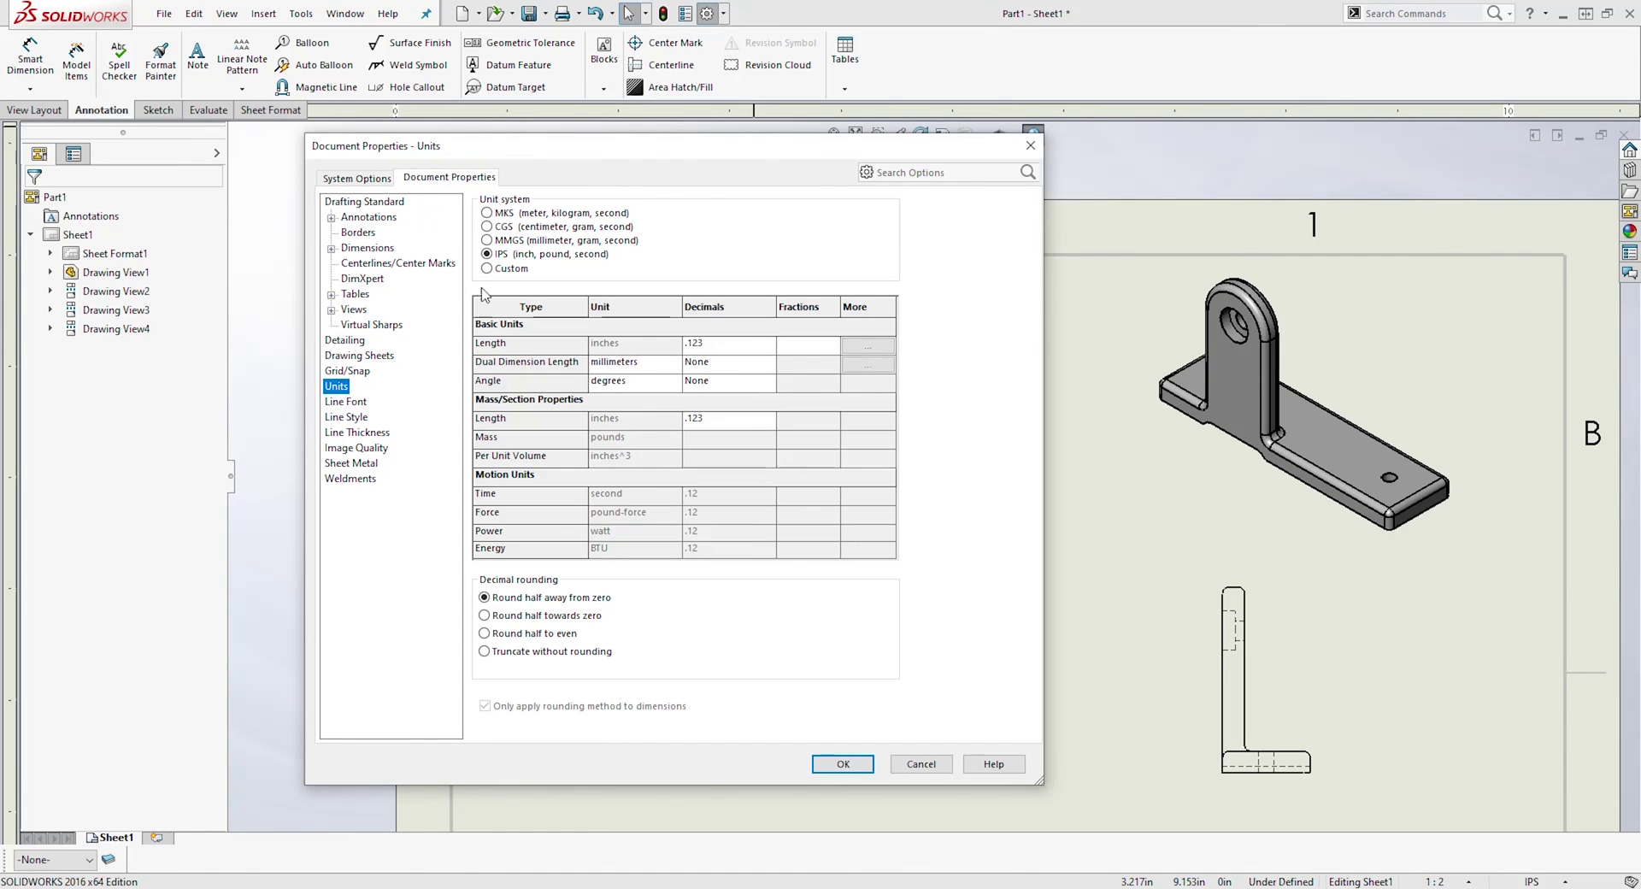
pyautogui.click(487, 241)
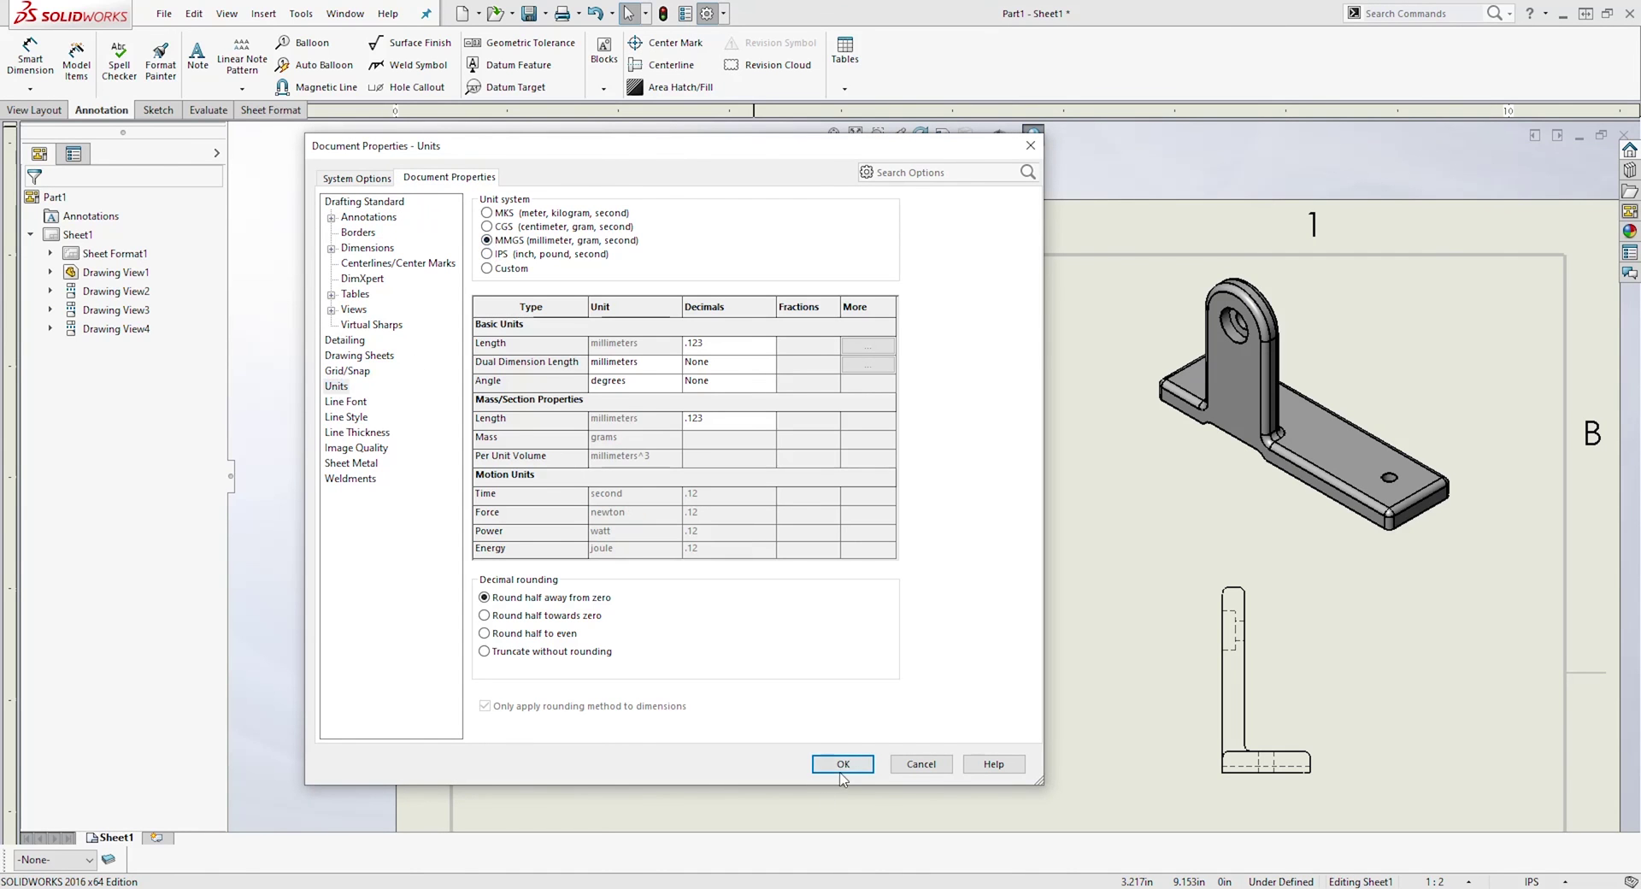
pyautogui.click(843, 763)
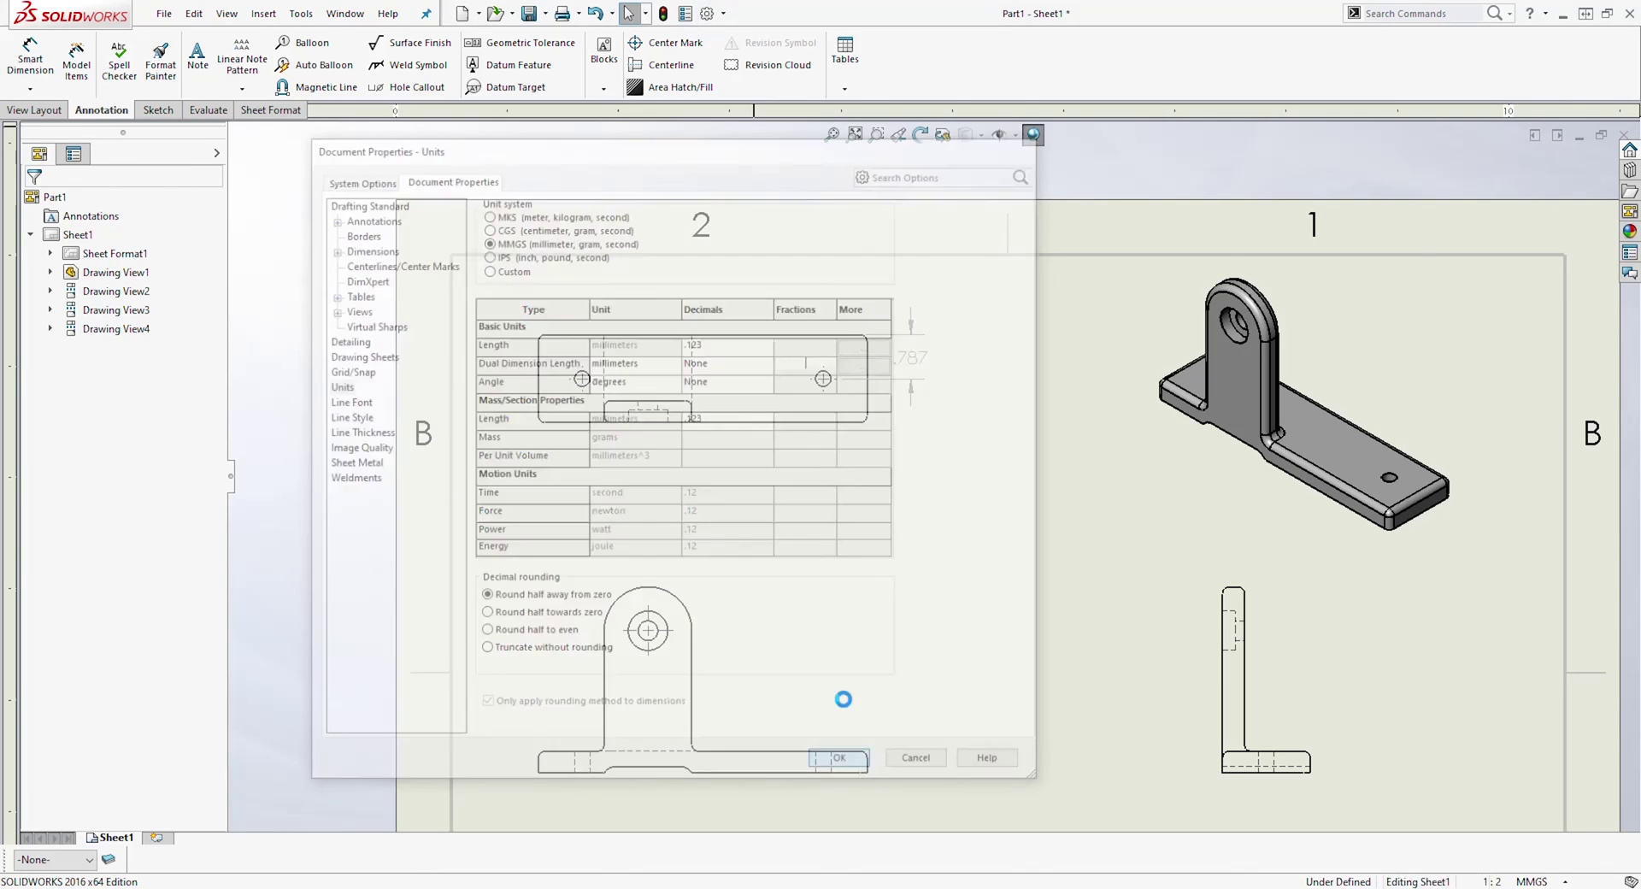
pyautogui.scroll(-3, 908, 366)
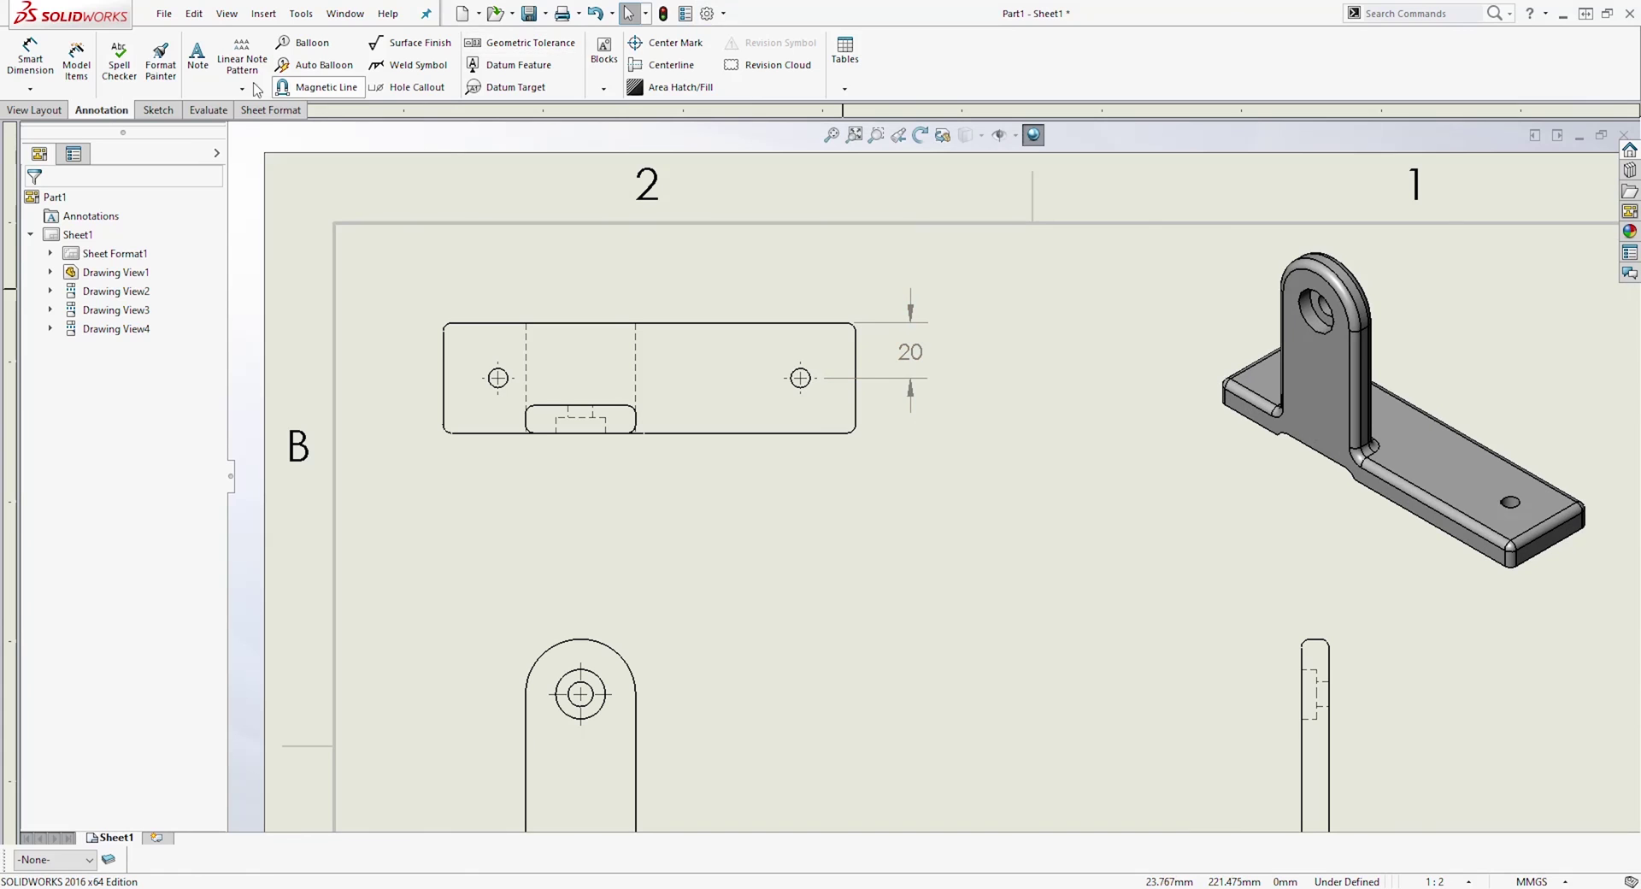
# Add a horizontal 20 dimension from the right hole to the top view's right end edge
pyautogui.click(31, 60)
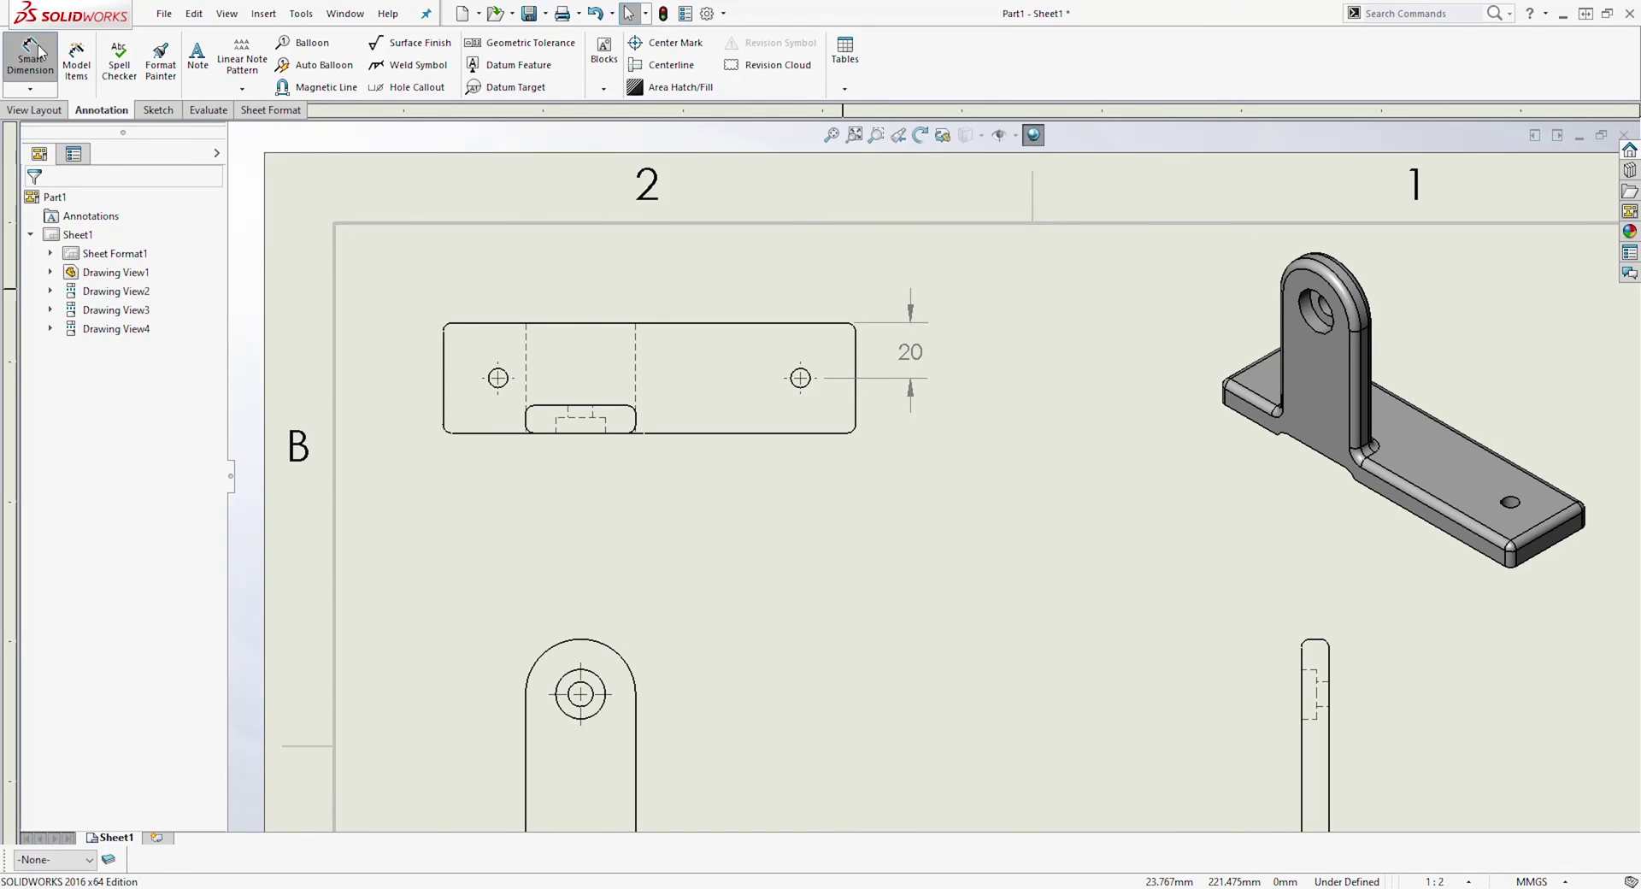
pyautogui.scroll(-2, 727, 308)
pyautogui.click(821, 384)
pyautogui.click(890, 366)
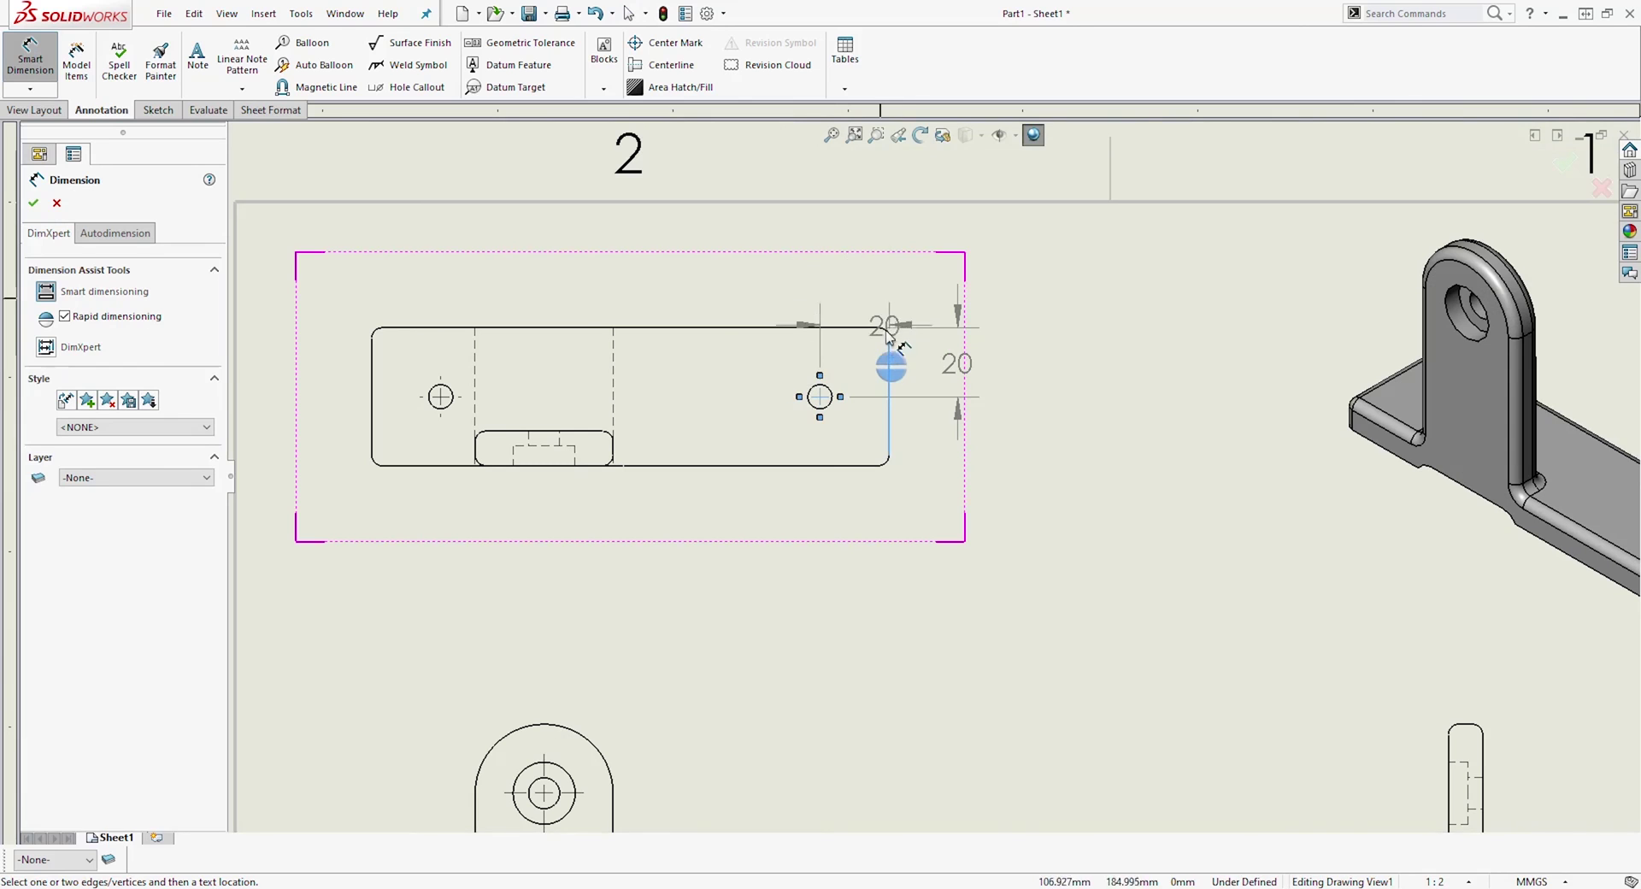
pyautogui.click(889, 342)
pyautogui.press('Escape')
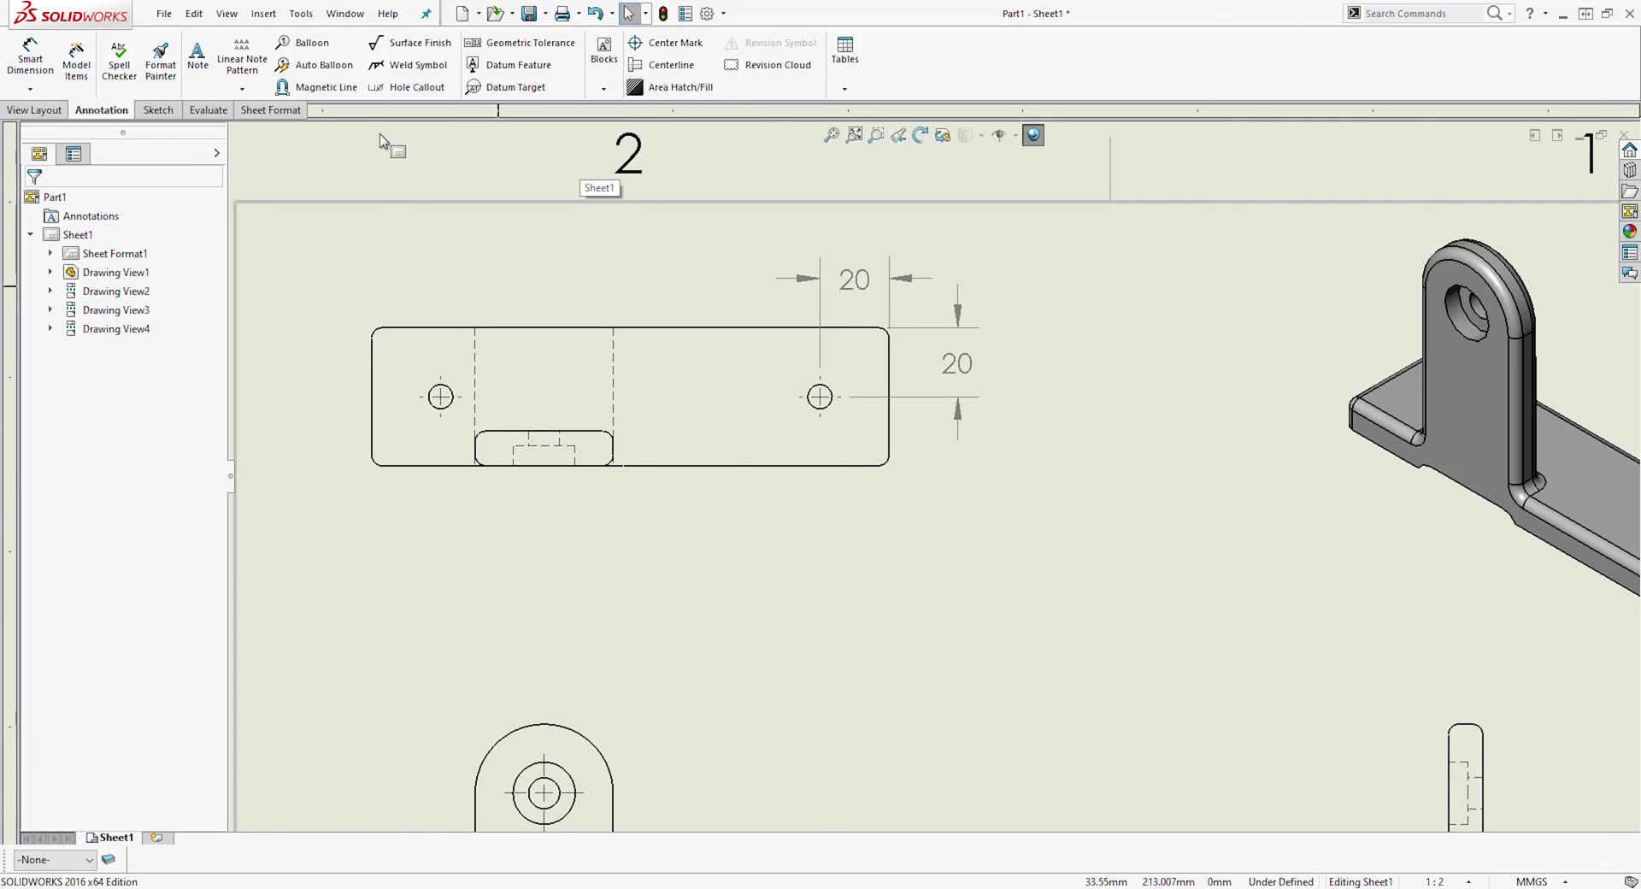
# Add a 20 dimension from the left end edge to the left hole, aligned with the right one
pyautogui.click(35, 56)
pyautogui.click(372, 384)
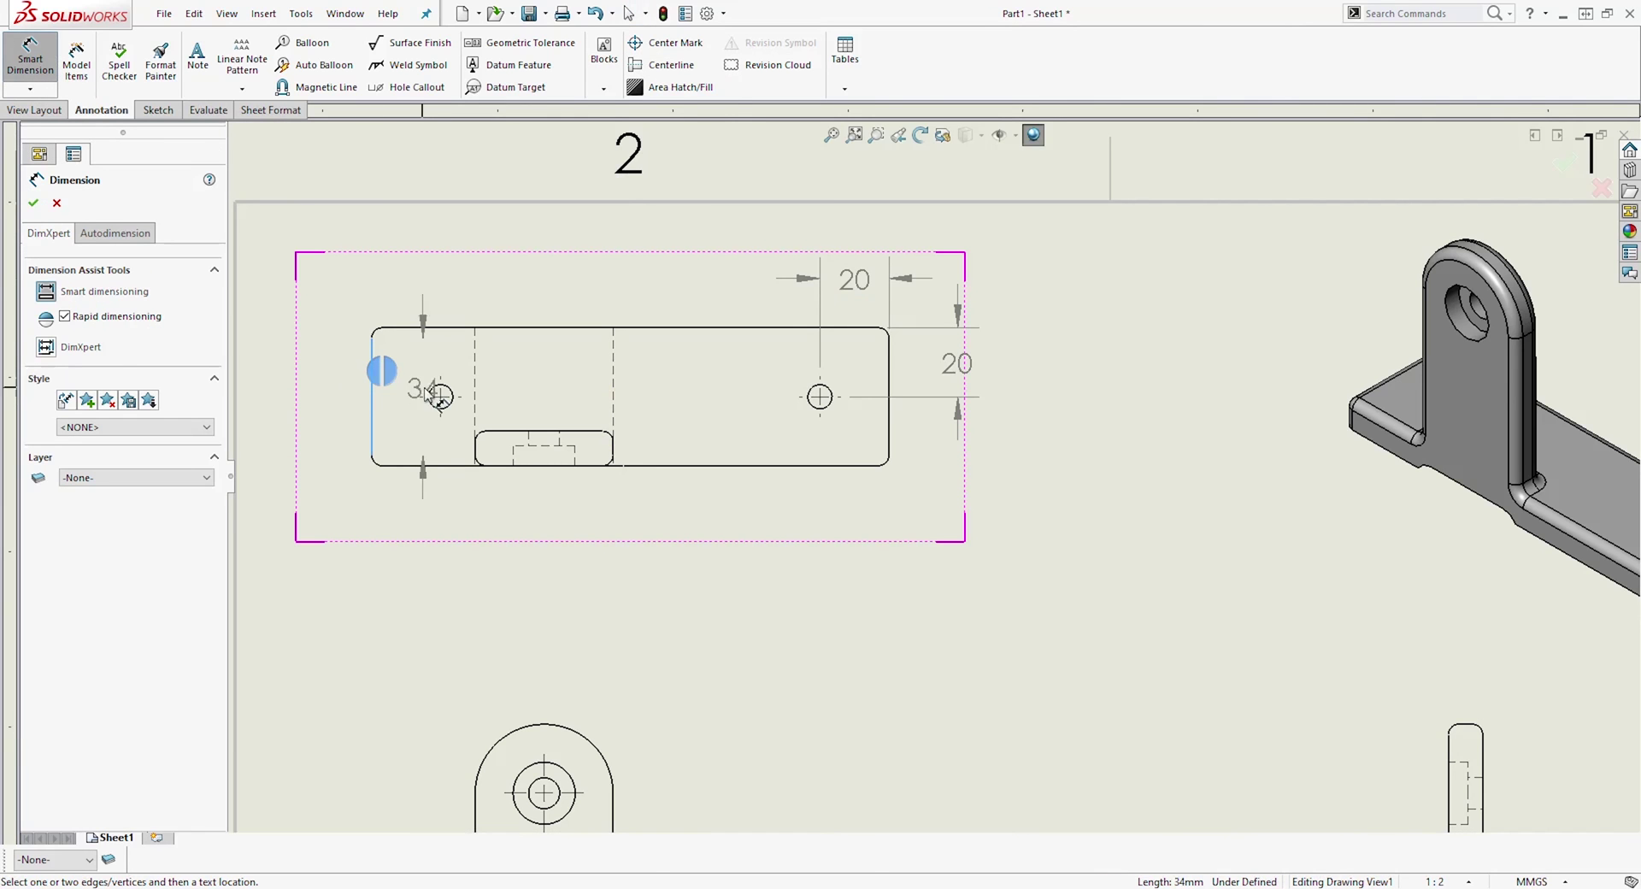
pyautogui.click(440, 384)
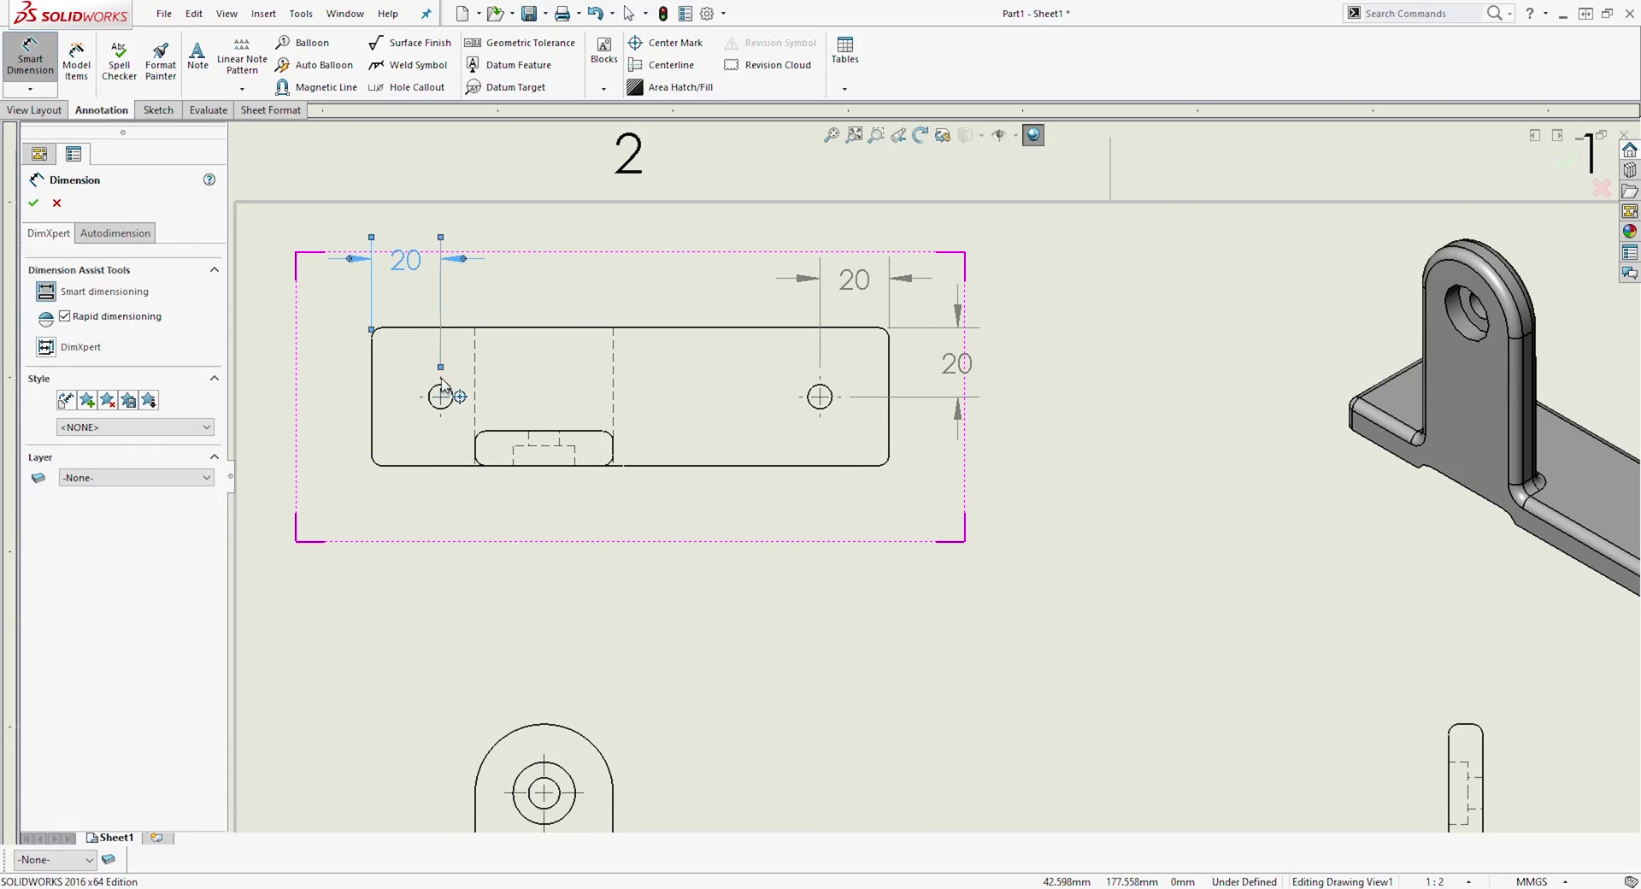
pyautogui.click(440, 383)
pyautogui.moveTo(406, 260); pyautogui.dragTo(402, 282)
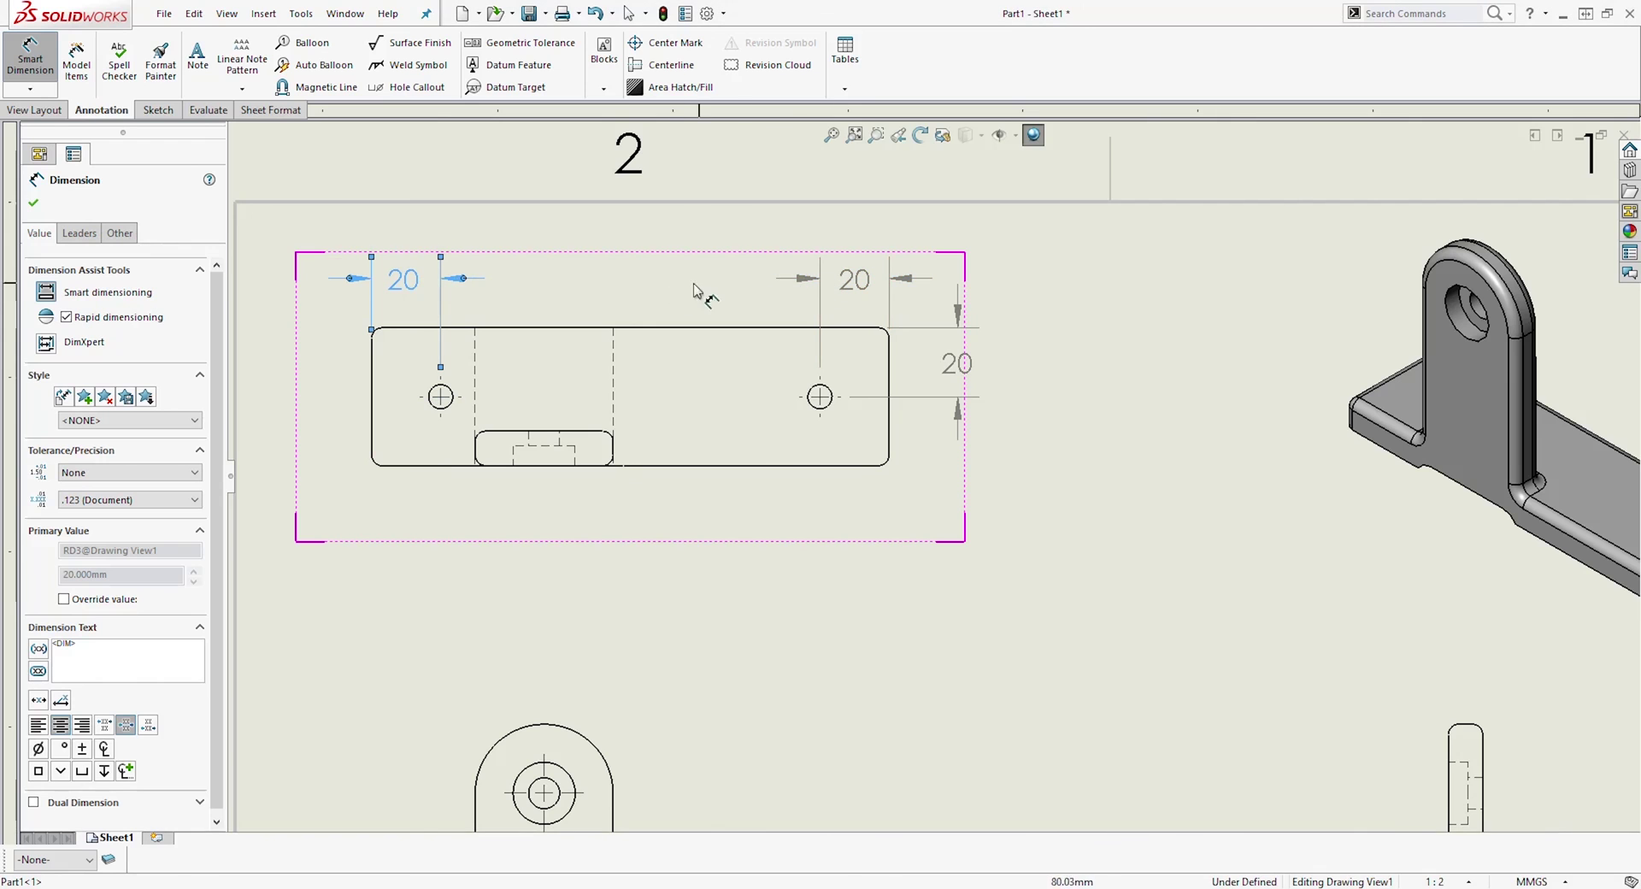
pyautogui.click(1044, 414)
pyautogui.scroll(3, 1055, 439)
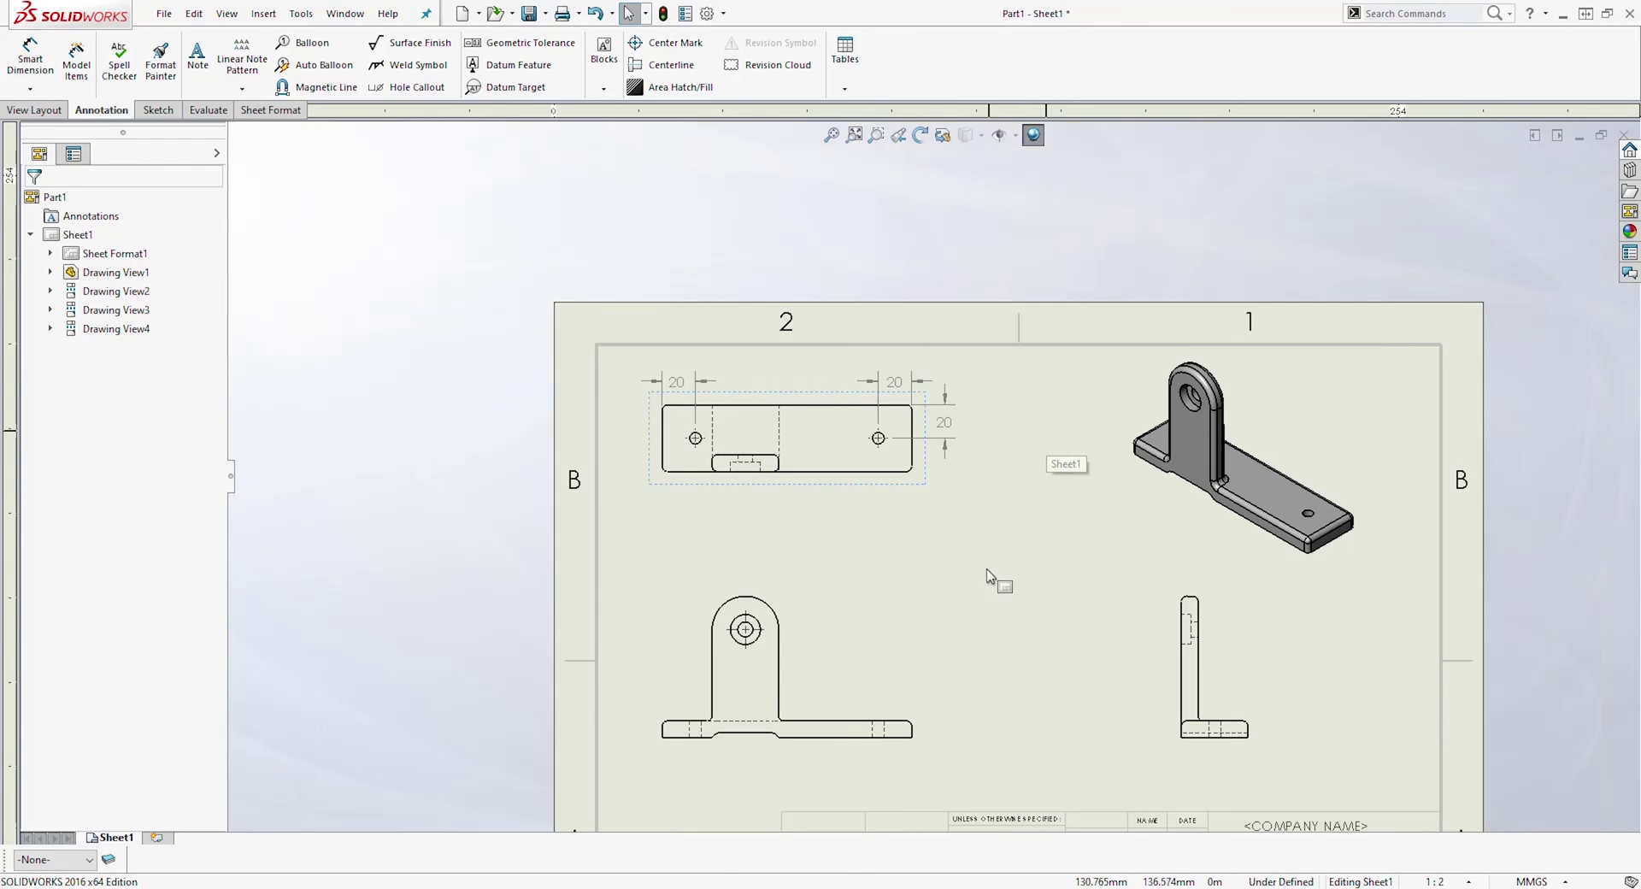
pyautogui.moveTo(924, 631); pyautogui.dragTo(884, 509, button='middle')
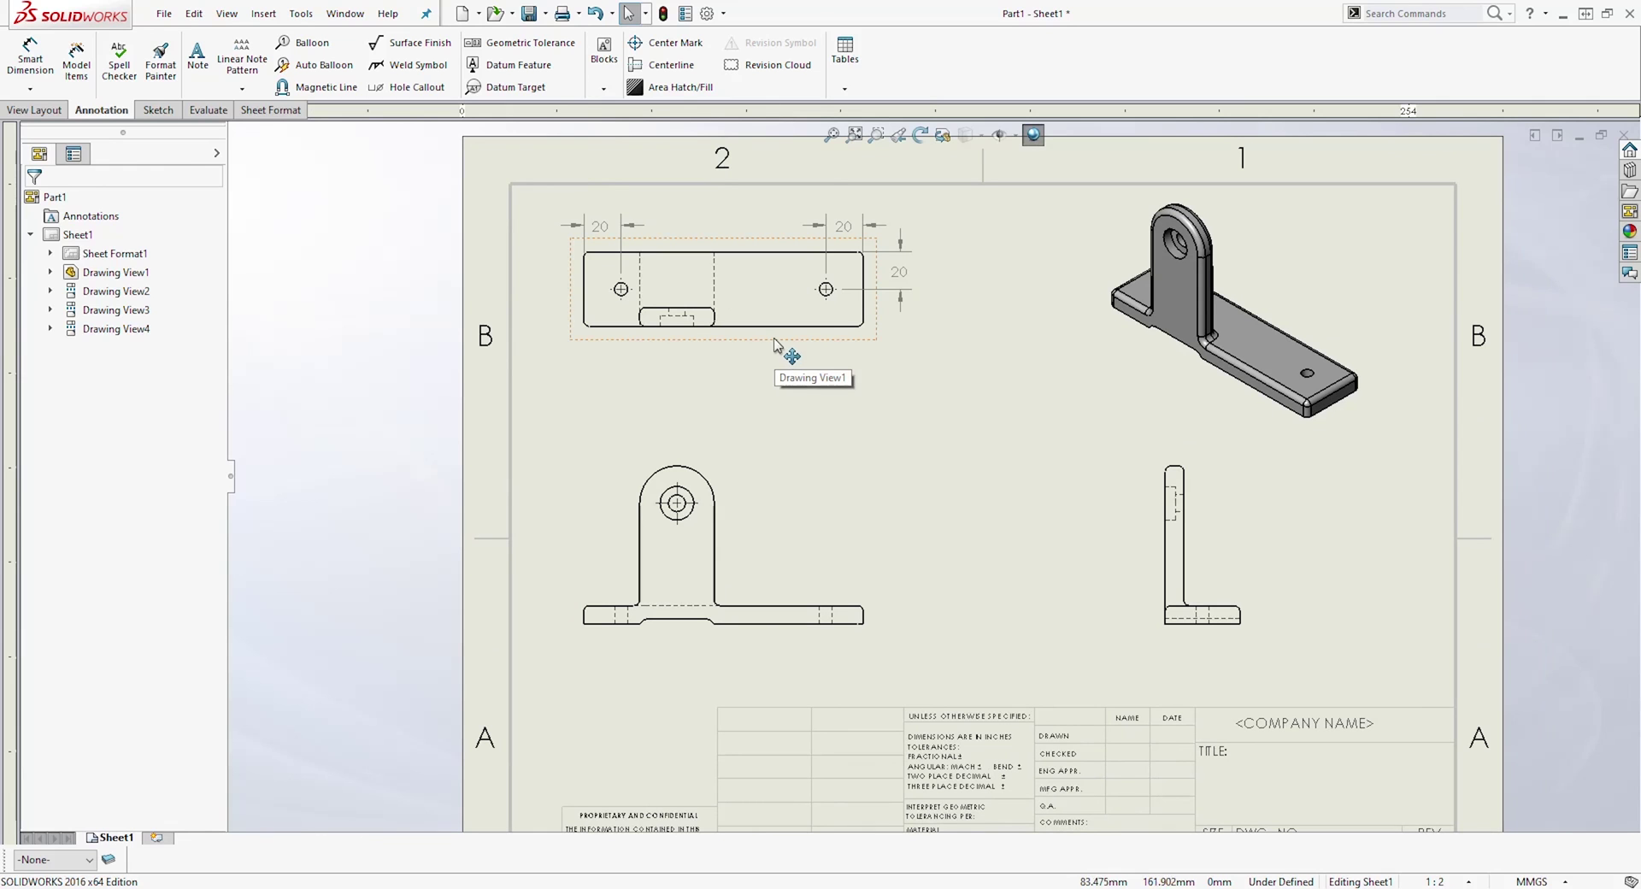
# Change the drawing views' scale from 1:2 to a custom 2:3
pyautogui.click(775, 345)
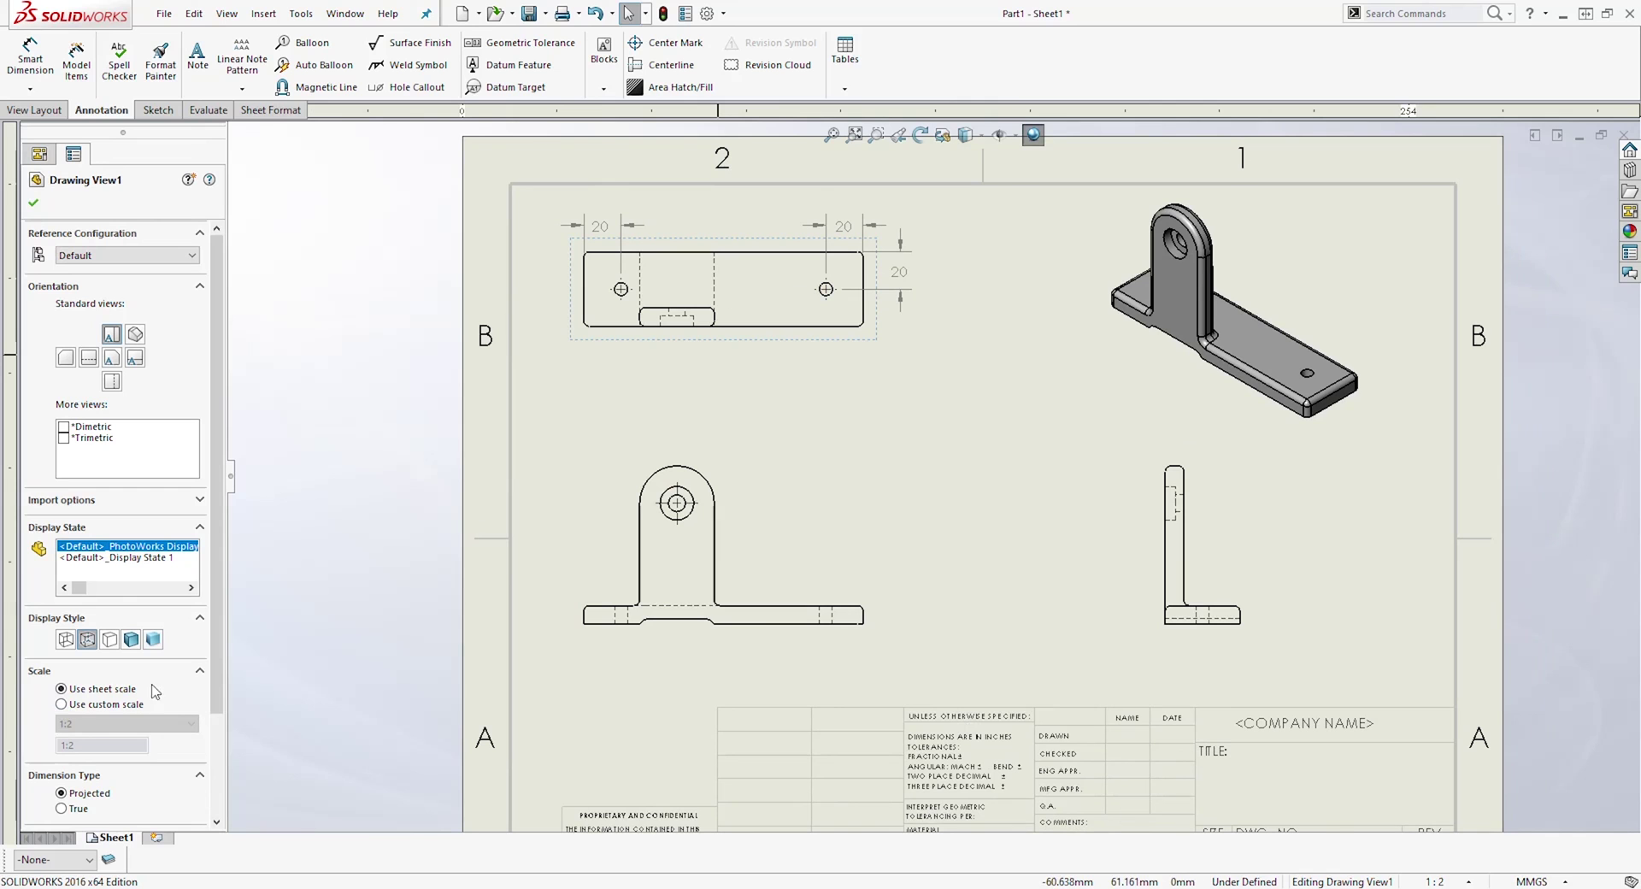
pyautogui.click(62, 705)
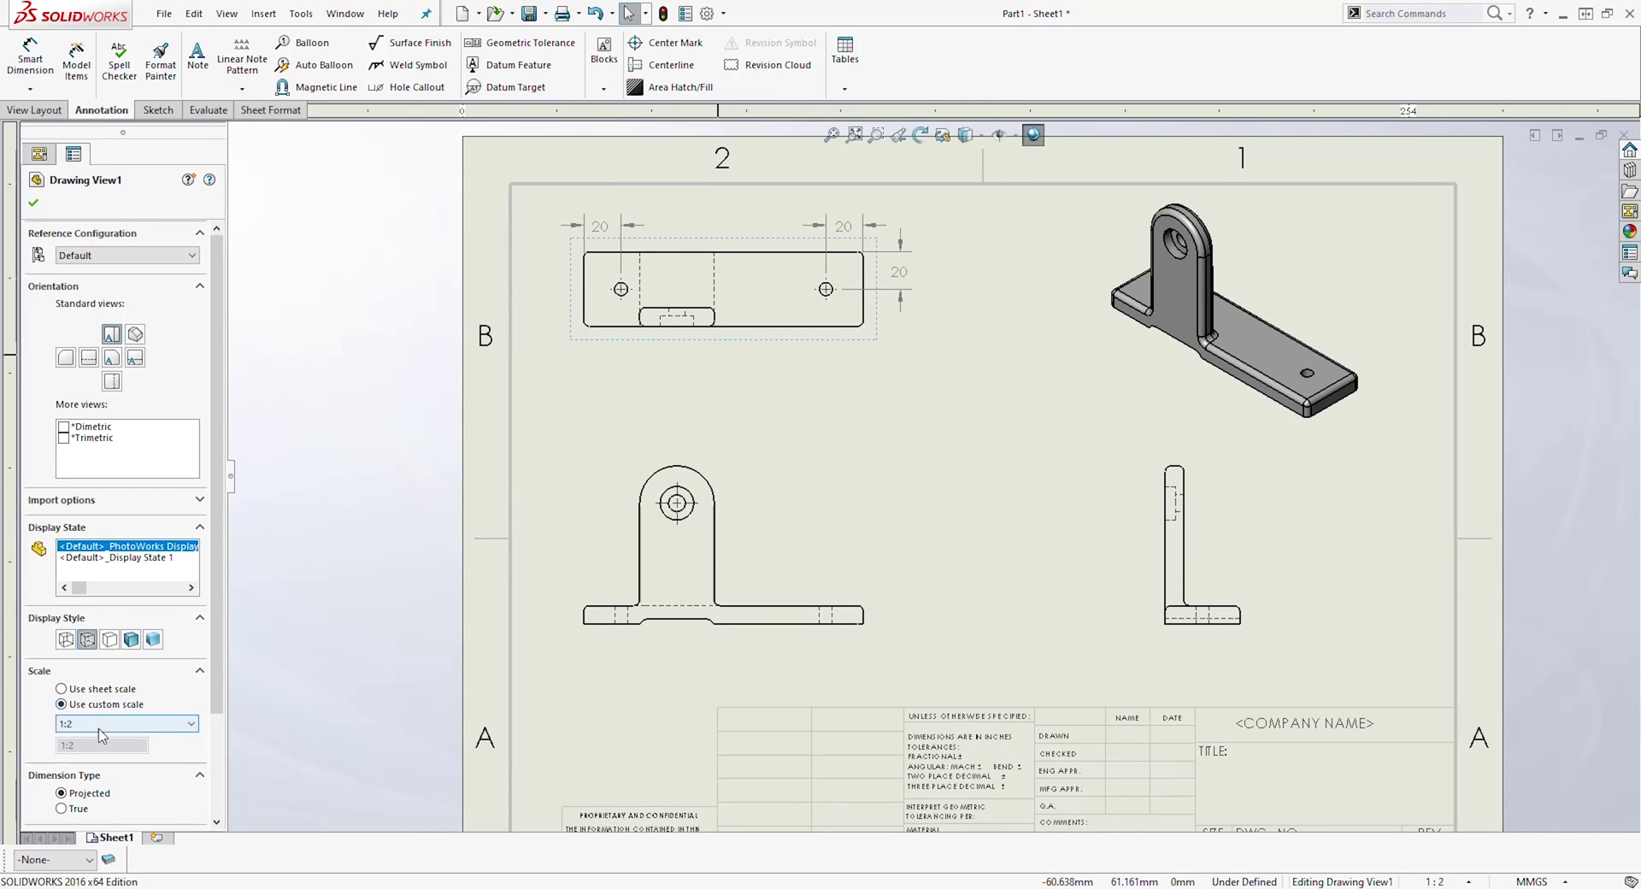
pyautogui.click(157, 726)
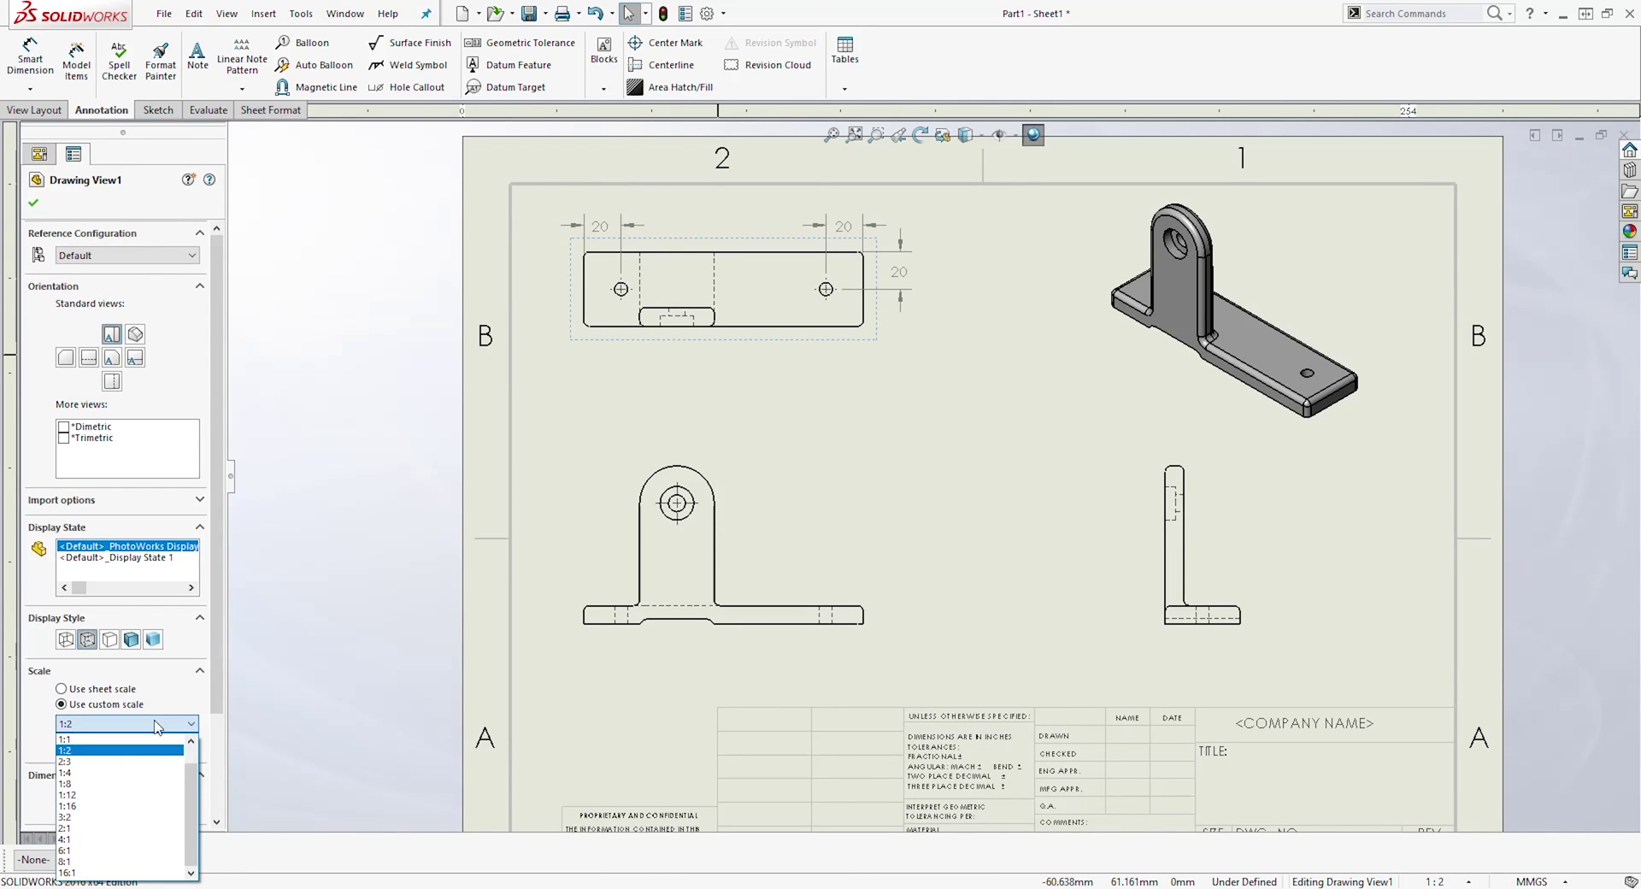
pyautogui.click(120, 761)
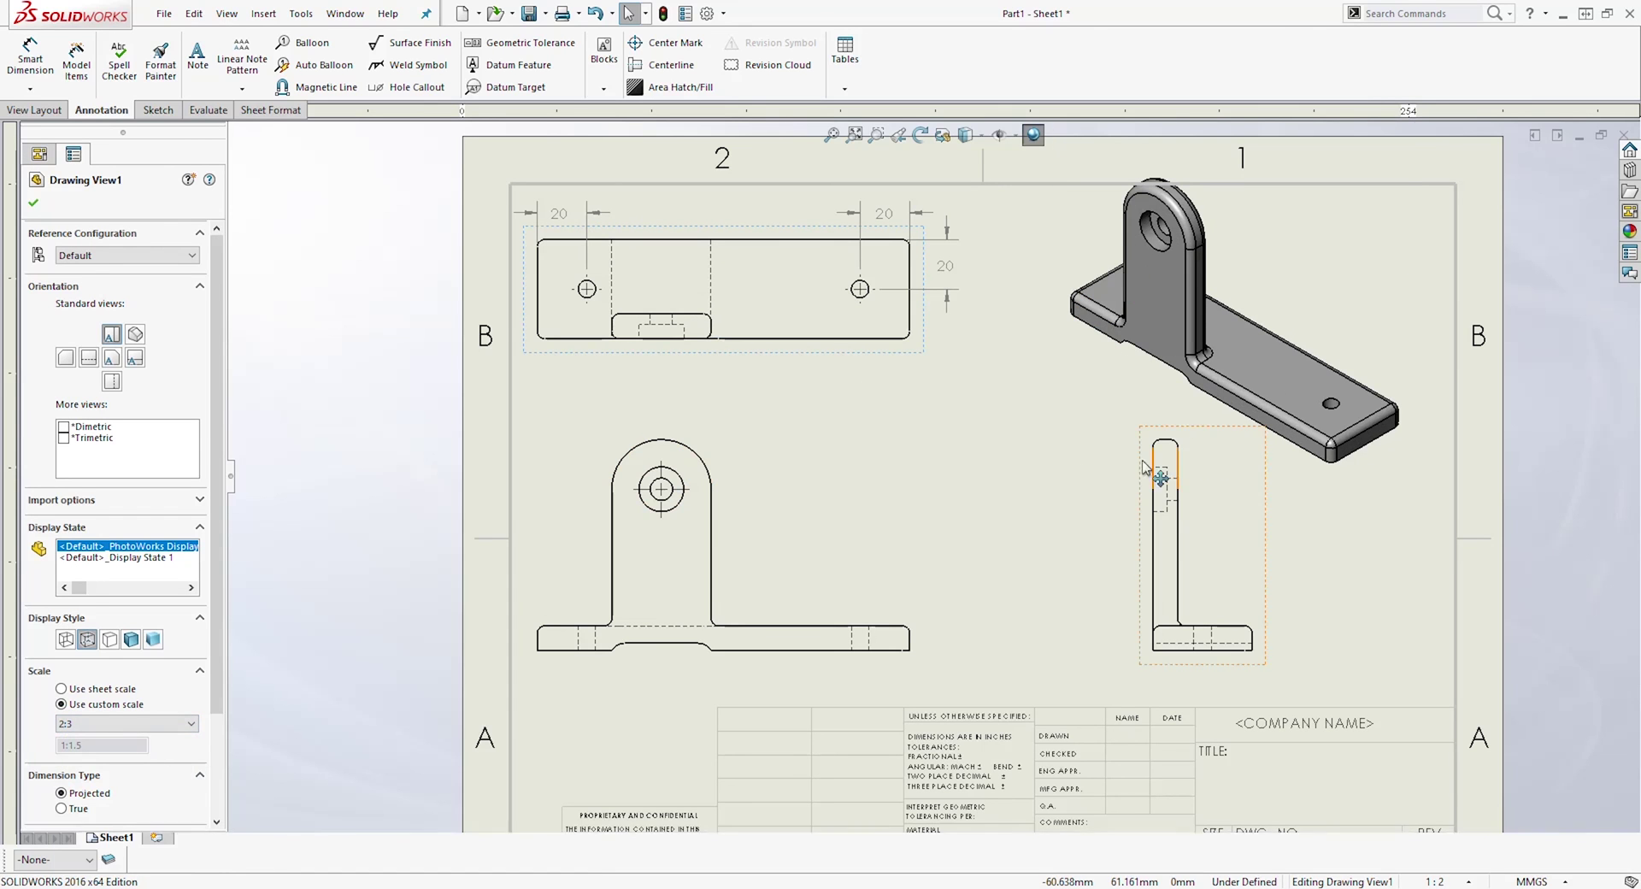
pyautogui.click(32, 204)
pyautogui.scroll(1, 927, 475)
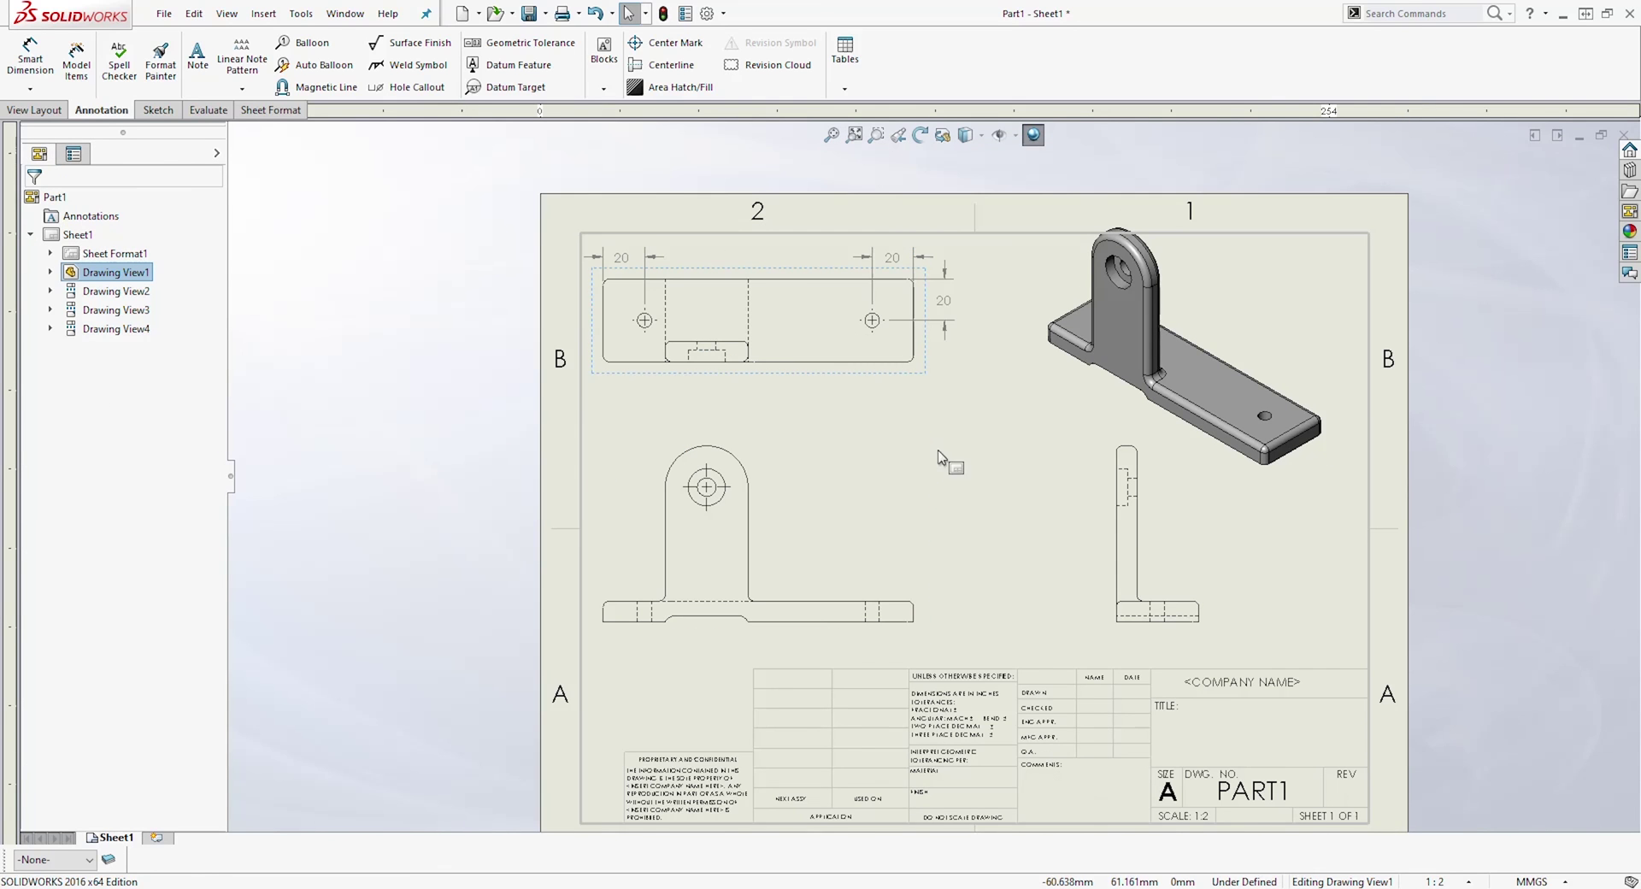
# Shift the top view right and down, then dimension its 40 width and 150 overall length
pyautogui.moveTo(900, 389); pyautogui.dragTo(946, 418)
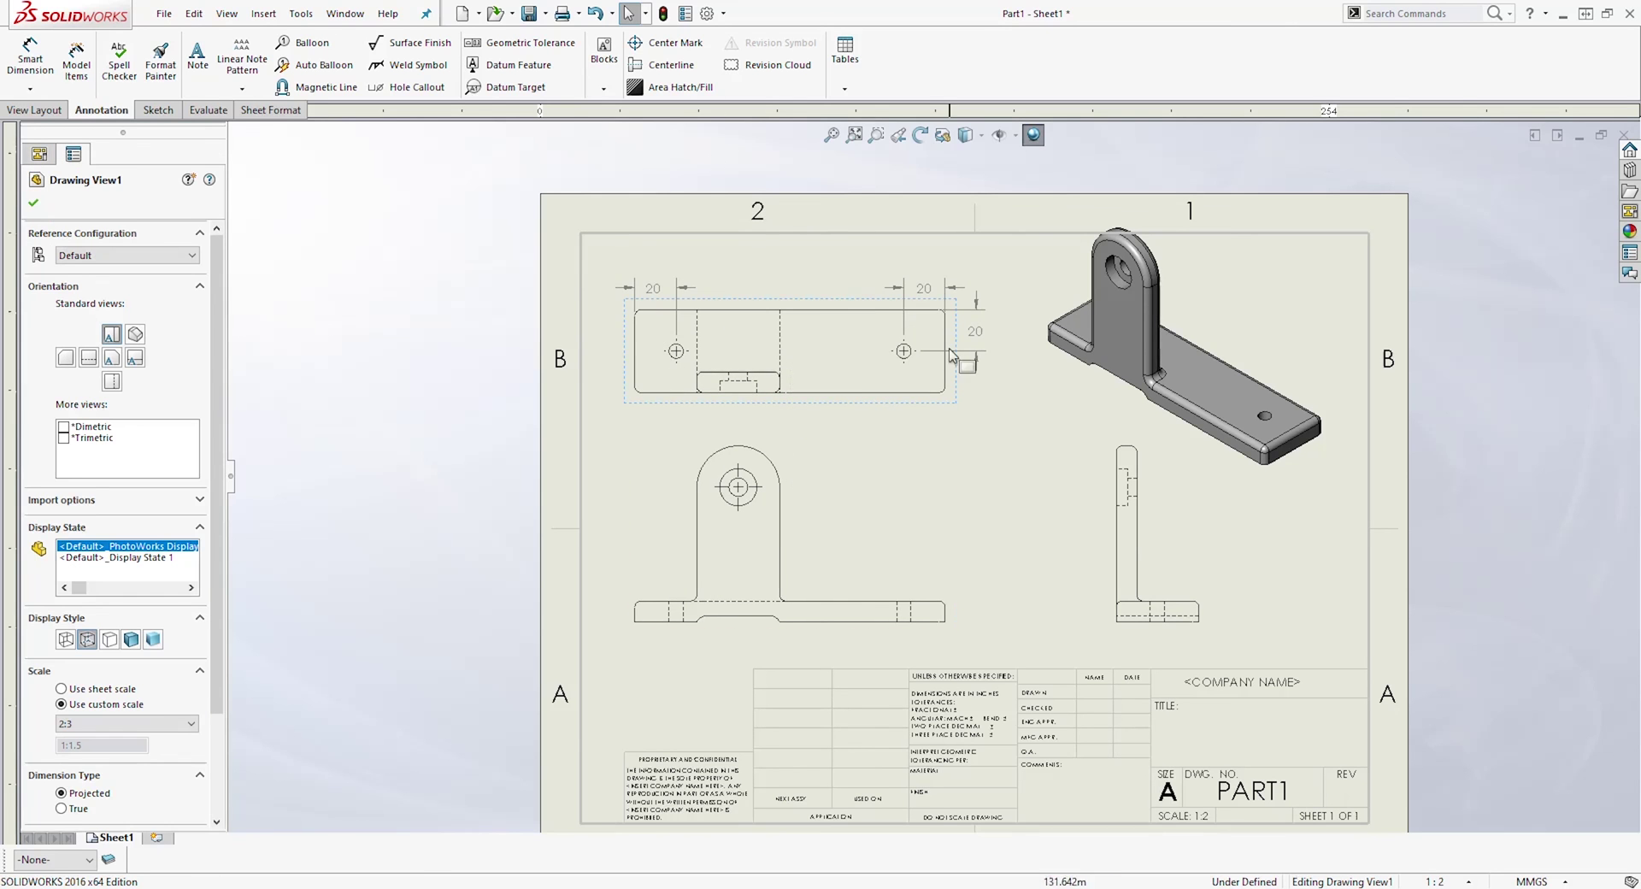
pyautogui.scroll(-2, 855, 438)
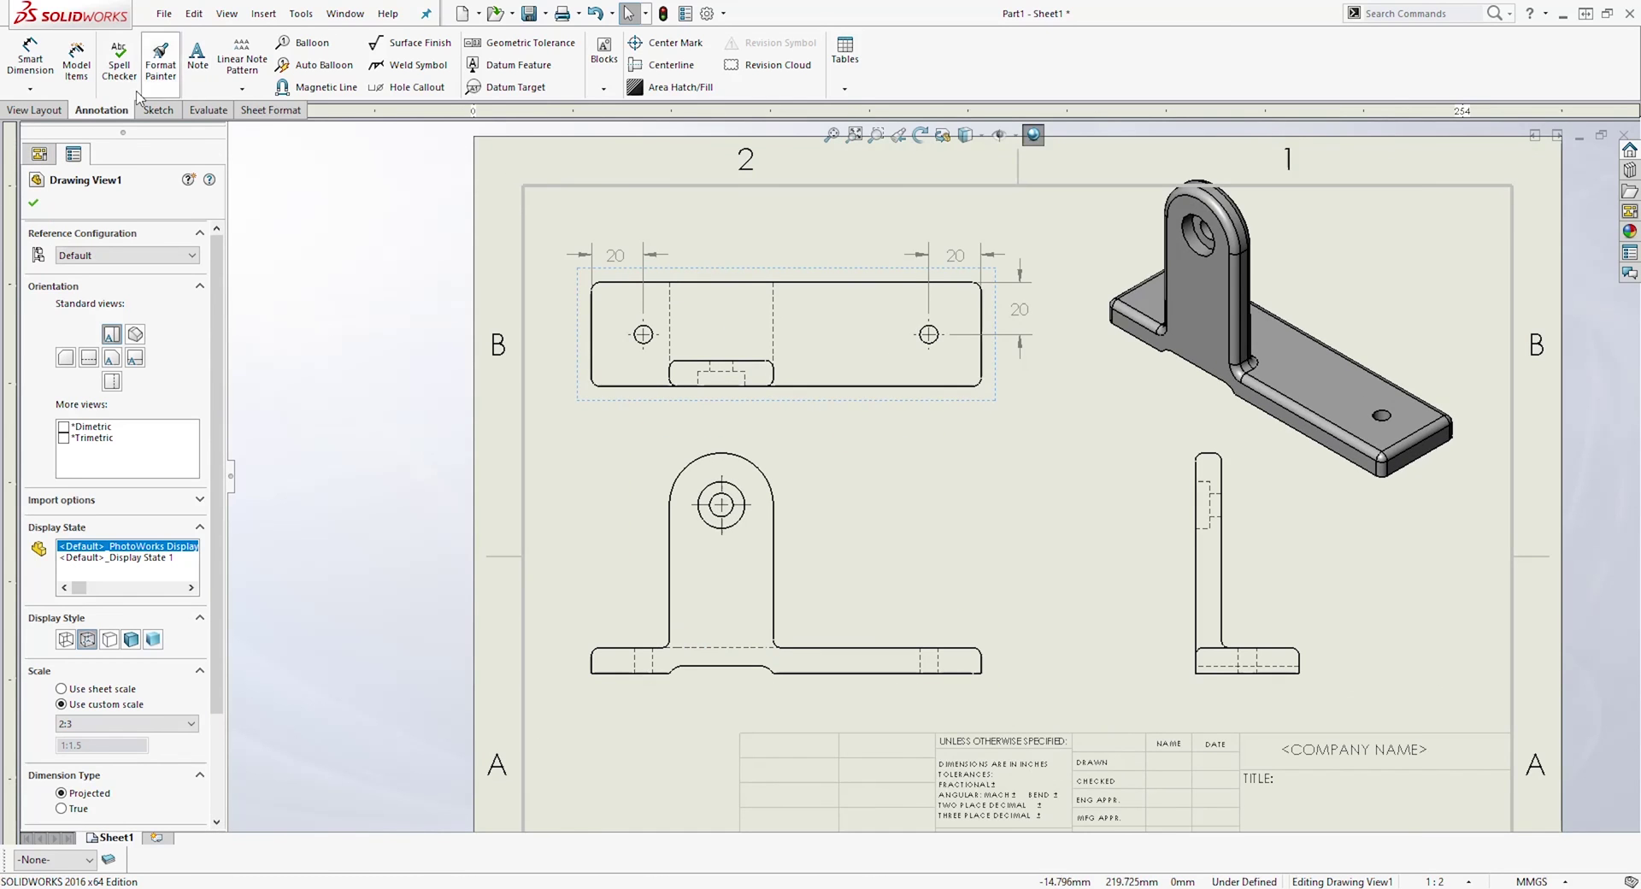
pyautogui.click(45, 57)
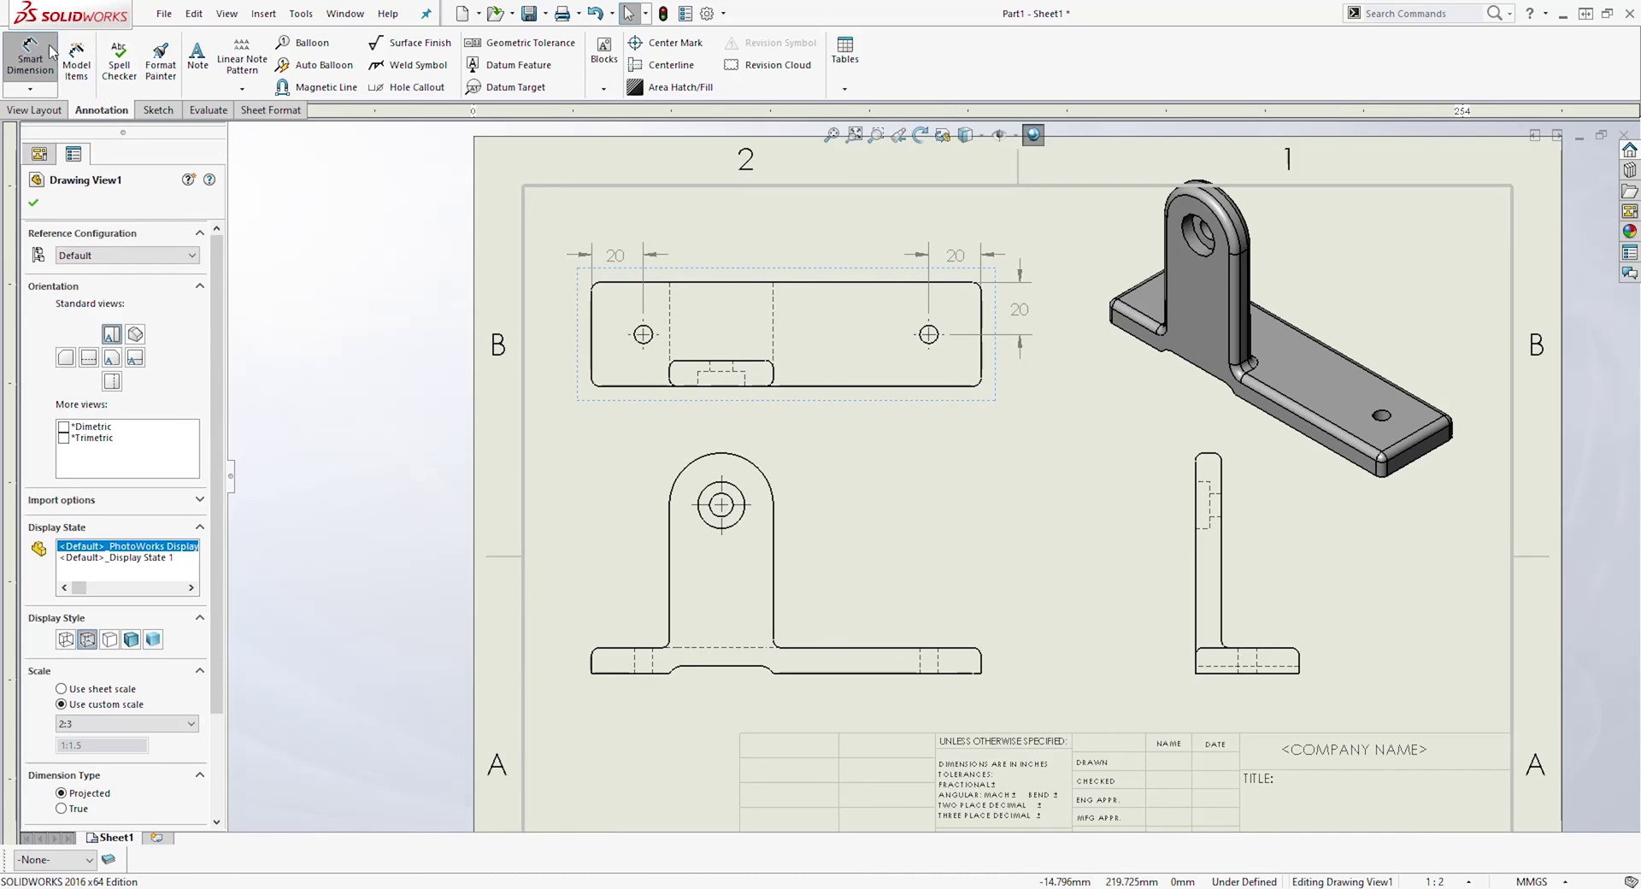
pyautogui.click(613, 283)
pyautogui.click(612, 385)
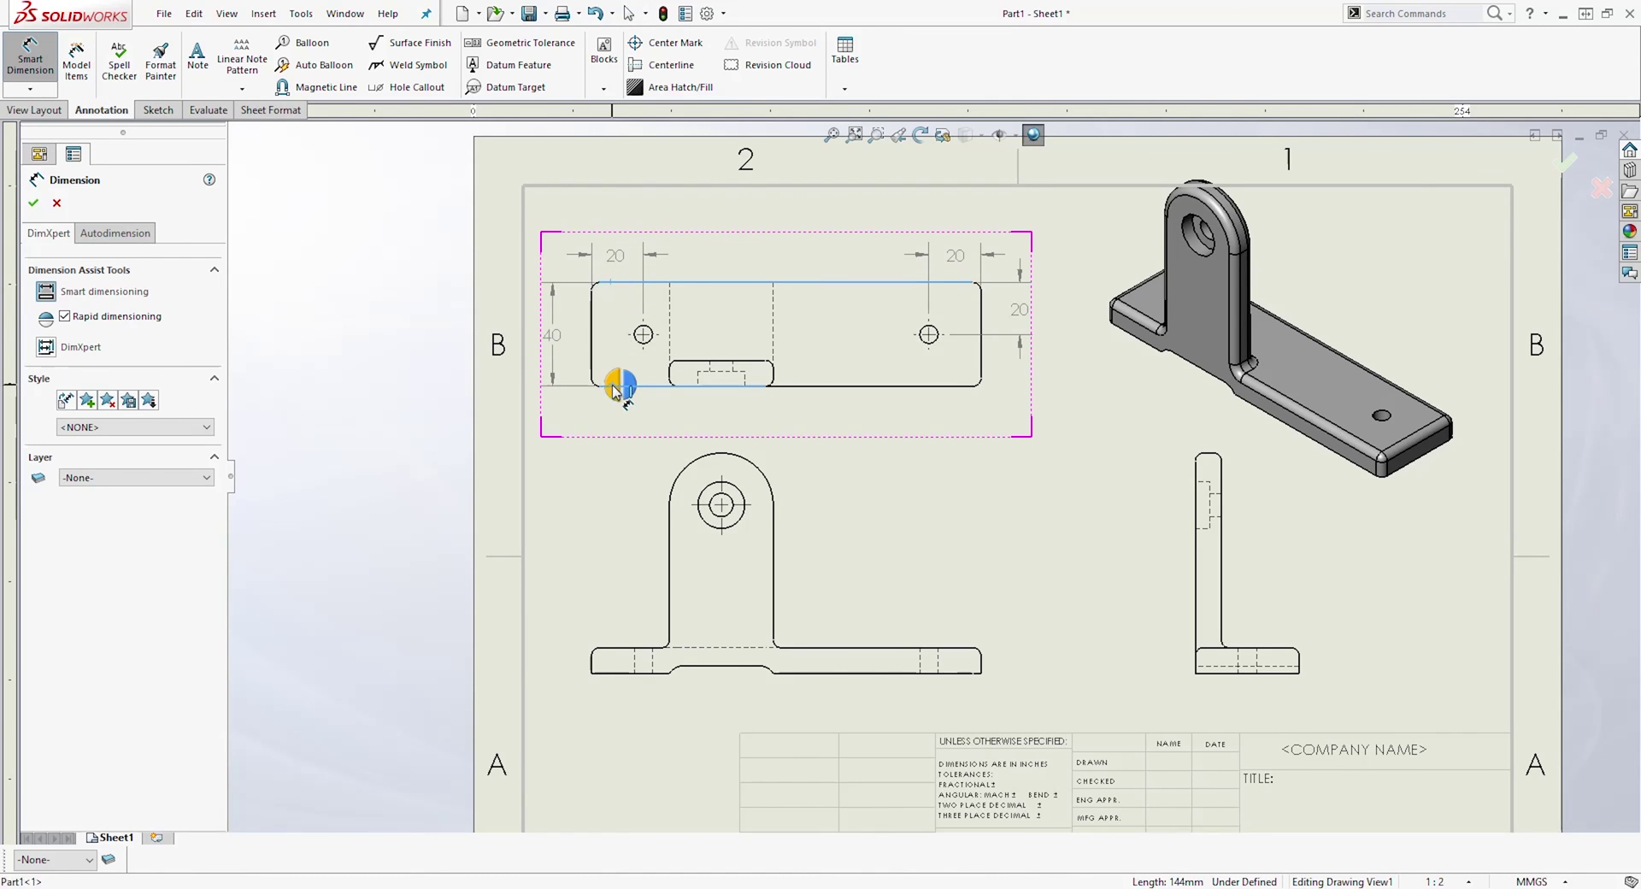
pyautogui.click(530, 310)
pyautogui.click(591, 359)
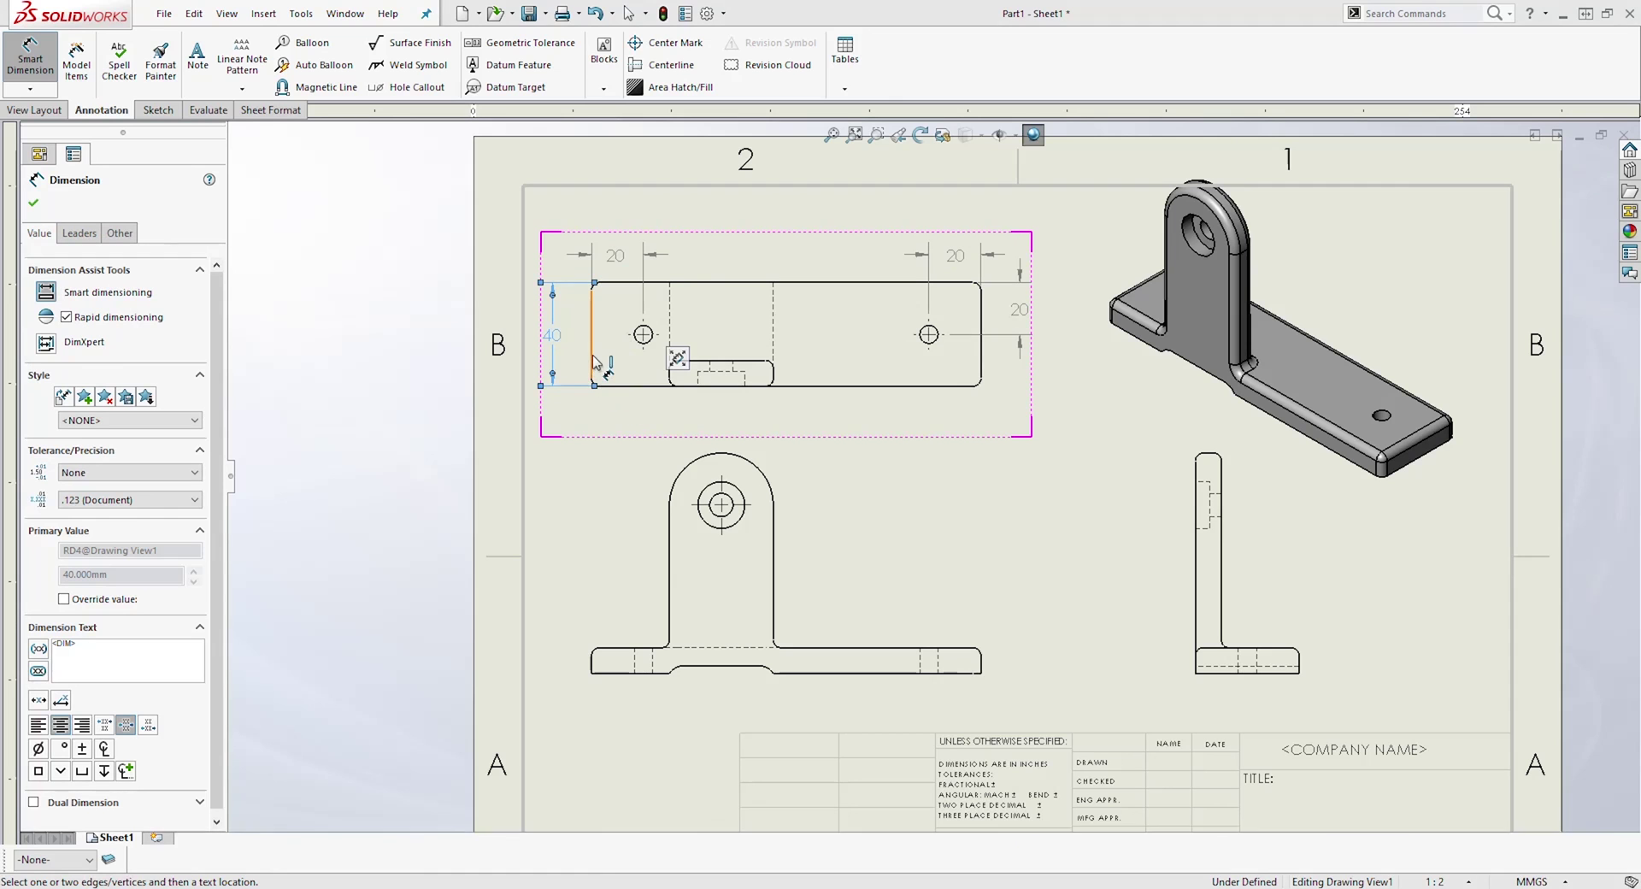
pyautogui.click(981, 362)
pyautogui.click(794, 414)
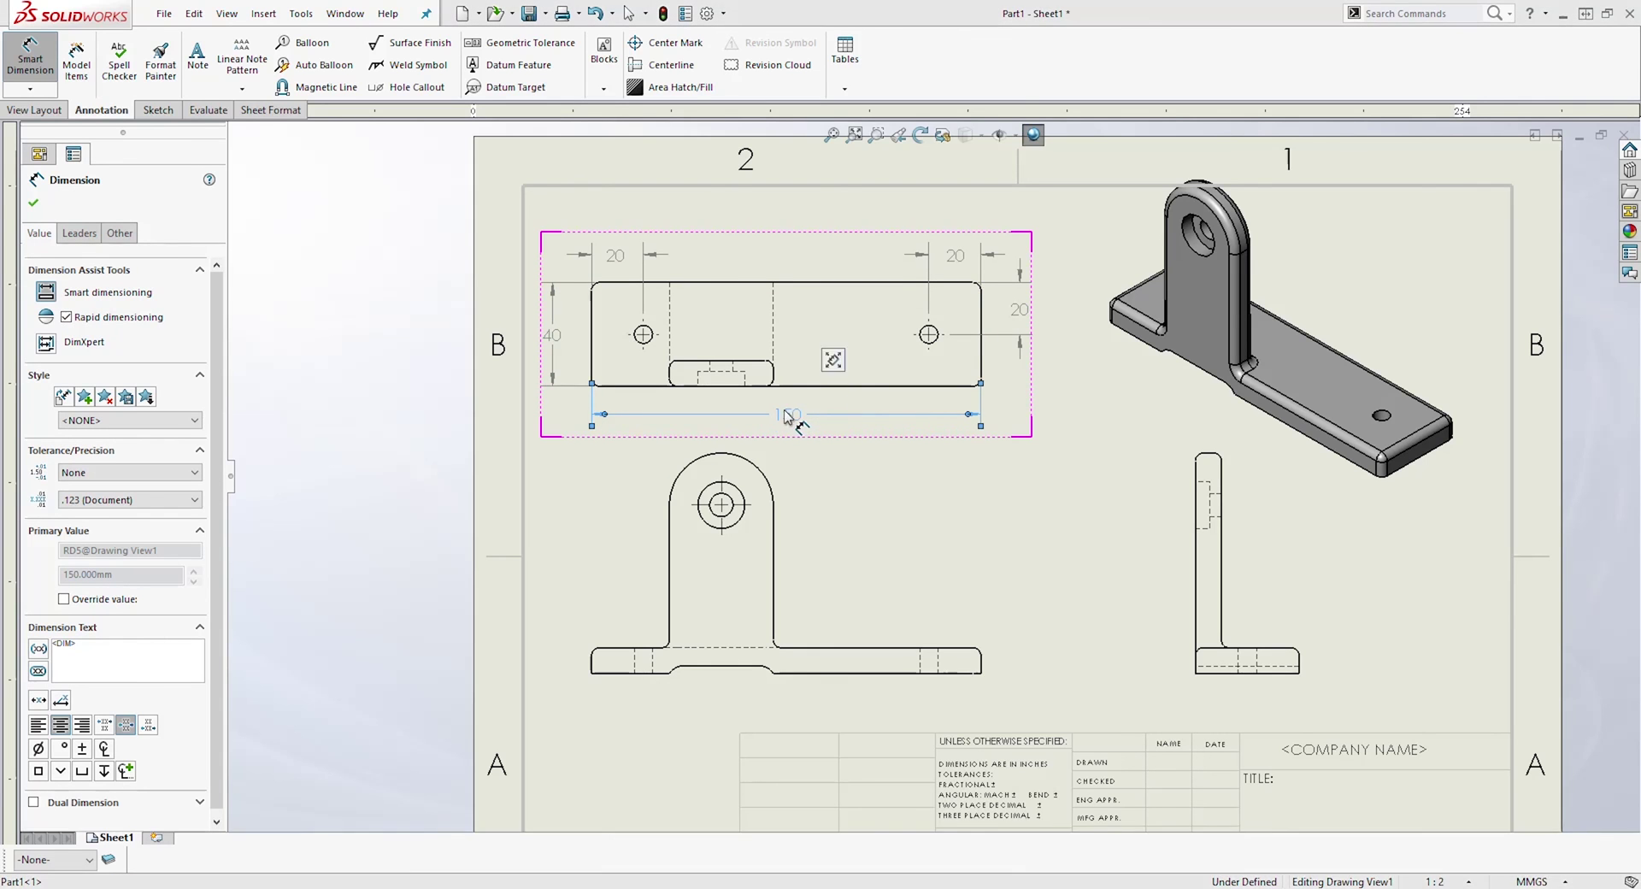
# Add R20 on the front view's top arc, 65 hole-centre height, and 3 under the base
pyautogui.click(767, 481)
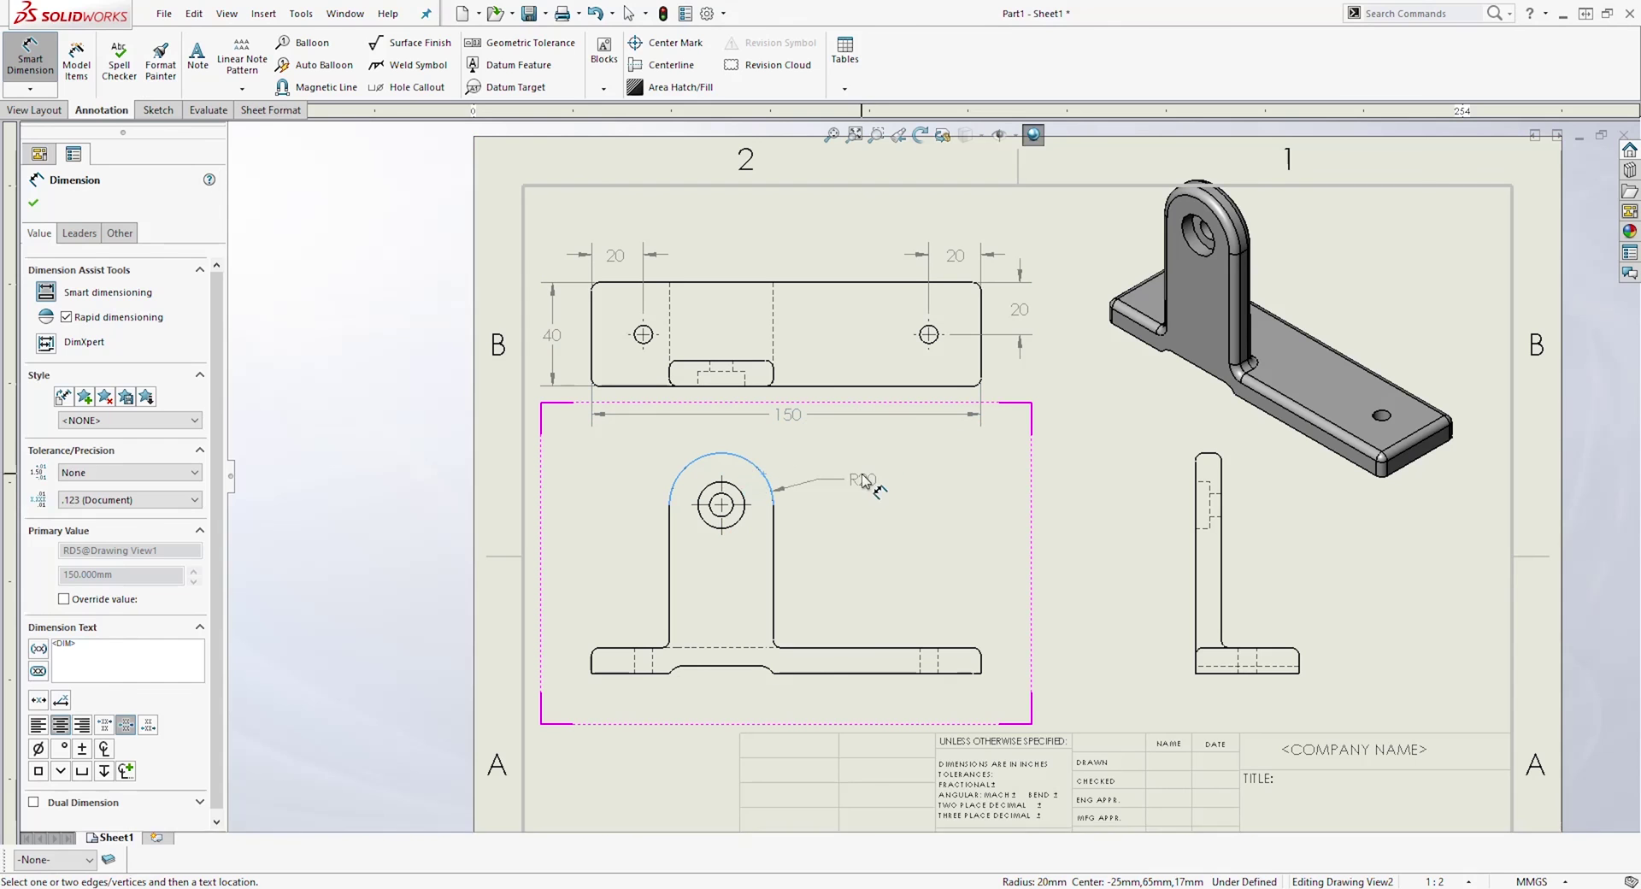
pyautogui.click(863, 461)
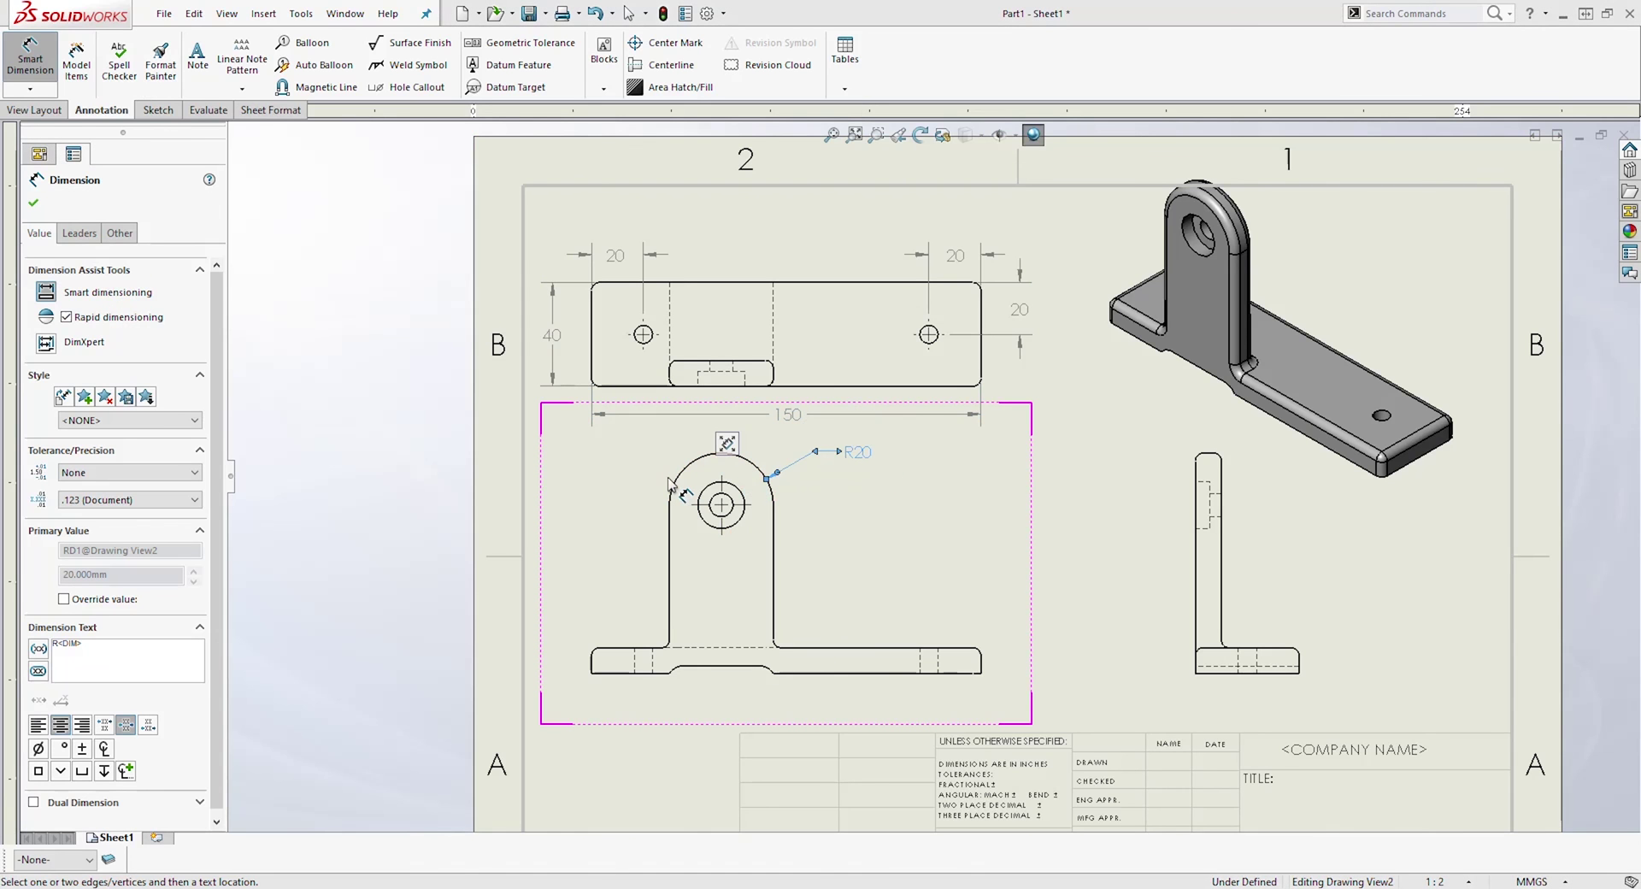
pyautogui.click(700, 510)
pyautogui.click(605, 675)
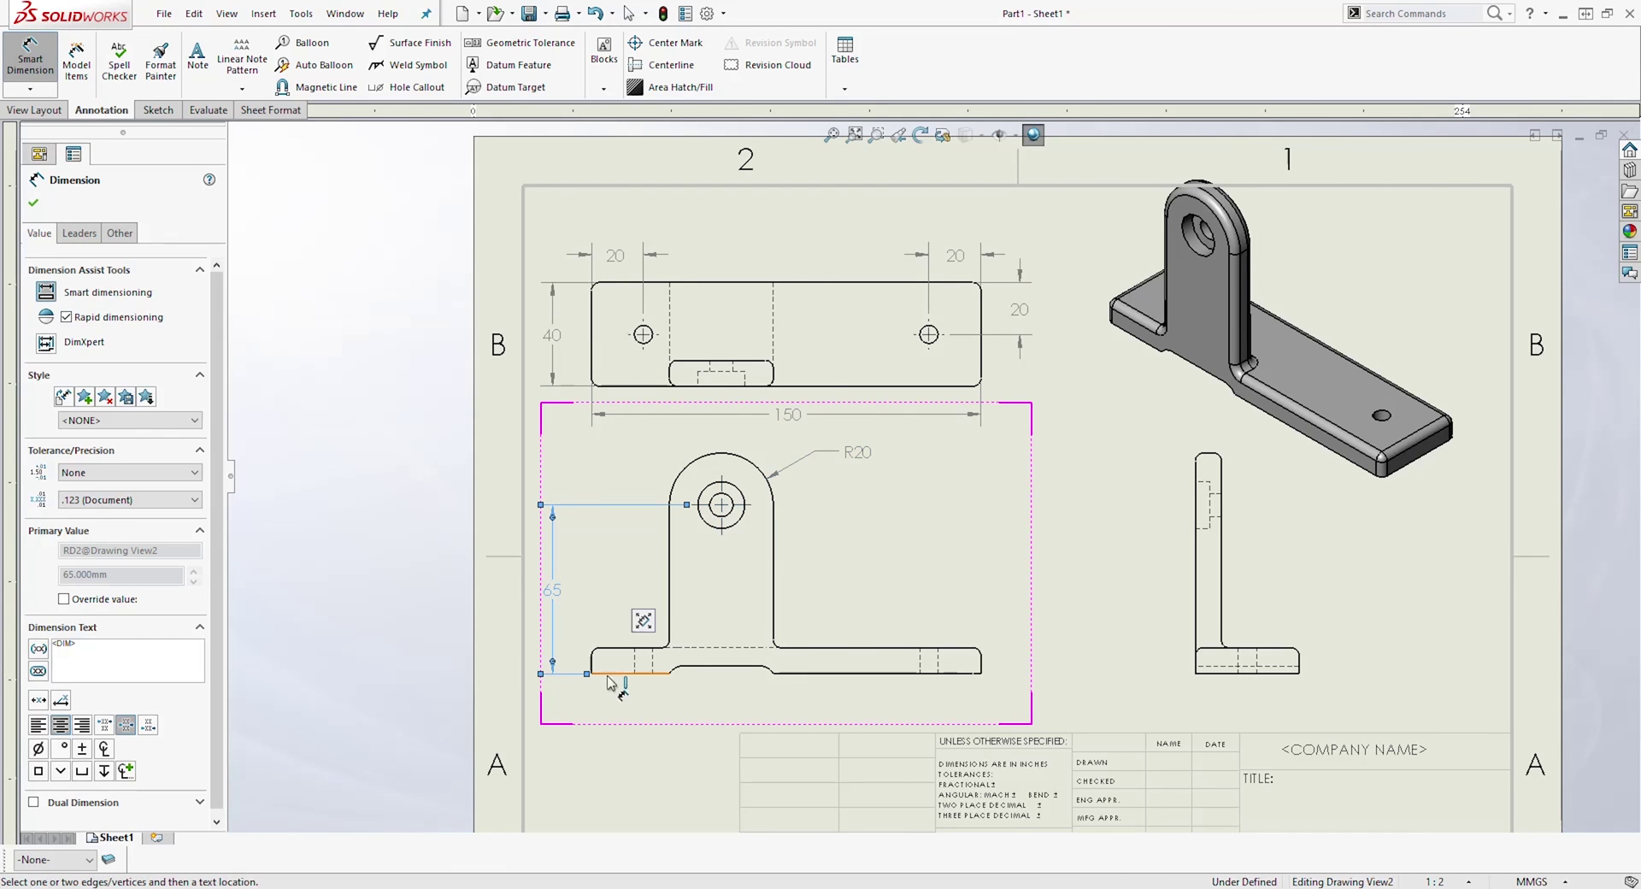
pyautogui.click(787, 674)
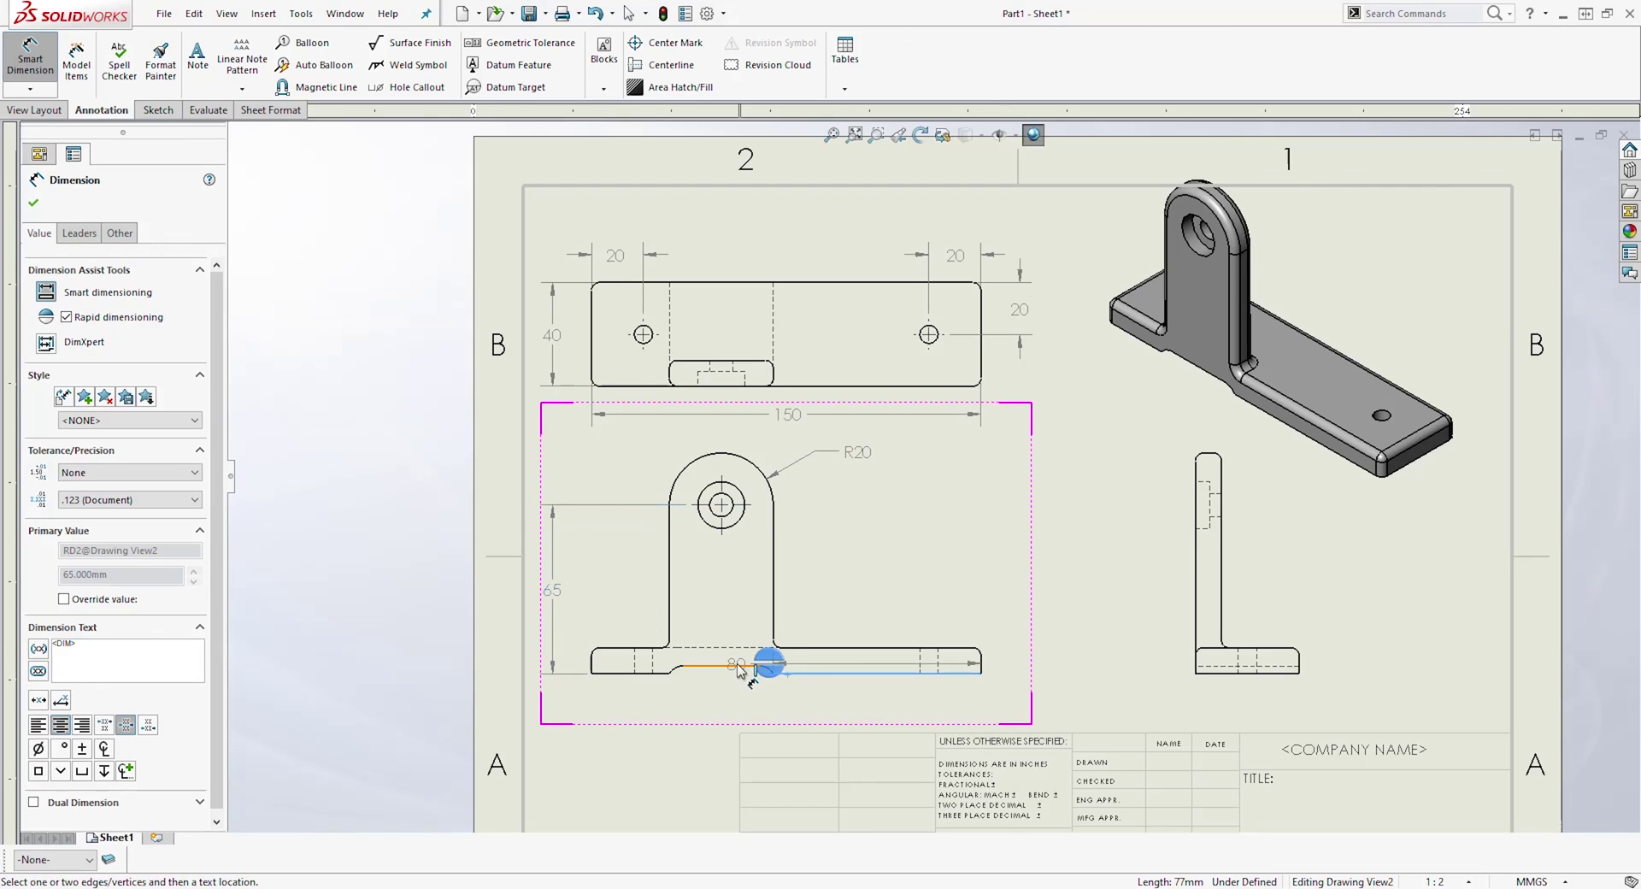
pyautogui.click(834, 697)
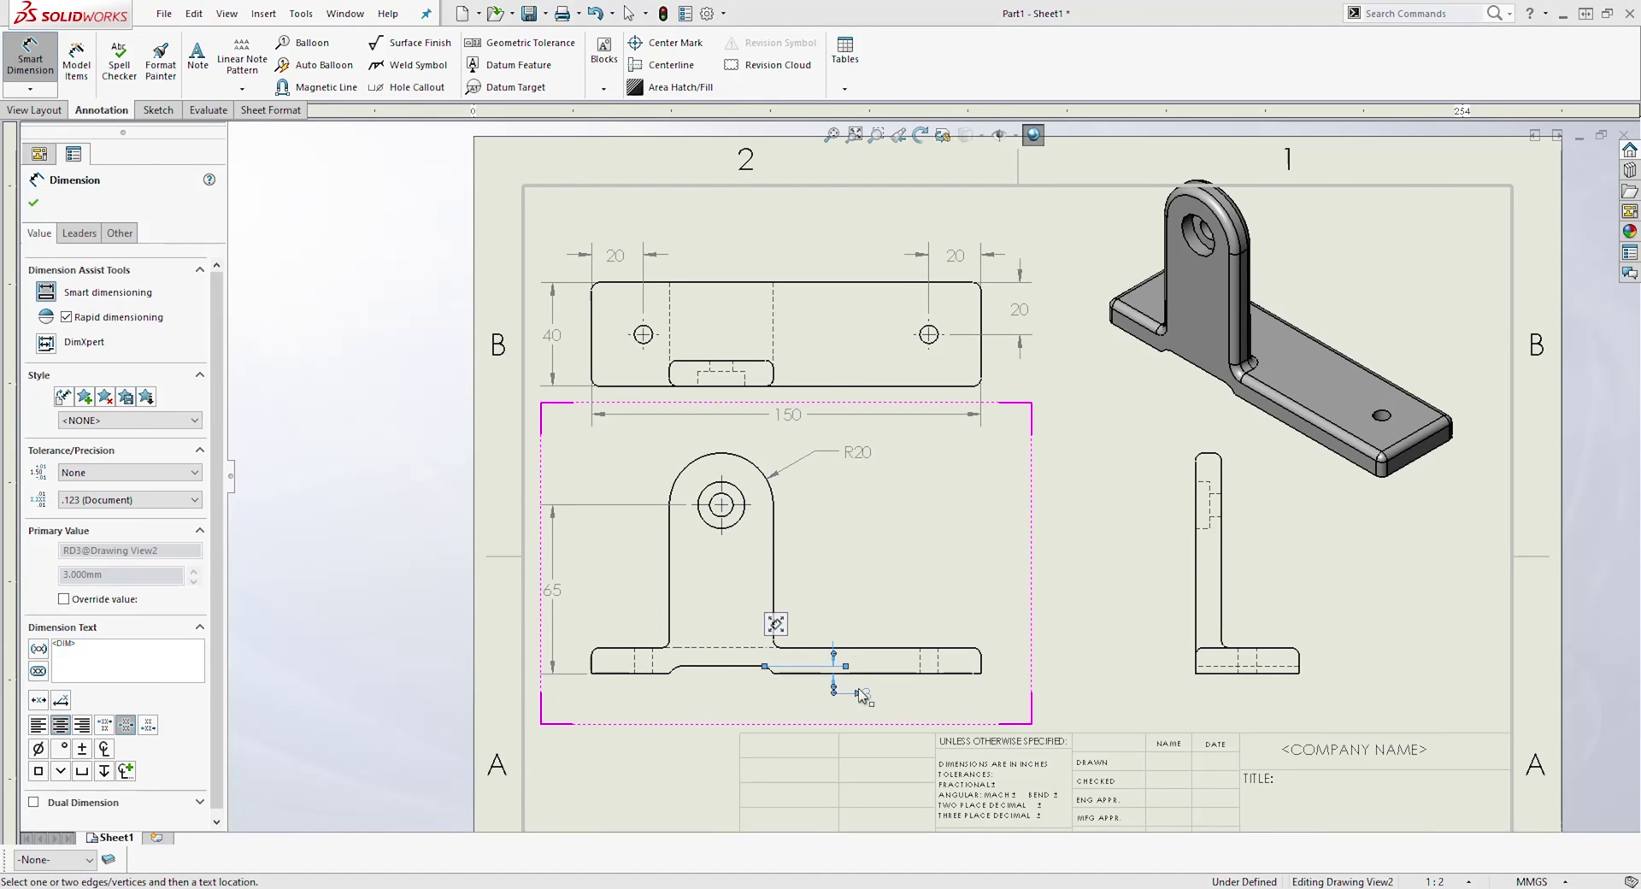
pyautogui.scroll(-3, 849, 697)
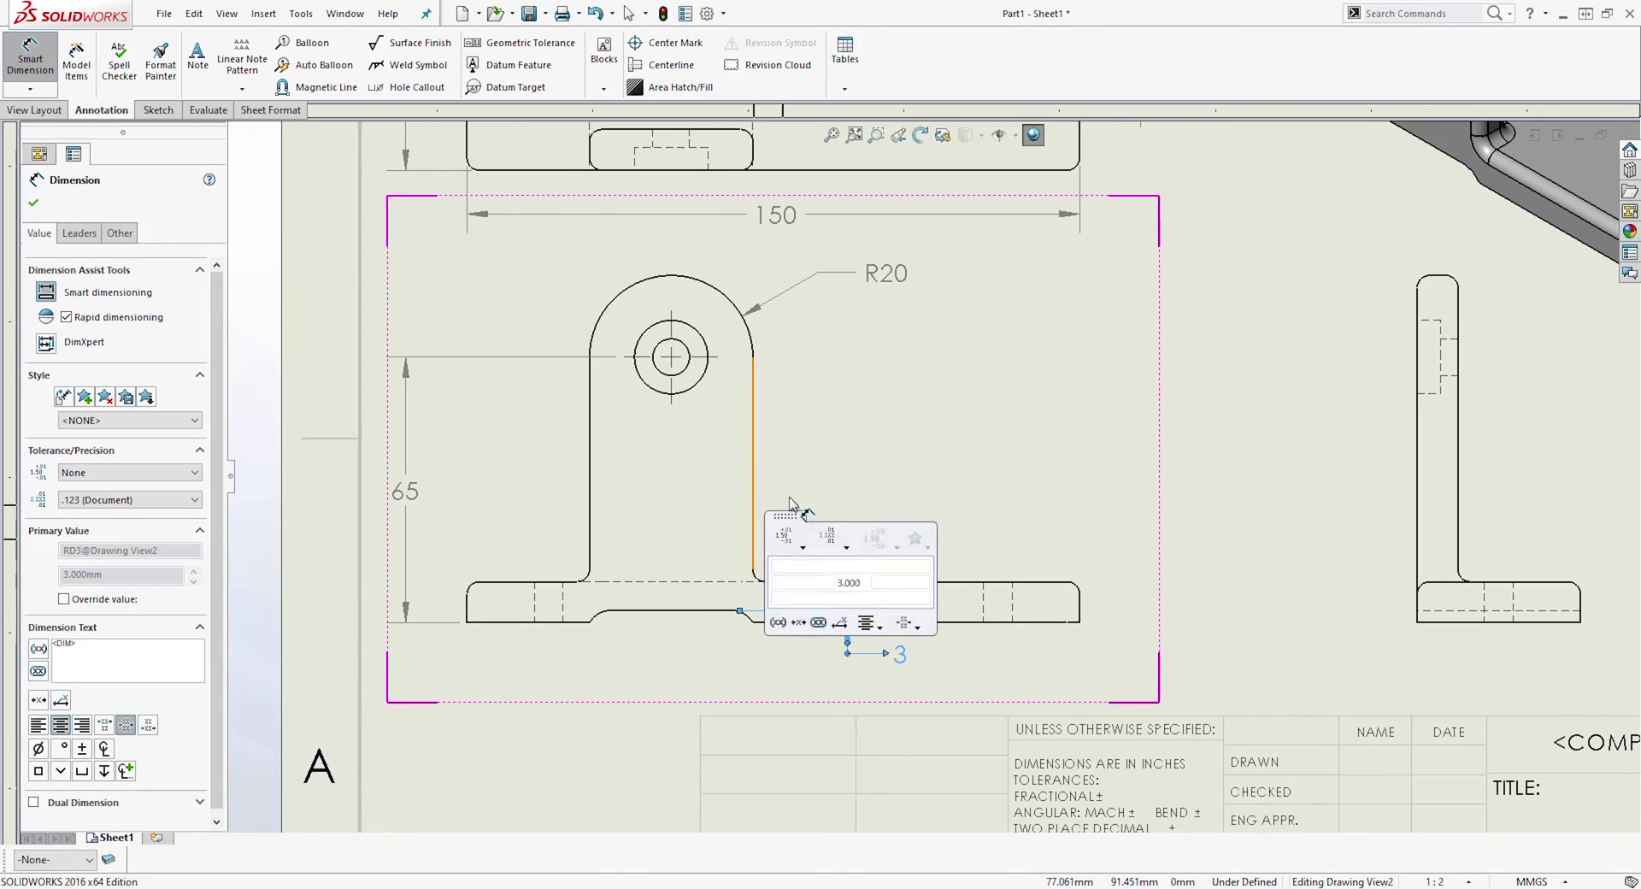
pyautogui.press('Escape')
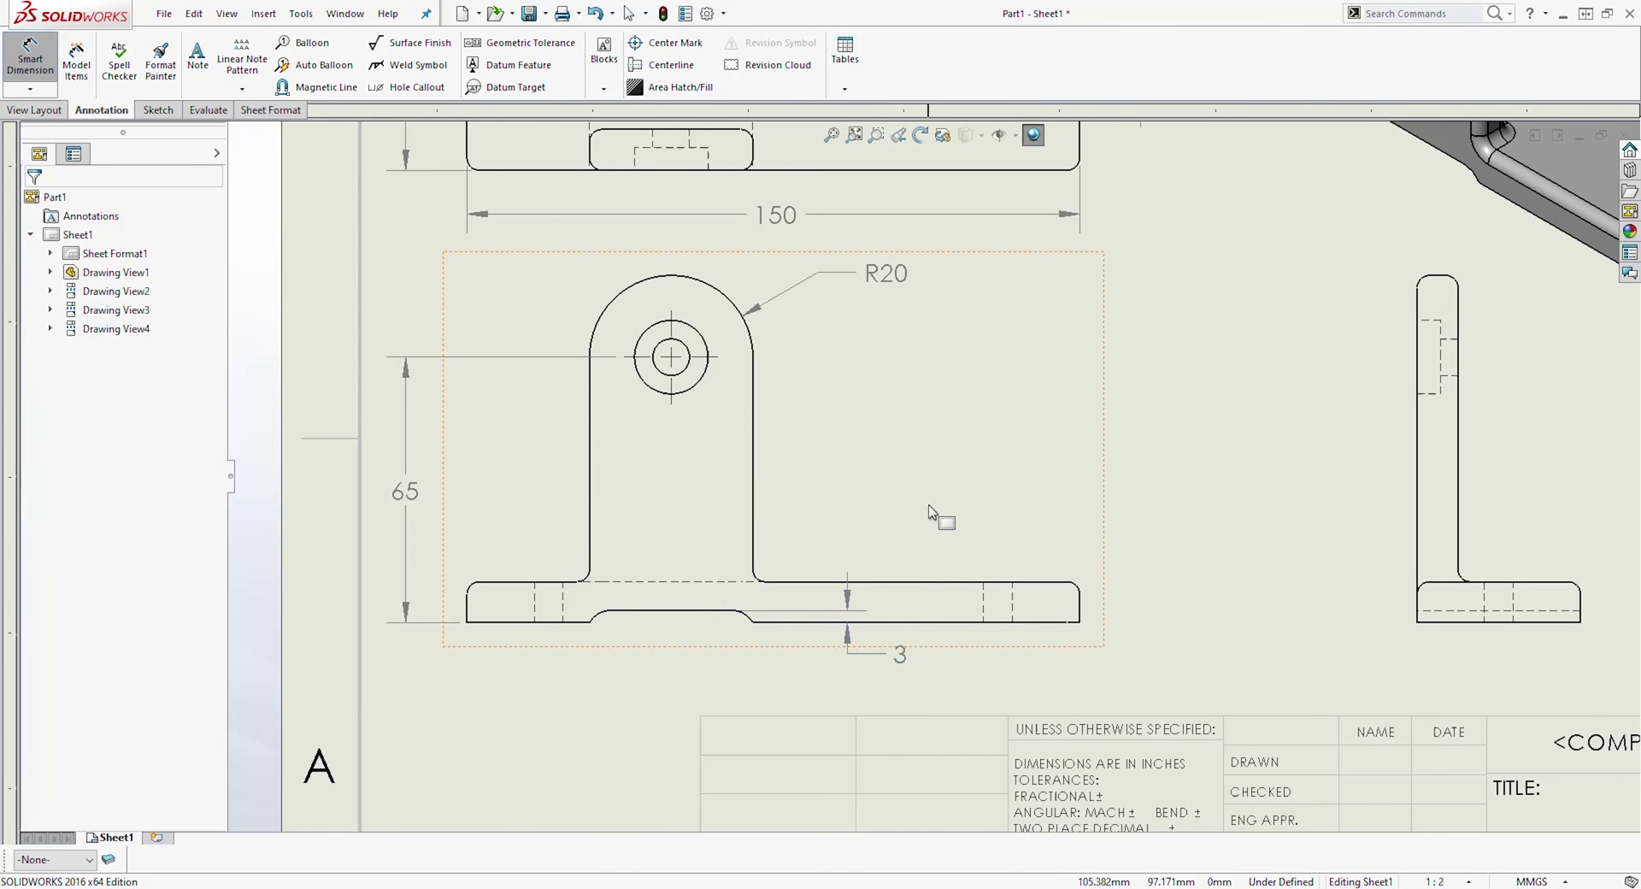
pyautogui.scroll(2, 932, 481)
# Add the front view's 50 hole offset from the left end and 10 base thickness
pyautogui.click(32, 49)
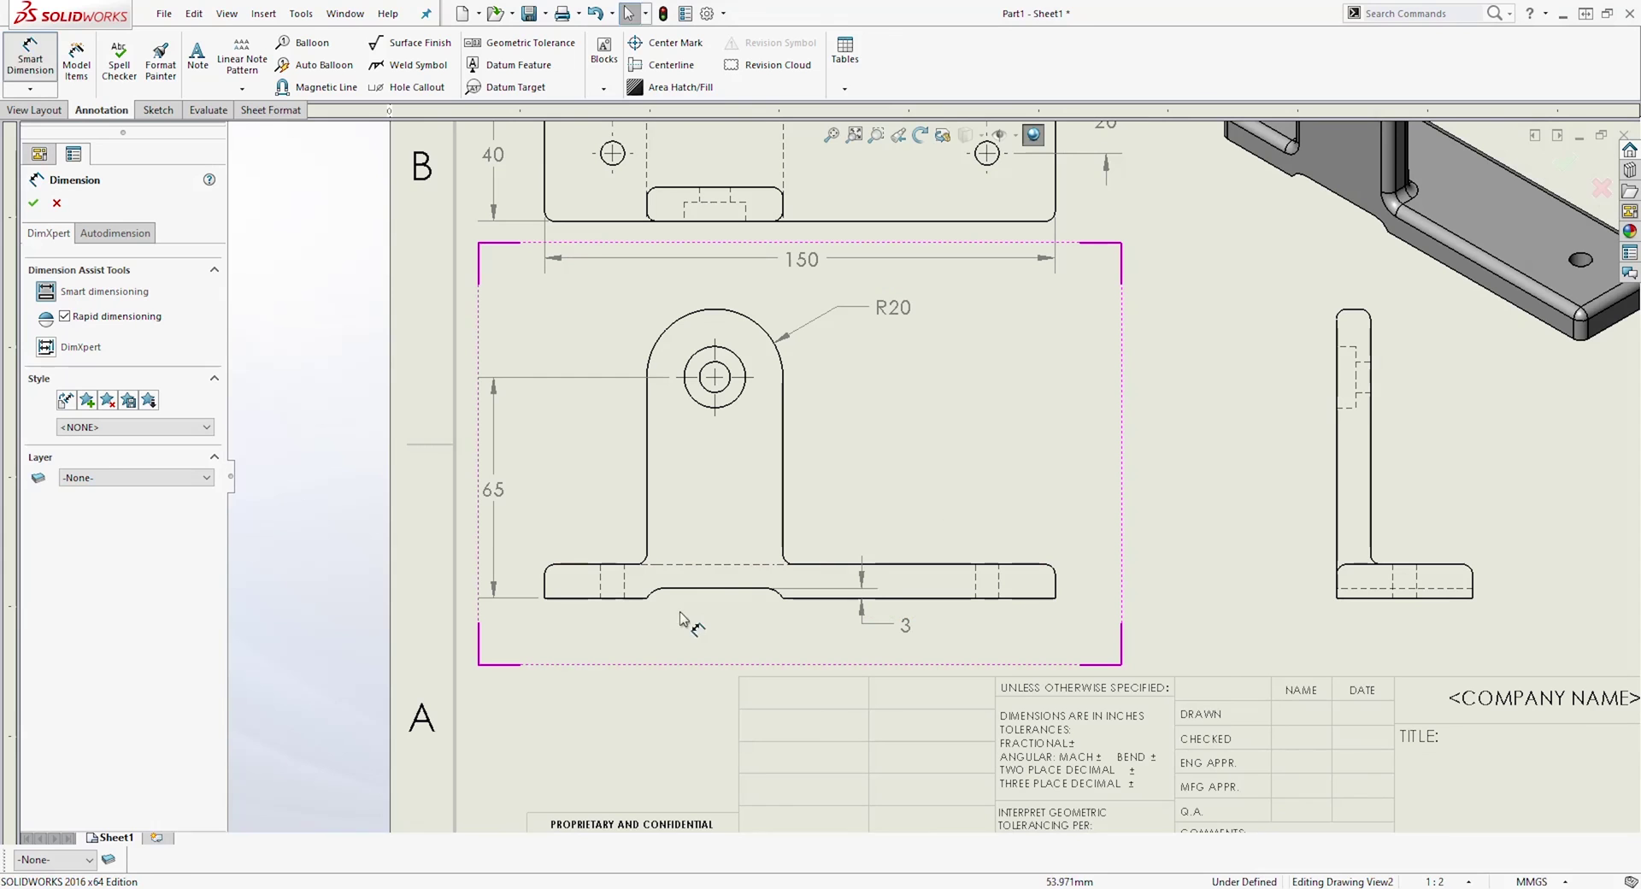
pyautogui.click(544, 586)
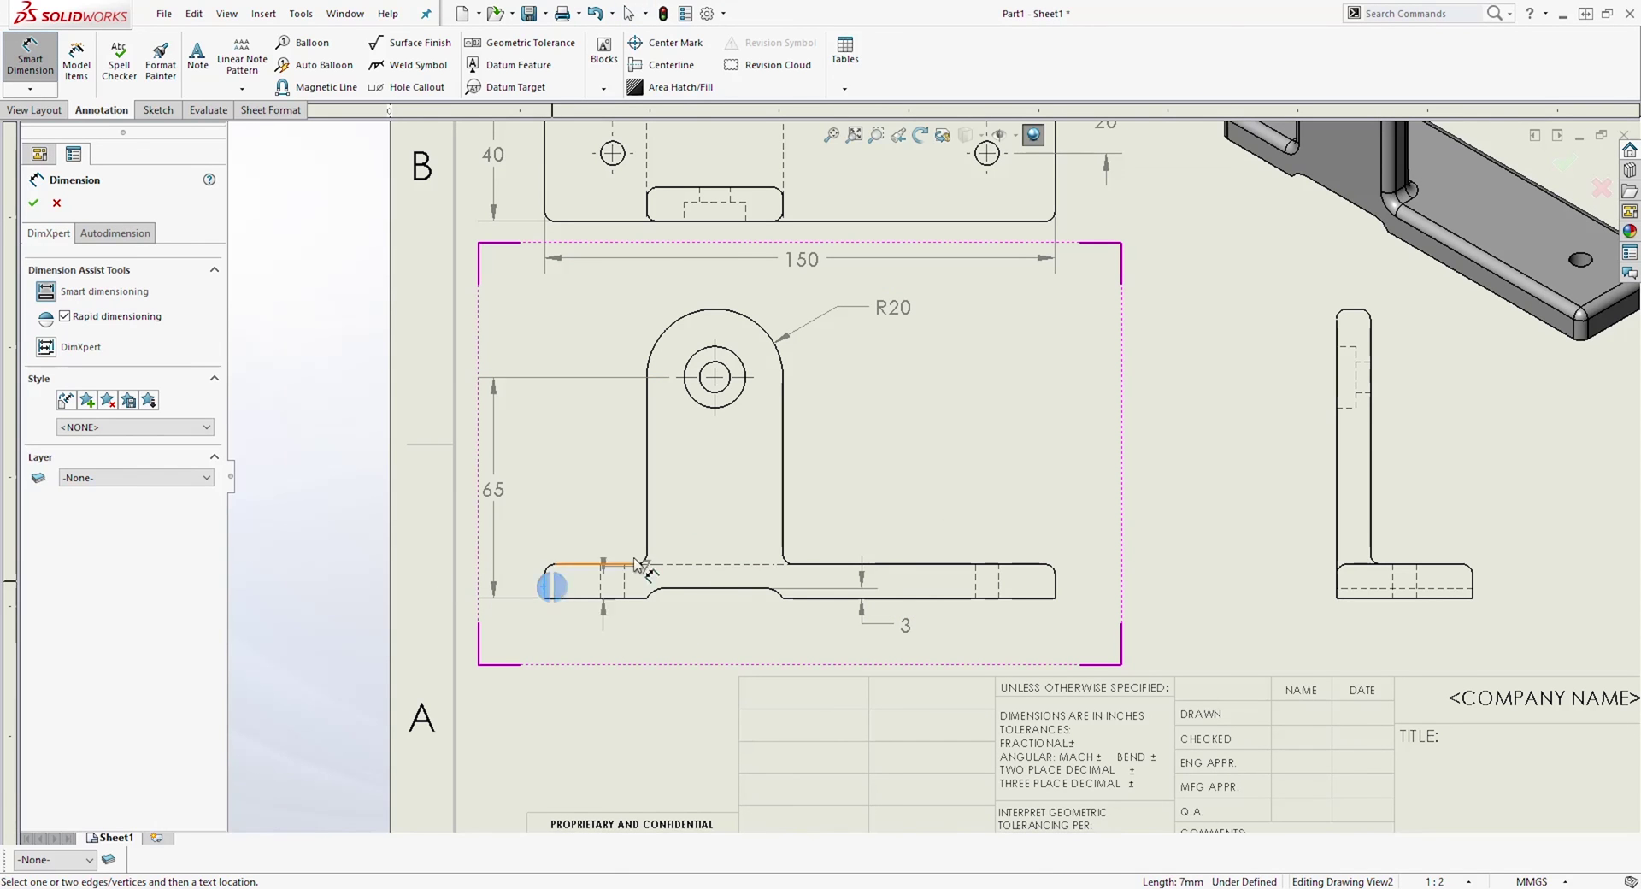
pyautogui.click(716, 408)
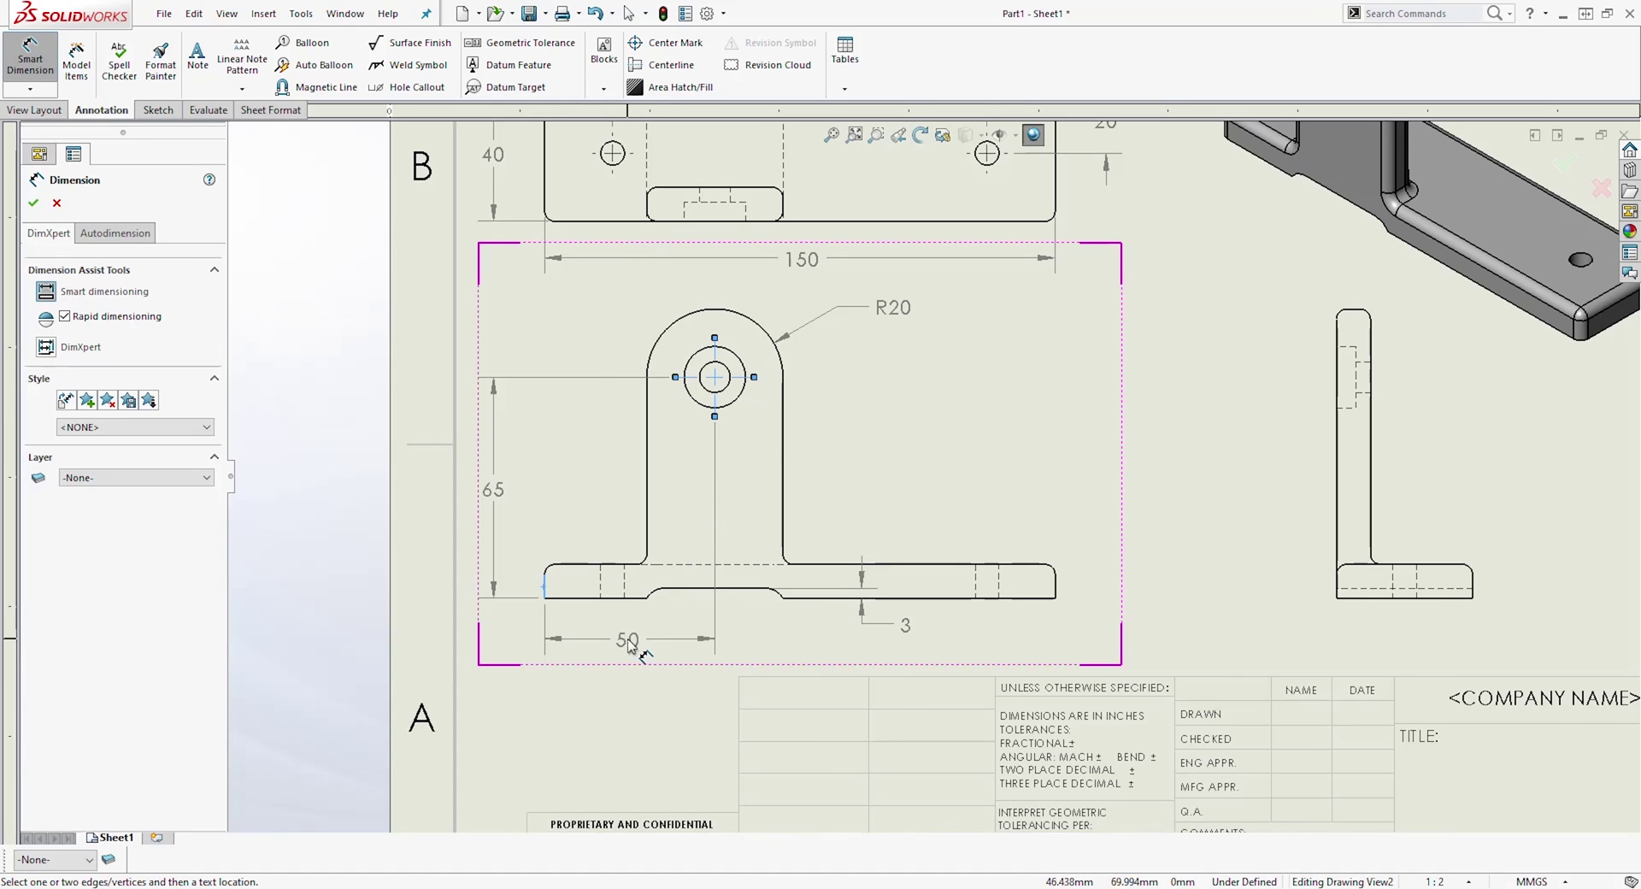
pyautogui.click(628, 645)
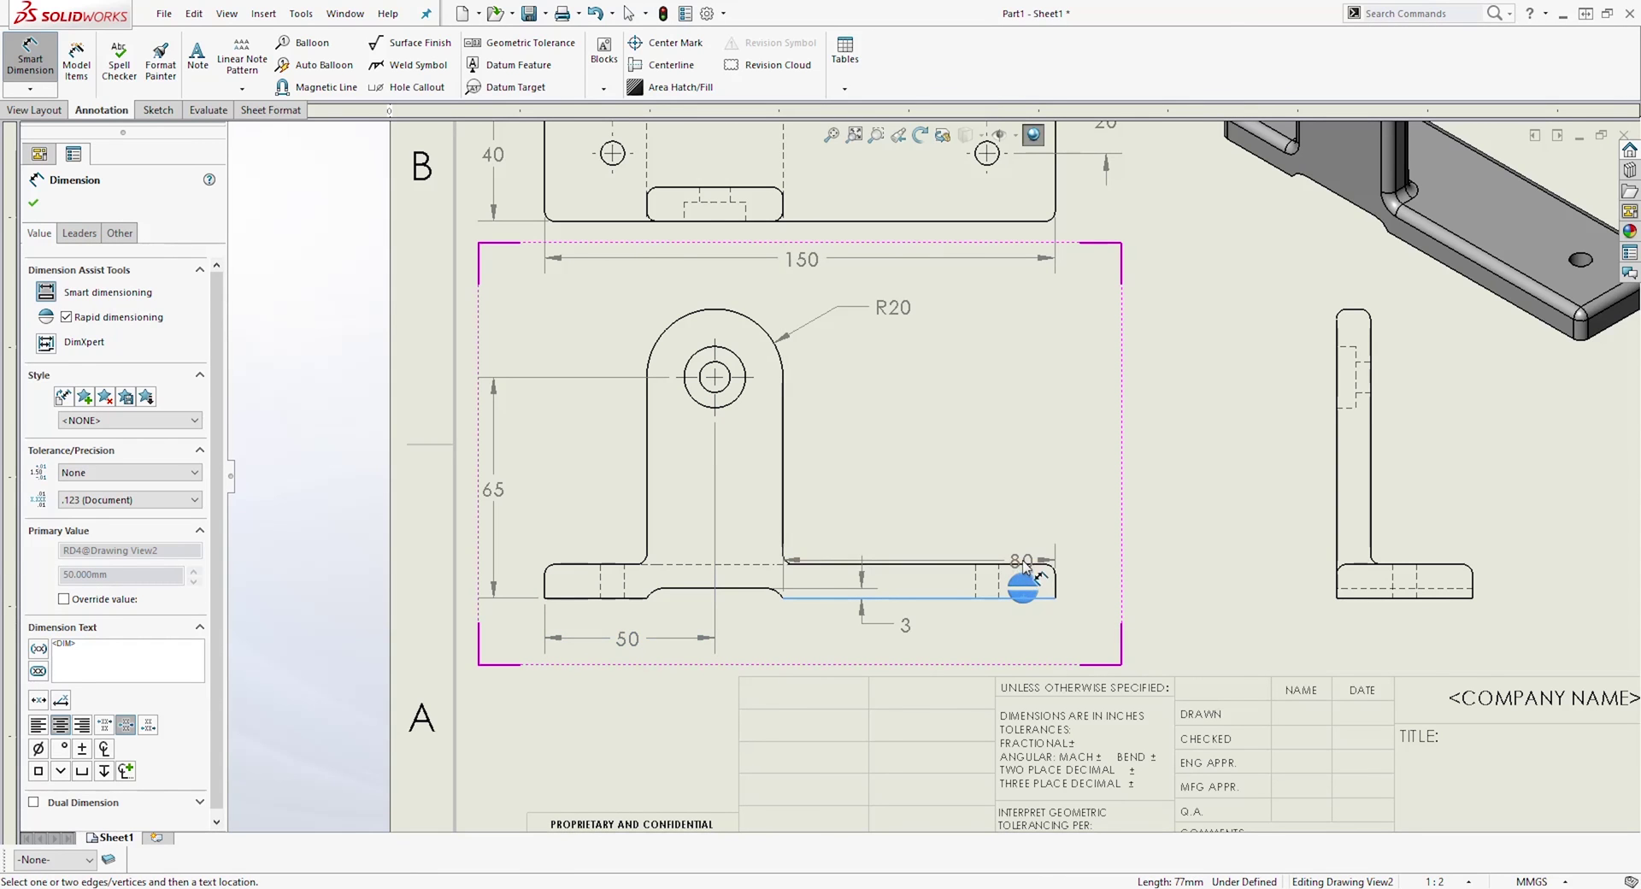
pyautogui.click(1025, 564)
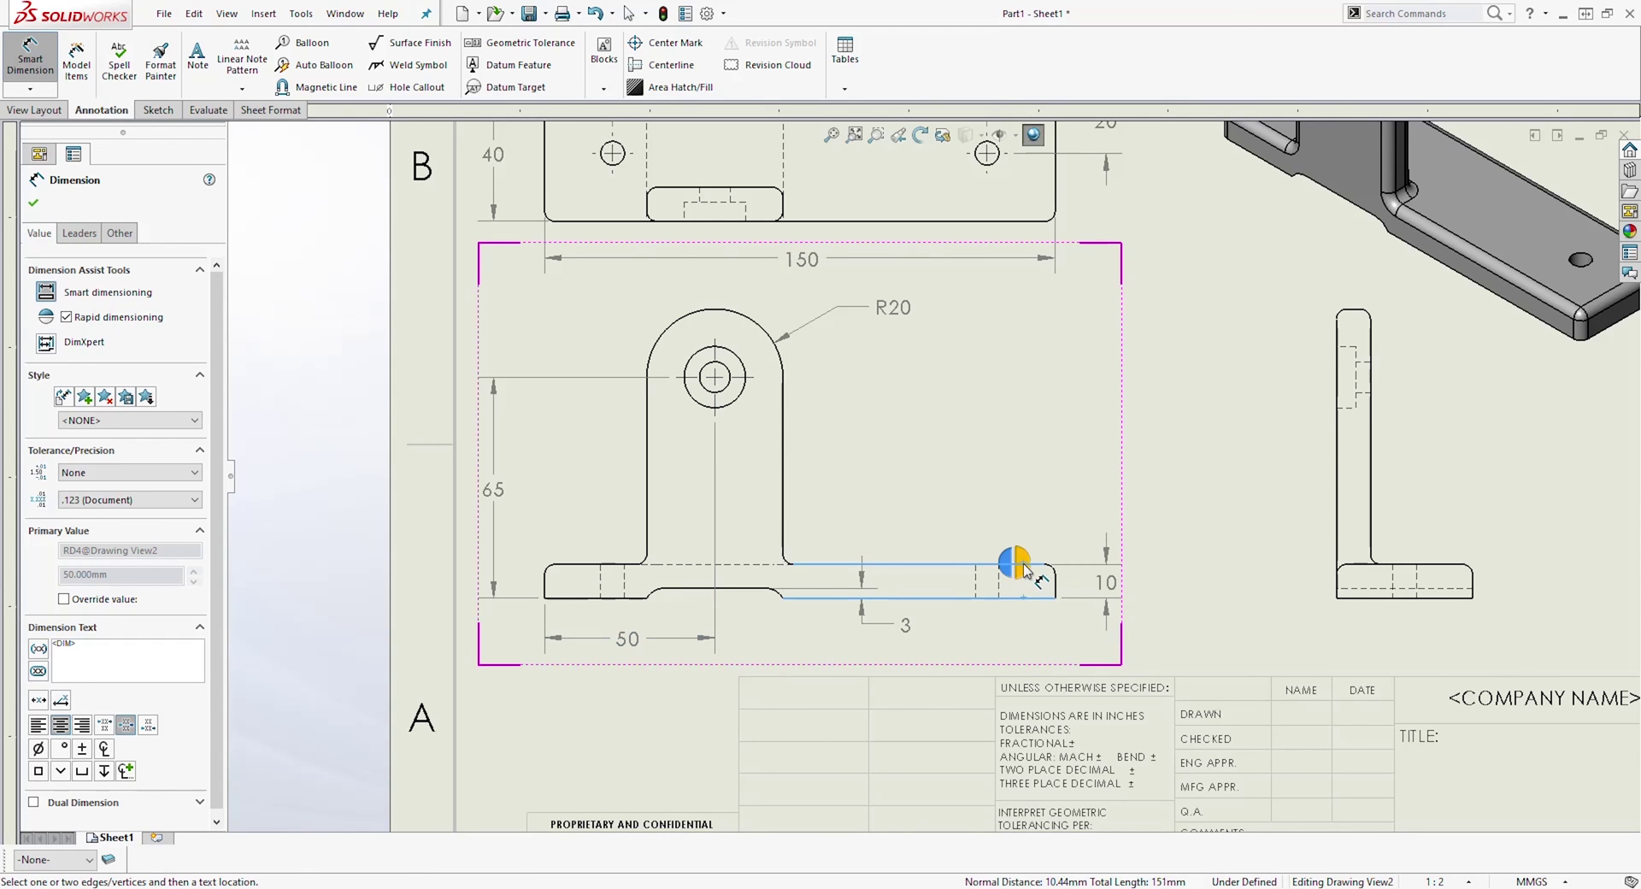
pyautogui.click(1094, 574)
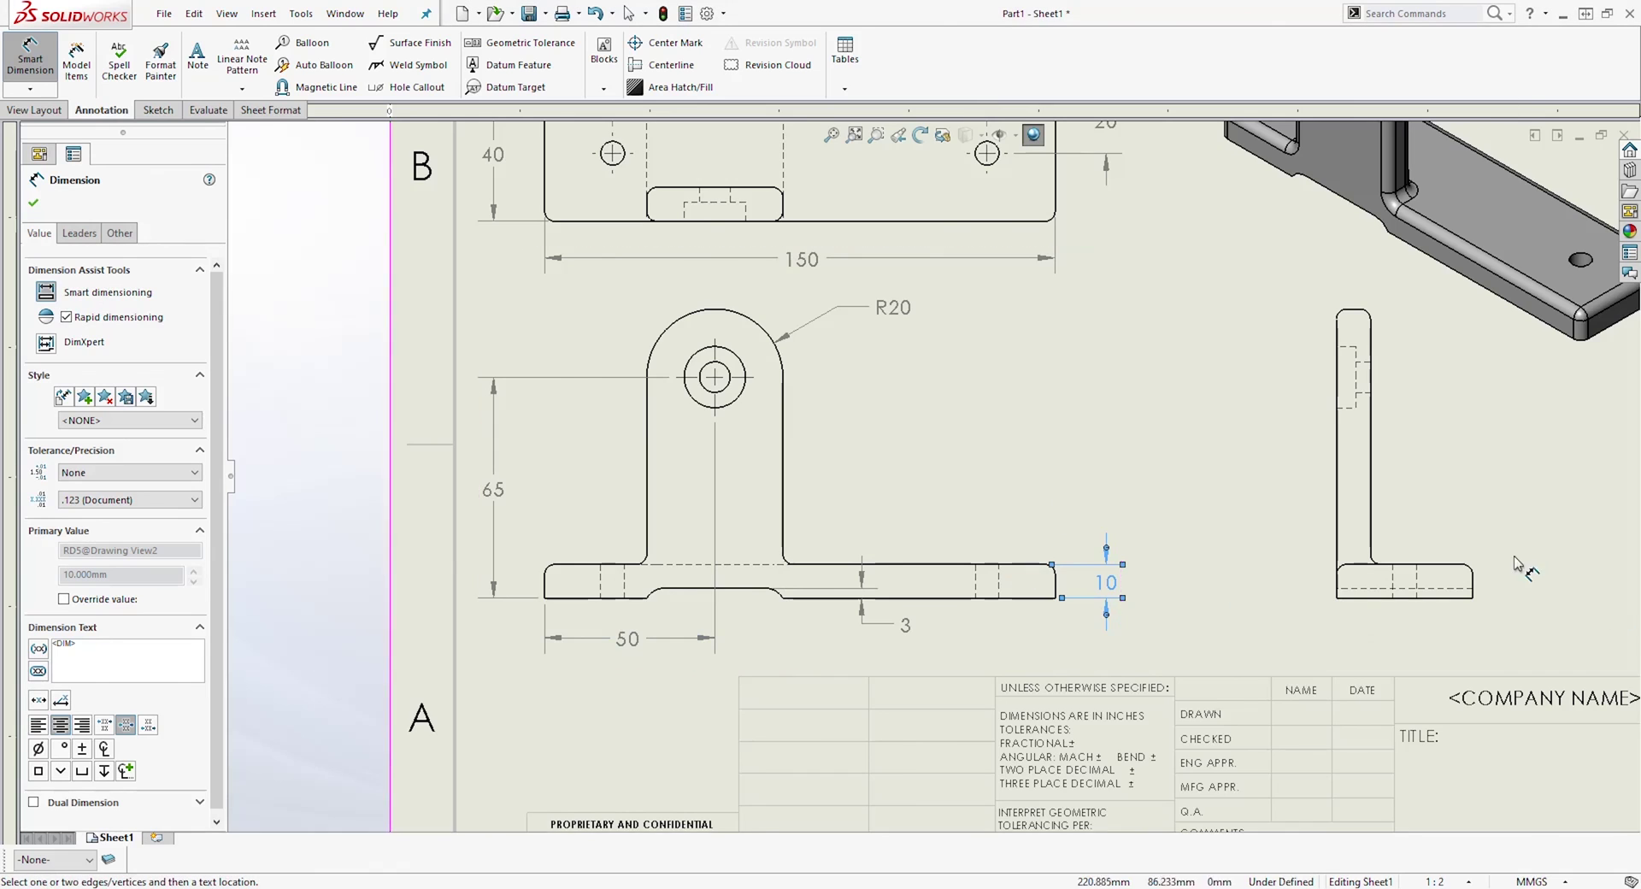
pyautogui.scroll(-1, 1526, 564)
# Add the side view's R3 fillet radius and 10 upright thickness dimensions
pyautogui.scroll(-2, 1531, 560)
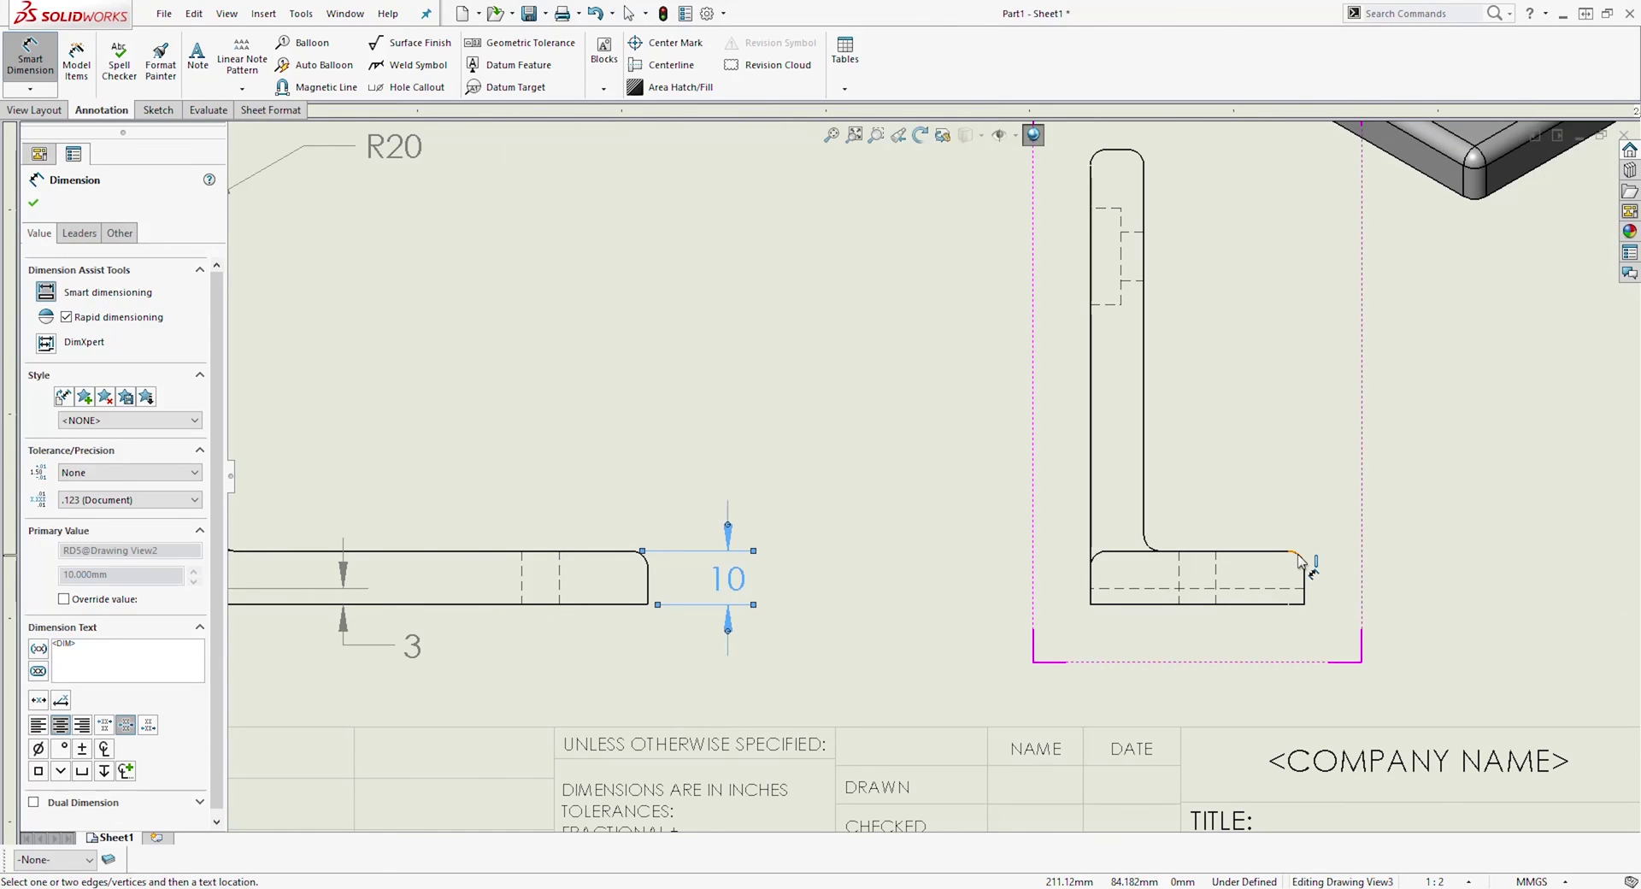
pyautogui.click(1300, 561)
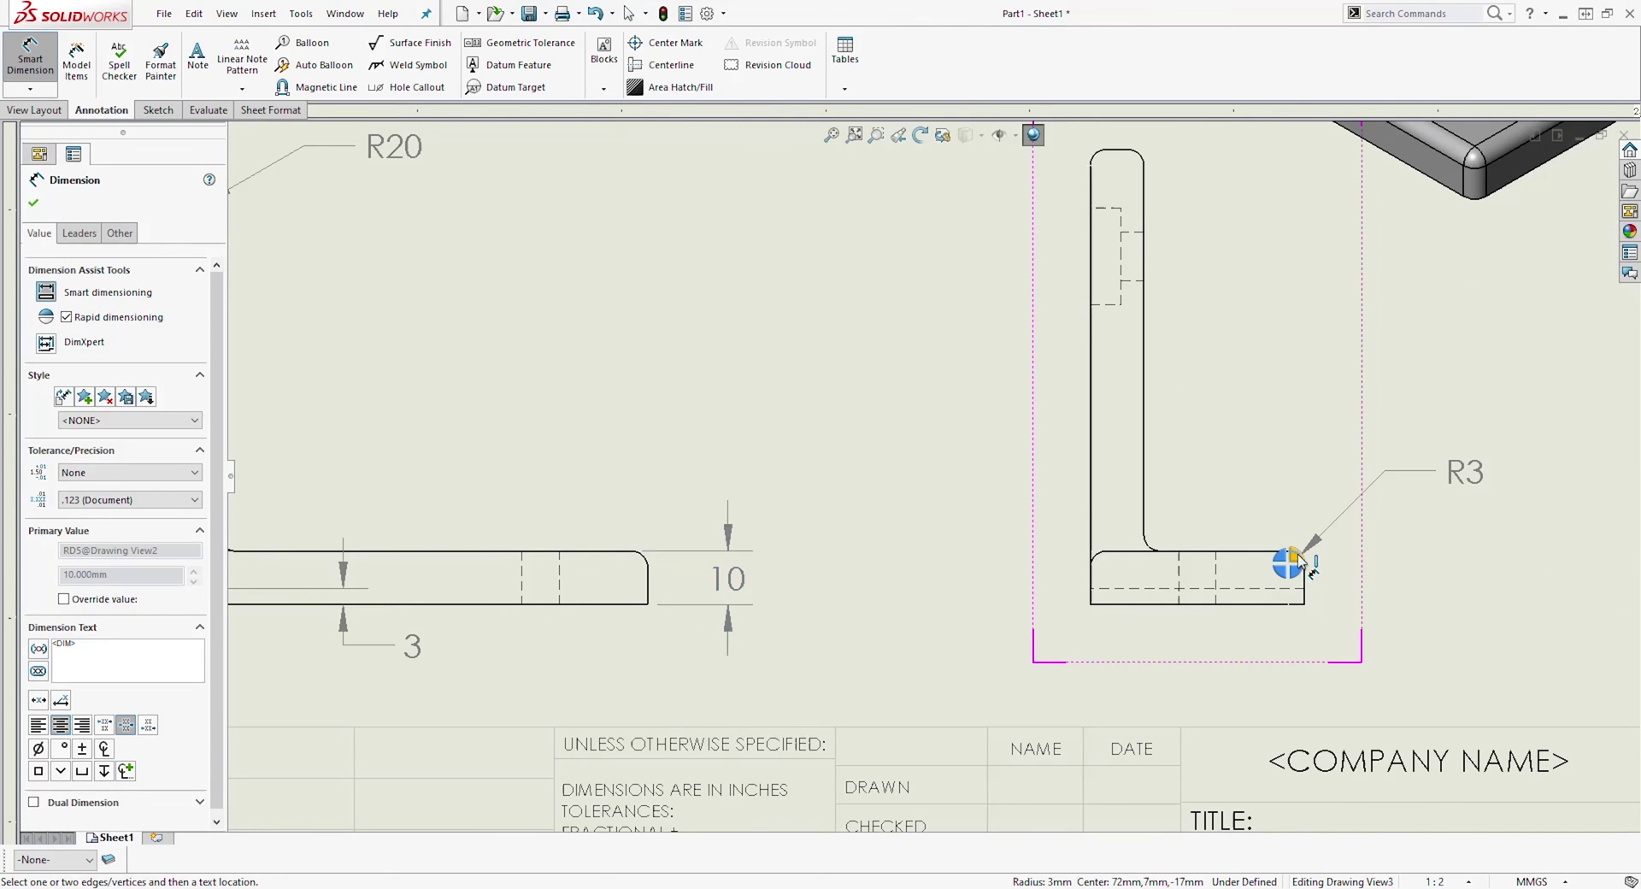
pyautogui.click(1302, 556)
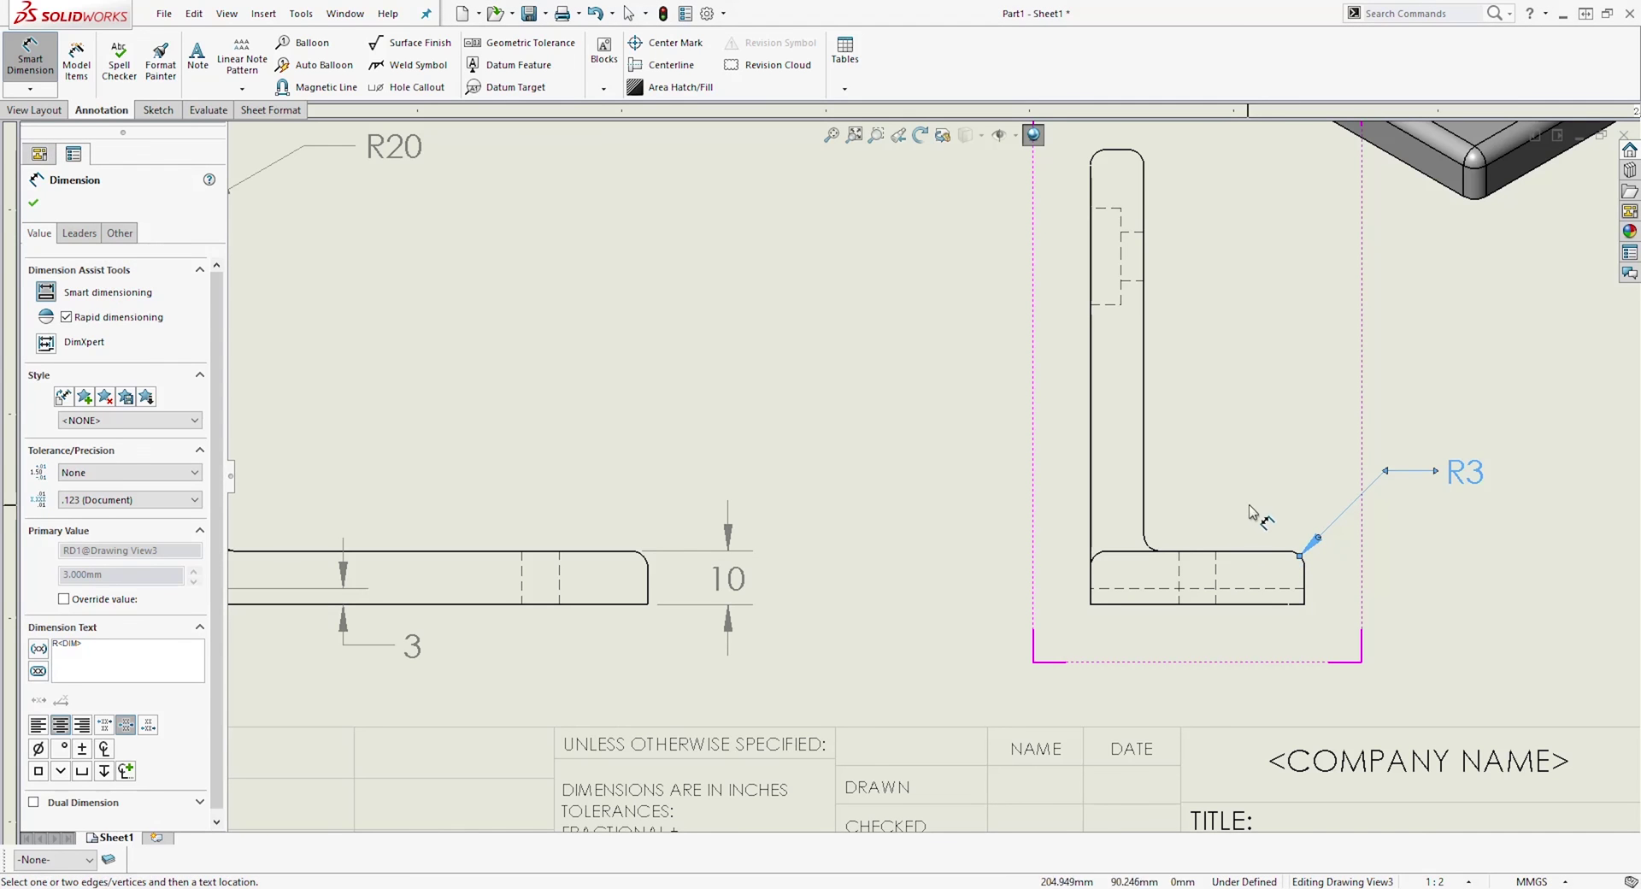
pyautogui.scroll(2, 1259, 445)
pyautogui.scroll(-2, 1218, 616)
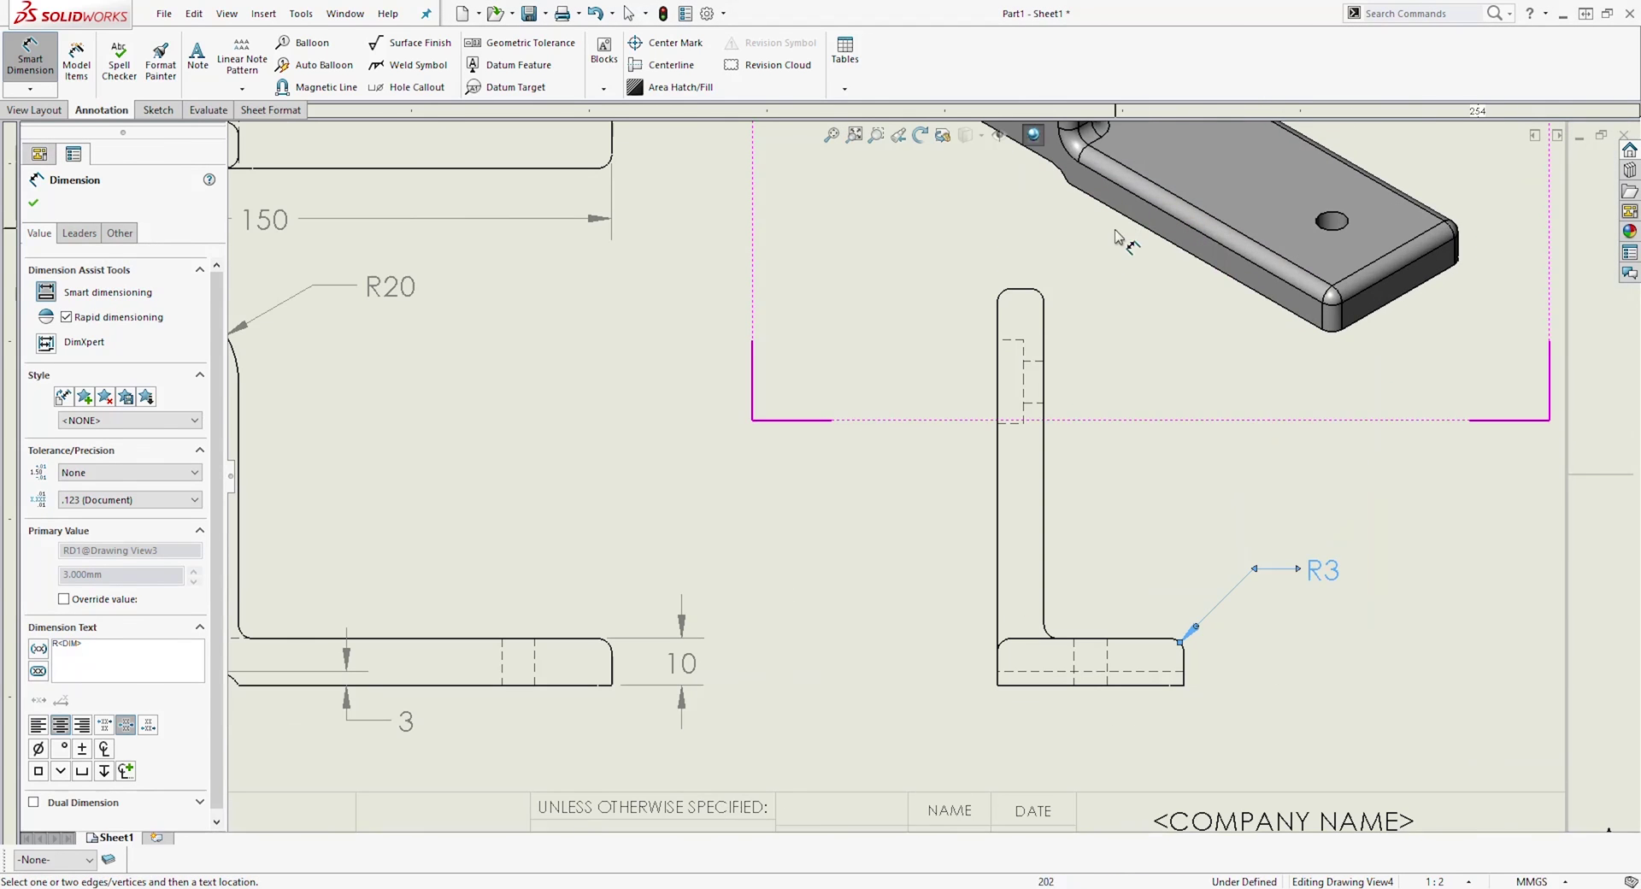
pyautogui.click(1003, 309)
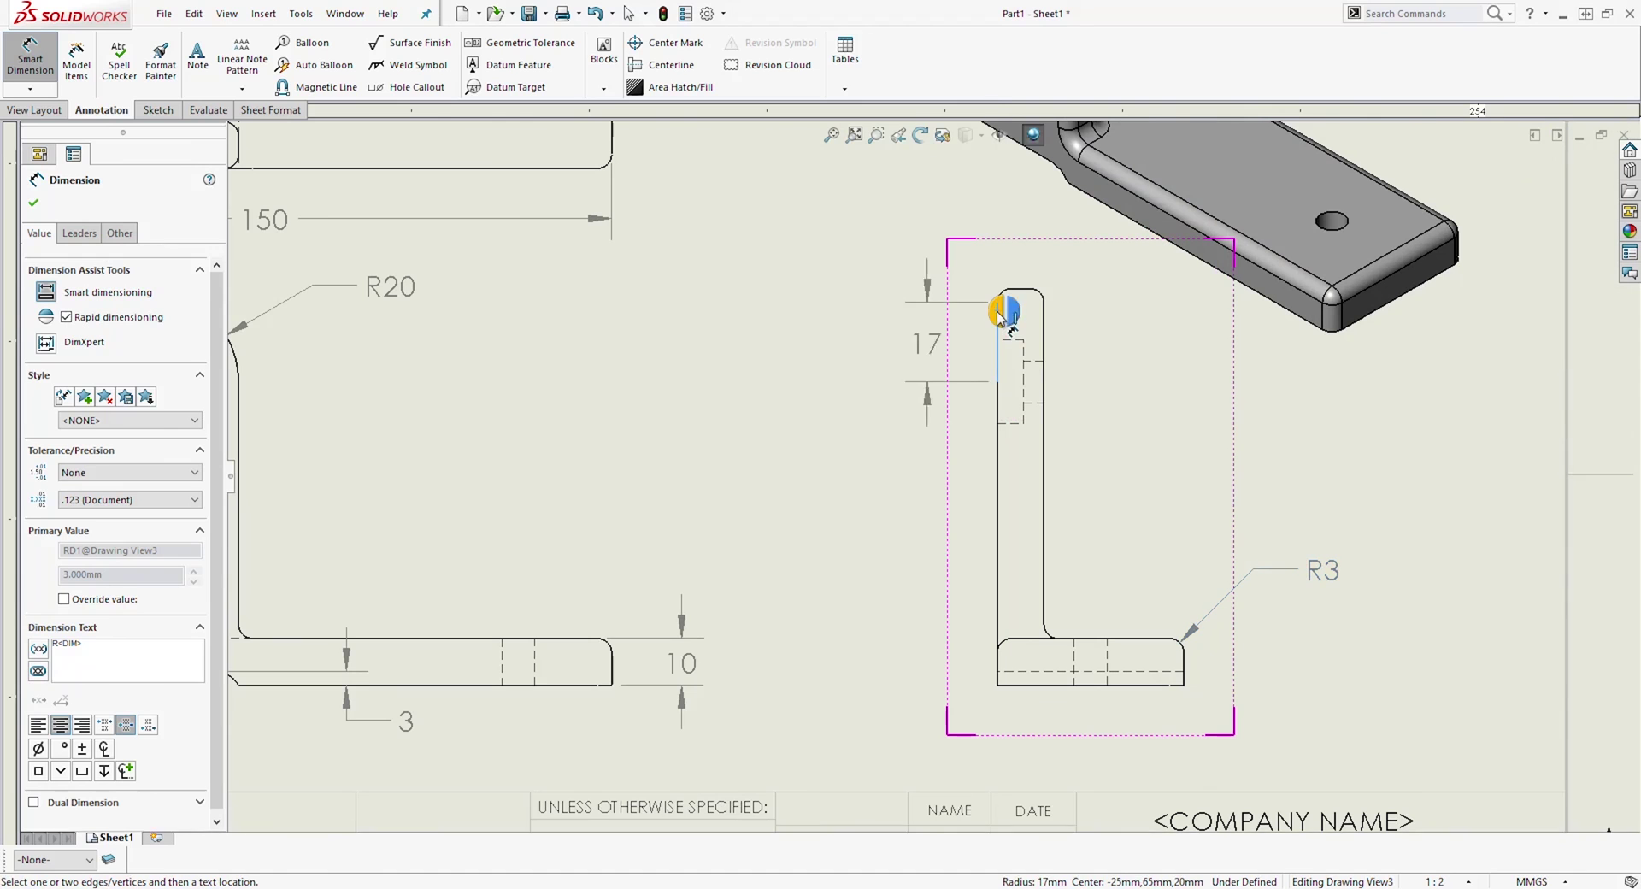
pyautogui.click(1044, 323)
pyautogui.click(1021, 224)
pyautogui.moveTo(1020, 222); pyautogui.dragTo(1020, 246)
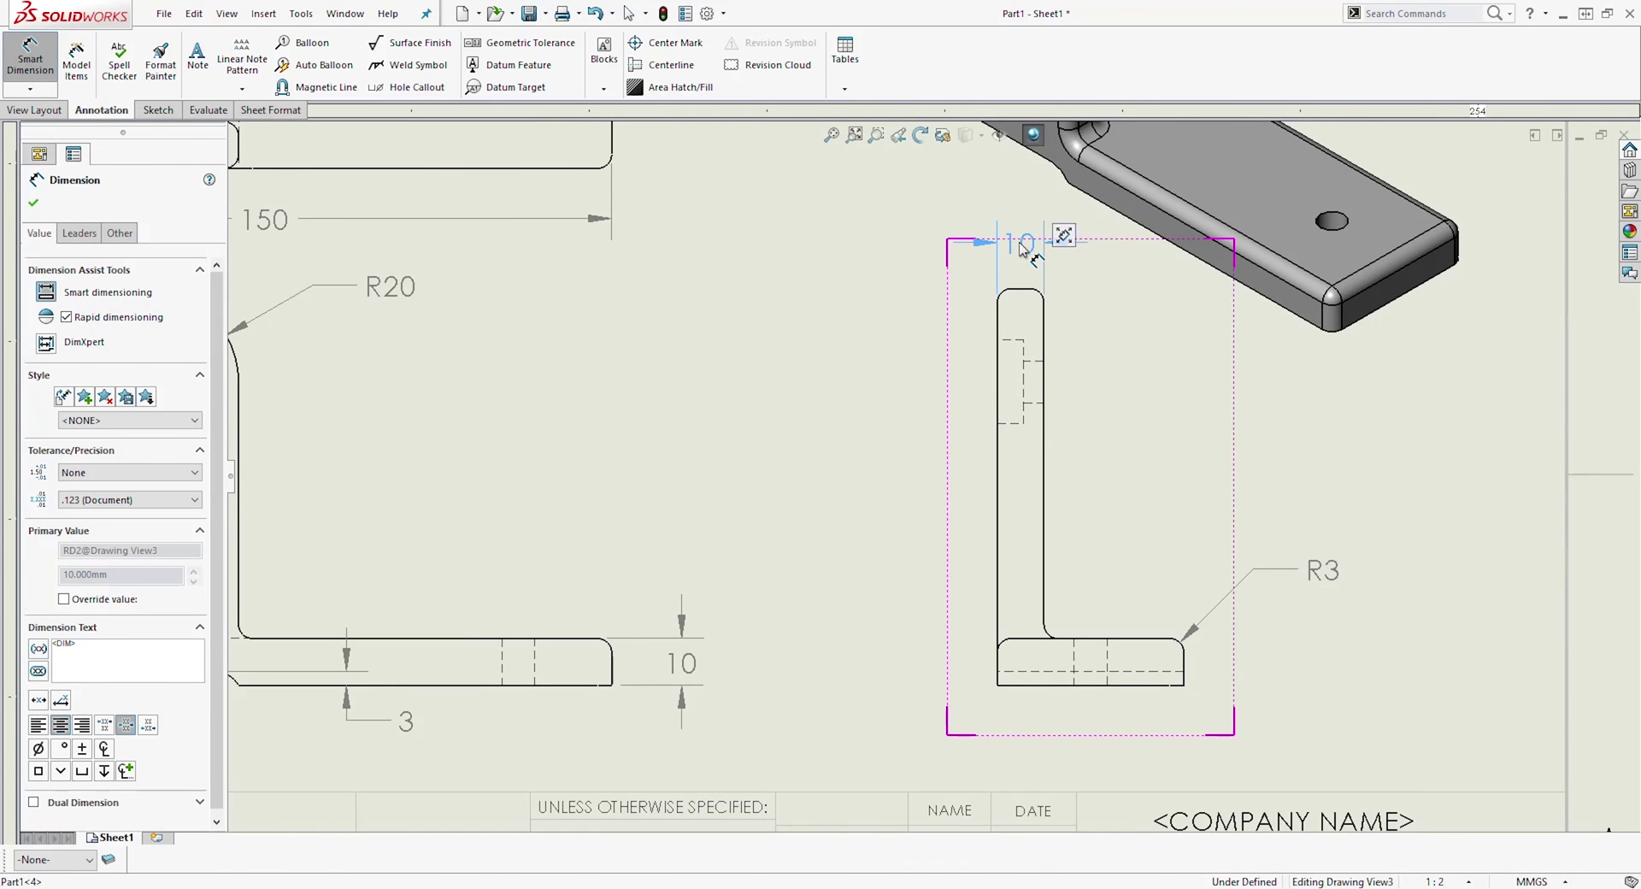
# Dimension the side view's 85 overall height from top edge to bottom edge
pyautogui.click(1023, 294)
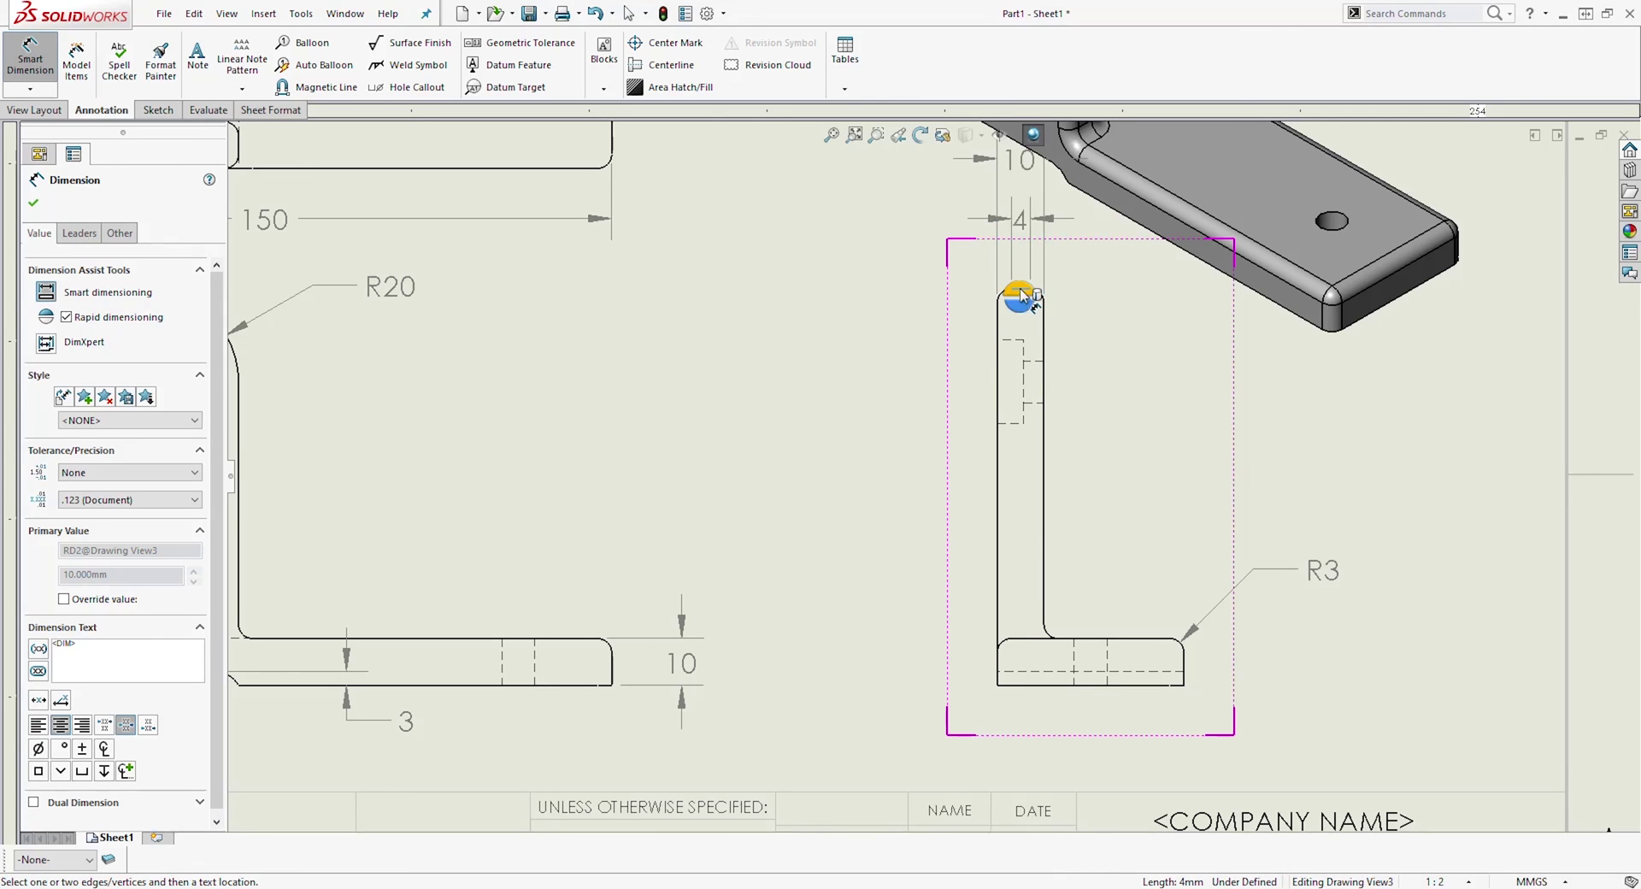
pyautogui.click(1009, 684)
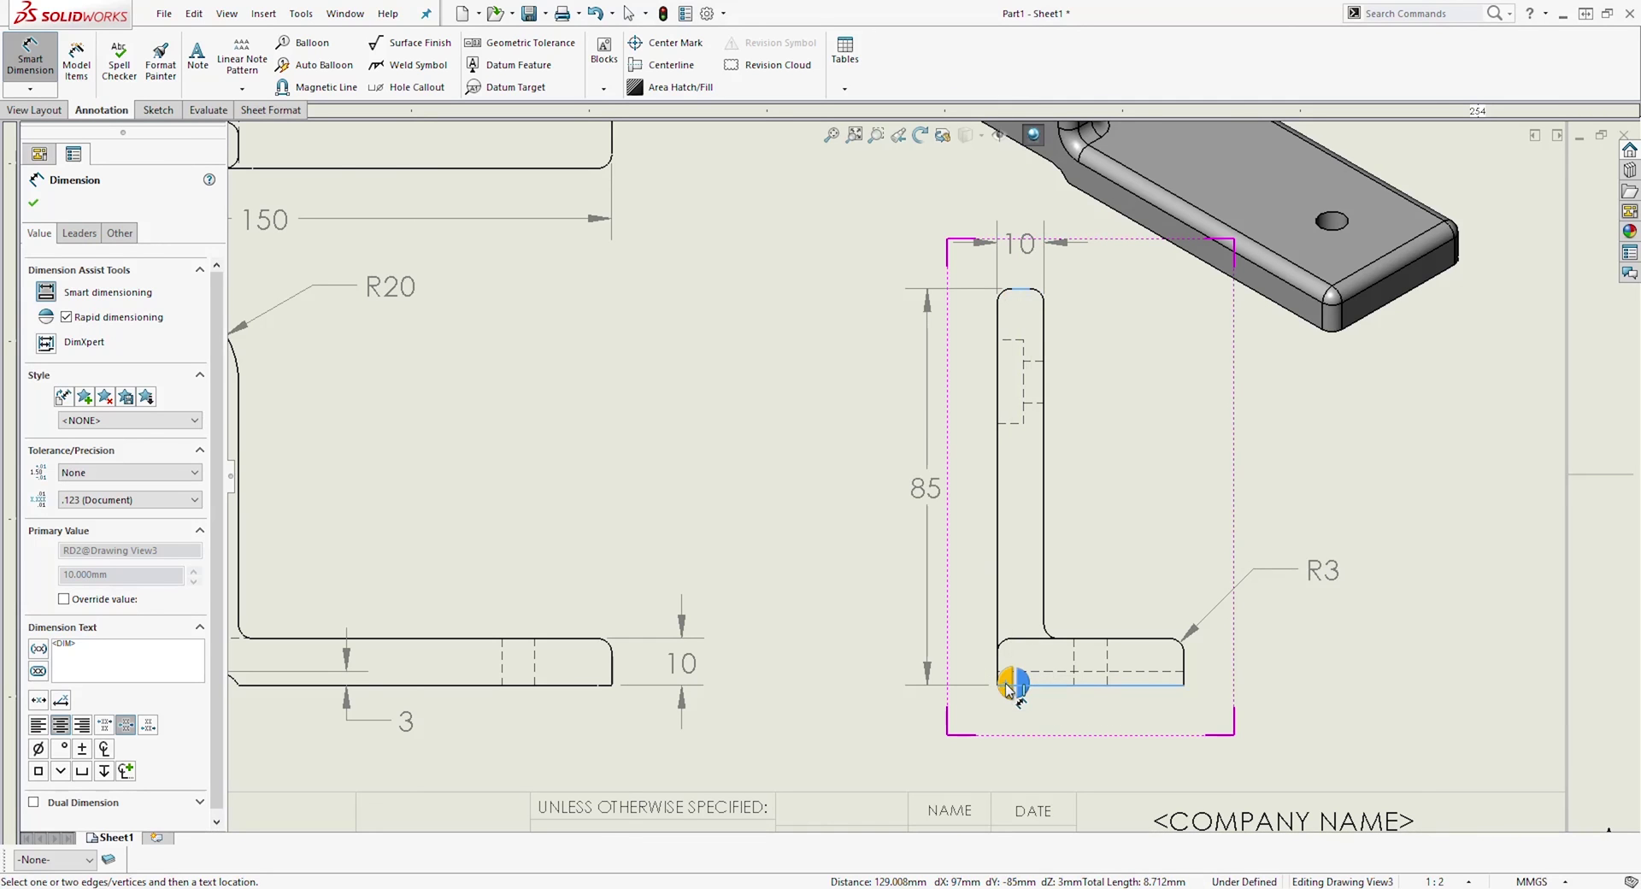
pyautogui.click(1012, 685)
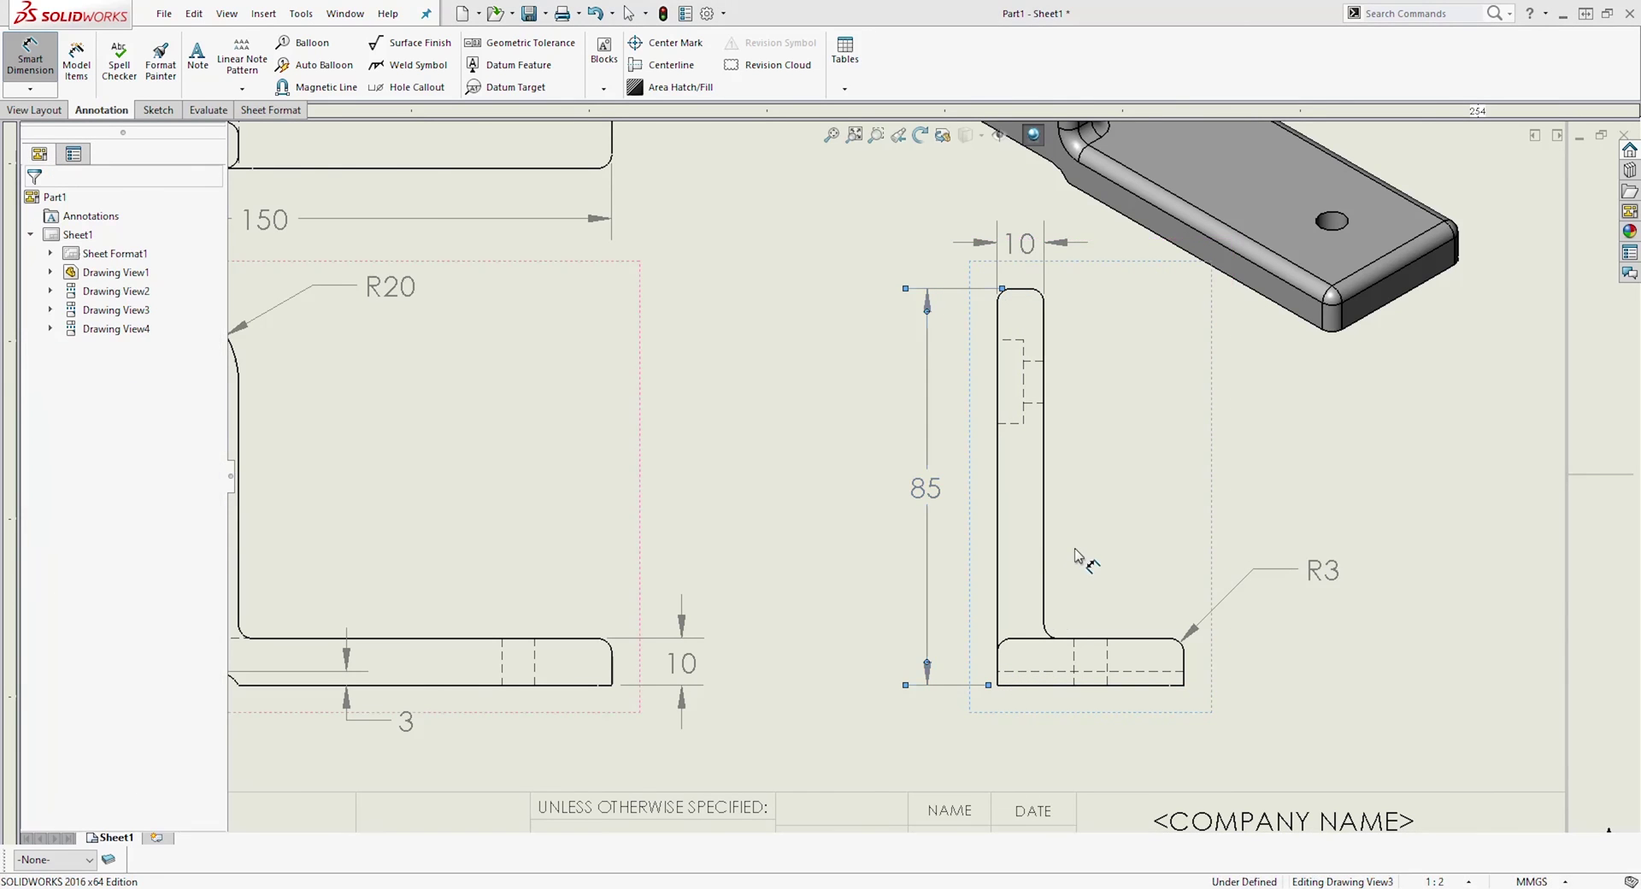
pyautogui.press('Escape')
# Add a Ø 9 THRU ALL hole callout to the front view's large hole, then shift the top view slightly
pyautogui.press('f')
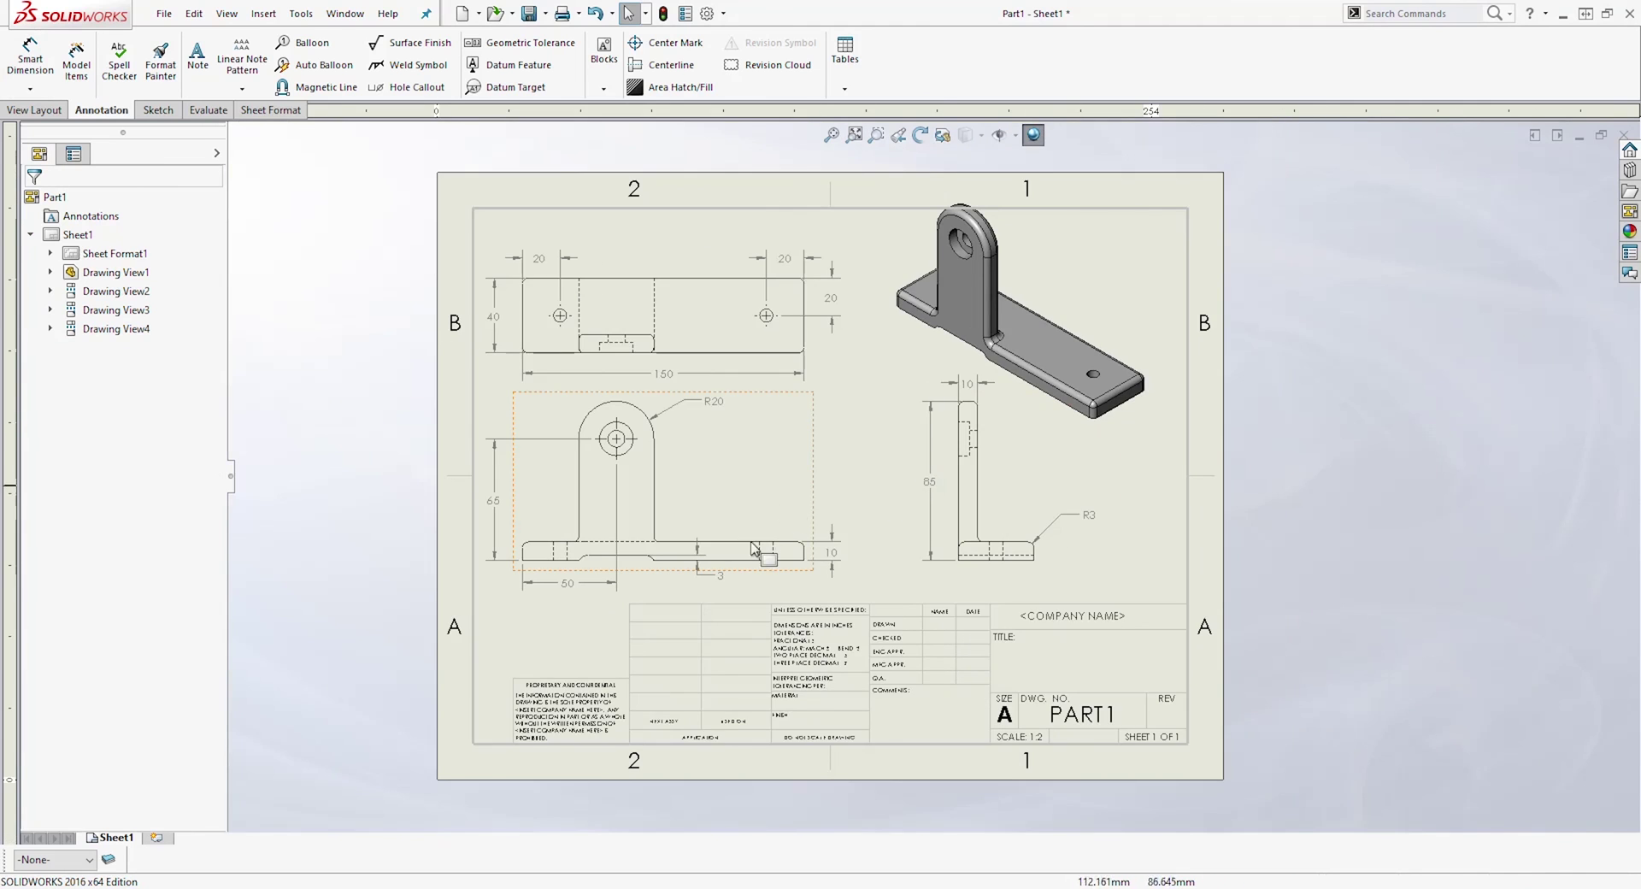
pyautogui.scroll(-1, 707, 557)
pyautogui.scroll(-1, 689, 561)
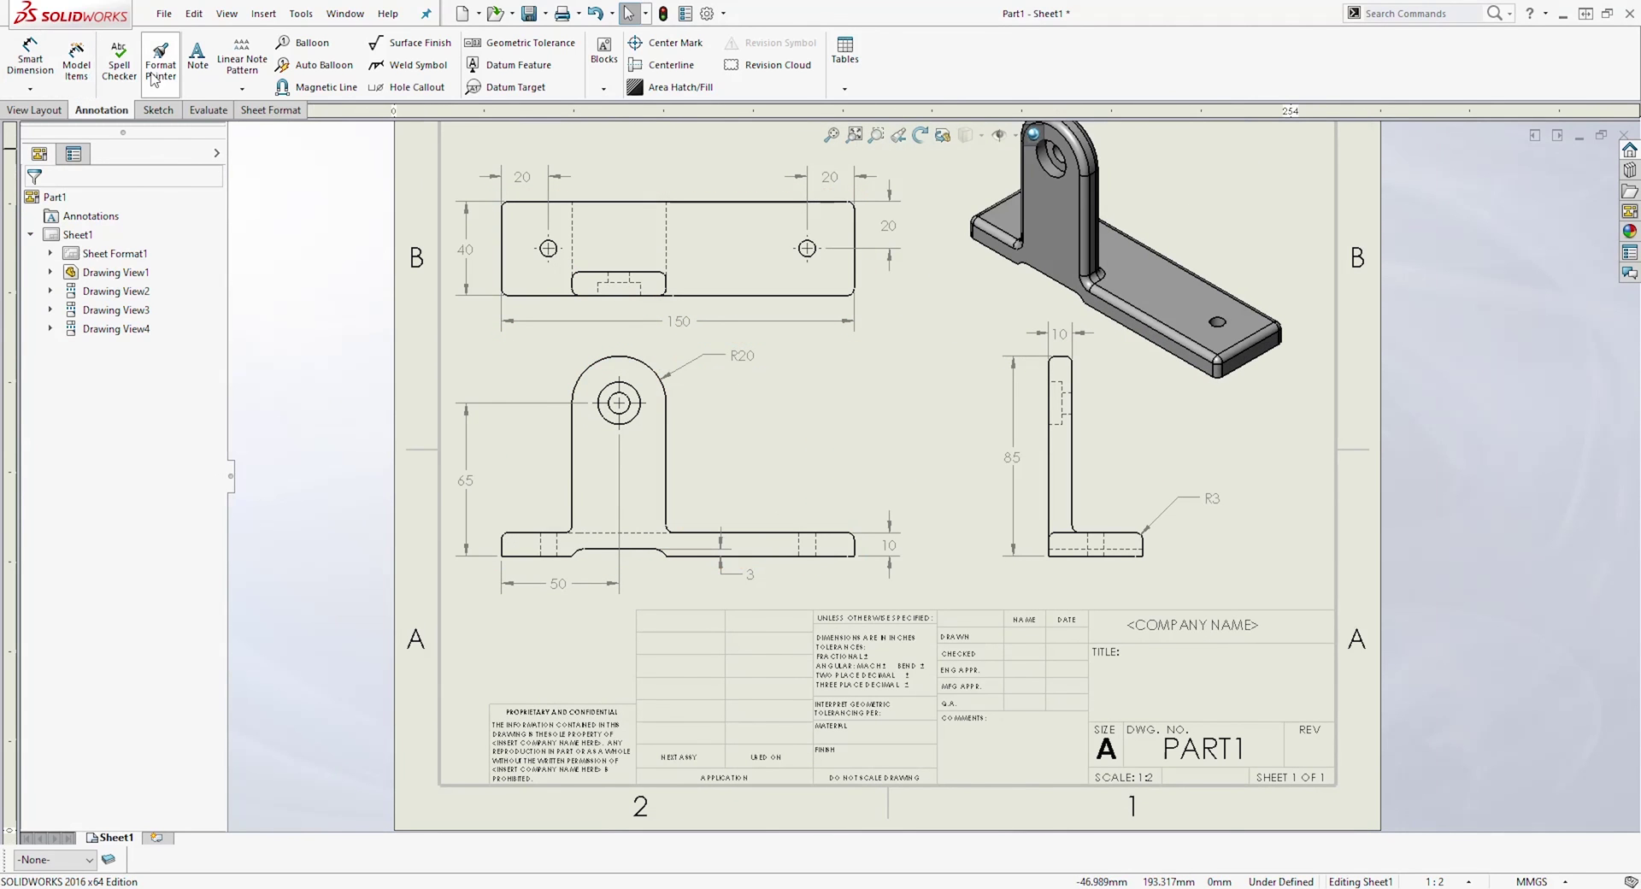
pyautogui.click(395, 89)
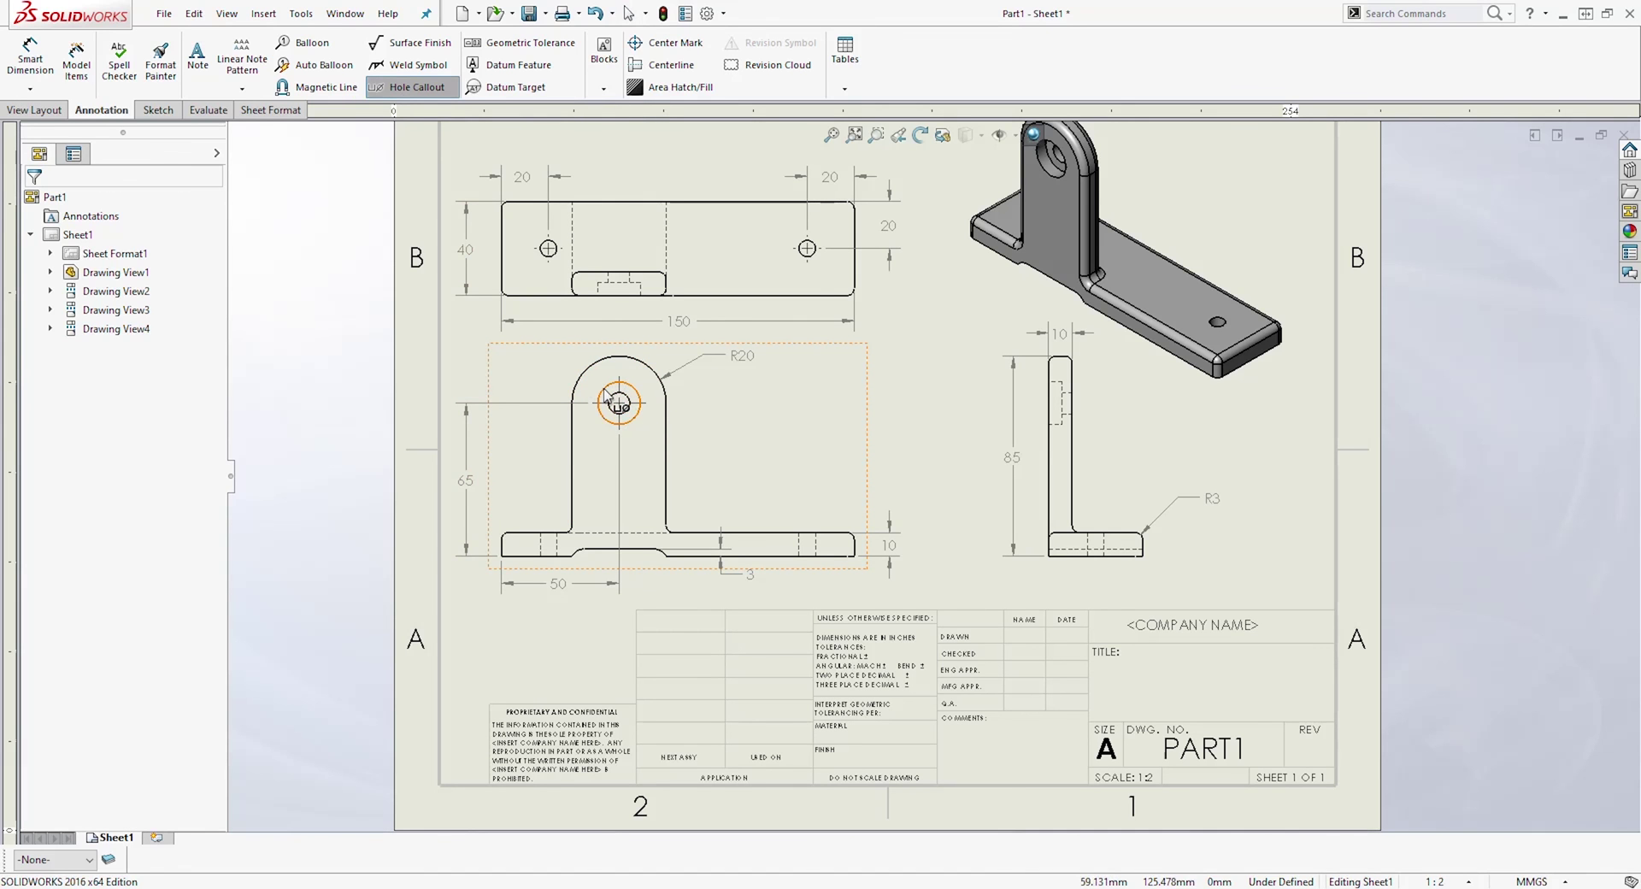
pyautogui.click(637, 415)
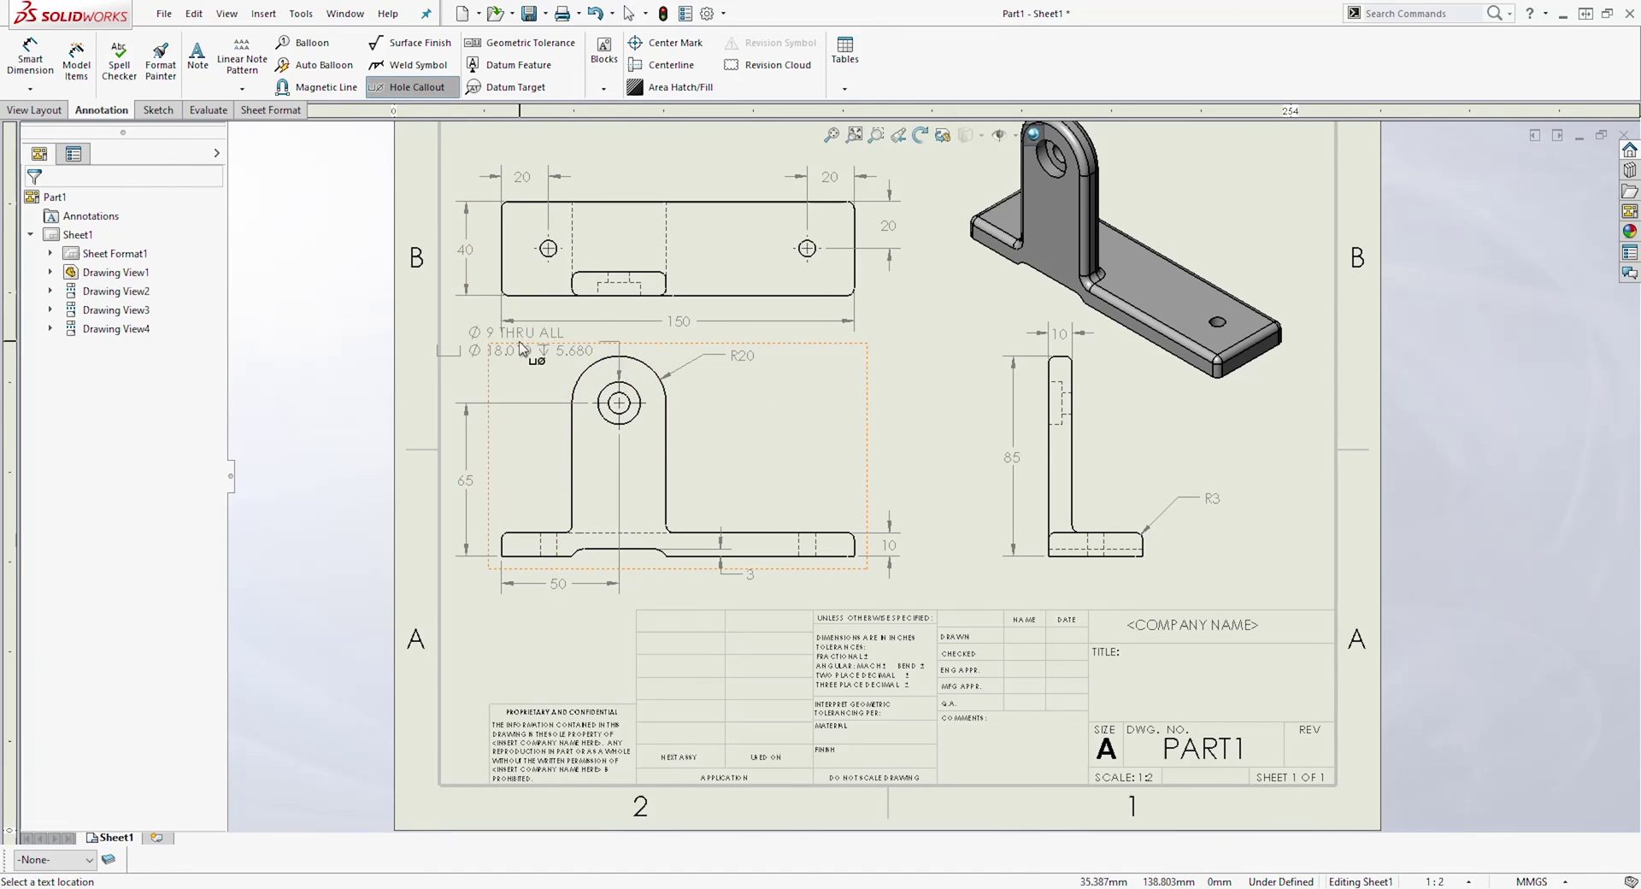
pyautogui.click(472, 346)
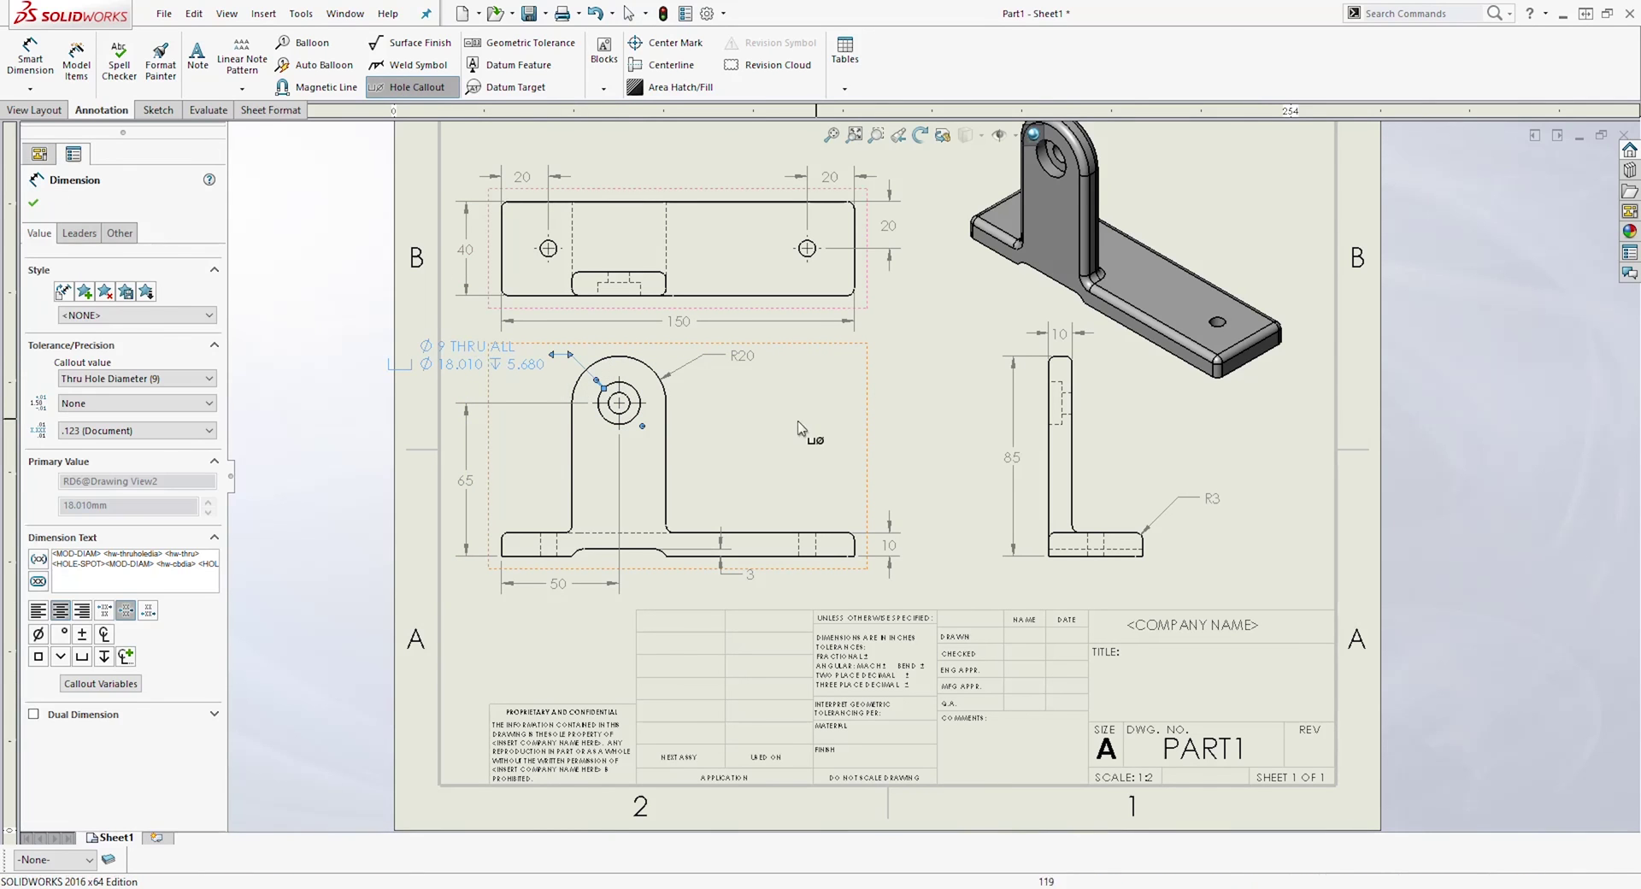
pyautogui.press('Escape')
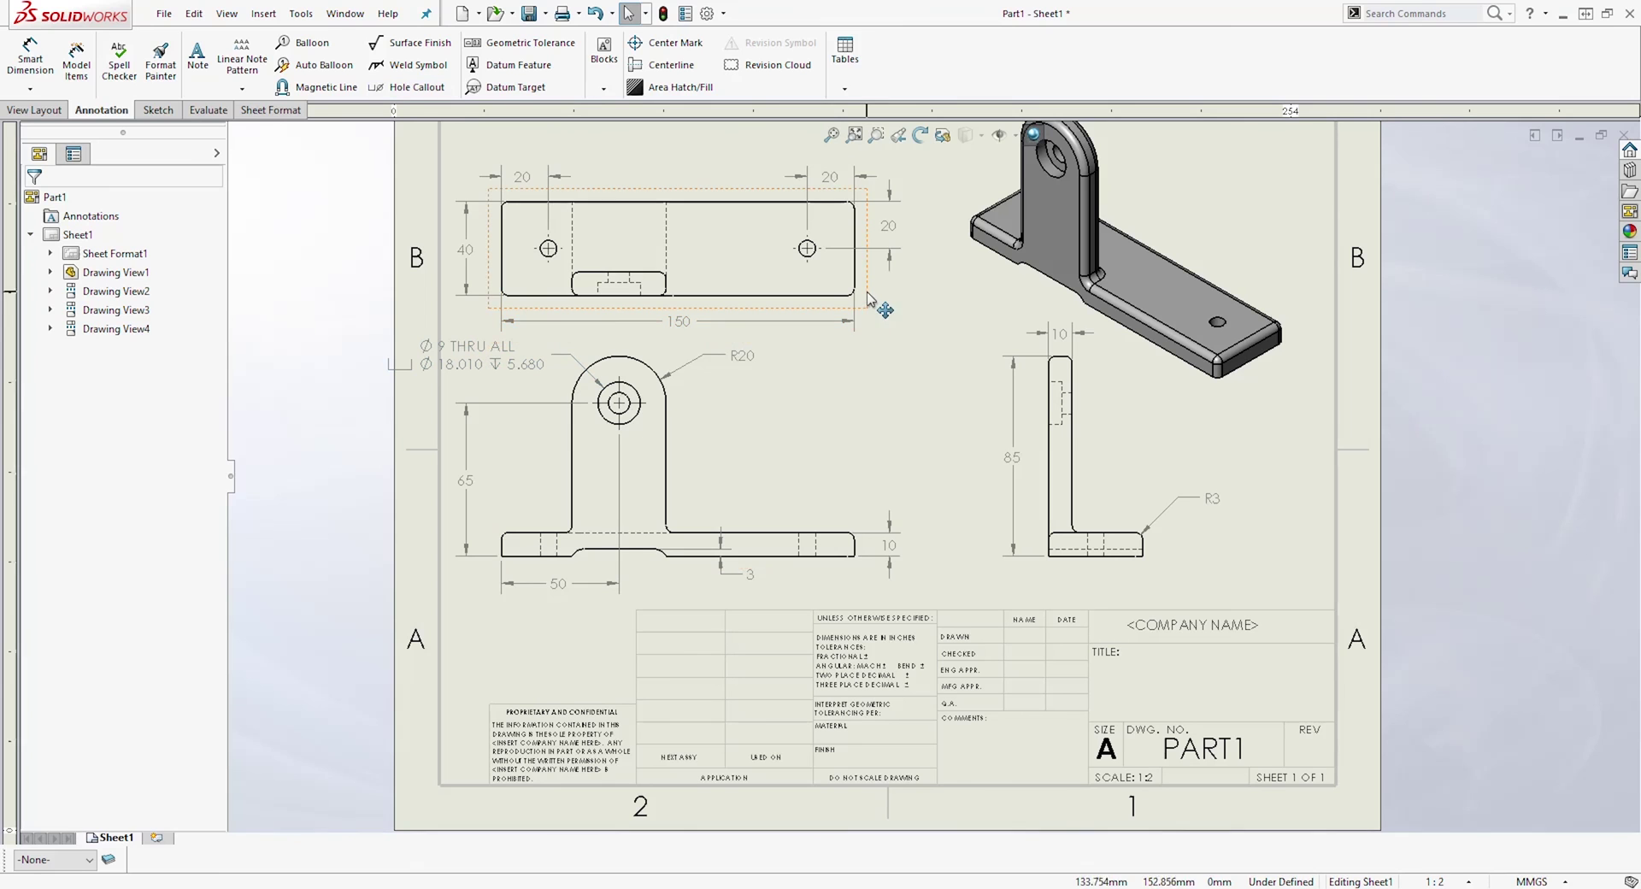
pyautogui.click(871, 298)
pyautogui.moveTo(870, 299); pyautogui.dragTo(913, 265)
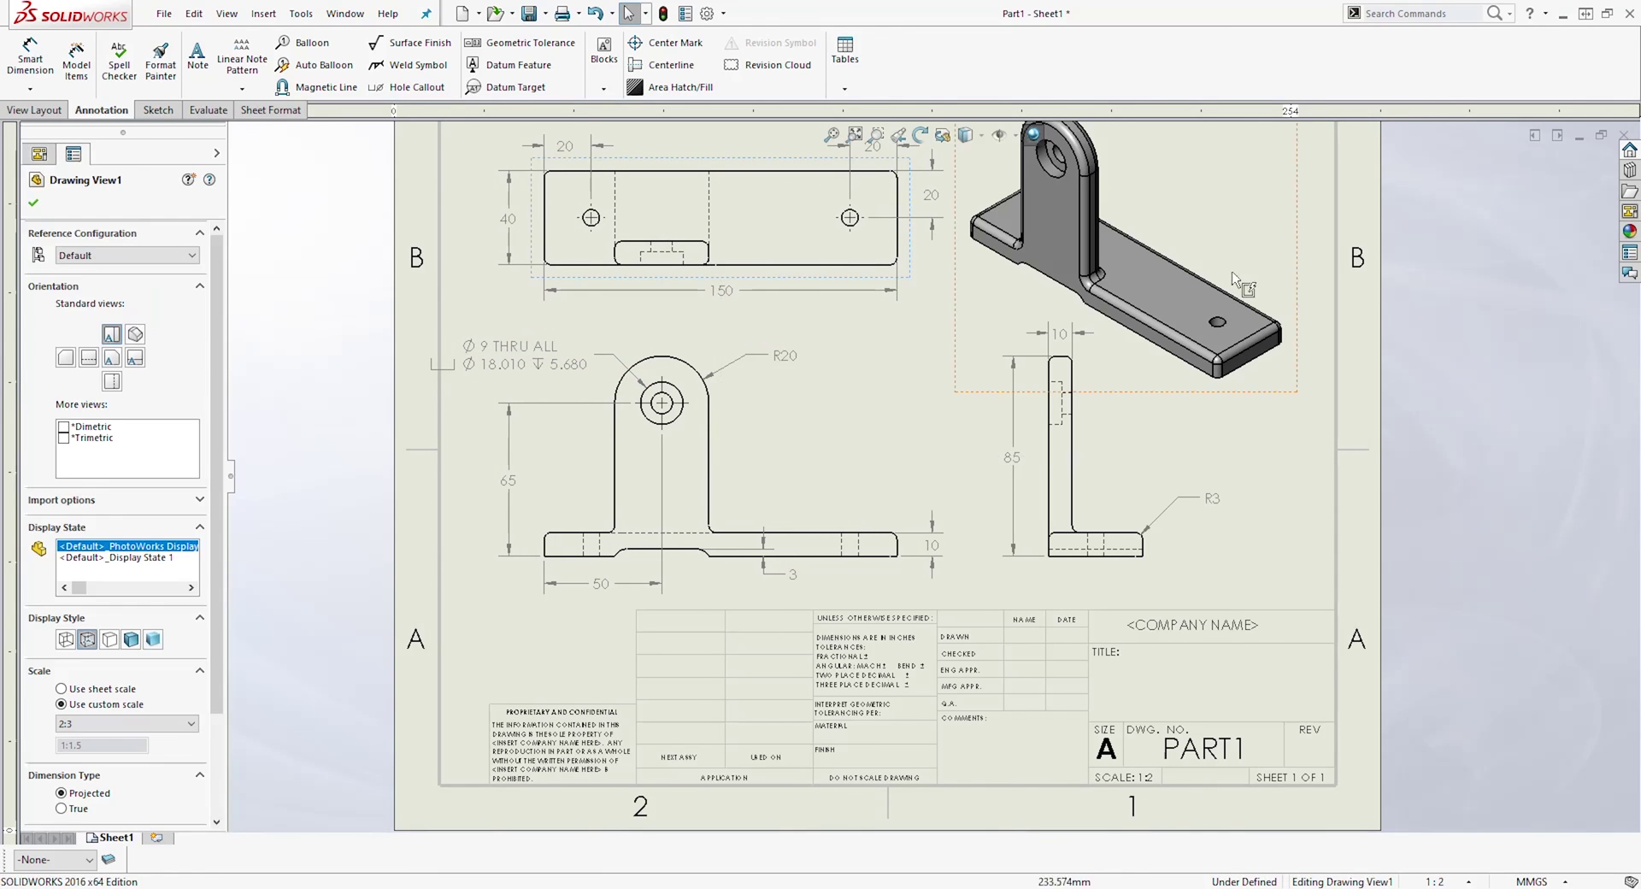
# Move the isometric view slightly lower on the sheet
pyautogui.click(1295, 261)
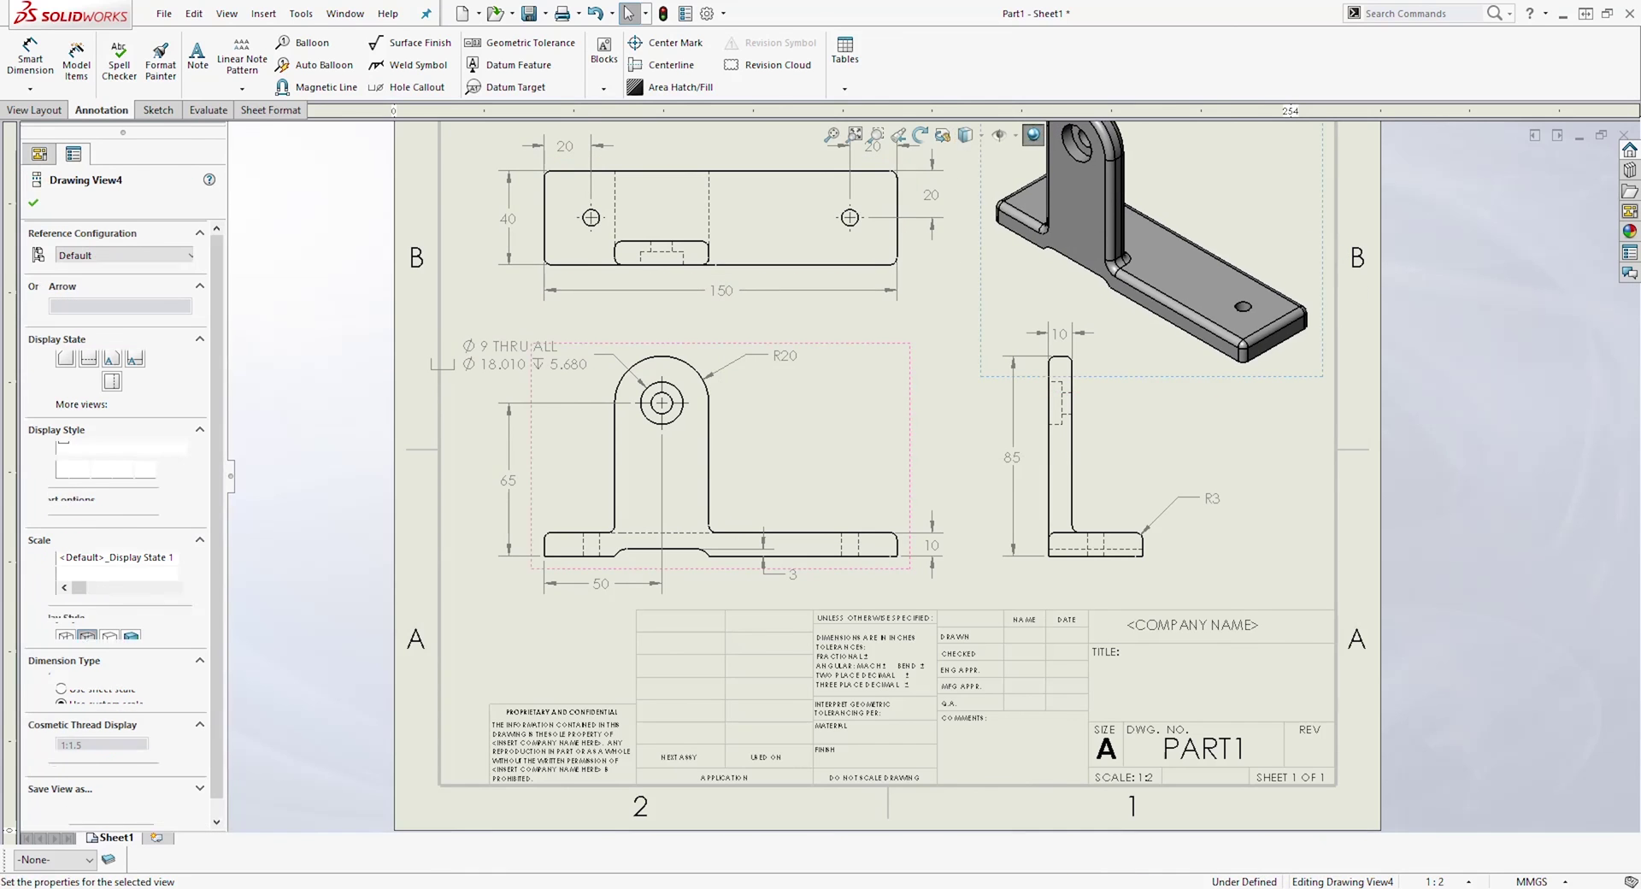
pyautogui.scroll(2, 1297, 309)
pyautogui.moveTo(1192, 336); pyautogui.dragTo(1195, 365)
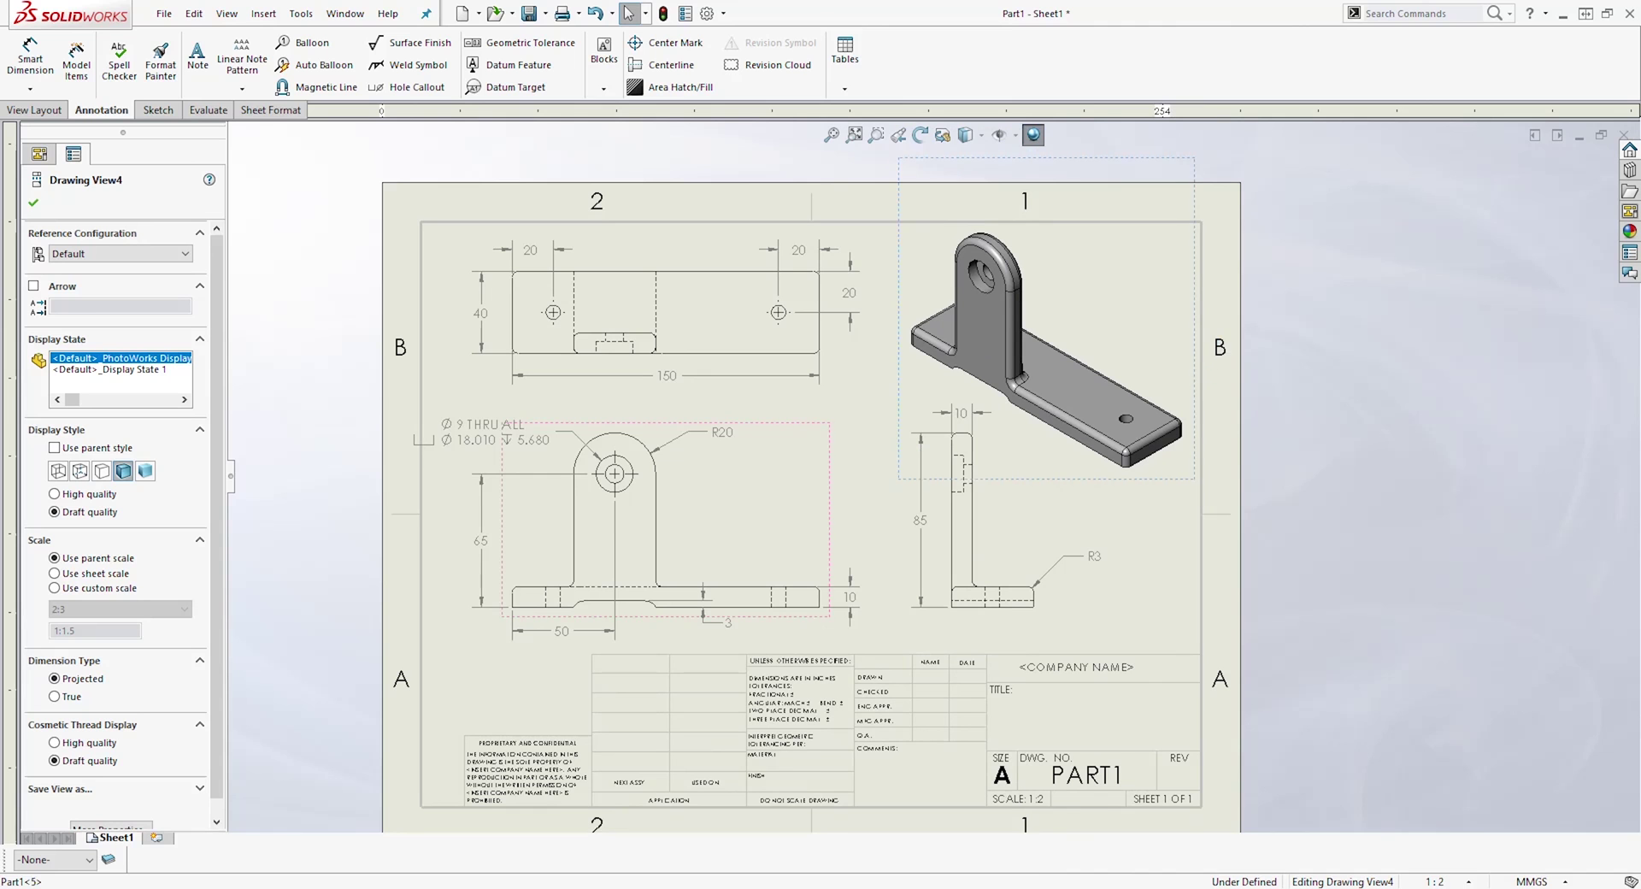
# Nudge the Ø 9 THRU ALL callout up and right, closer to the hole
pyautogui.scroll(-1, 624, 427)
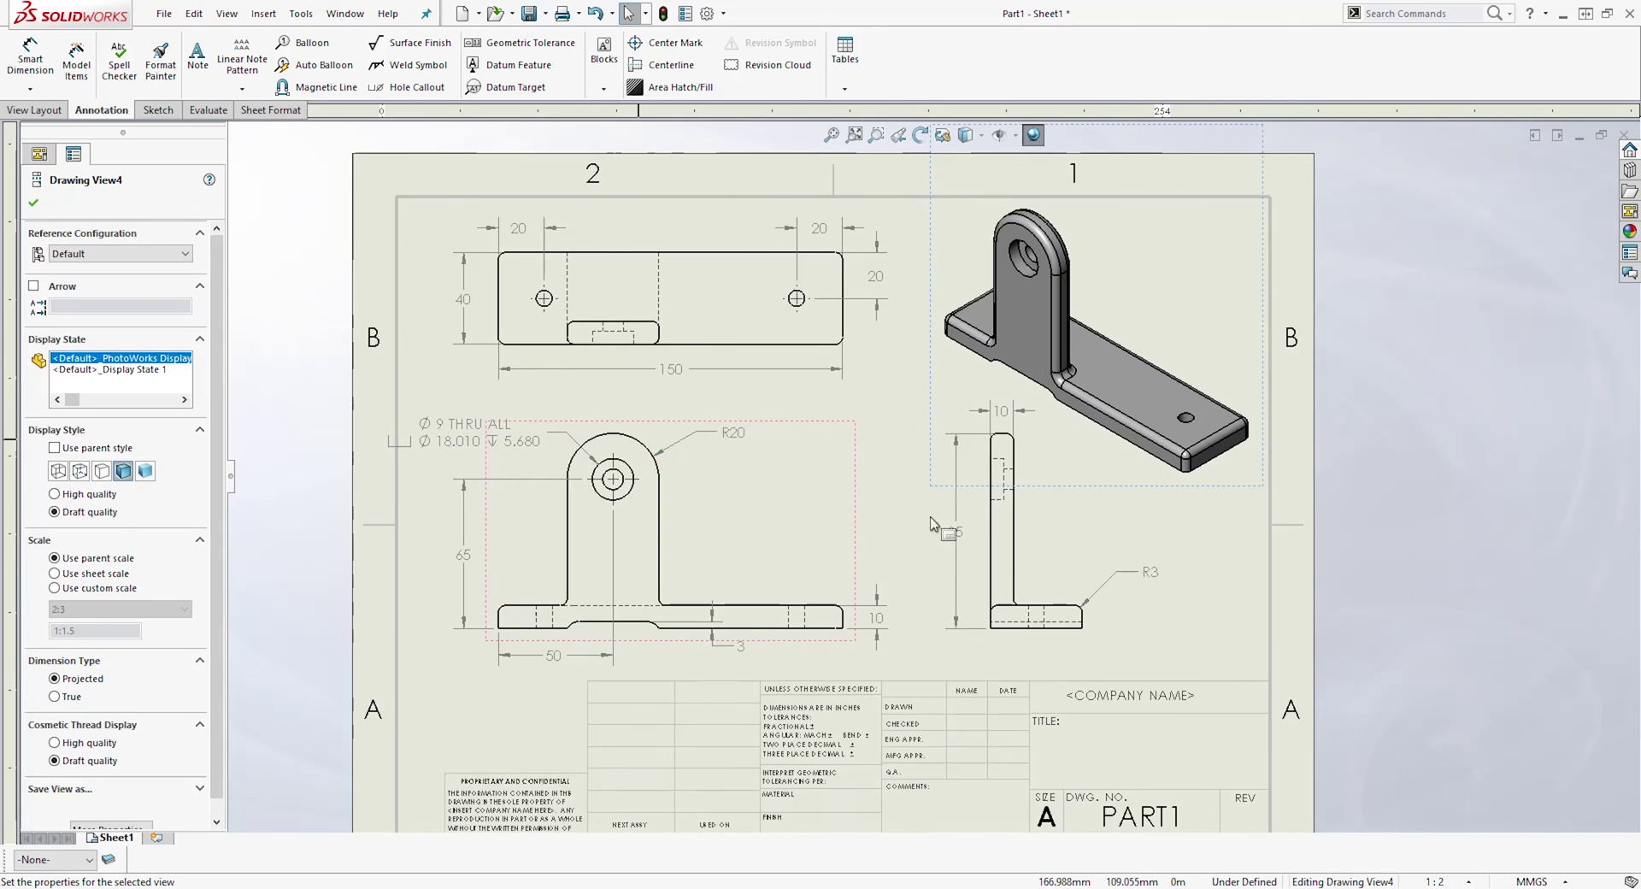
pyautogui.scroll(1, 937, 586)
pyautogui.scroll(-1, 722, 471)
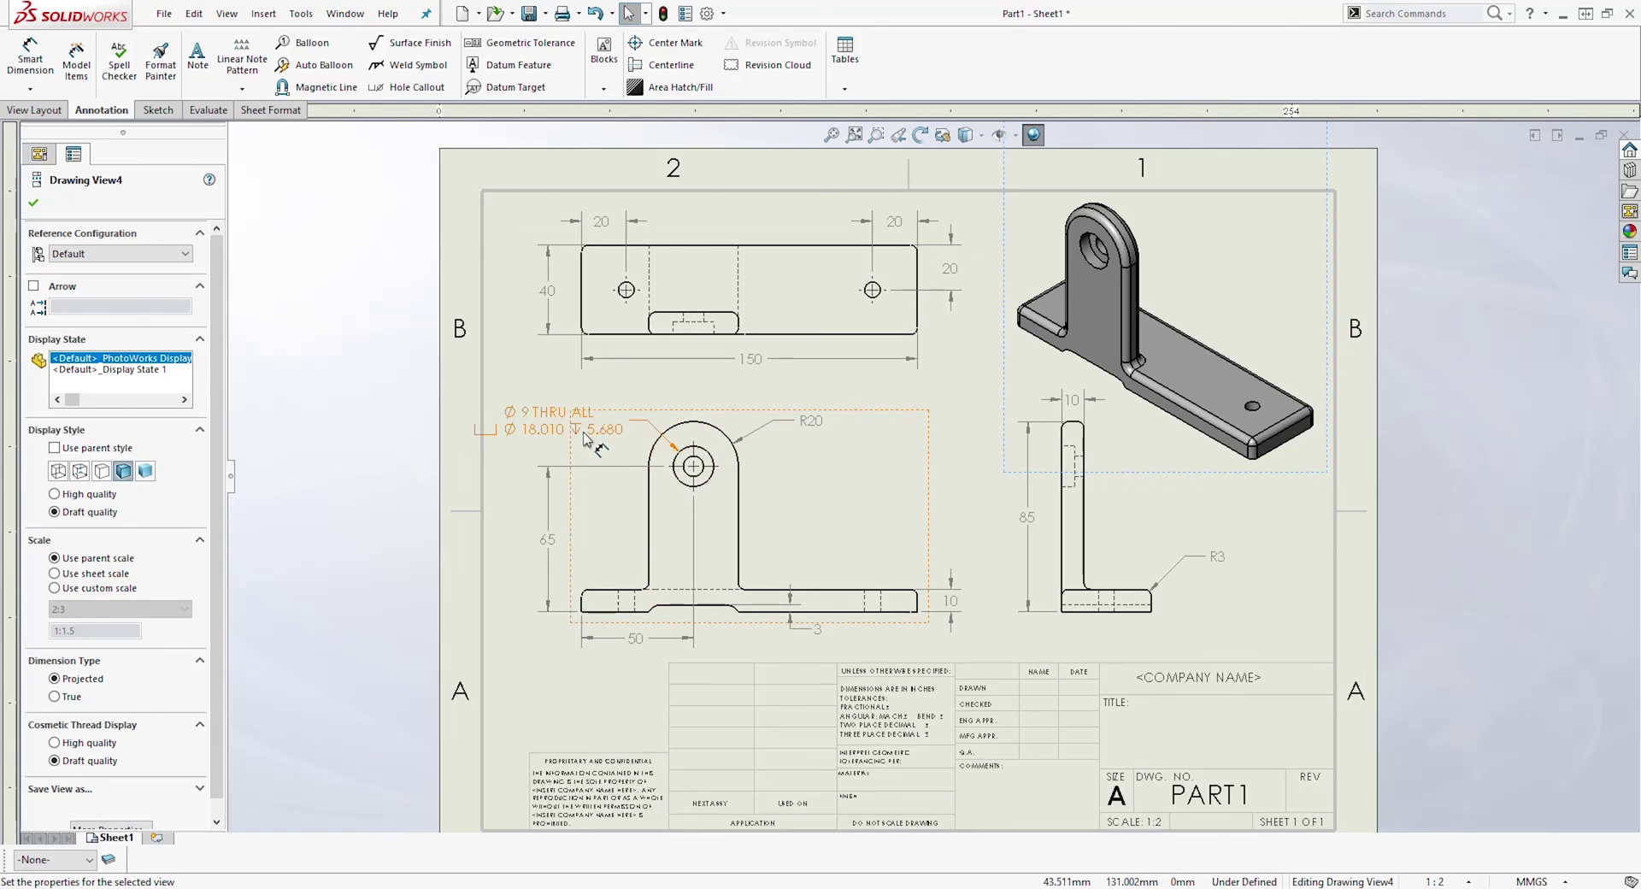
pyautogui.moveTo(564, 423); pyautogui.dragTo(588, 396)
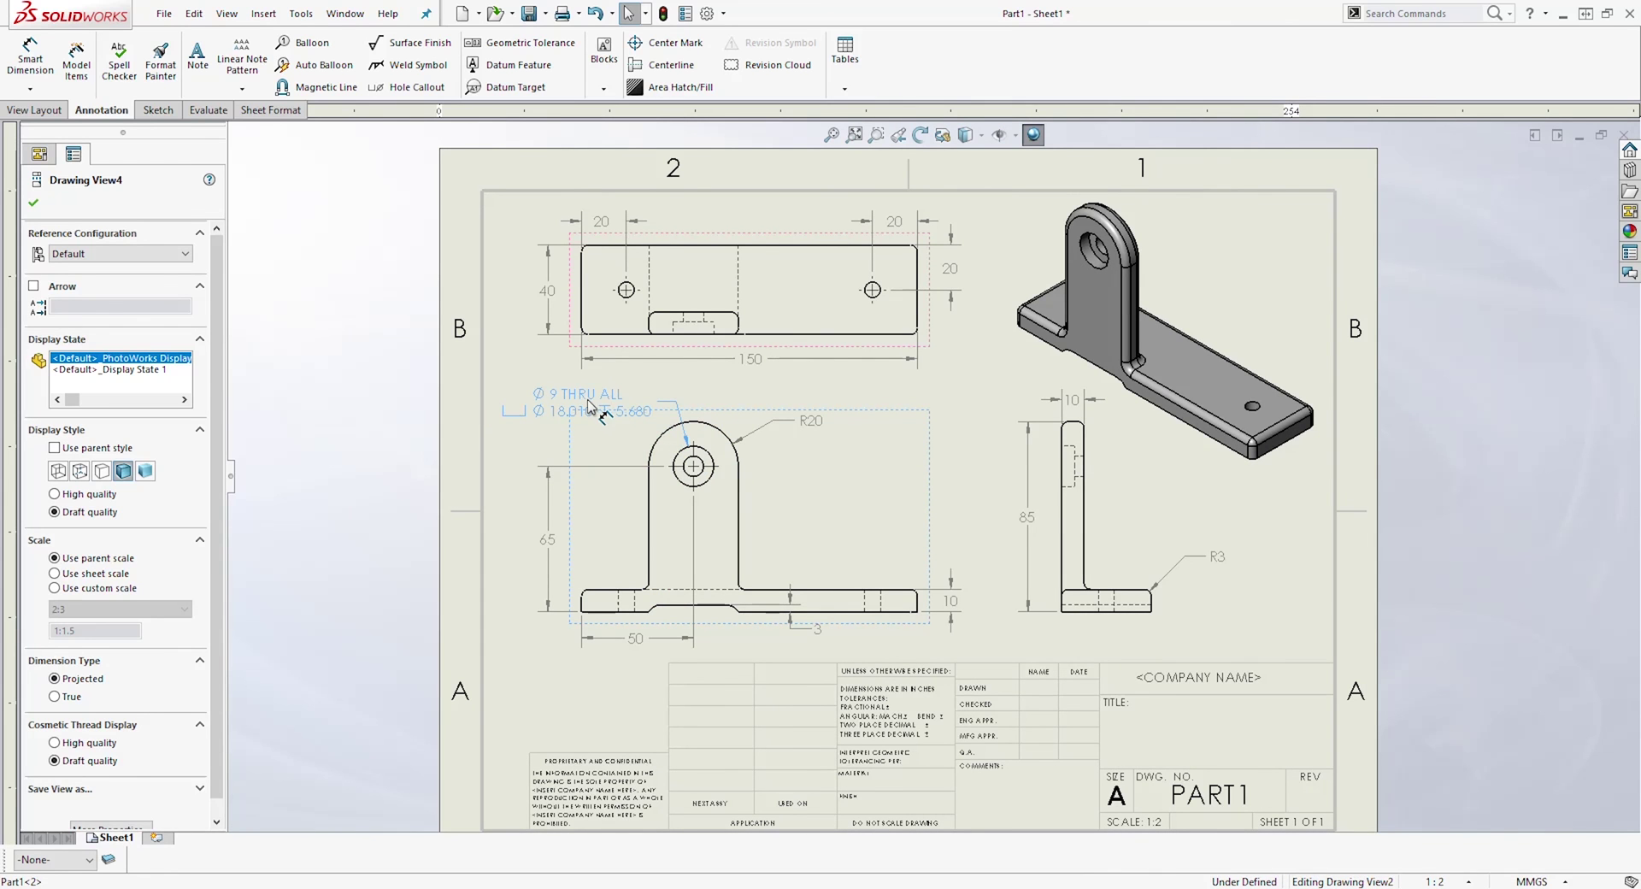
pyautogui.press('Escape')
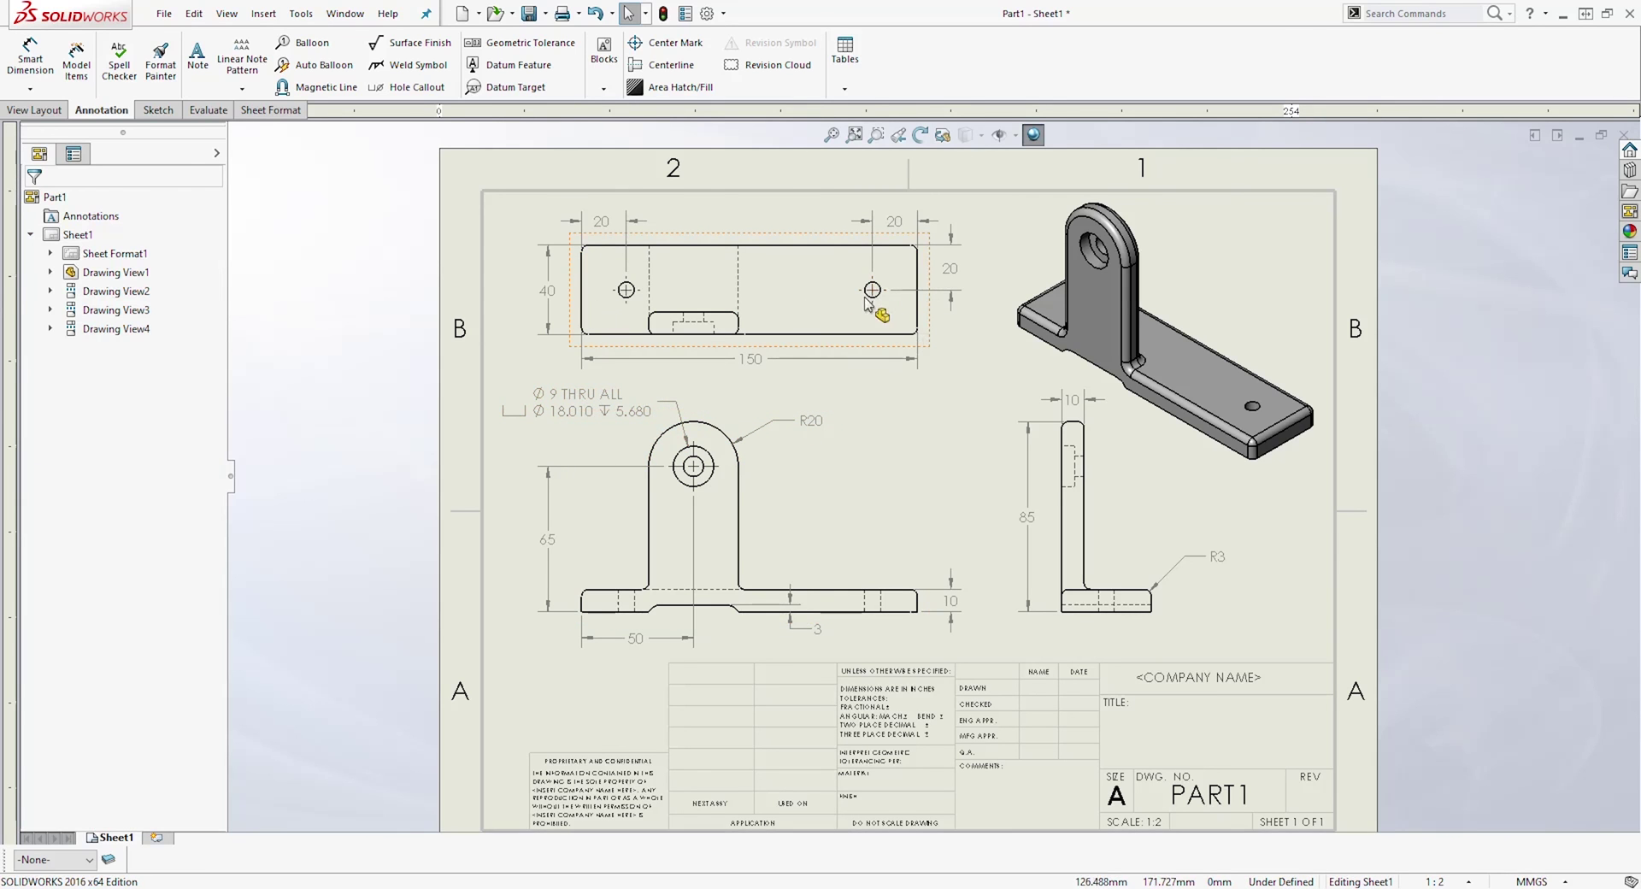
# Label the top view's two small holes with a 2X Ø 7 THRU ALL callout above the view
pyautogui.click(381, 89)
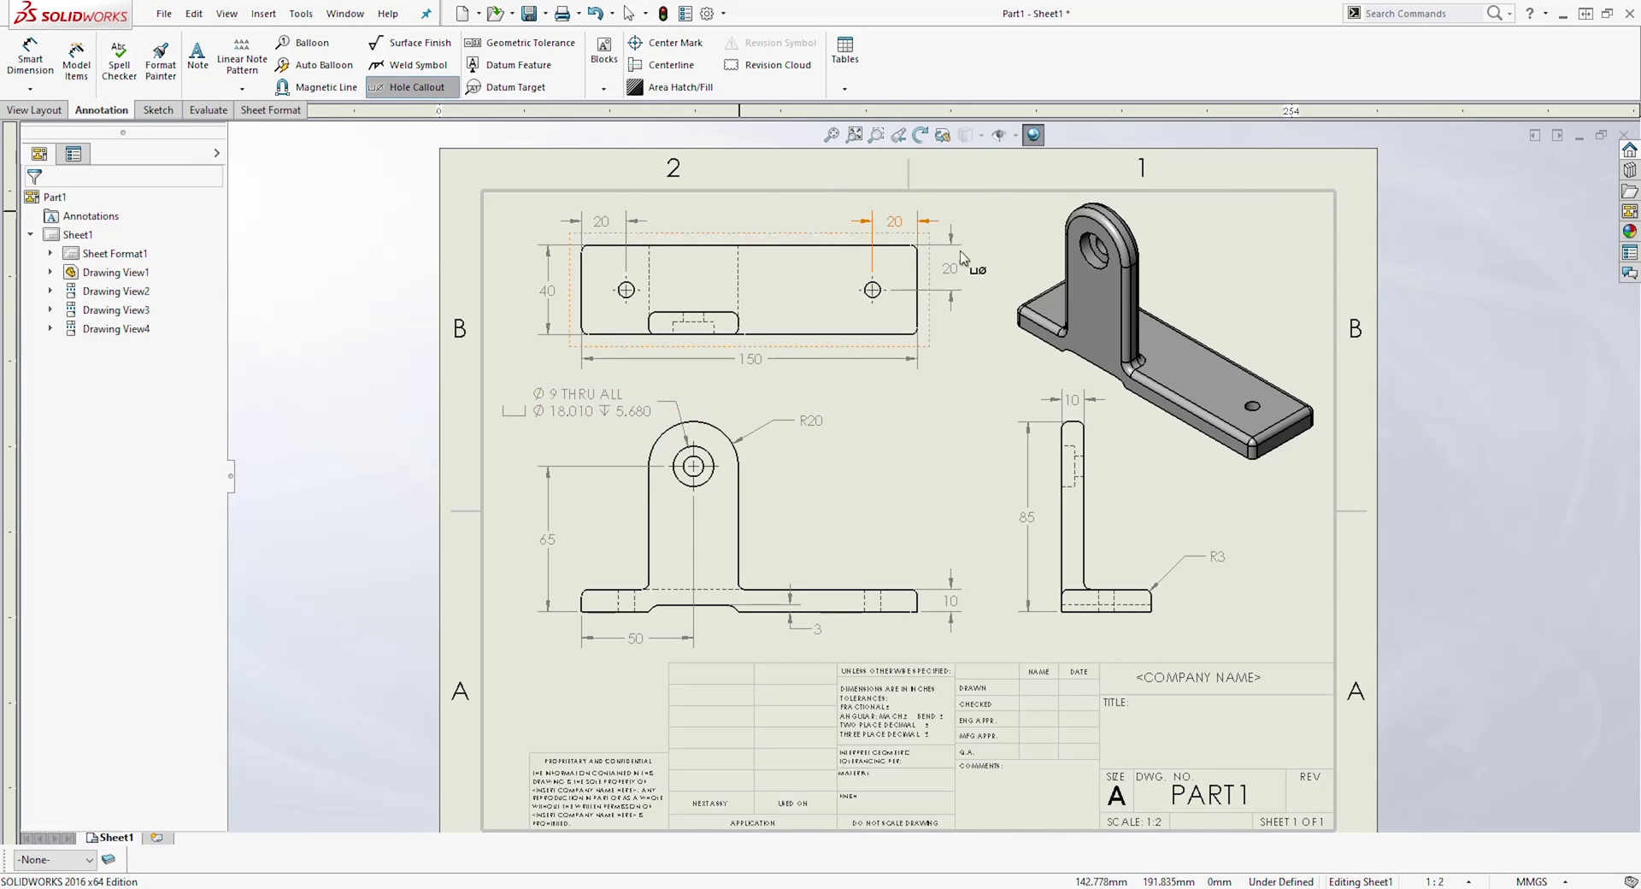
pyautogui.click(872, 290)
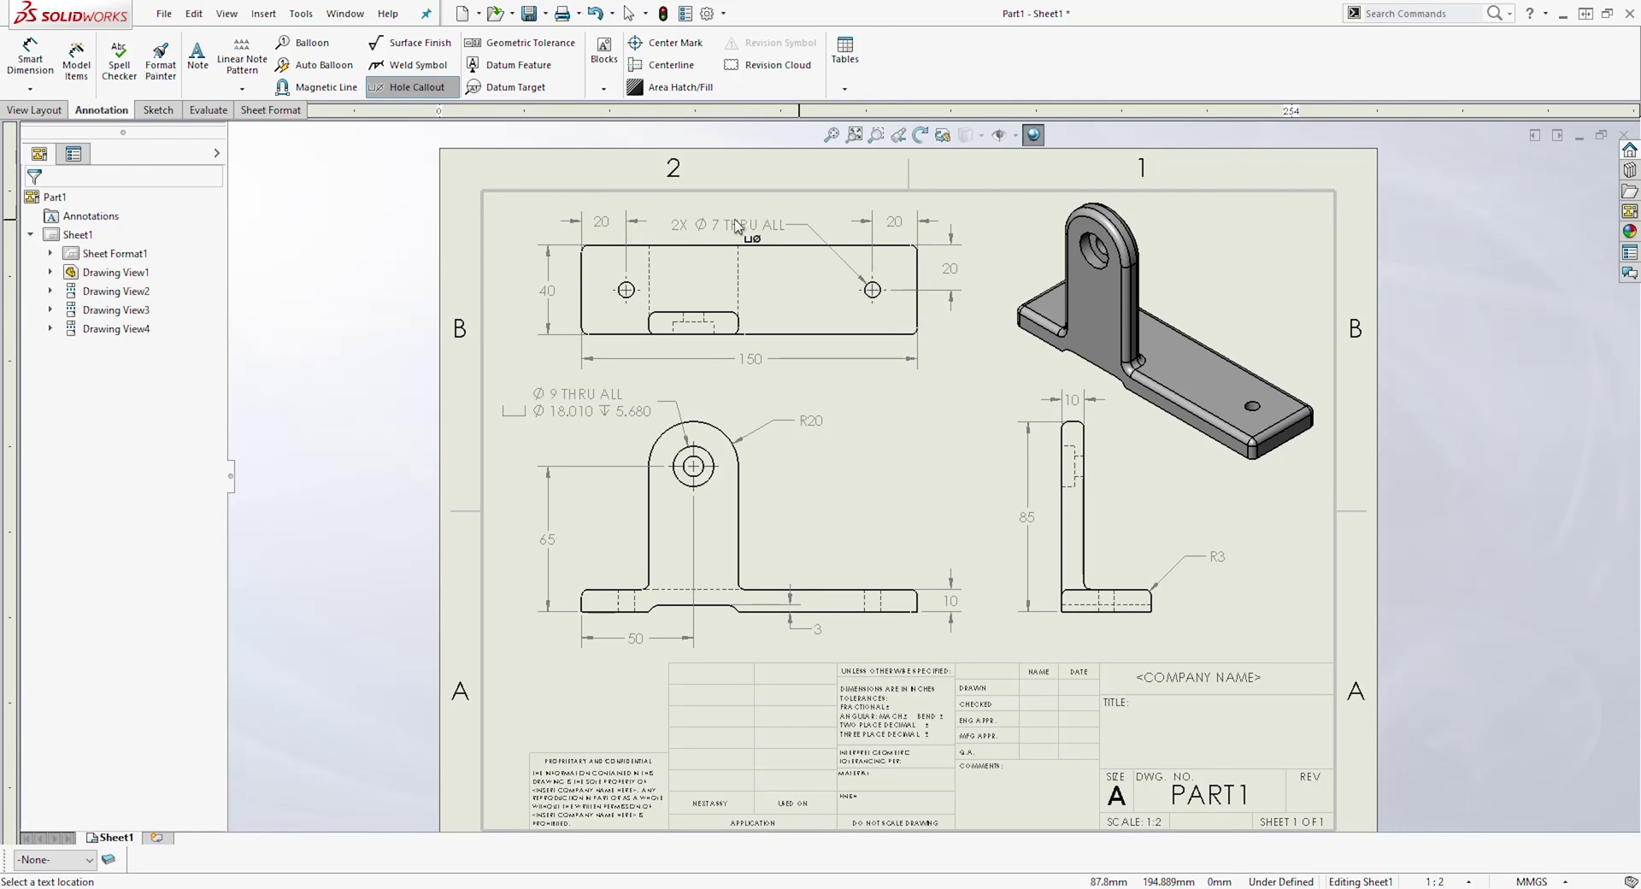
pyautogui.click(736, 226)
pyautogui.press('Escape')
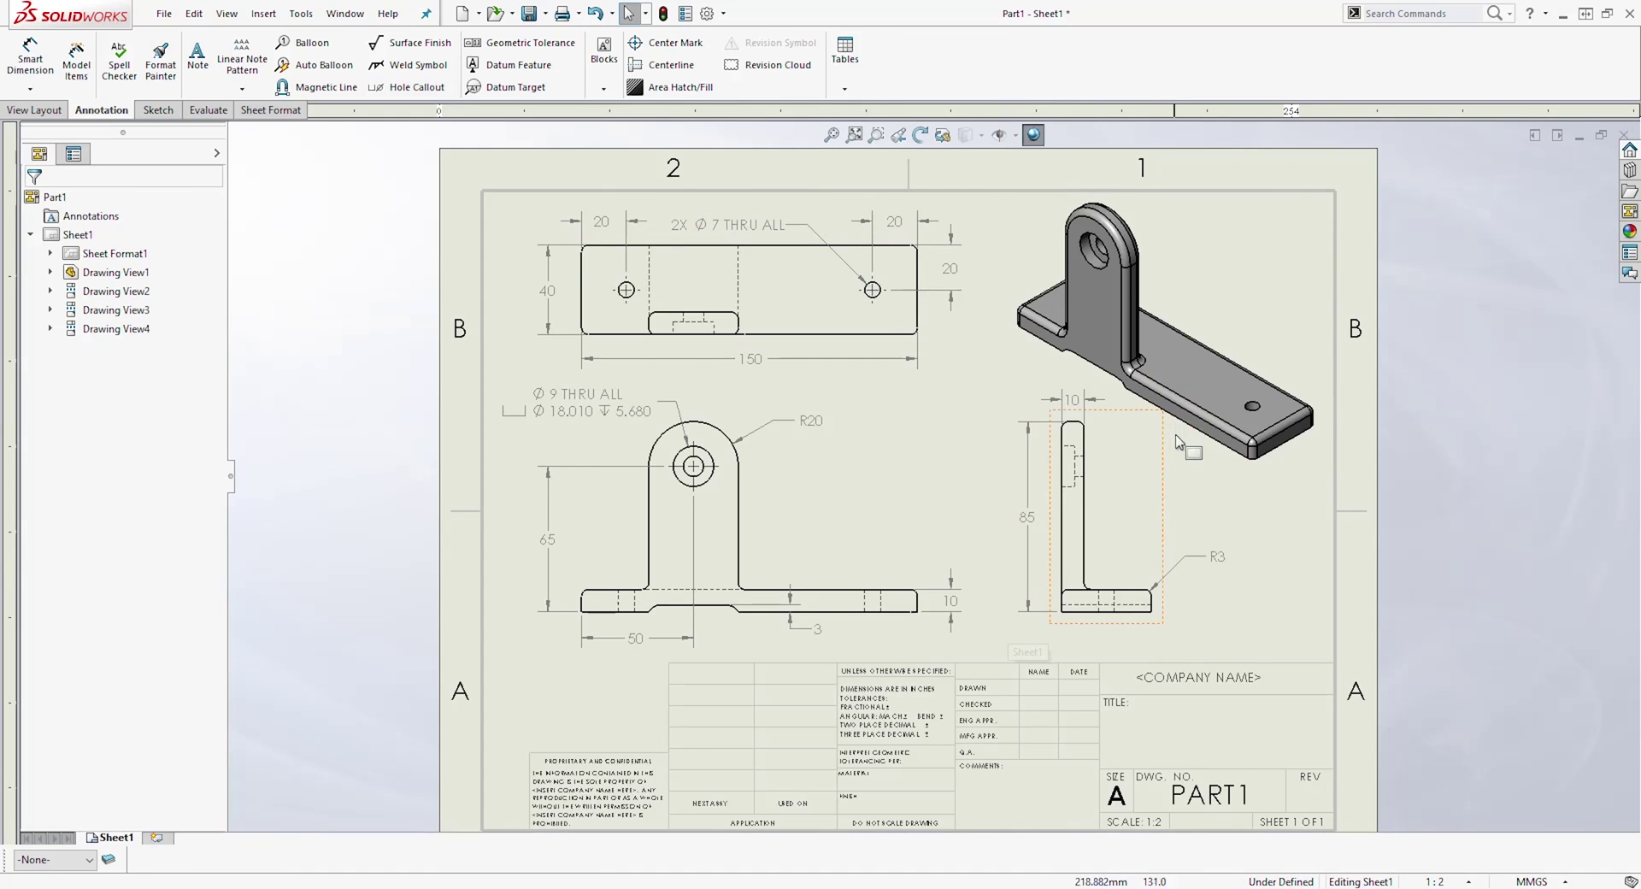
pyautogui.press('f')
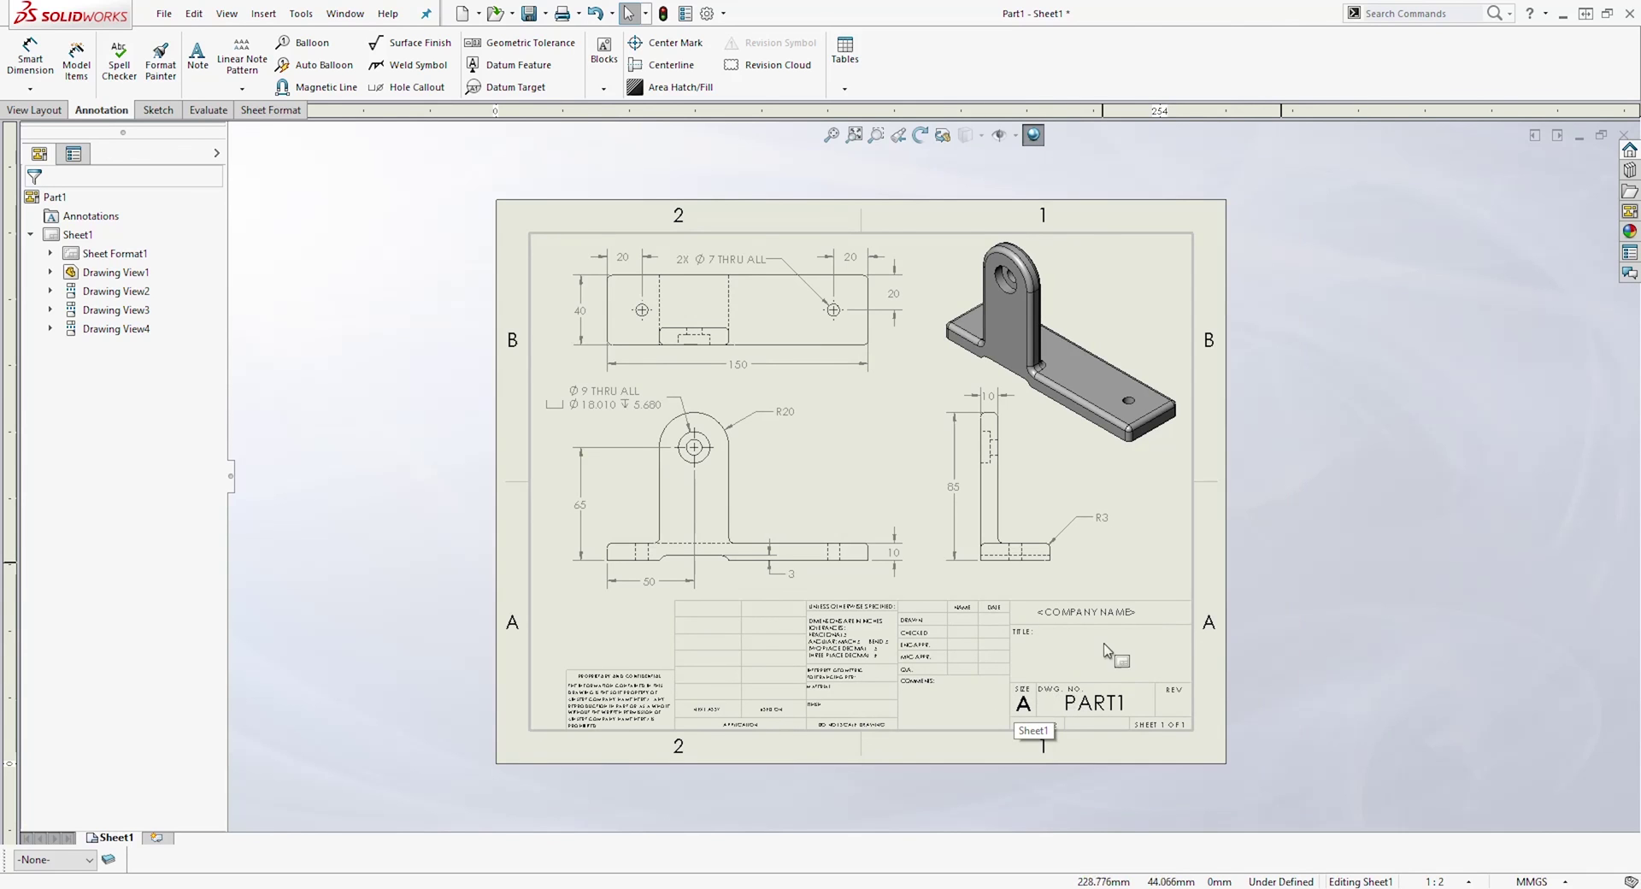
pyautogui.scroll(-1, 1084, 664)
pyautogui.rightClick(1117, 562)
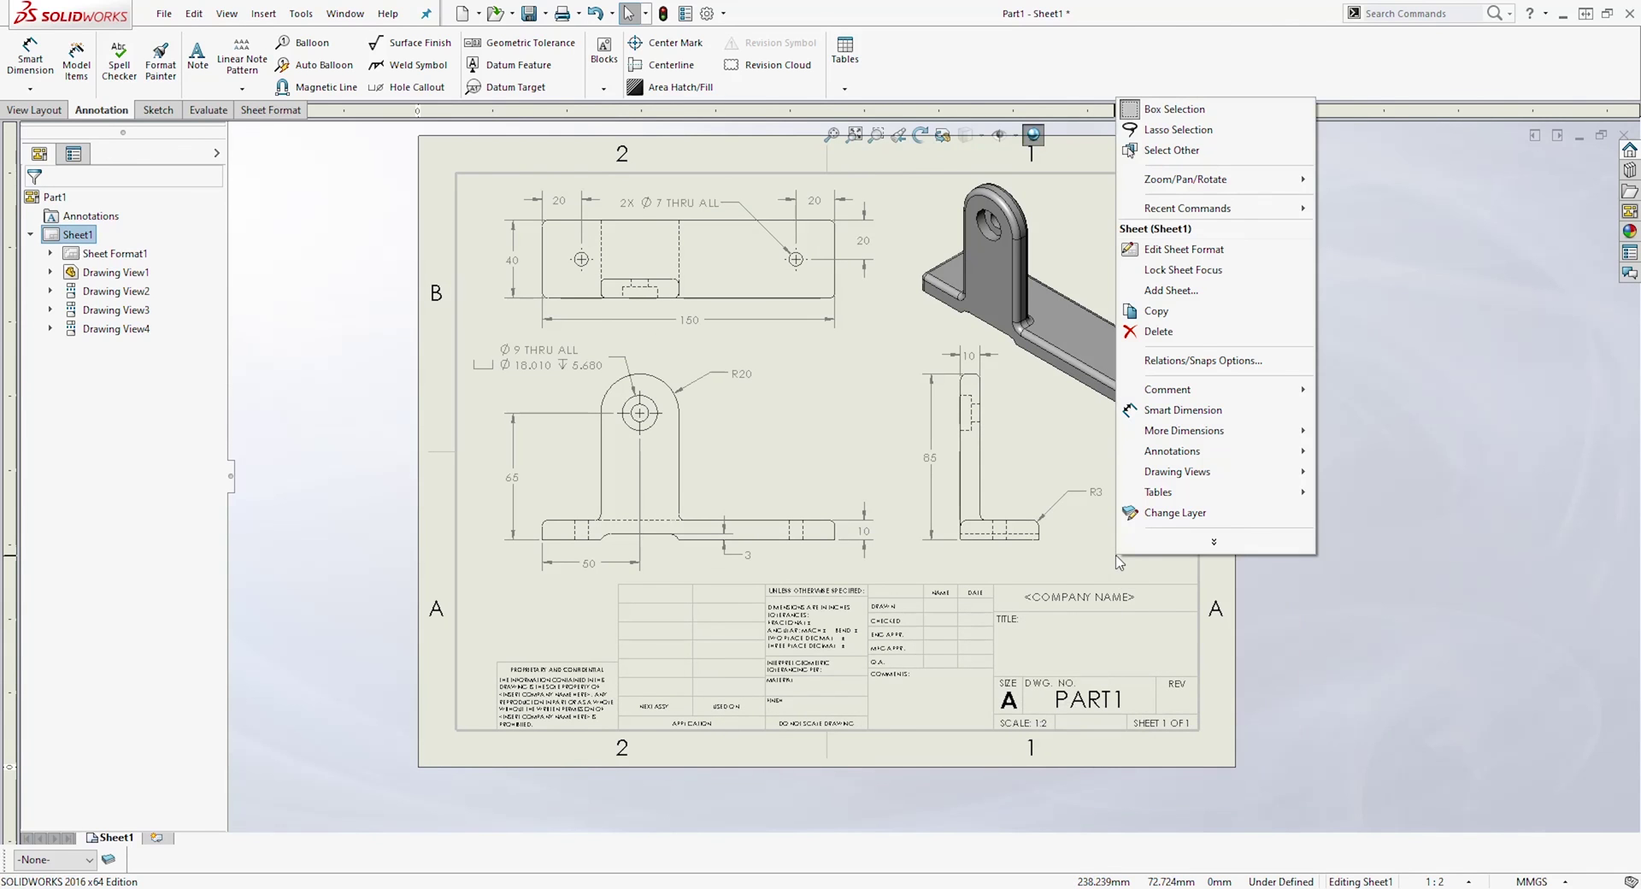
pyautogui.click(1206, 250)
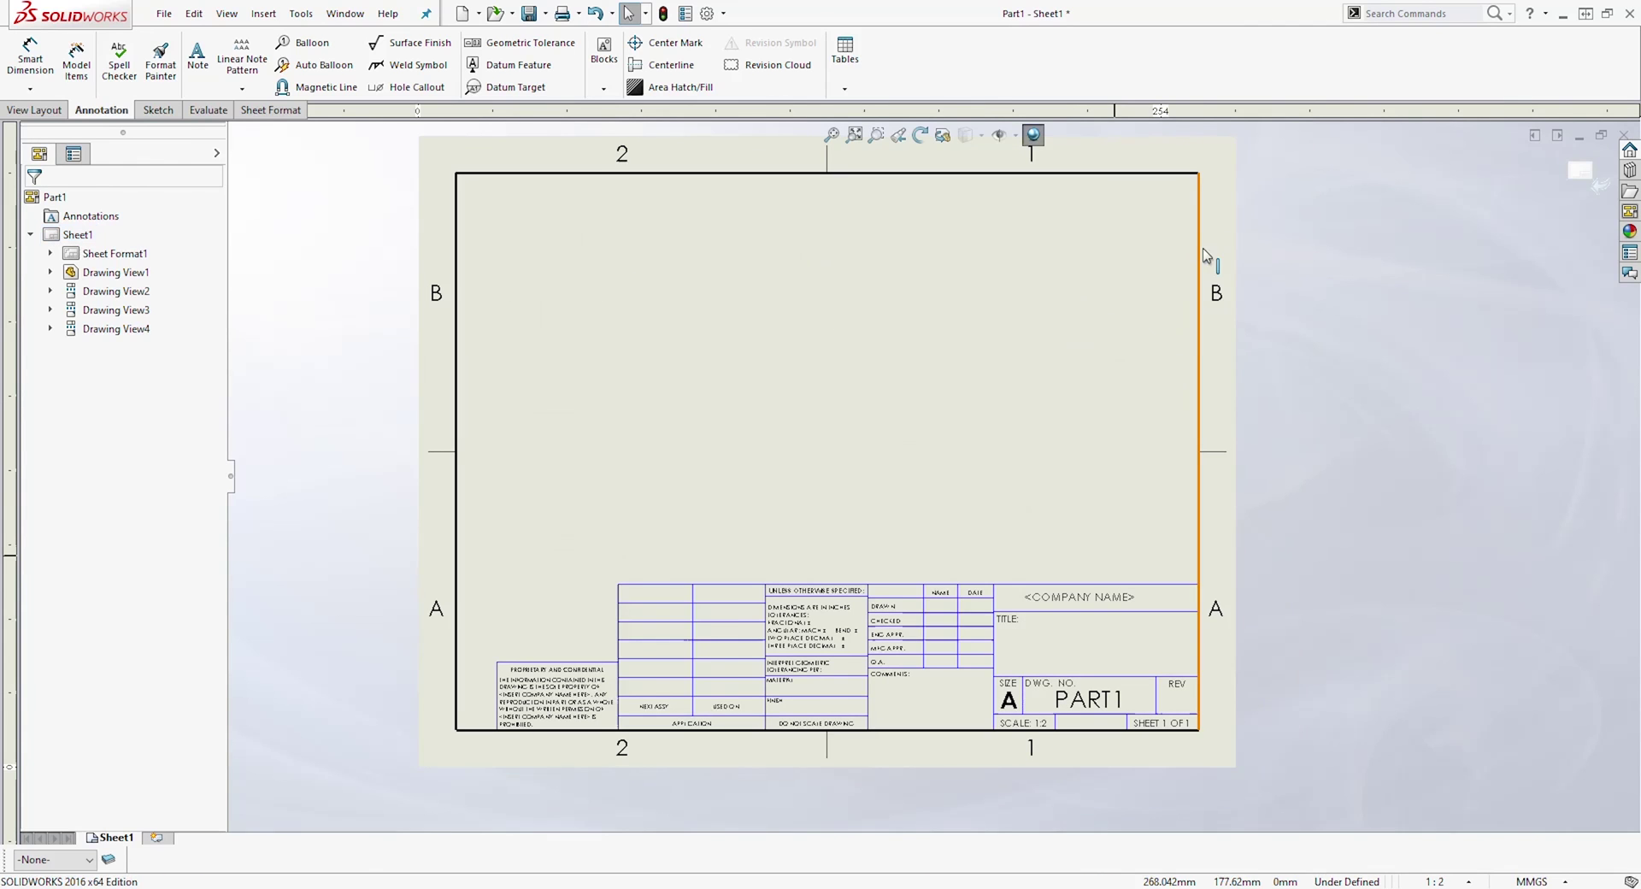
pyautogui.scroll(-1, 980, 659)
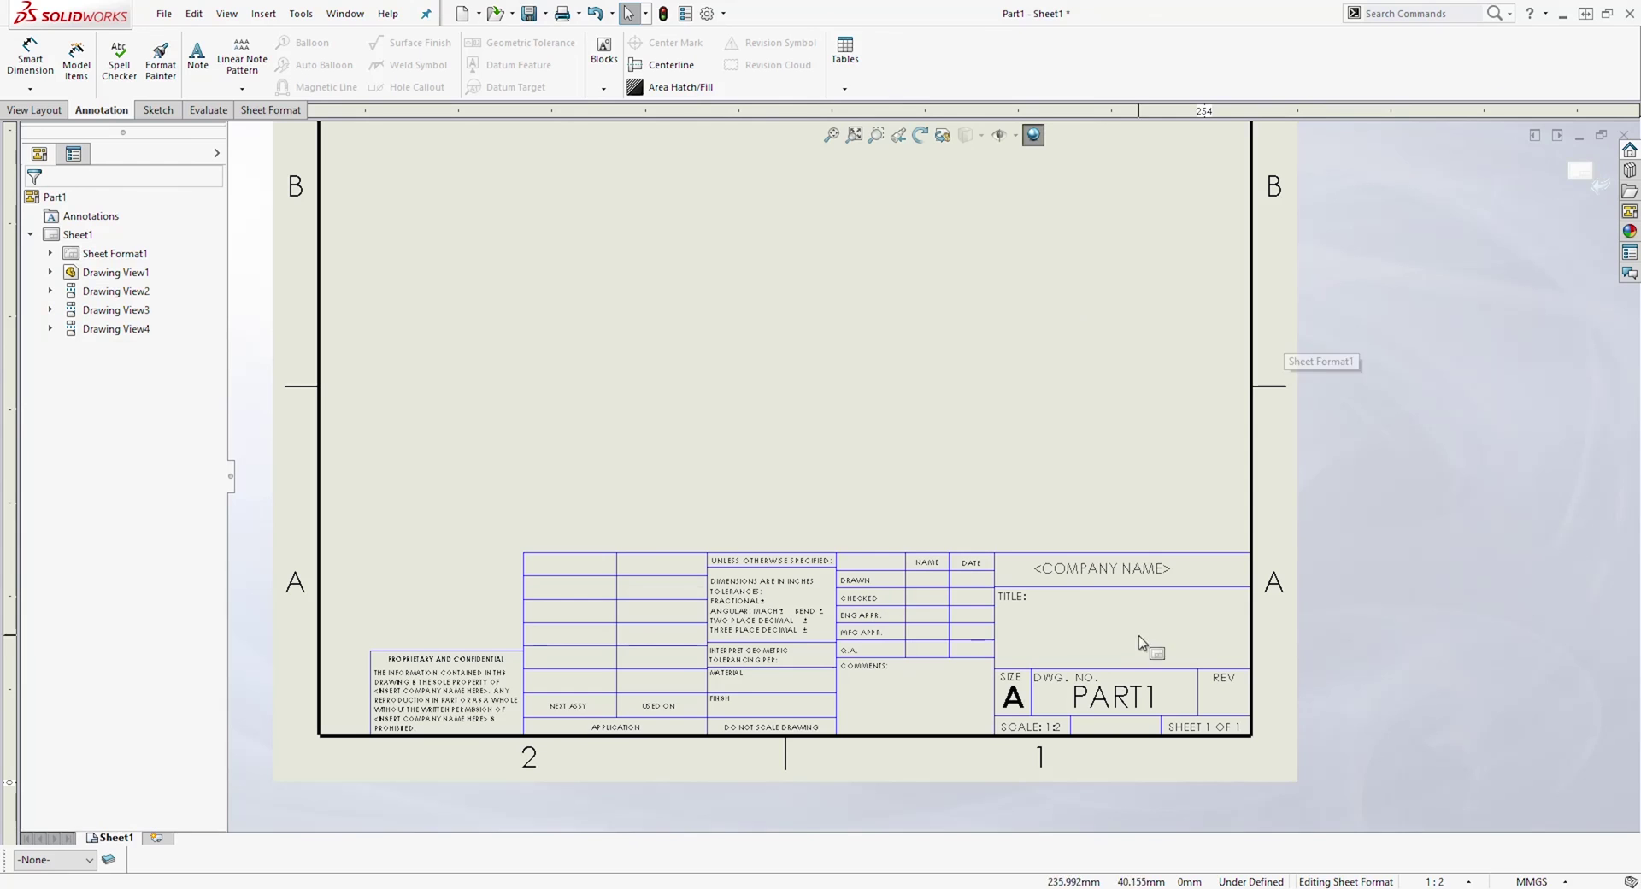
pyautogui.click(1592, 179)
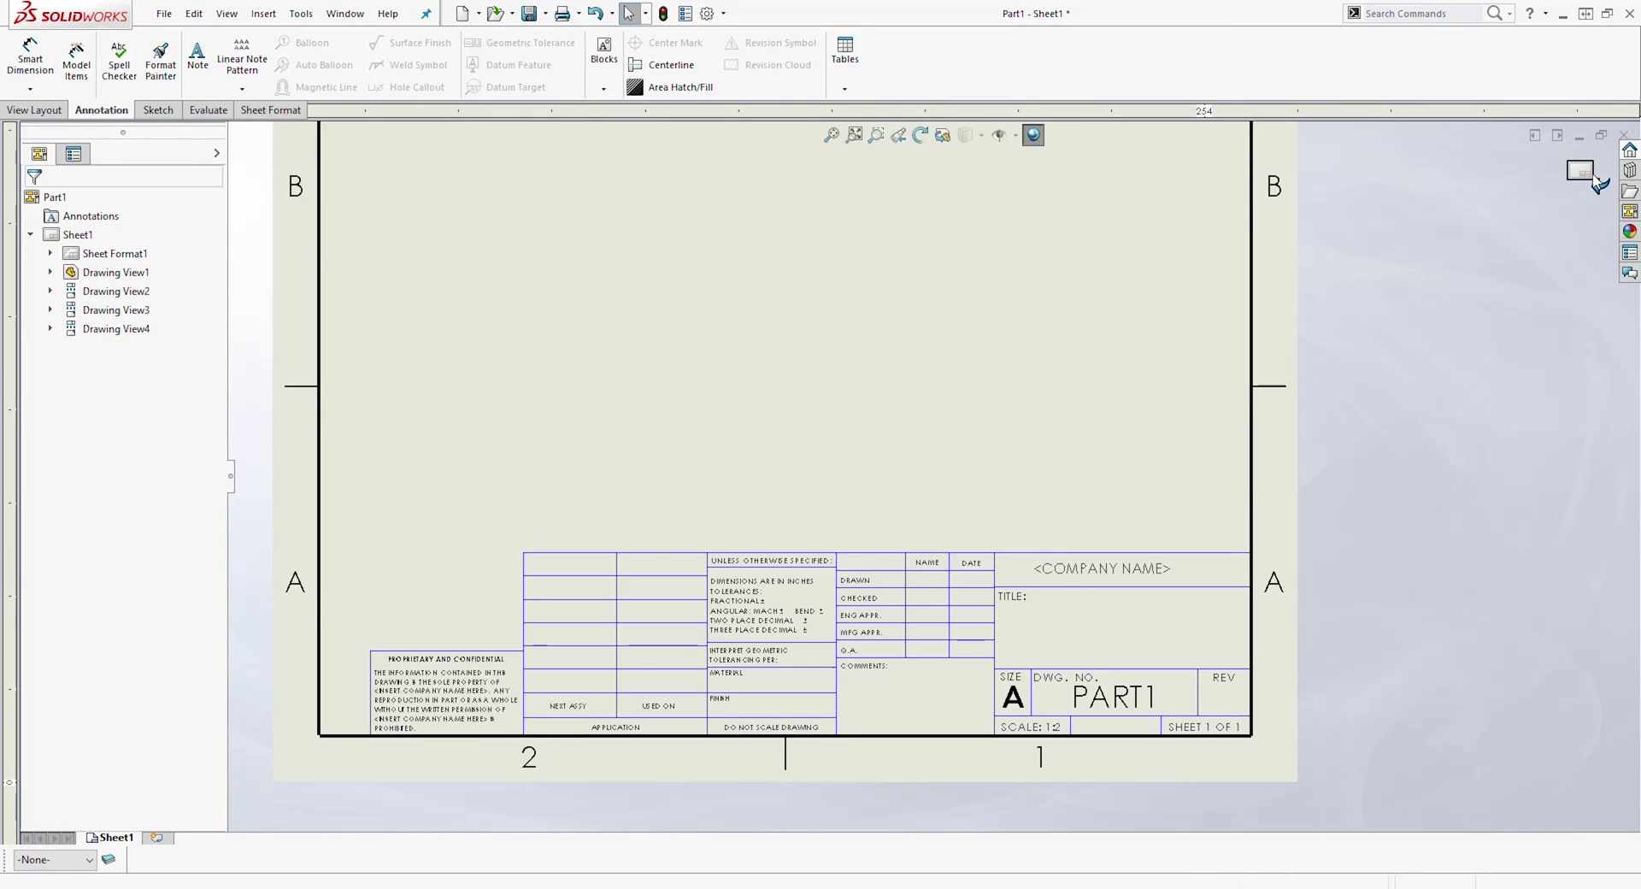
pyautogui.press('f')
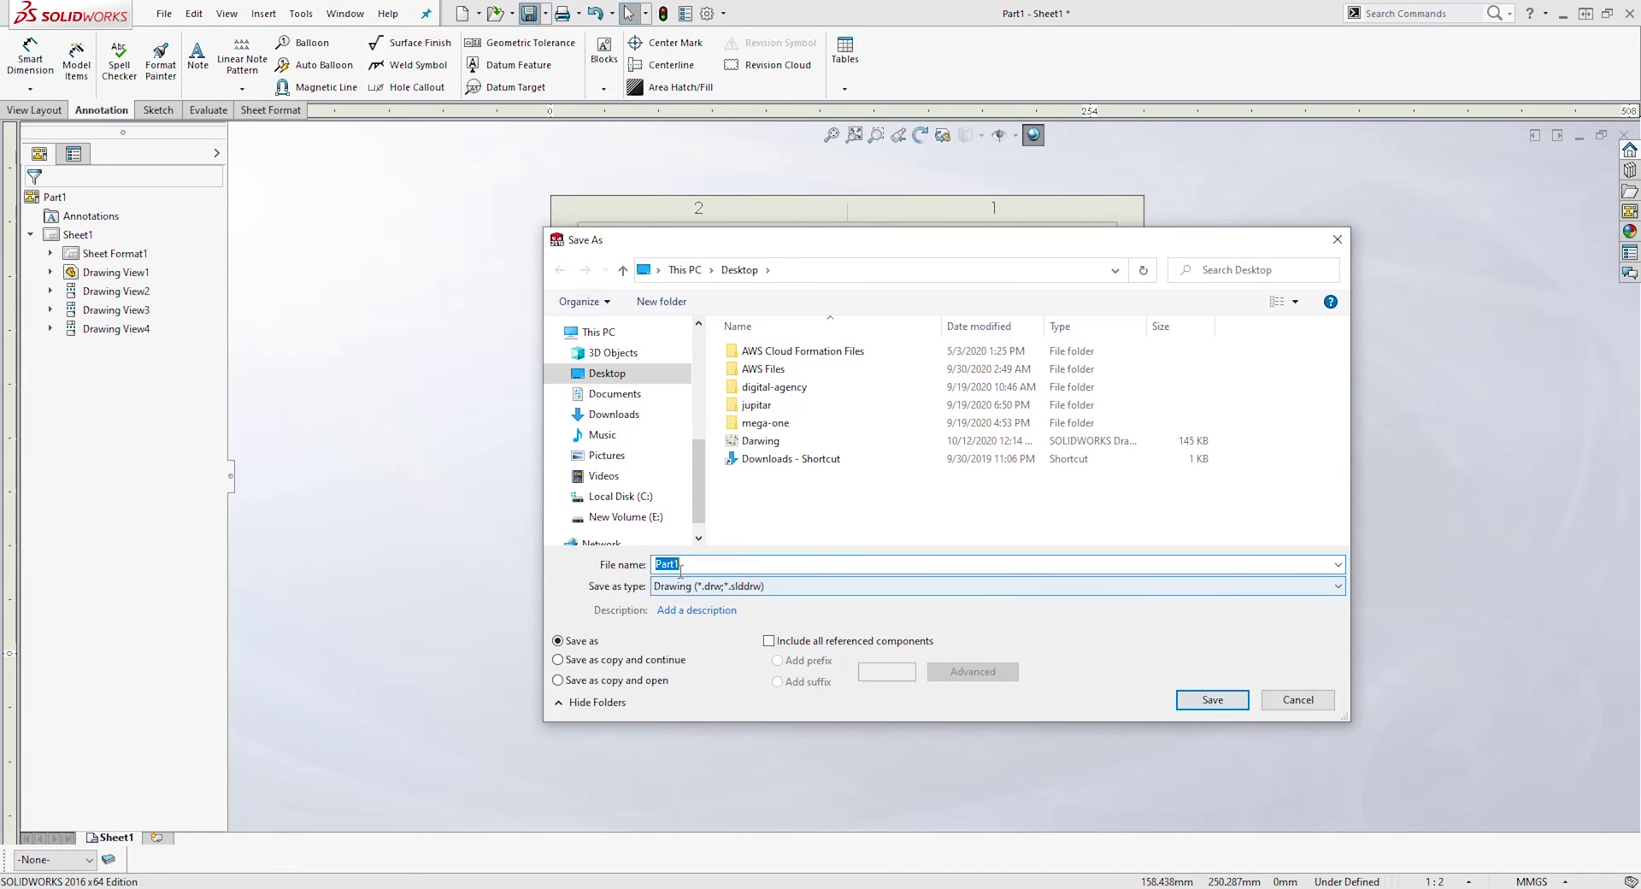
# Save the annotated T-bracket drawing to the Desktop under the name Part1
pyautogui.click(1214, 700)
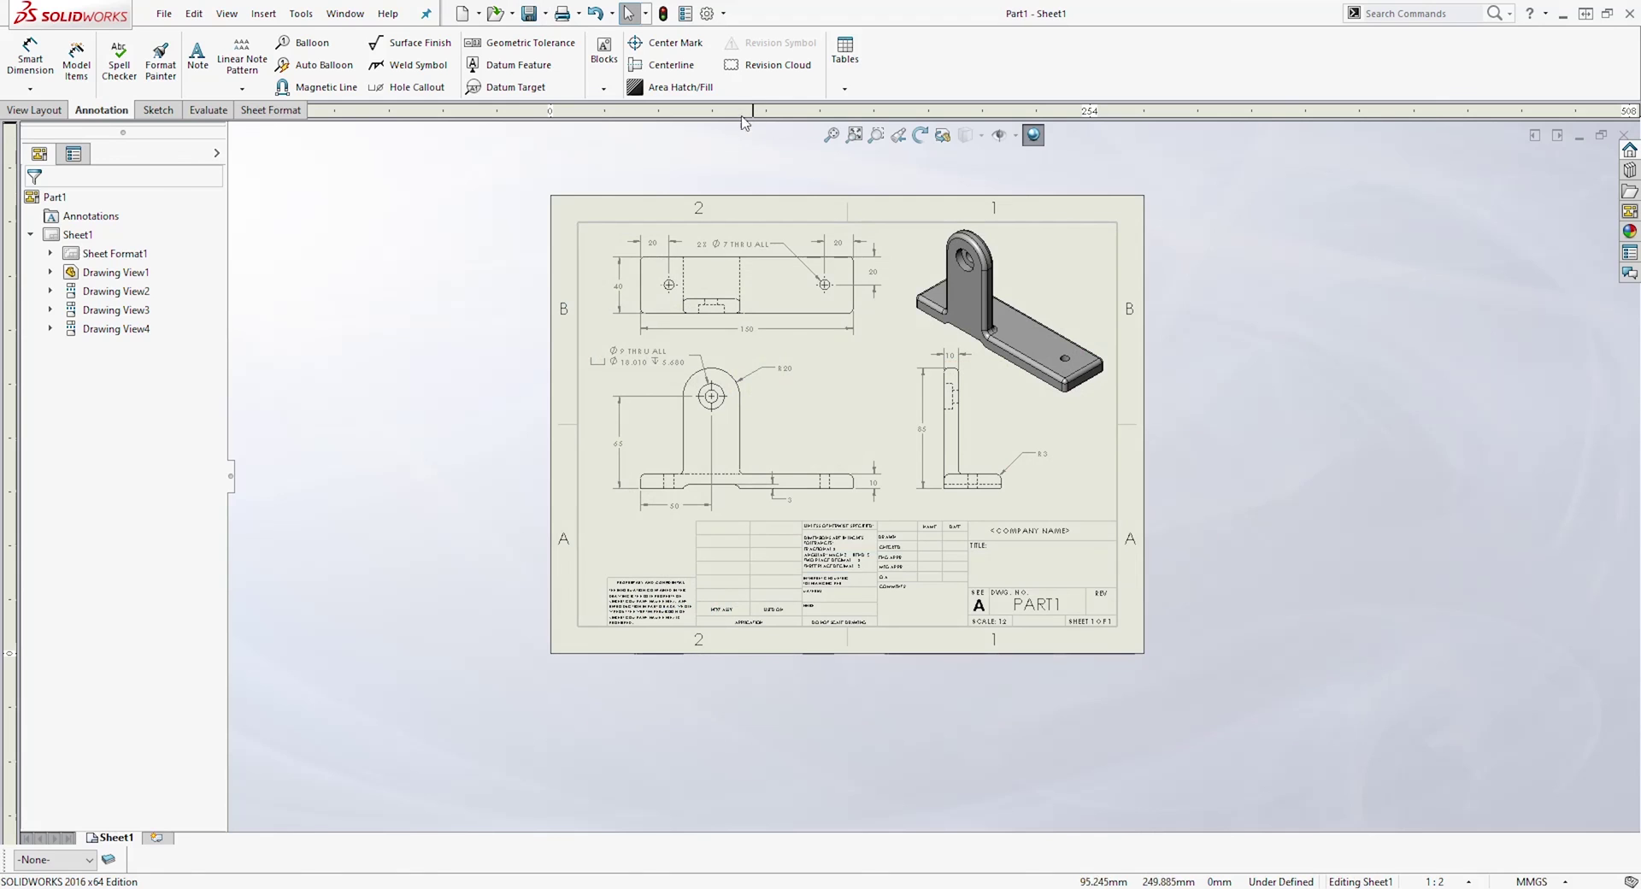
pyautogui.scroll(-1, 788, 154)
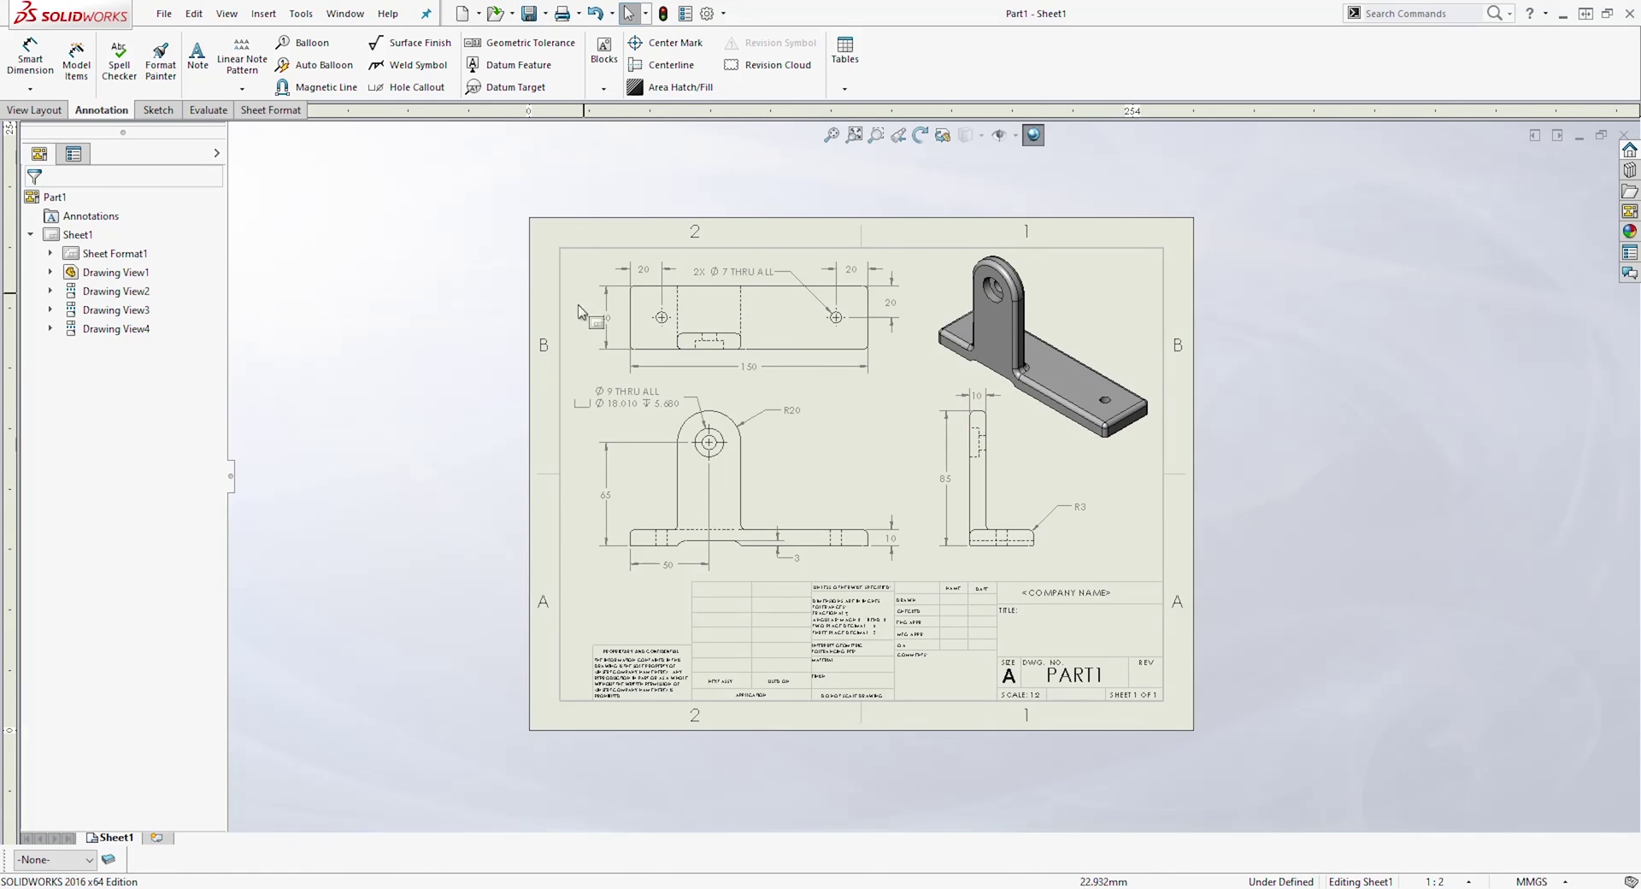